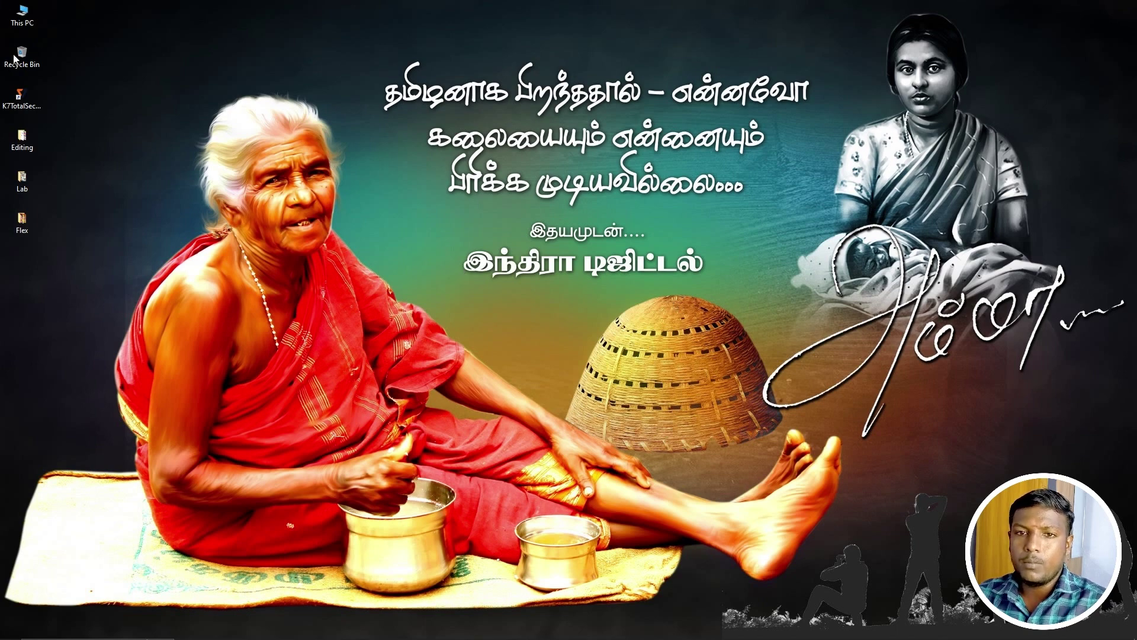
# Step: Open the Editing folder and preview the album templates full screen, stepping through several
pyautogui.doubleClick(22, 139)
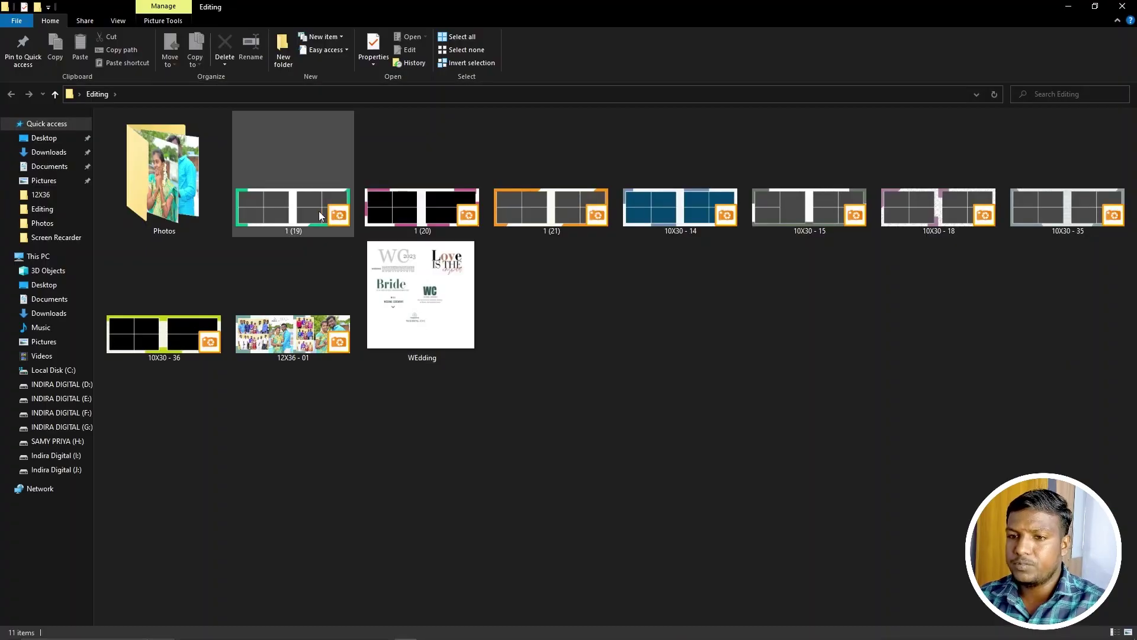
pyautogui.doubleClick(298, 212)
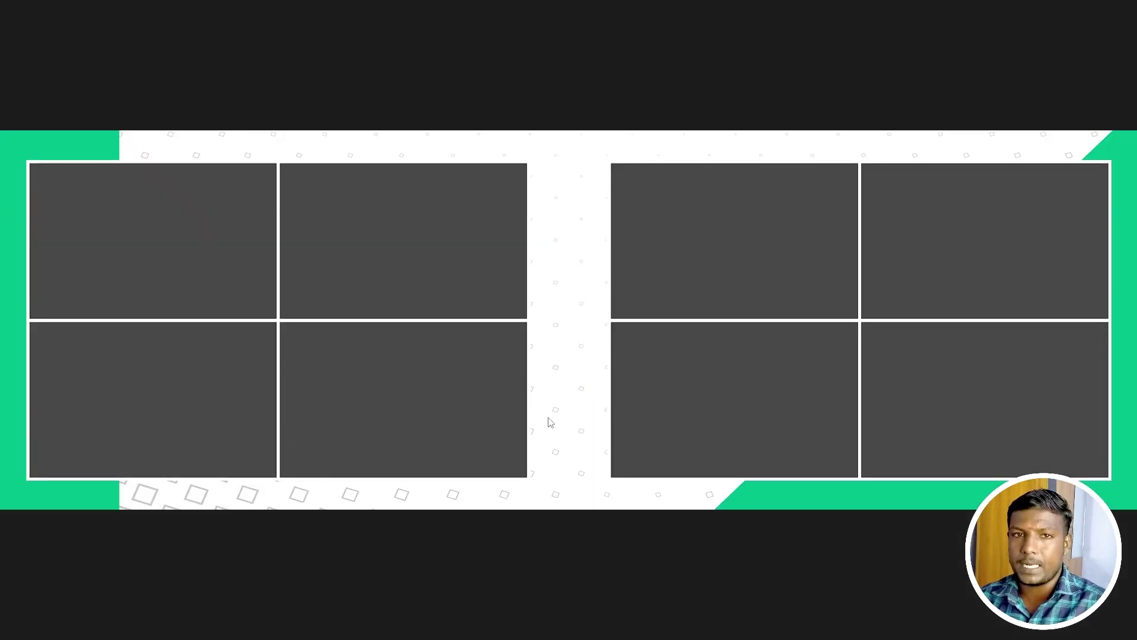
pyautogui.press('Right')
pyautogui.press('Right')
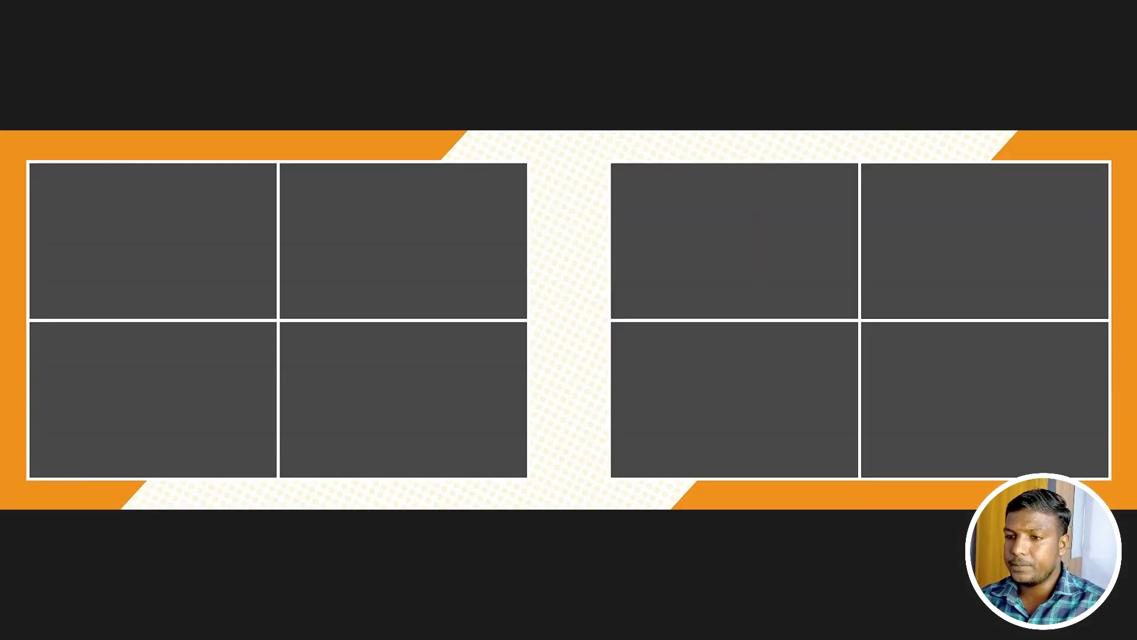
pyautogui.press('Right')
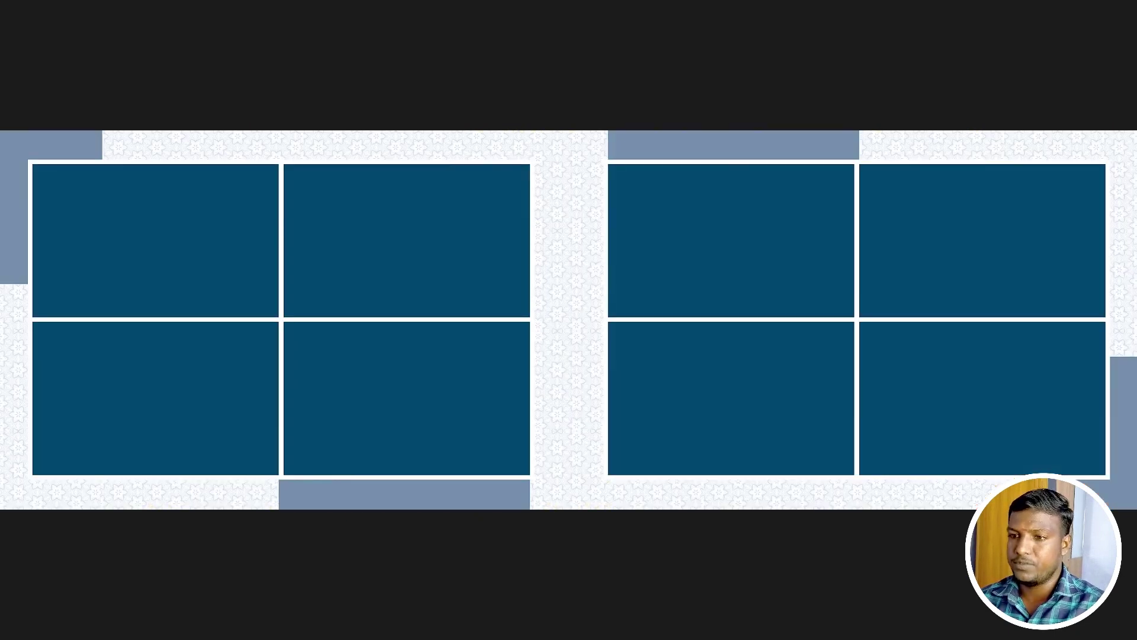
pyautogui.press('Right')
pyautogui.press('Right')
pyautogui.press('Right')
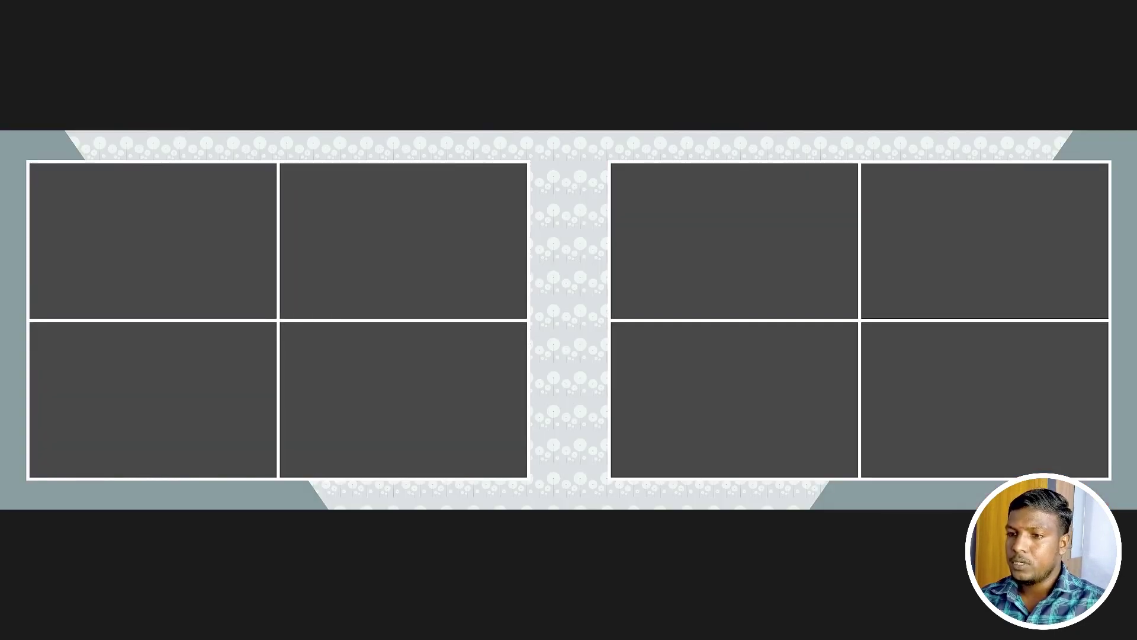
pyautogui.press('Escape')
# Step: Minimize the folder window and refresh the desktop
pyautogui.click(1069, 7)
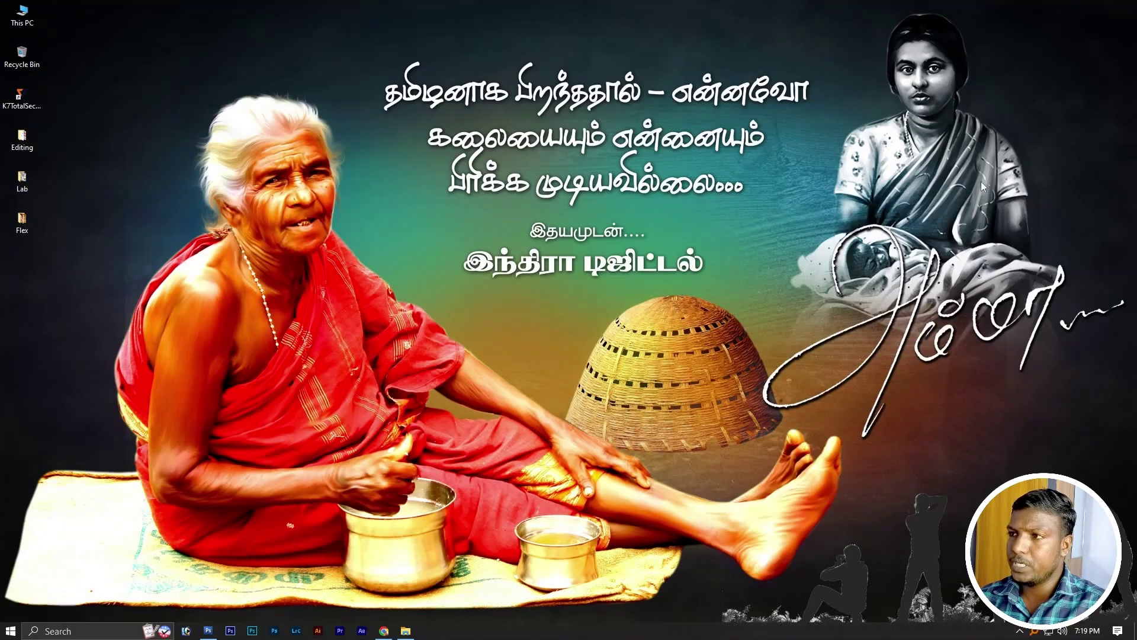
pyautogui.rightClick(559, 294)
pyautogui.click(628, 330)
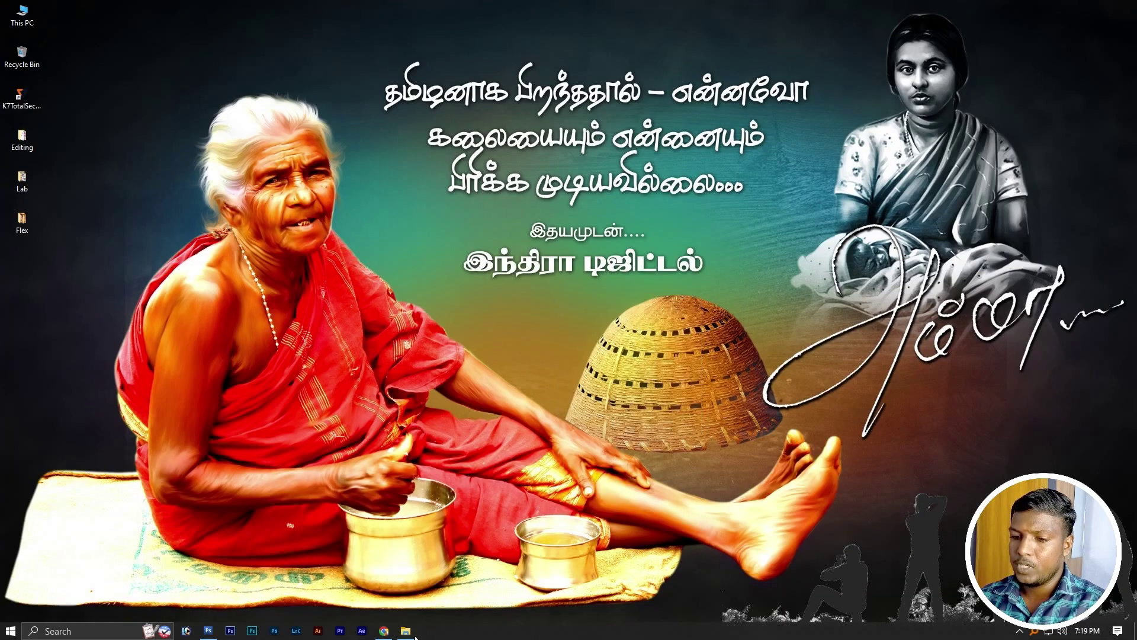
# Step: Launch Chrome and rerun the 'photoshop free pattern download' search for the all-free-download.com patterns page
pyautogui.click(391, 637)
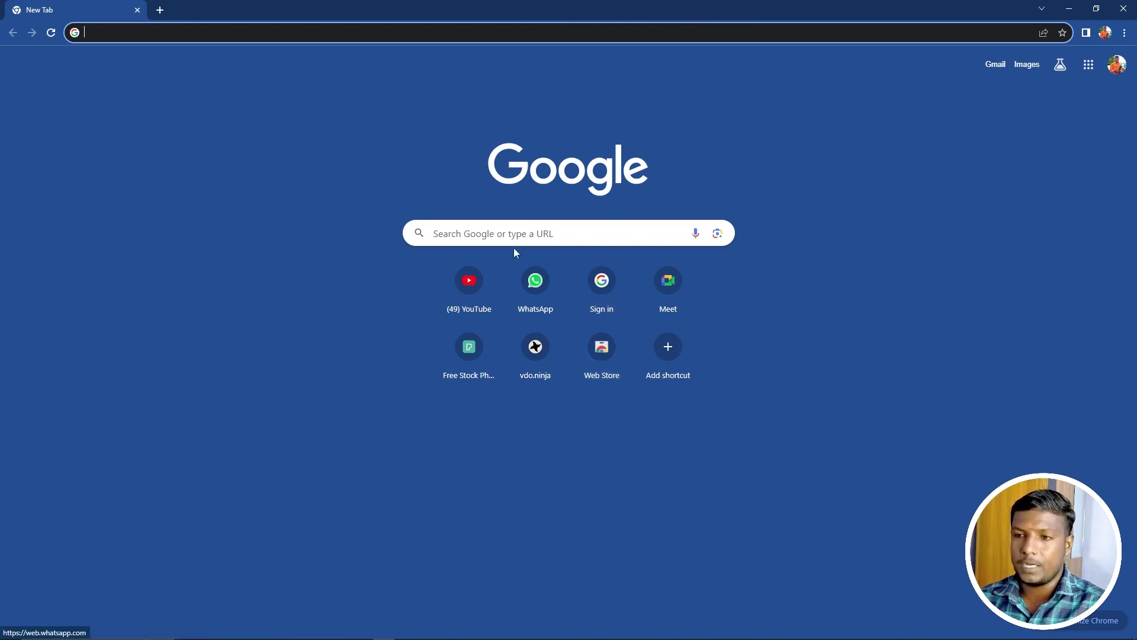
pyautogui.click(490, 233)
pyautogui.moveTo(503, 259)
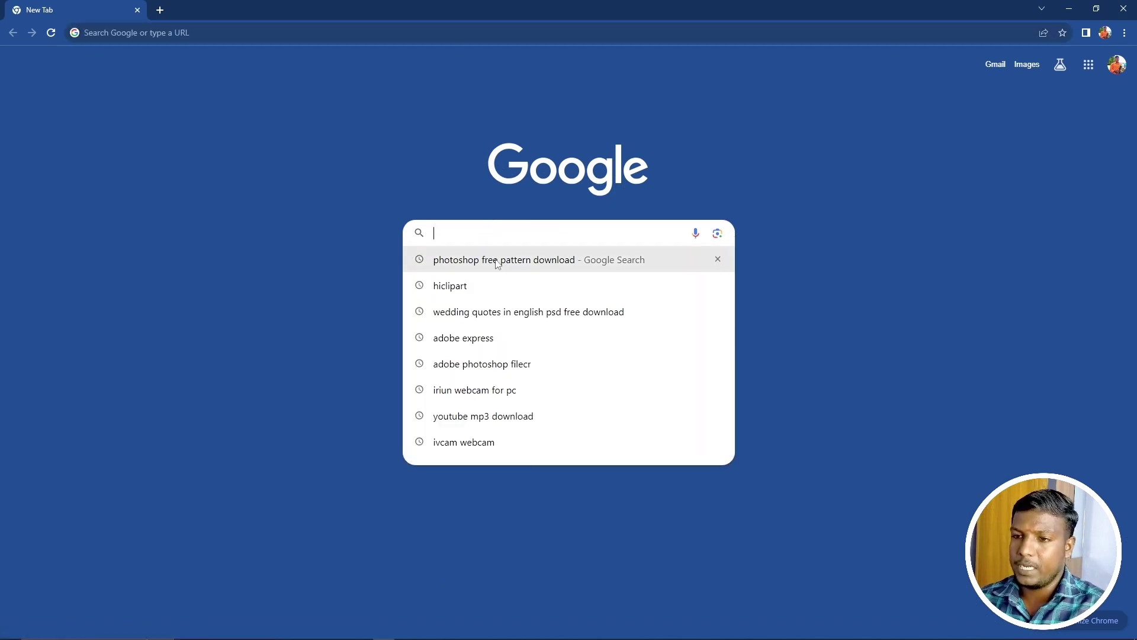
pyautogui.click(496, 261)
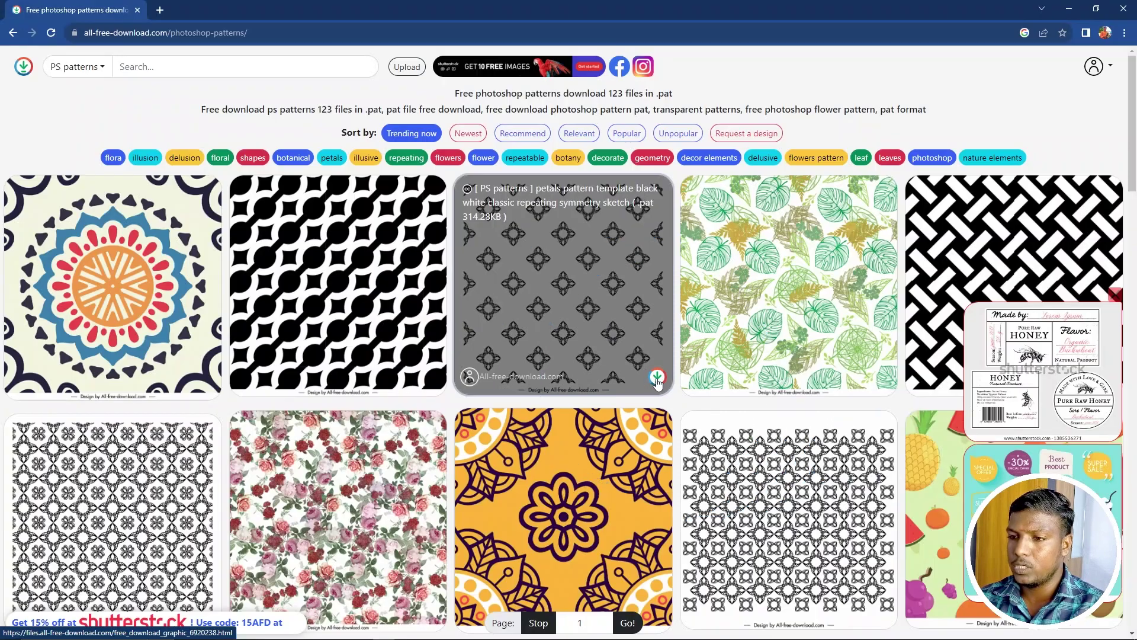
# Step: Download the petals and leaf patterns, dismissing download notices and Shutterstock ads
pyautogui.click(657, 379)
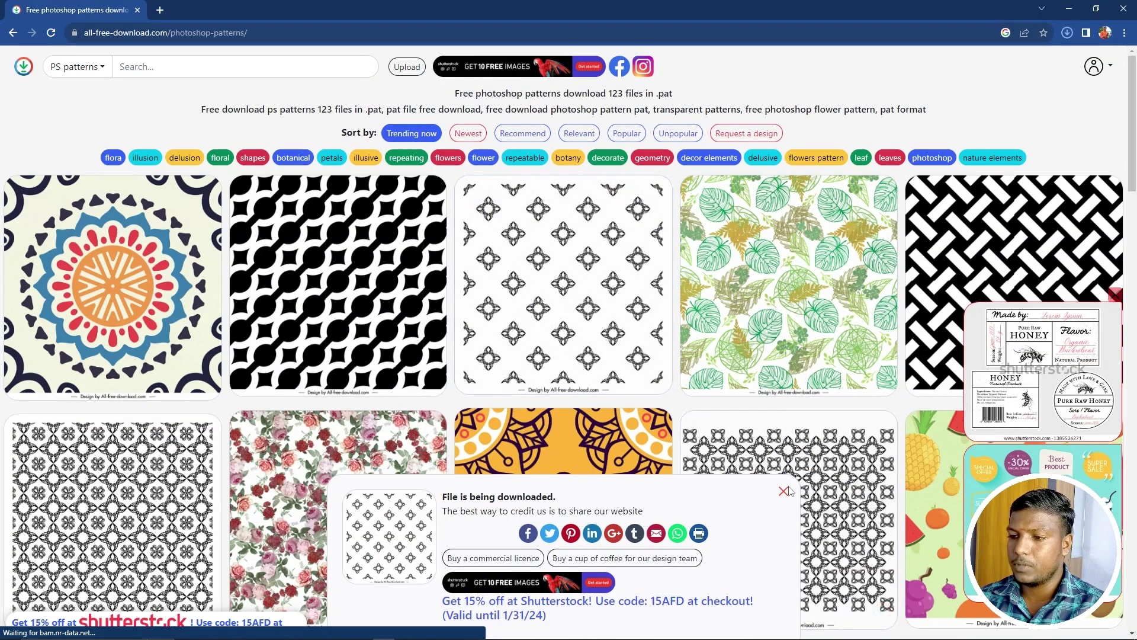
pyautogui.click(783, 491)
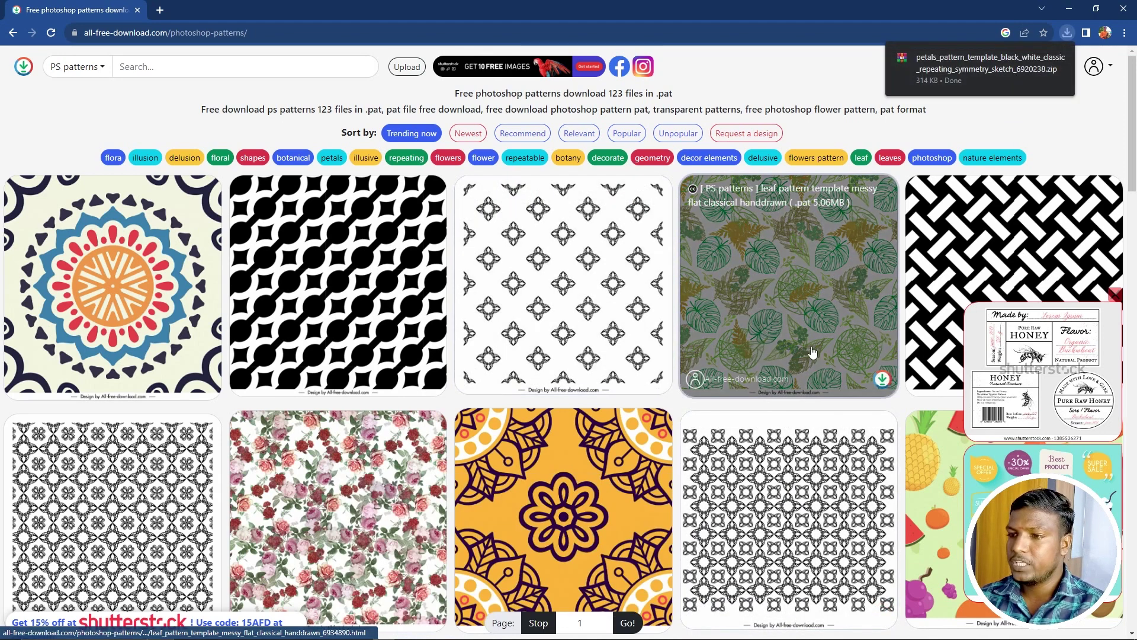
pyautogui.click(899, 418)
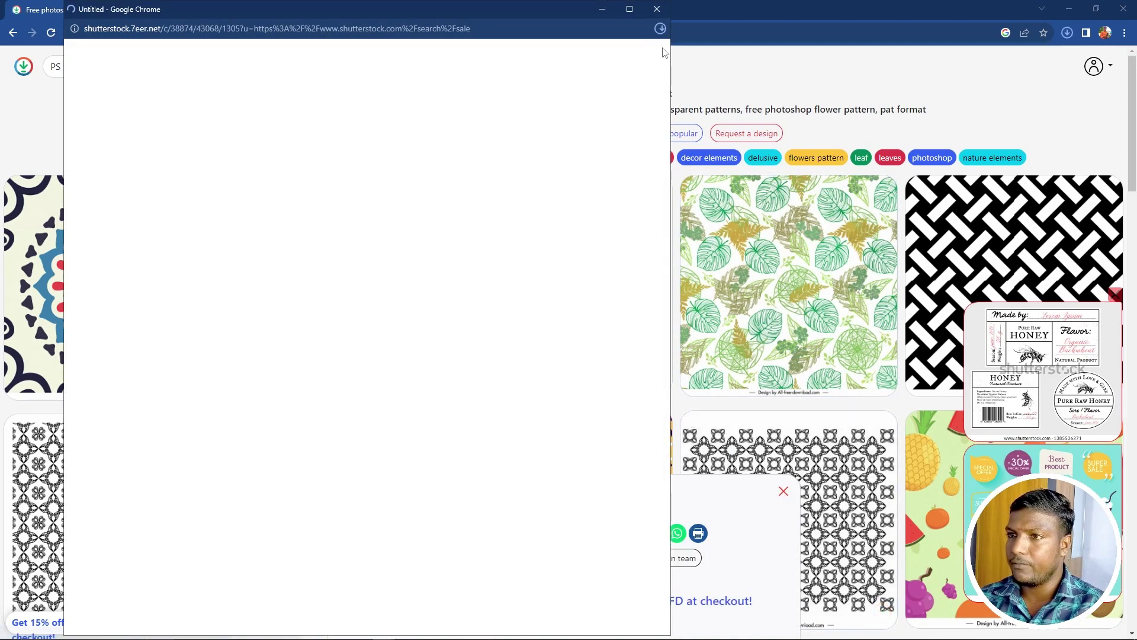
pyautogui.click(657, 9)
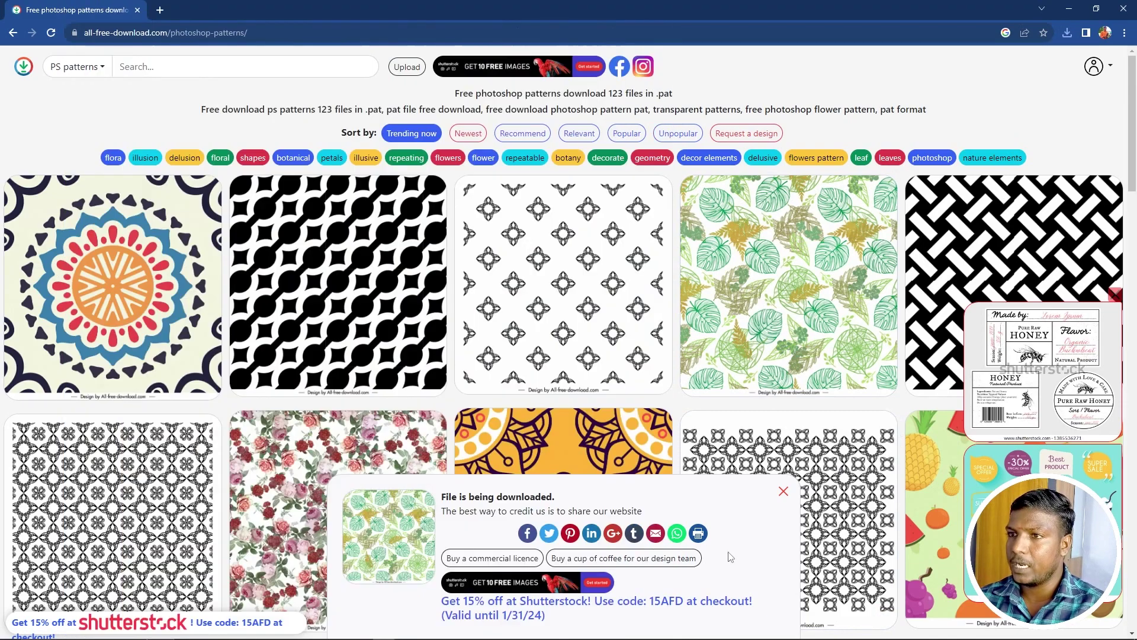
pyautogui.click(783, 491)
pyautogui.click(1113, 295)
pyautogui.scroll(-3, 562, 355)
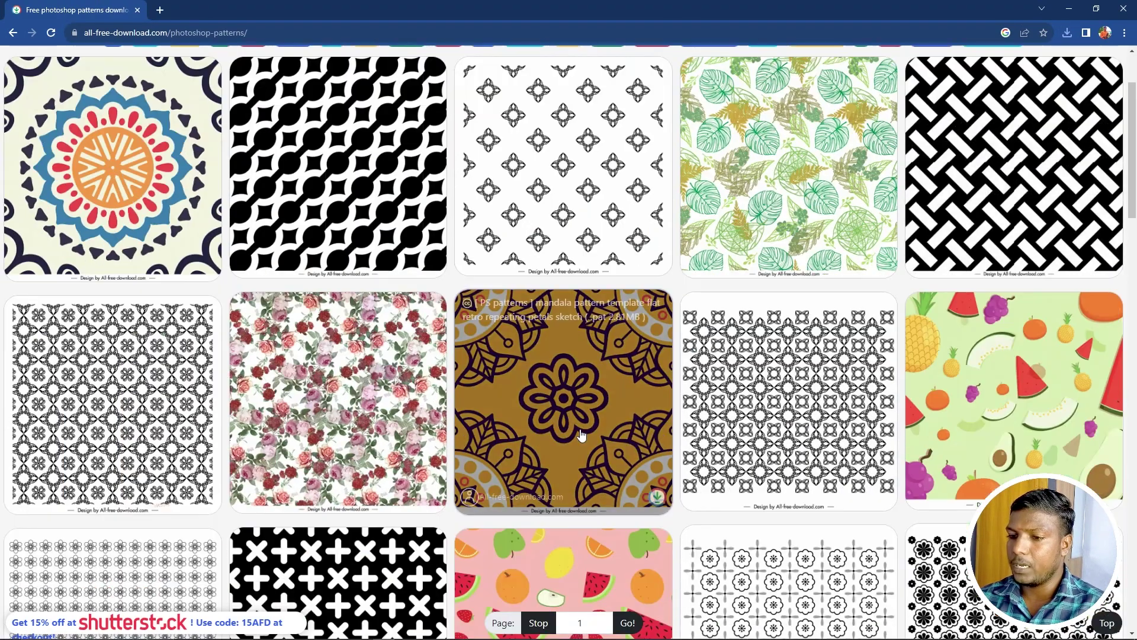
pyautogui.scroll(-2, 219, 415)
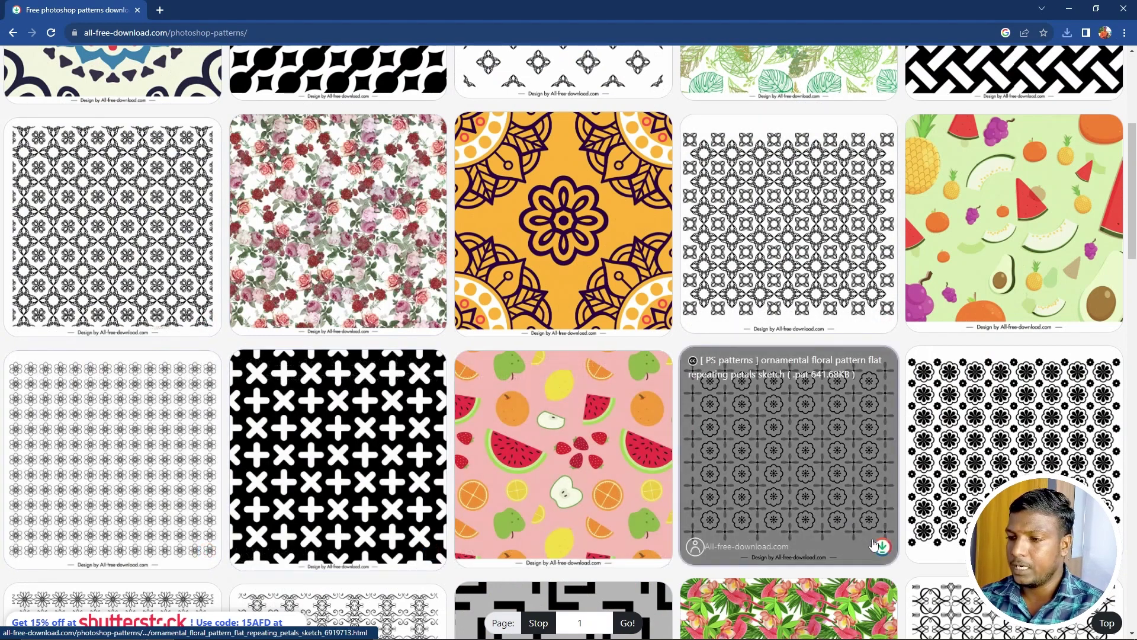
# Step: Download the ornamental floral, black-and-white flowers and classic petals decor patterns
pyautogui.click(882, 548)
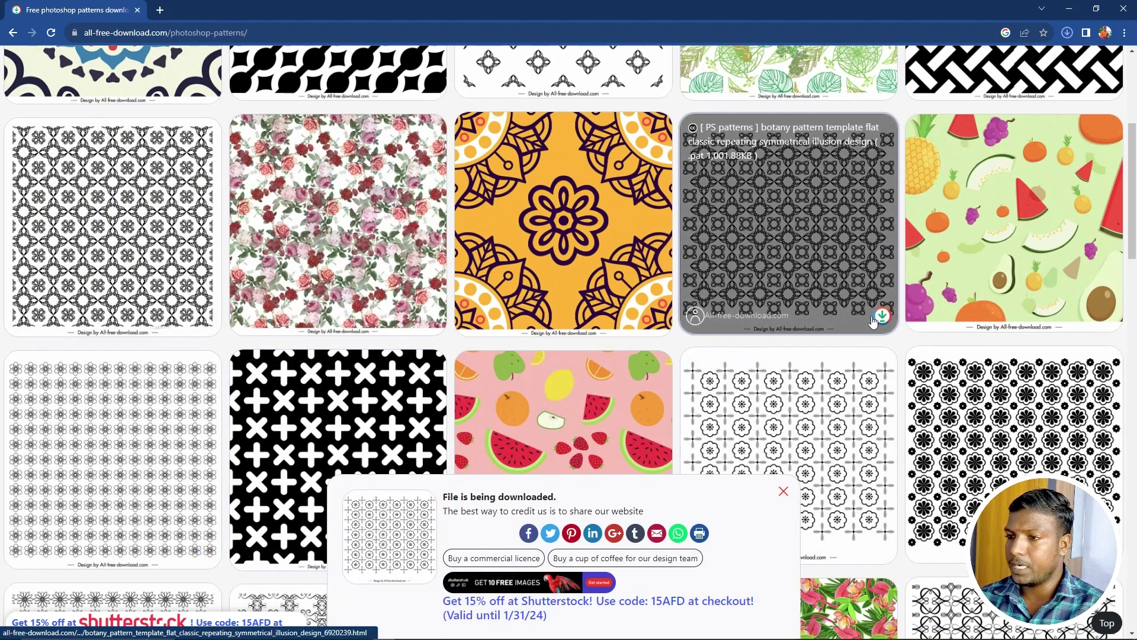
pyautogui.scroll(-1, 444, 284)
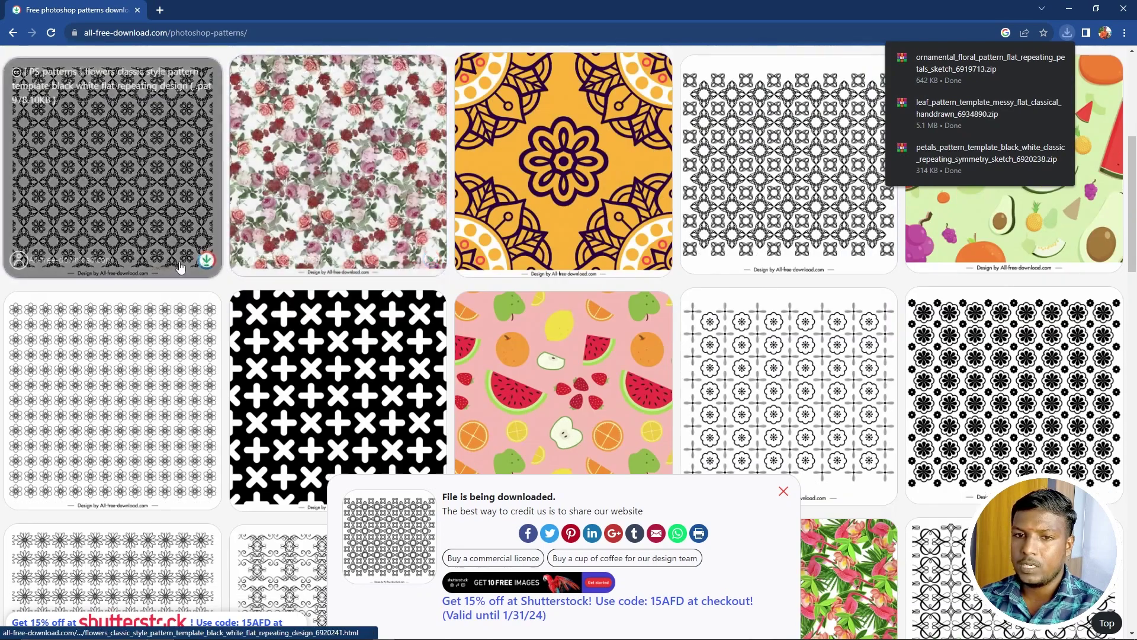
pyautogui.click(212, 263)
pyautogui.scroll(-2, 219, 415)
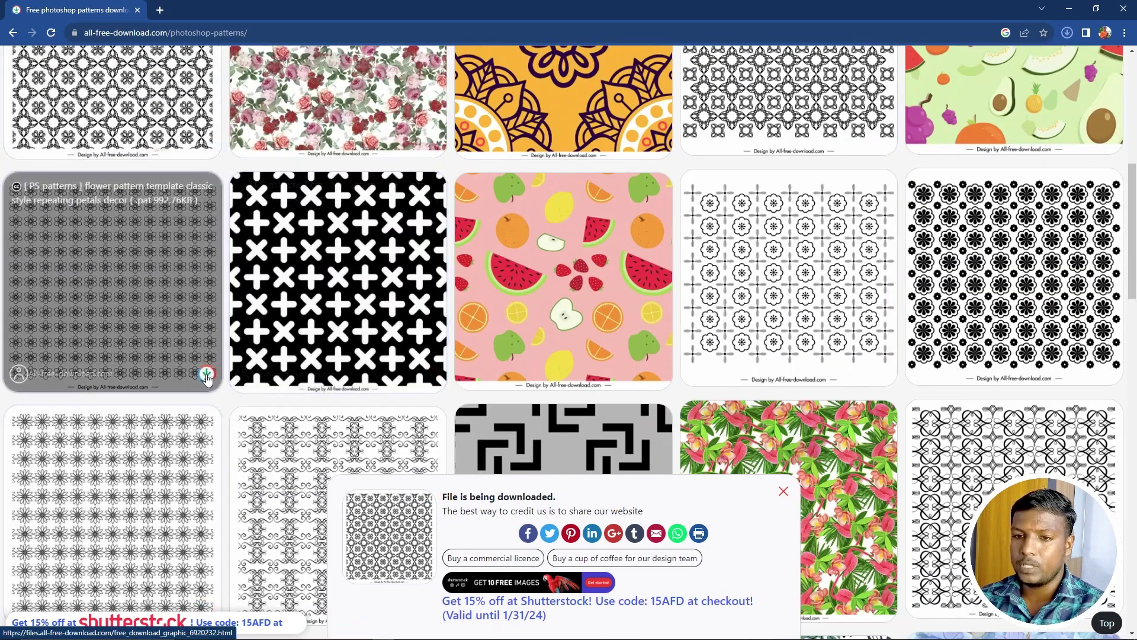
pyautogui.click(207, 377)
pyautogui.scroll(-1, 207, 402)
pyautogui.scroll(-1, 206, 434)
pyautogui.scroll(-2, 414, 414)
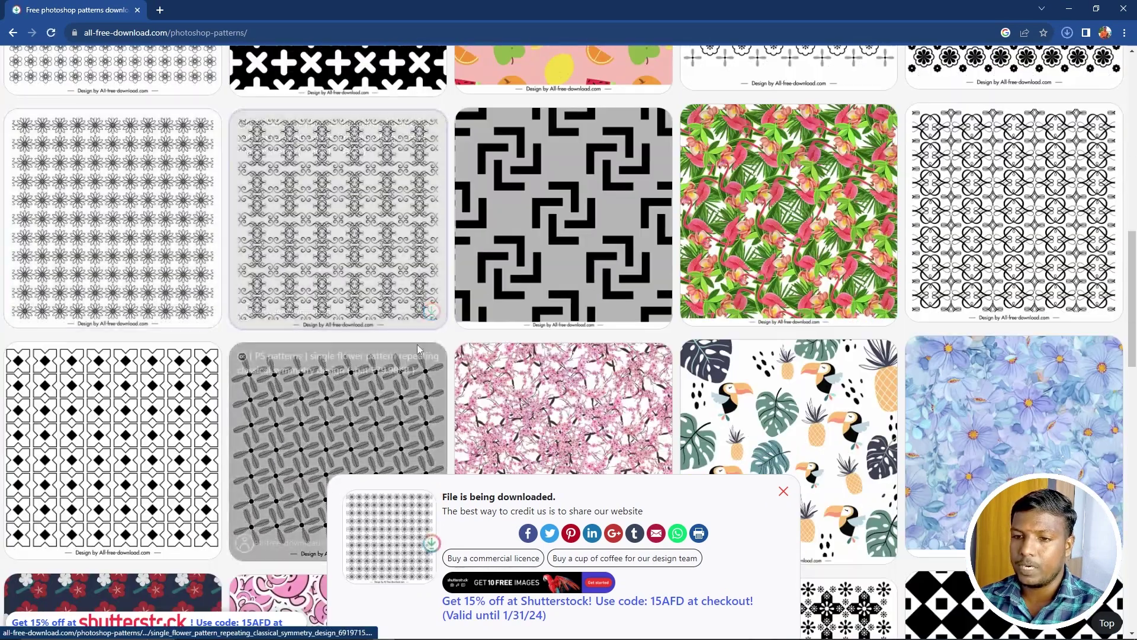
# Step: Download the abstract curves, red Japanese-style flowers and cream-flowers-on-navy patterns
pyautogui.click(433, 313)
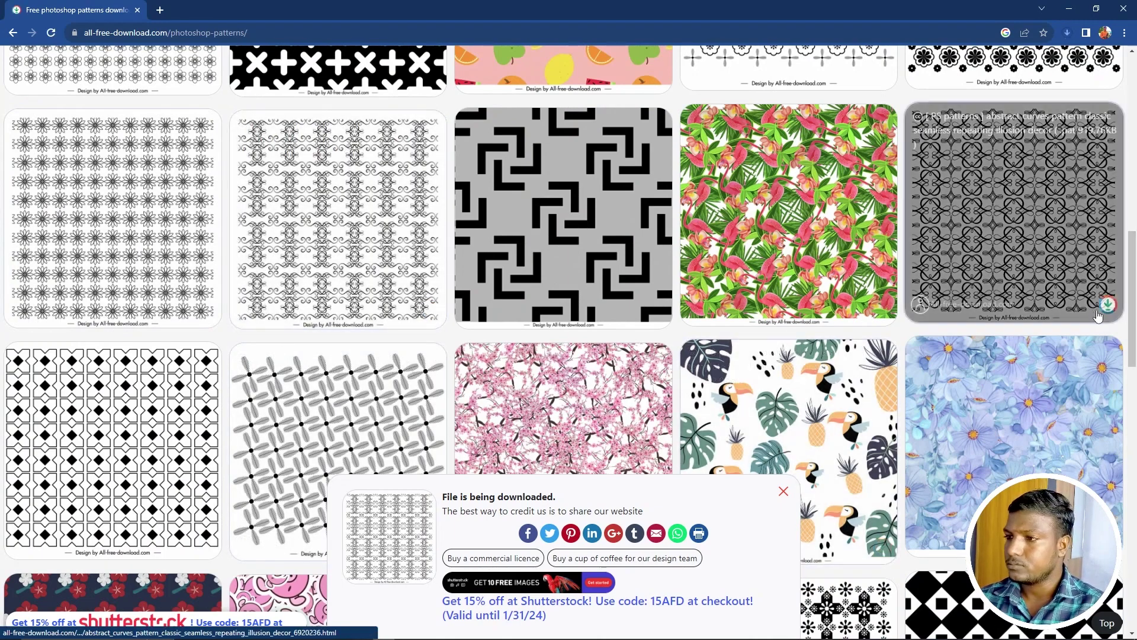
pyautogui.scroll(-3, 845, 334)
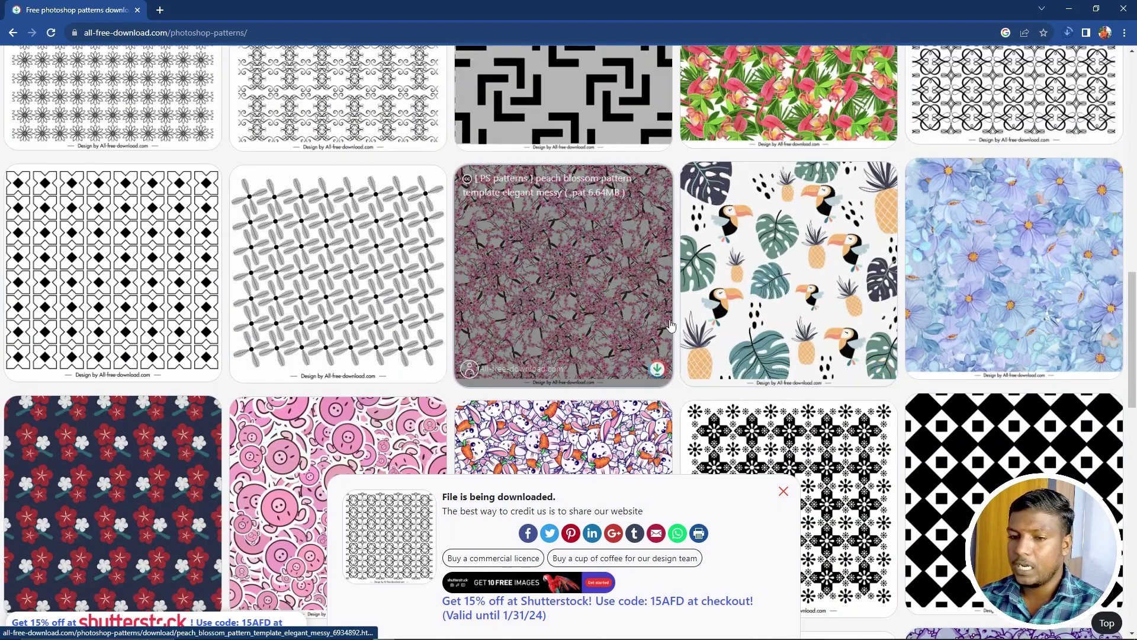
pyautogui.scroll(-2, 293, 354)
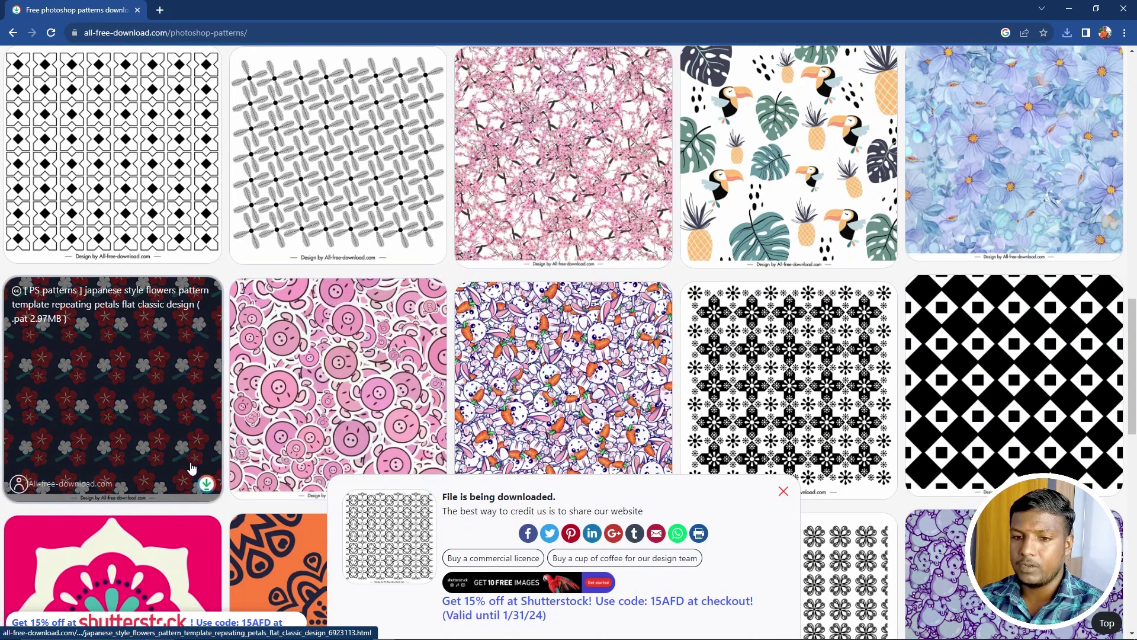
pyautogui.click(207, 483)
pyautogui.scroll(-3, 341, 368)
pyautogui.scroll(-3, 342, 368)
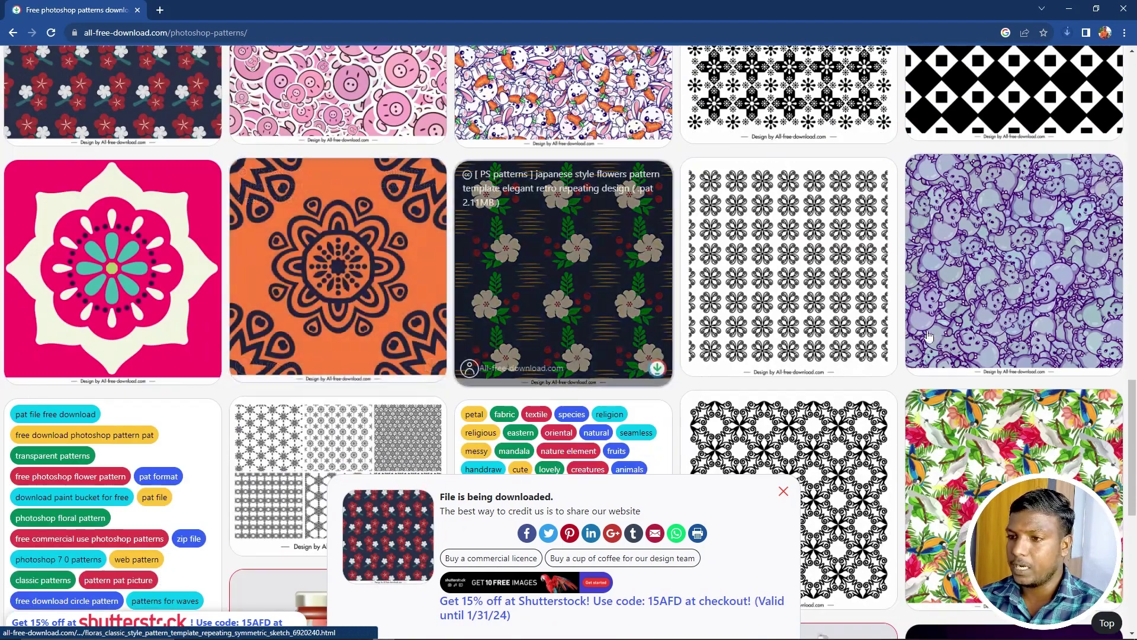
pyautogui.click(881, 363)
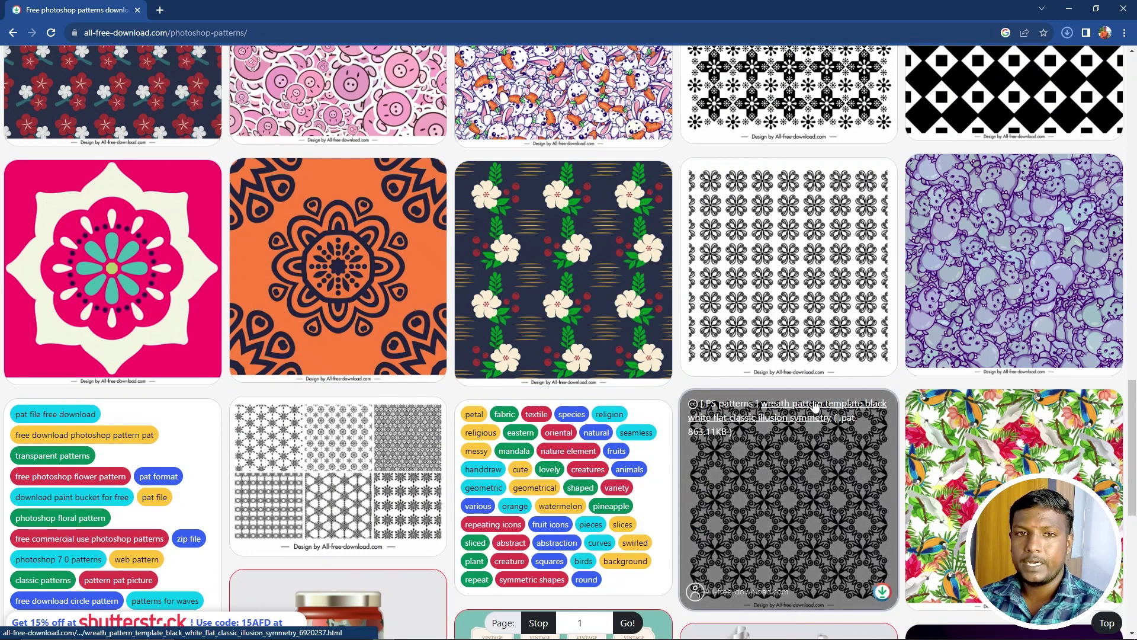
# Step: Review the finished downloads list, then close Chrome
pyautogui.click(1067, 33)
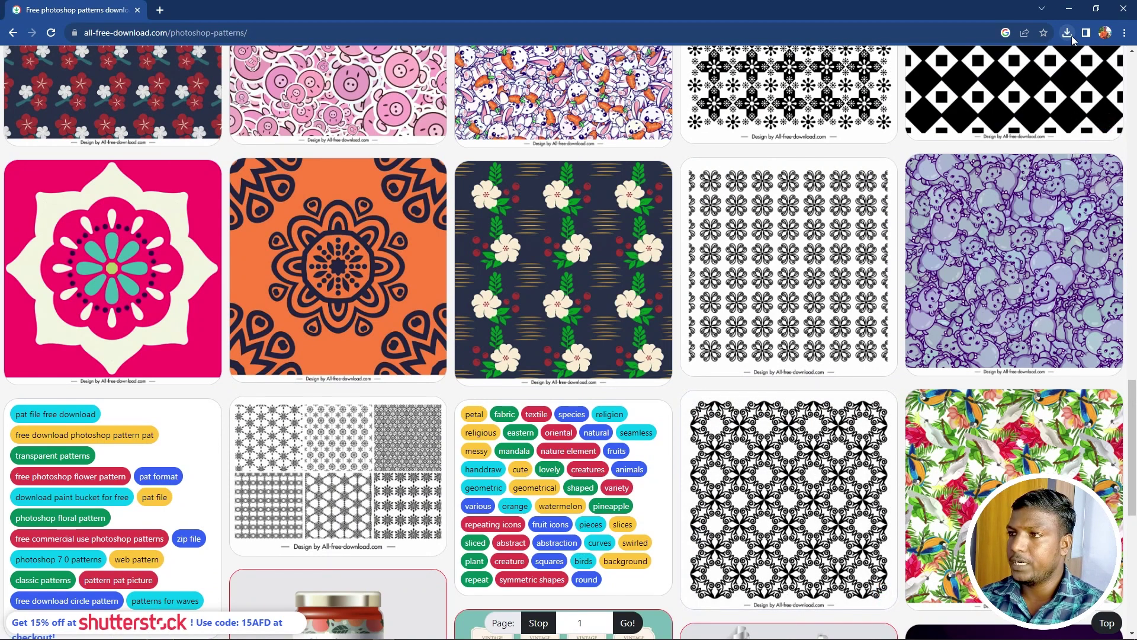
pyautogui.click(1069, 34)
pyautogui.click(1058, 58)
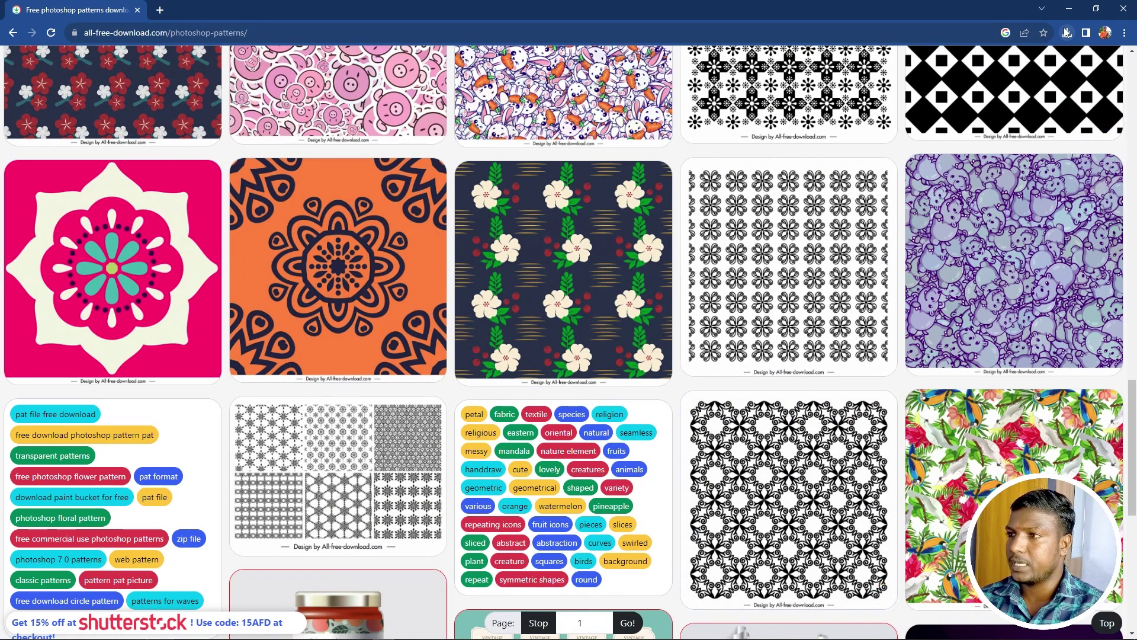
pyautogui.click(1123, 8)
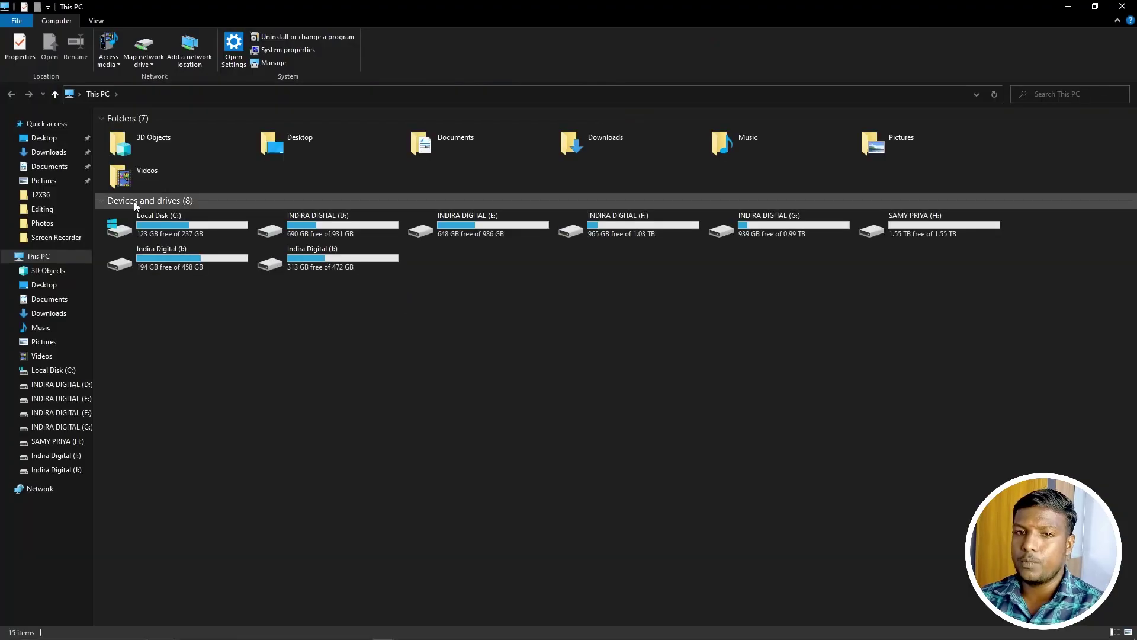
# Step: Select every archive in Downloads and extract them all into a folder with WinRAR
pyautogui.click(63, 154)
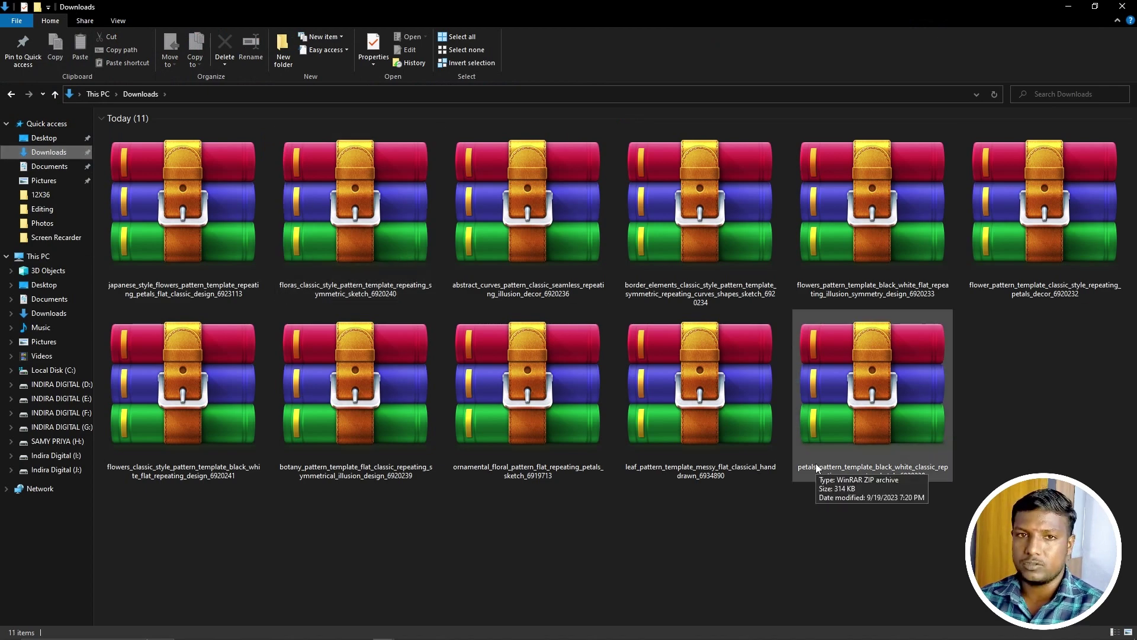
pyautogui.hotkey('ctrl', 'a')
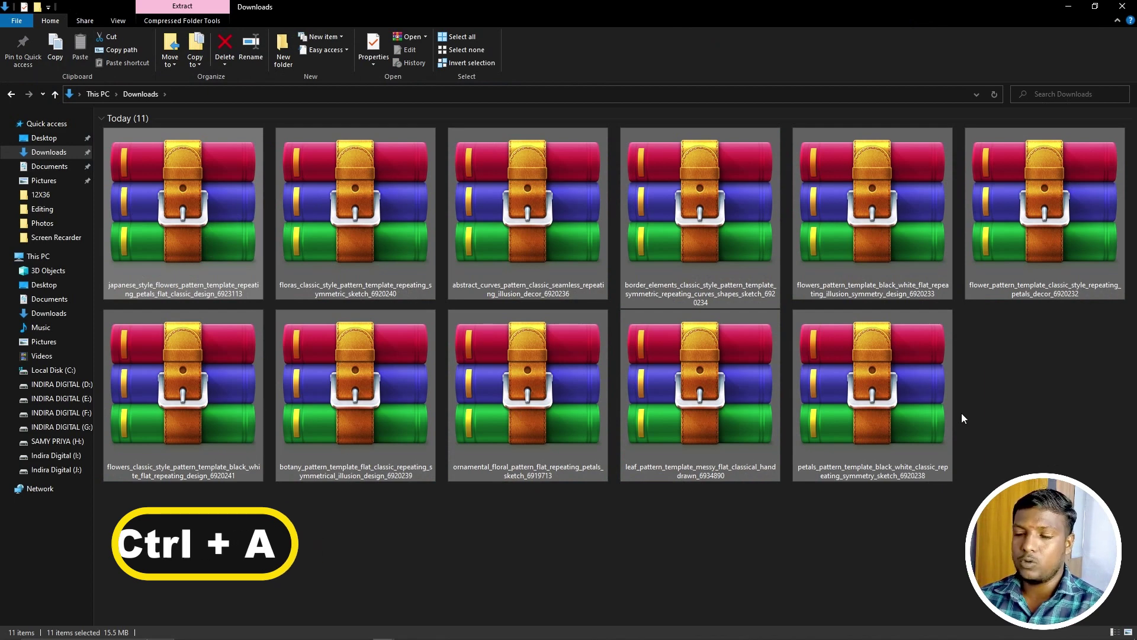
pyautogui.rightClick(899, 358)
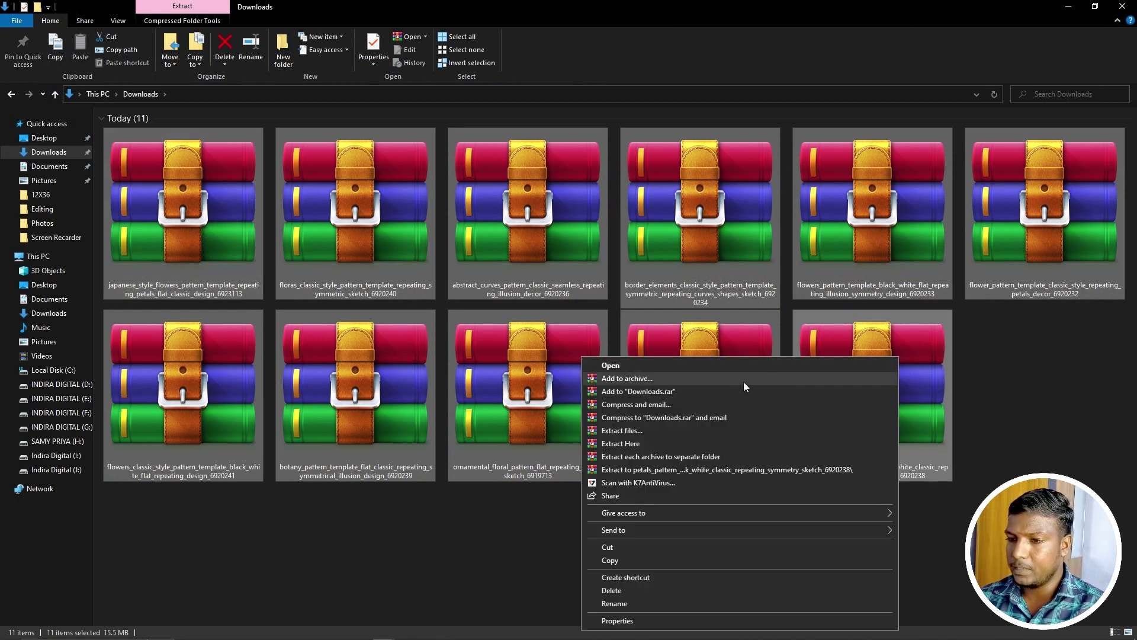
pyautogui.click(646, 431)
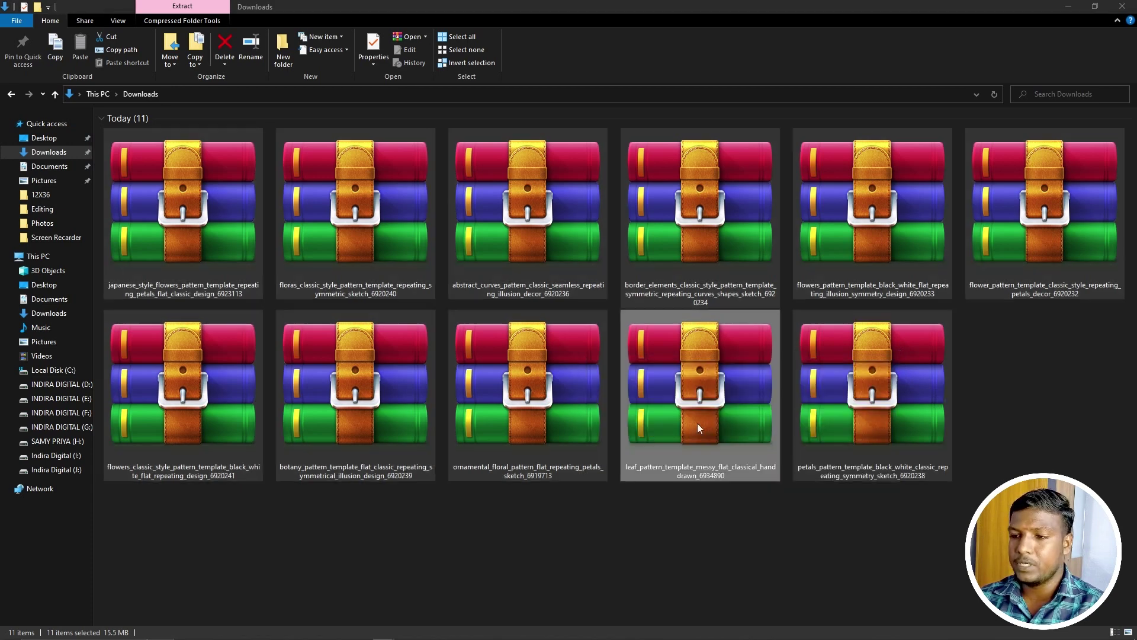
pyautogui.click(604, 447)
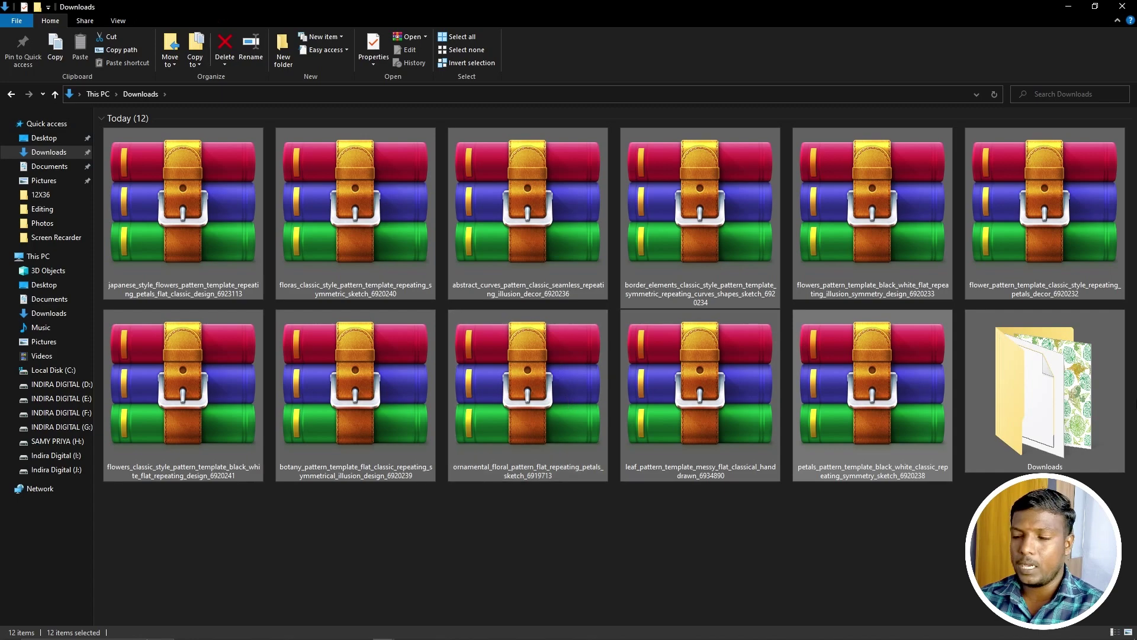
# Step: Open the extracted folder, preview the first flower pattern, check Pattern 02, then switch to Photoshop
pyautogui.click(1057, 396)
pyautogui.doubleClick(1056, 396)
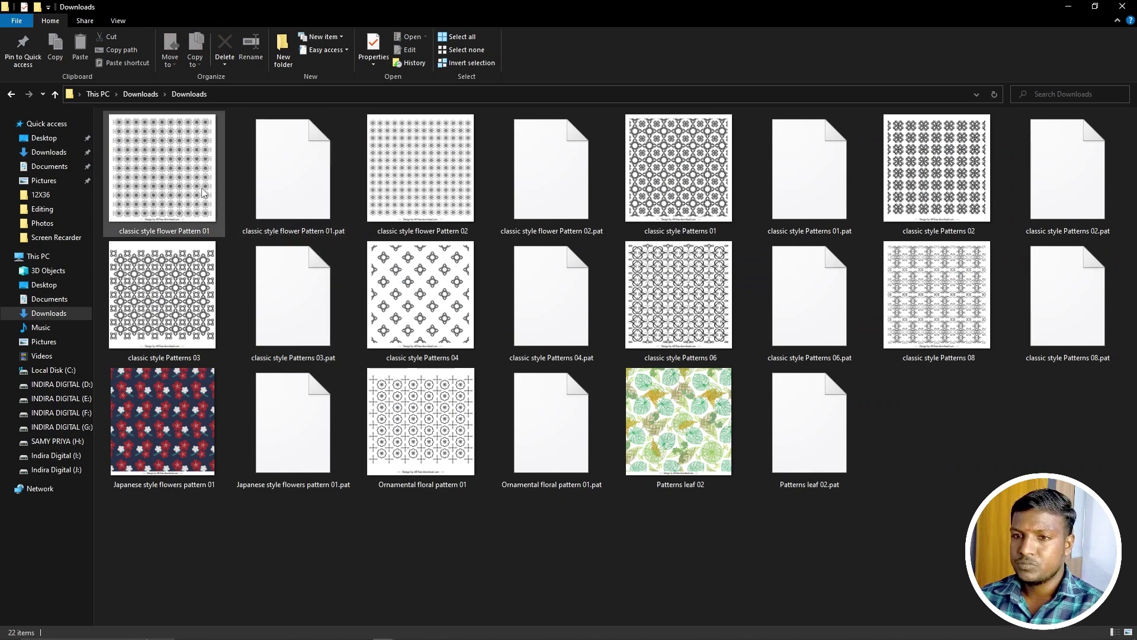
pyautogui.click(141, 179)
pyautogui.moveTo(196, 177)
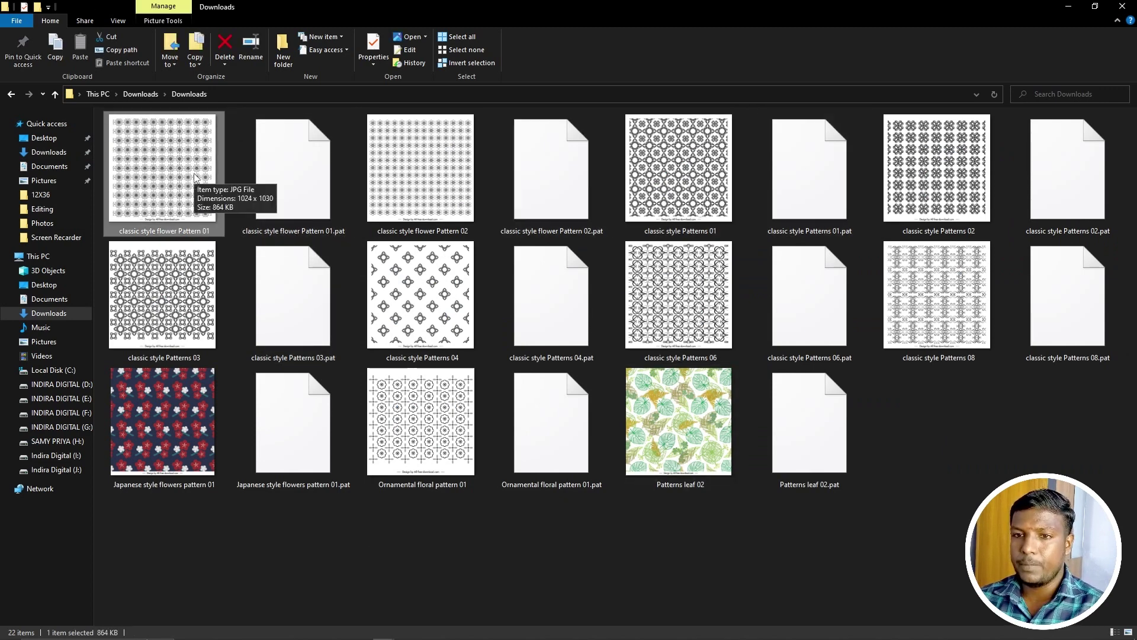
pyautogui.doubleClick(219, 178)
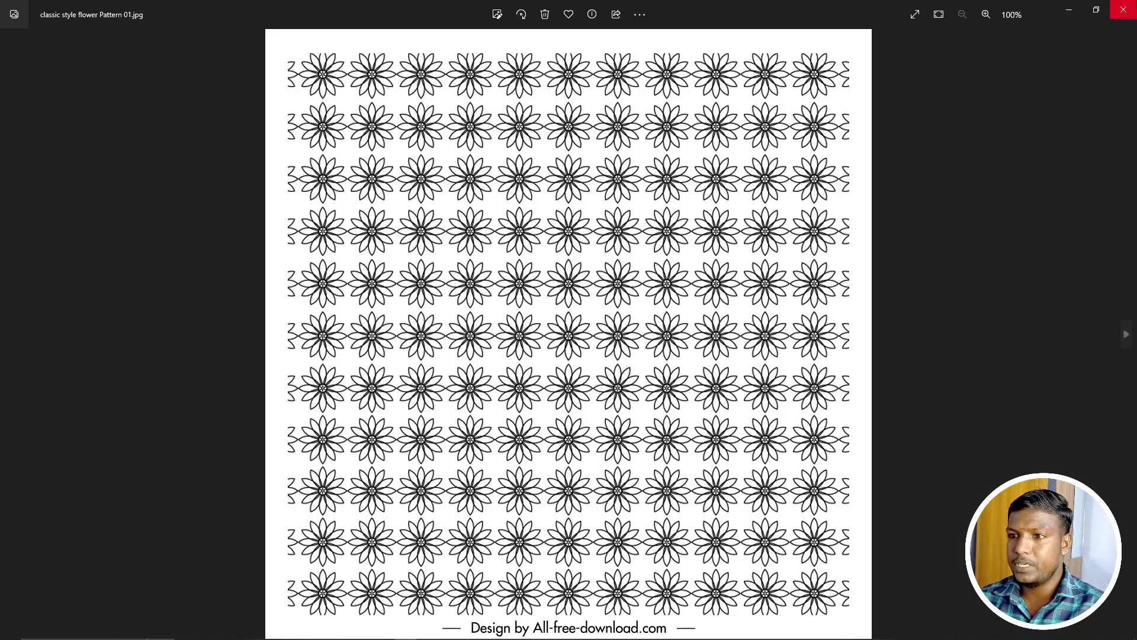
pyautogui.click(1123, 10)
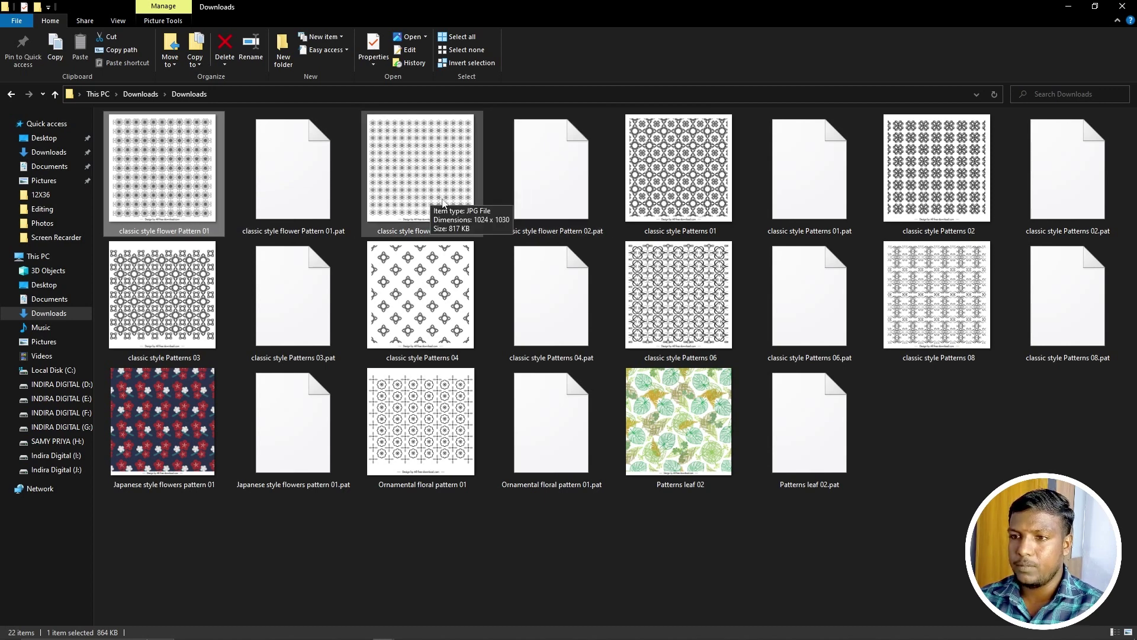
pyautogui.click(541, 208)
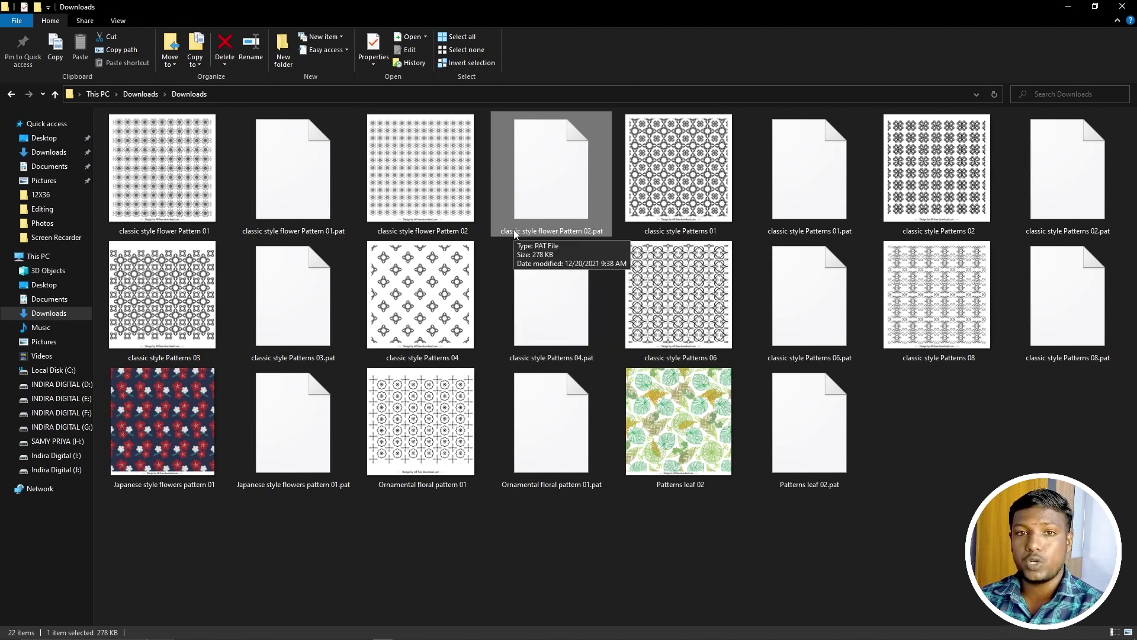
pyautogui.click(219, 631)
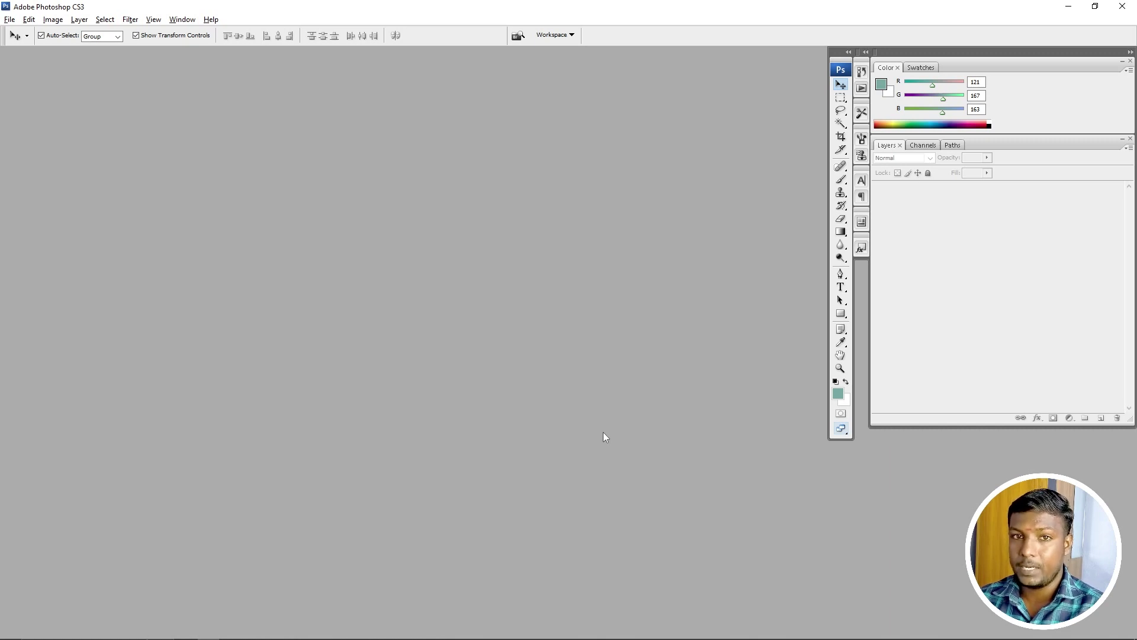
# Step: Open 10X30 - 14.psd keeping its layers, and create a duplicate of the document
pyautogui.doubleClick(605, 386)
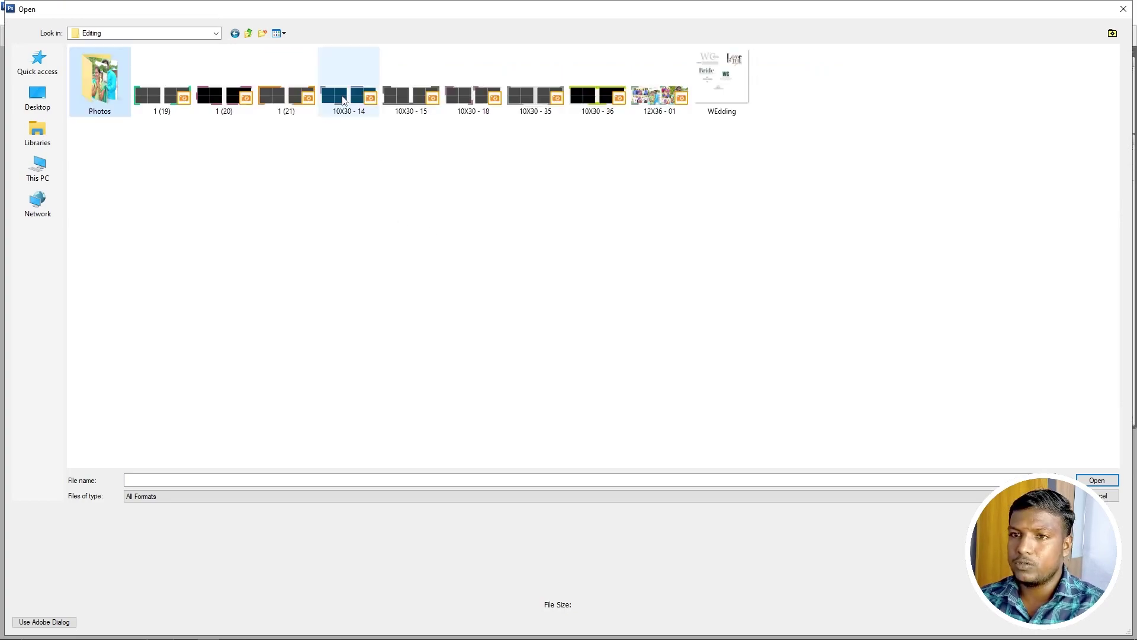
pyautogui.doubleClick(344, 94)
pyautogui.click(512, 253)
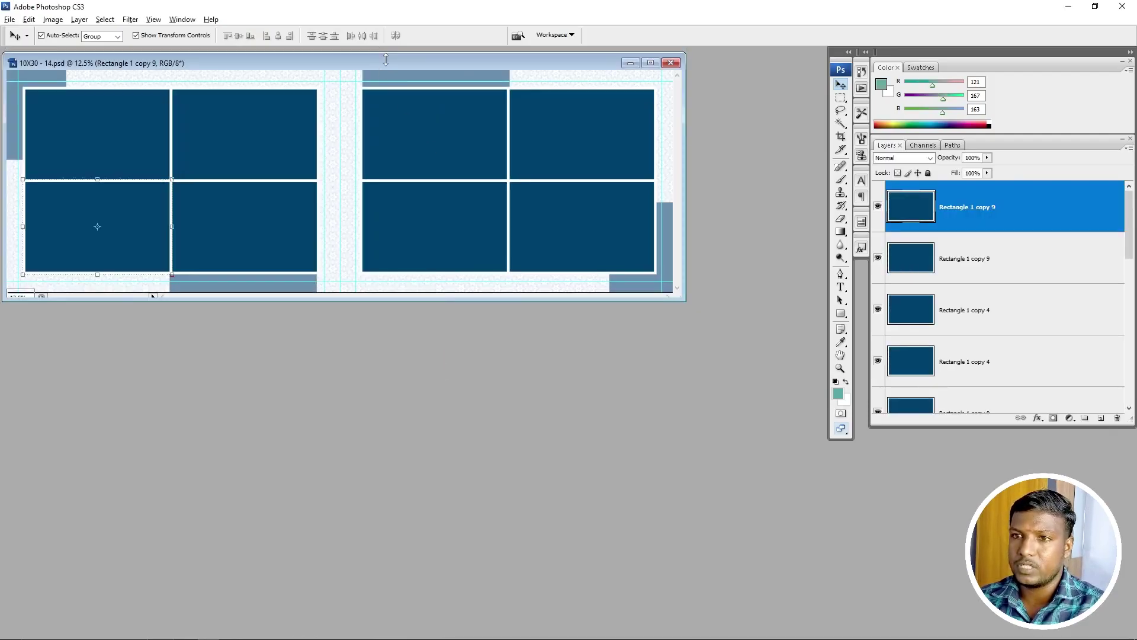
pyautogui.moveTo(413, 51); pyautogui.dragTo(419, 117)
pyautogui.rightClick(420, 121)
pyautogui.click(436, 130)
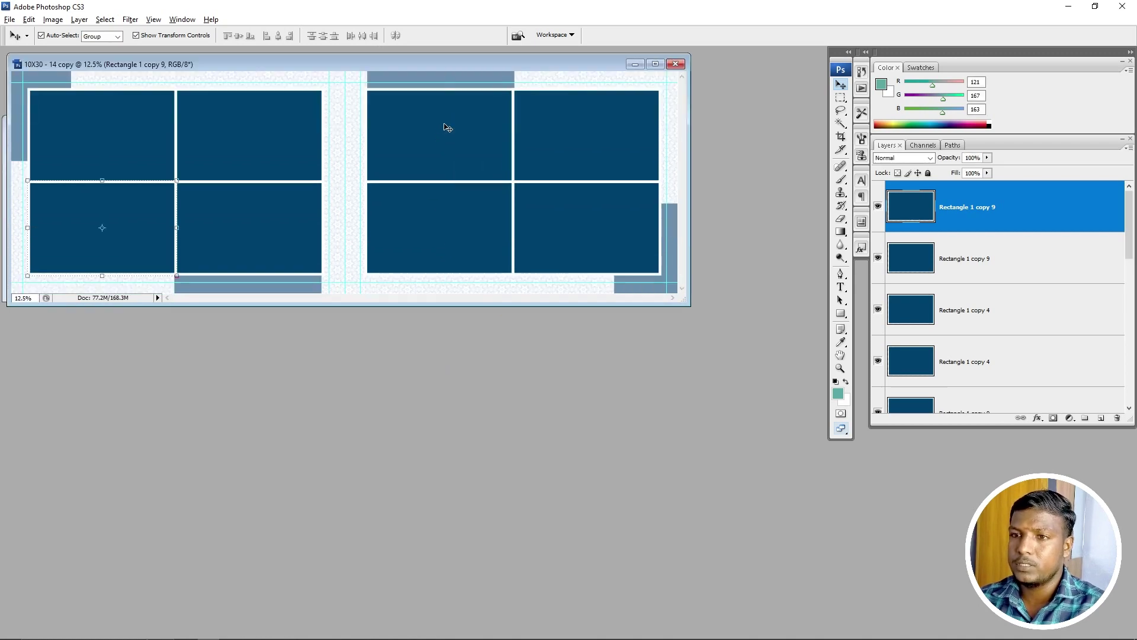
pyautogui.moveTo(509, 62); pyautogui.dragTo(600, 312)
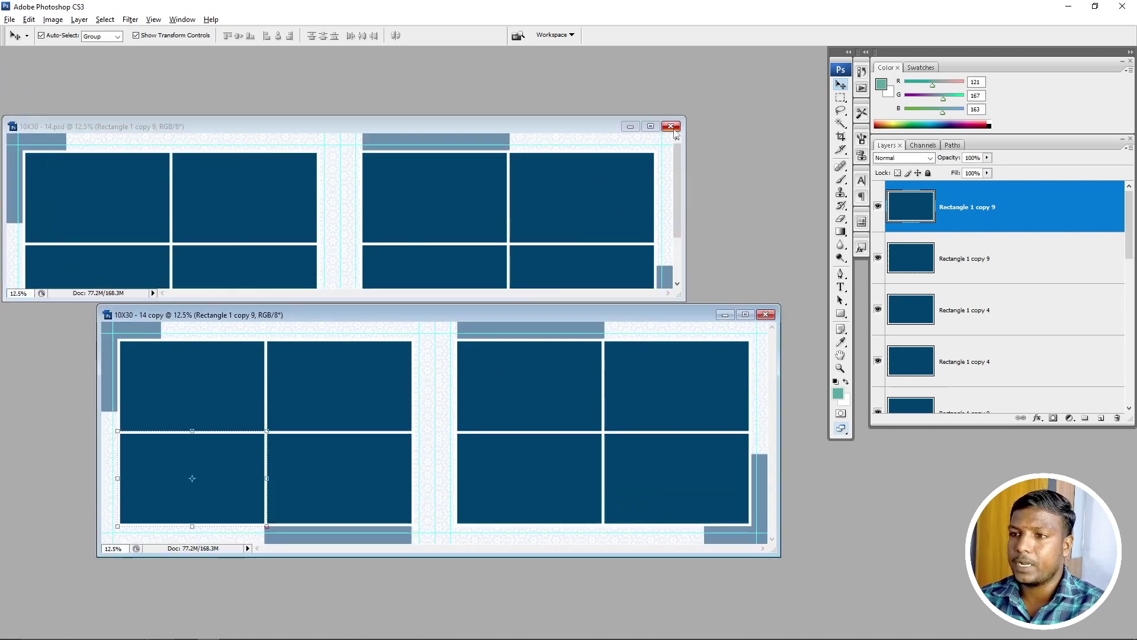
# Step: Maximize the copy, merge its visible layers into one, and fill the canvas with white
pyautogui.moveTo(464, 319); pyautogui.dragTo(447, 212)
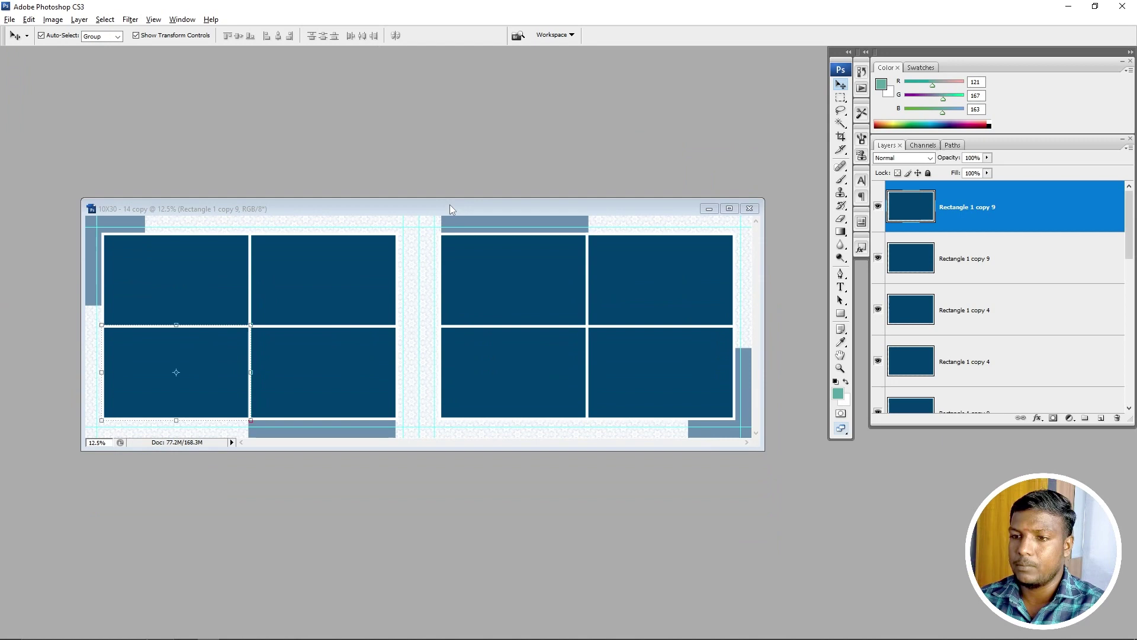
pyautogui.click(728, 208)
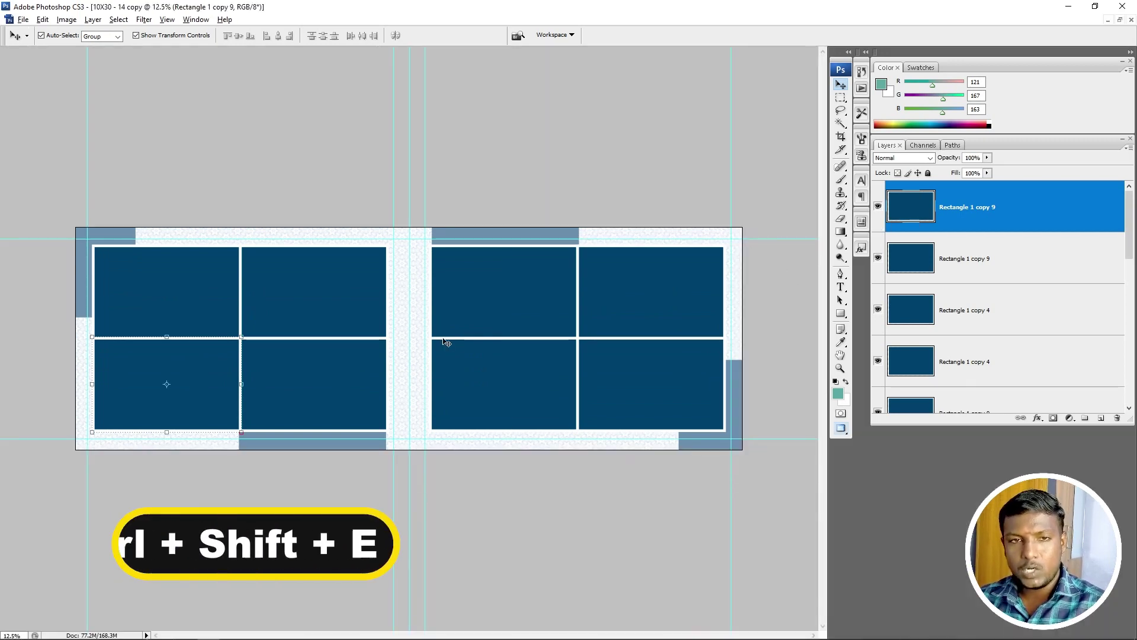
pyautogui.hotkey('ctrl', 'shift', 'e')
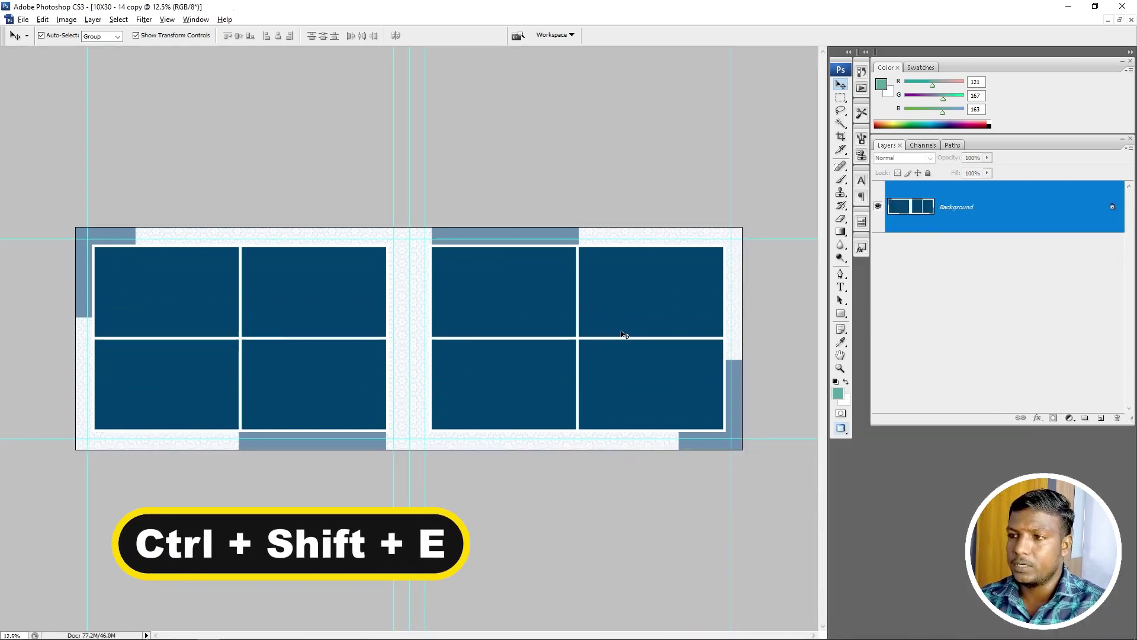
pyautogui.hotkey('ctrl', 'Delete')
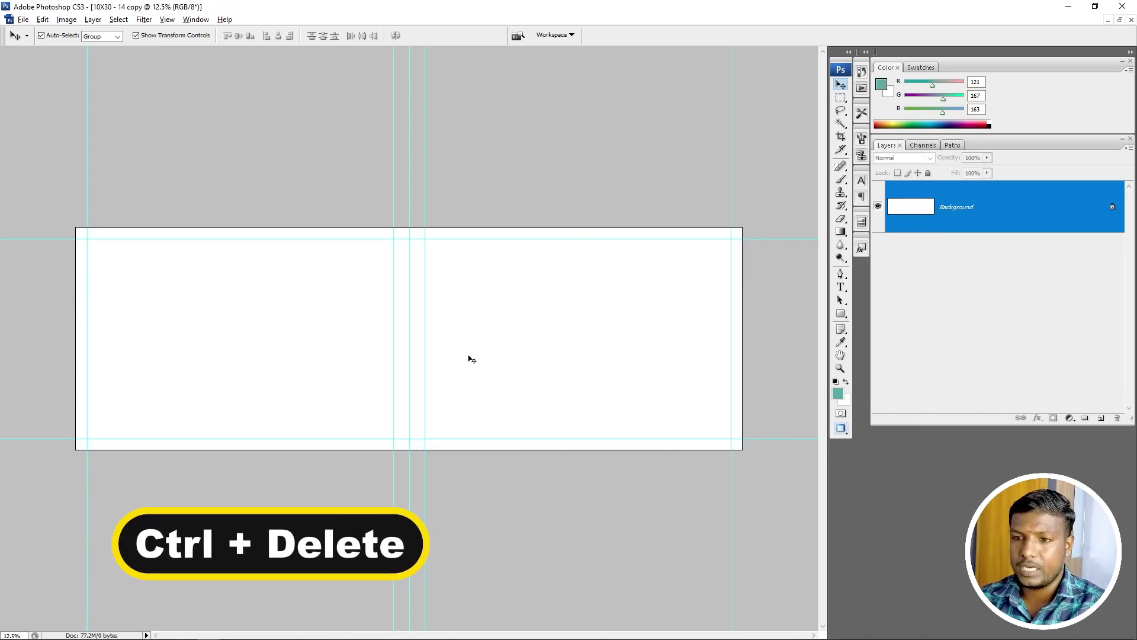
# Step: Resize the canvas to 36 x 12 inches and save it as 12X36.psd
pyautogui.hotkey('ctrl', 'alt', 'i')
pyautogui.write('12')
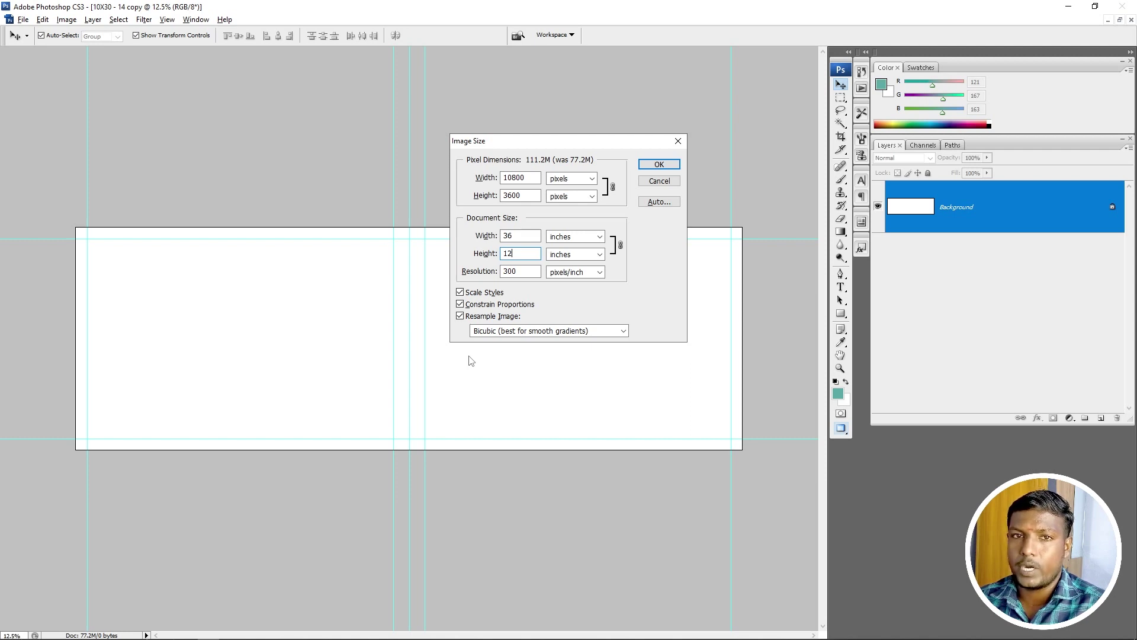
pyautogui.press('Return')
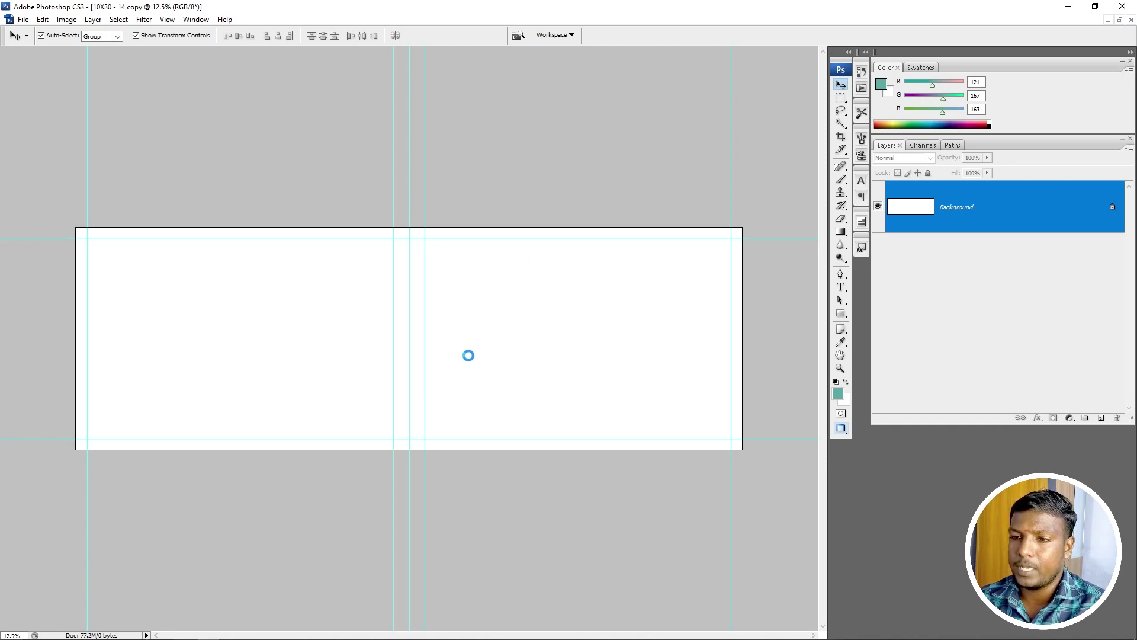
pyautogui.hotkey('ctrl', 's')
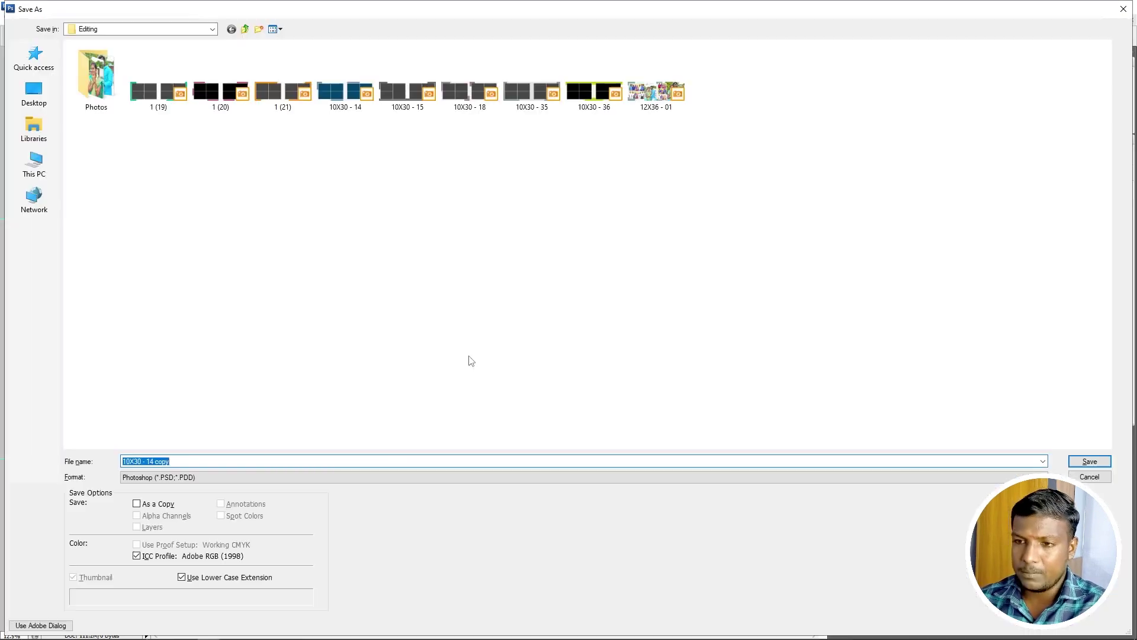
pyautogui.write('12X')
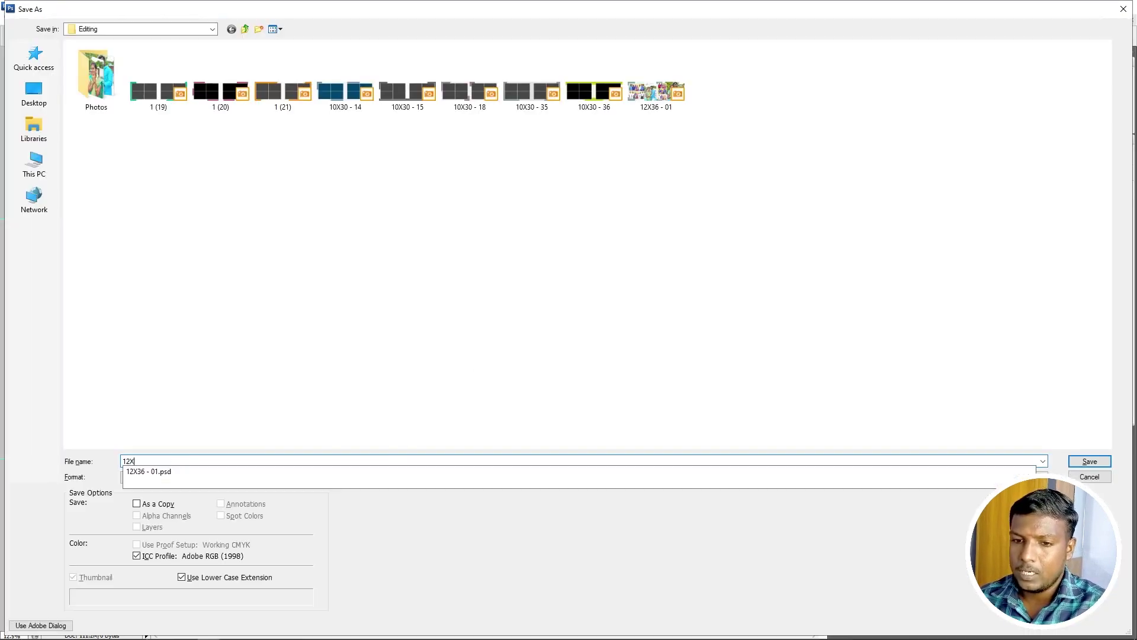
pyautogui.write('36')
pyautogui.press('Return')
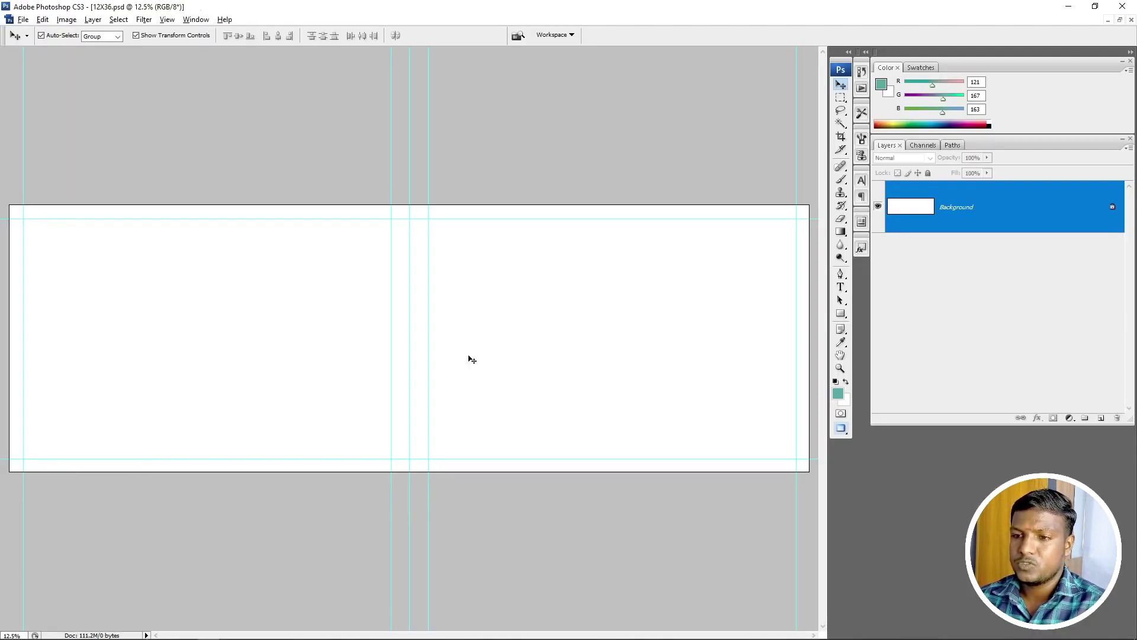
pyautogui.hotkey('ctrl', '0')
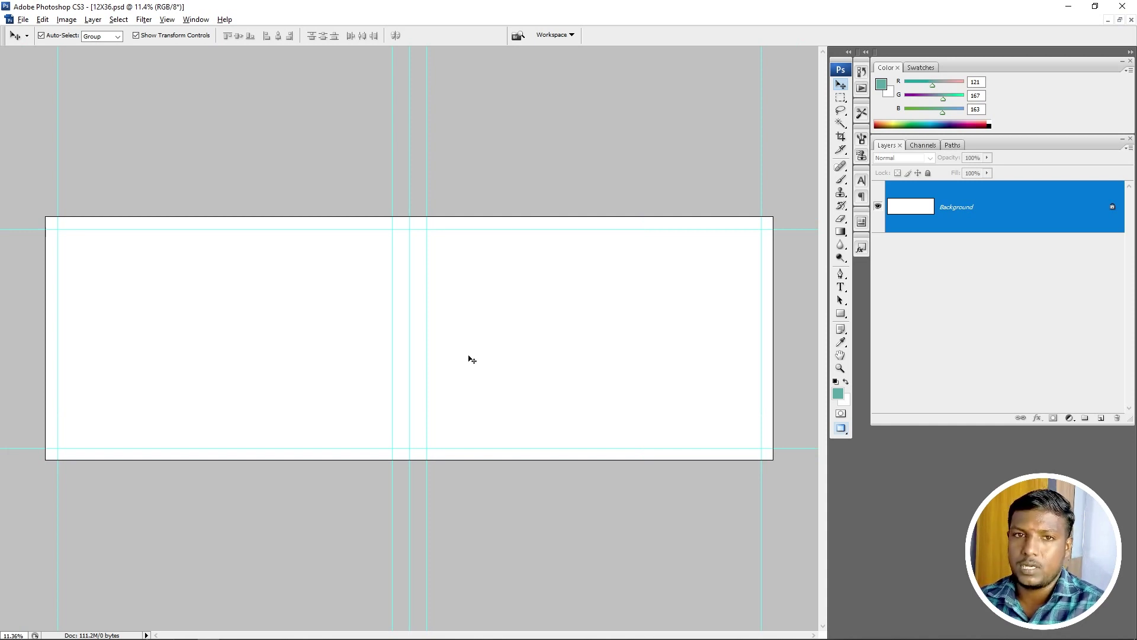
pyautogui.hotkey('alt', 'Tab')
pyautogui.hotkey('alt', 'Tab')
# Step: Open the Photos folder, check the group photo DSC_2788, and return to Photoshop
pyautogui.click(189, 189)
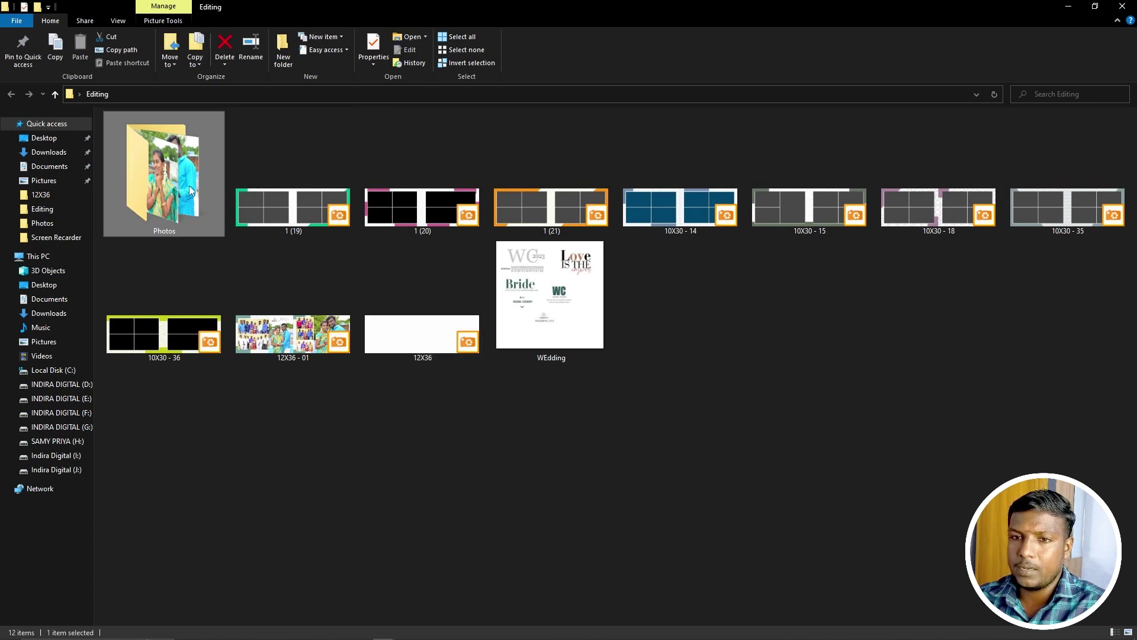
pyautogui.doubleClick(190, 190)
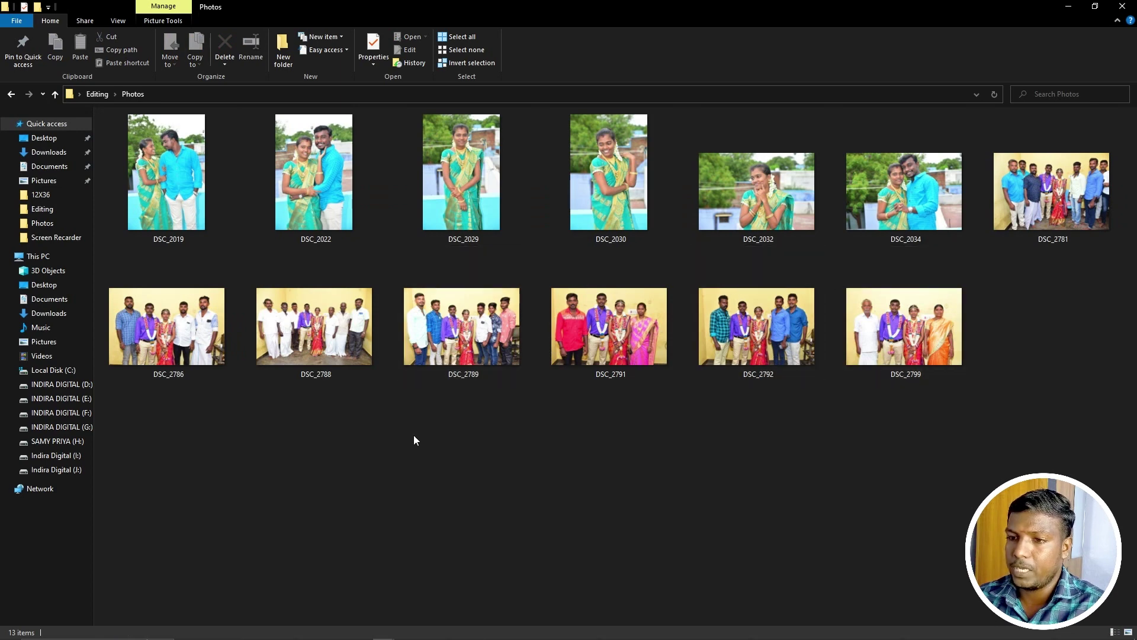
pyautogui.click(274, 338)
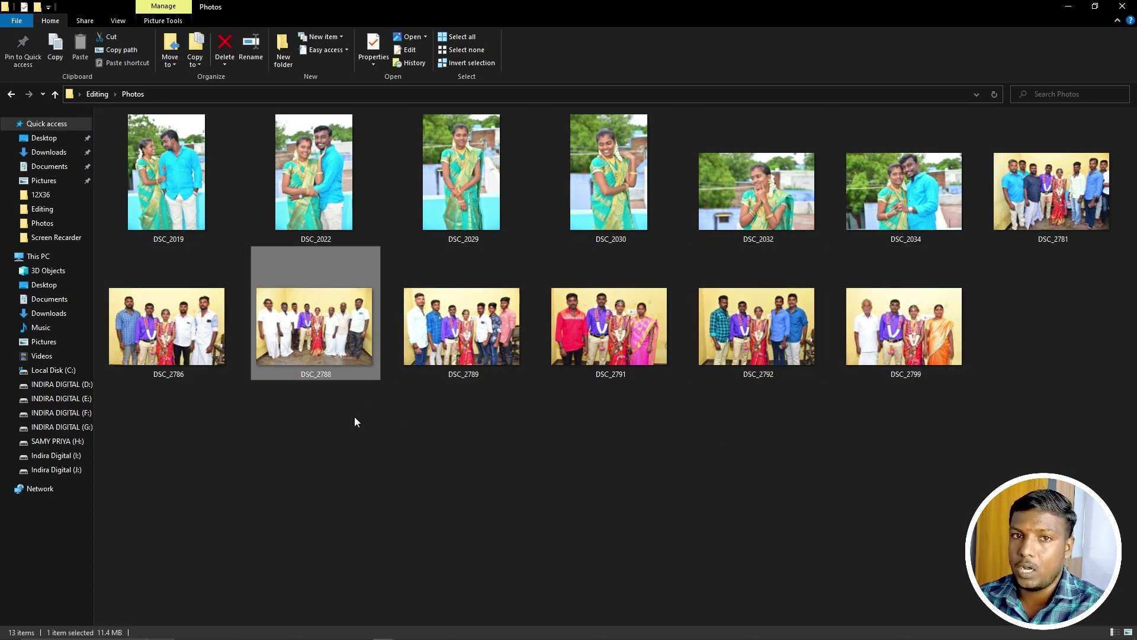
pyautogui.hotkey('alt', 'Tab')
# Step: Draw a large teal rectangle from the top-left guide corner and align it to the guide
pyautogui.scroll(2, 265, 416)
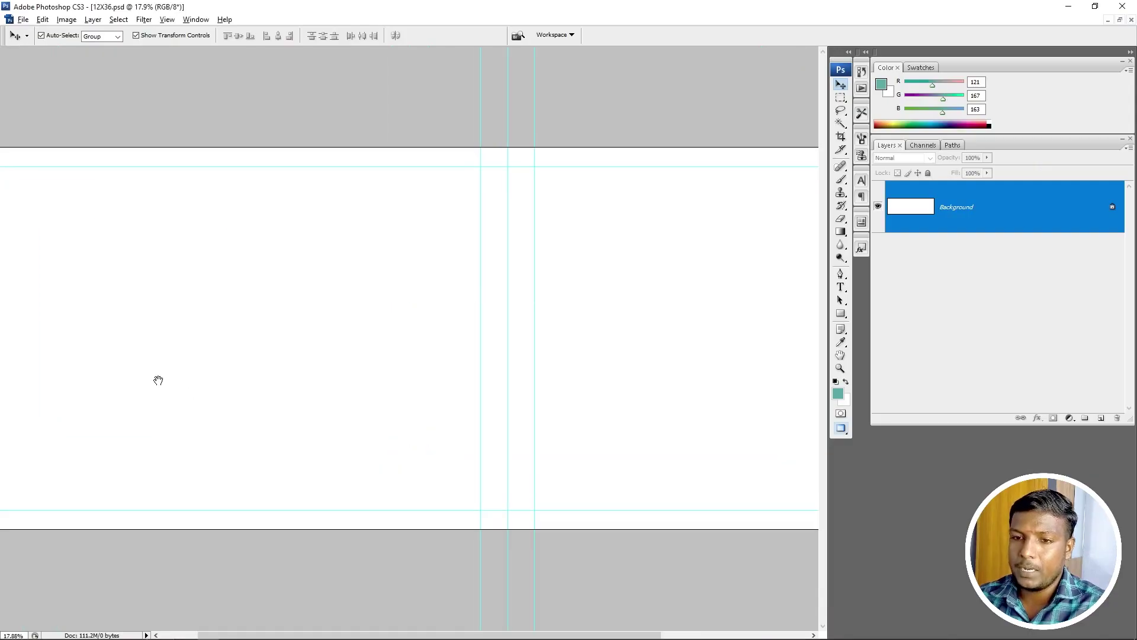
pyautogui.scroll(1, 224, 373)
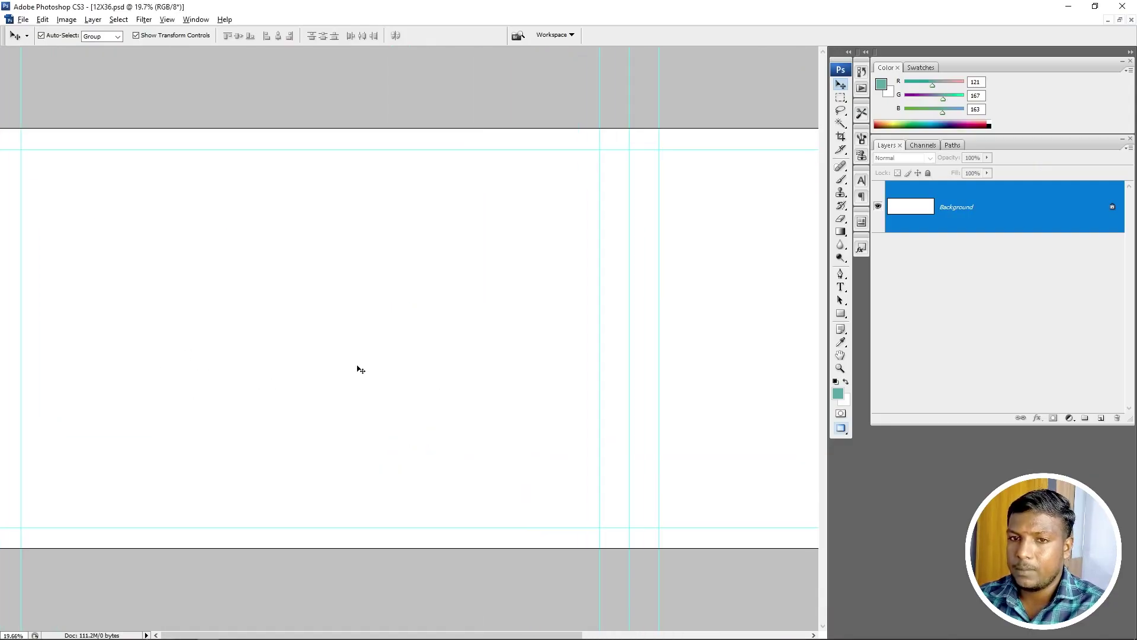
pyautogui.scroll(1, 244, 333)
pyautogui.hscroll(-1, 94, 313)
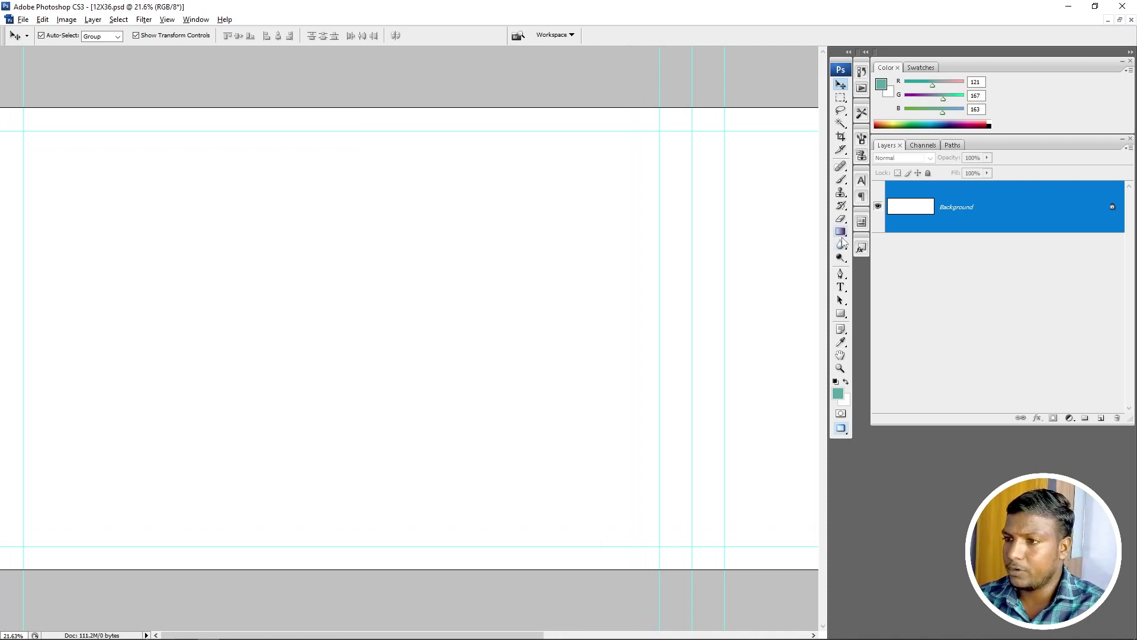
pyautogui.click(842, 315)
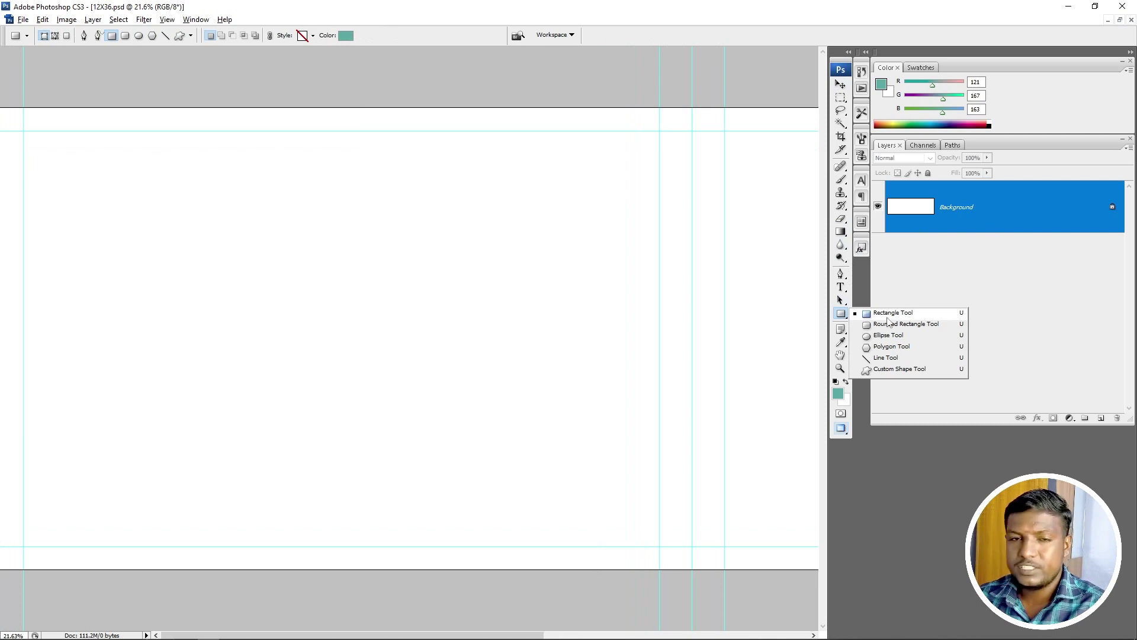
pyautogui.click(888, 318)
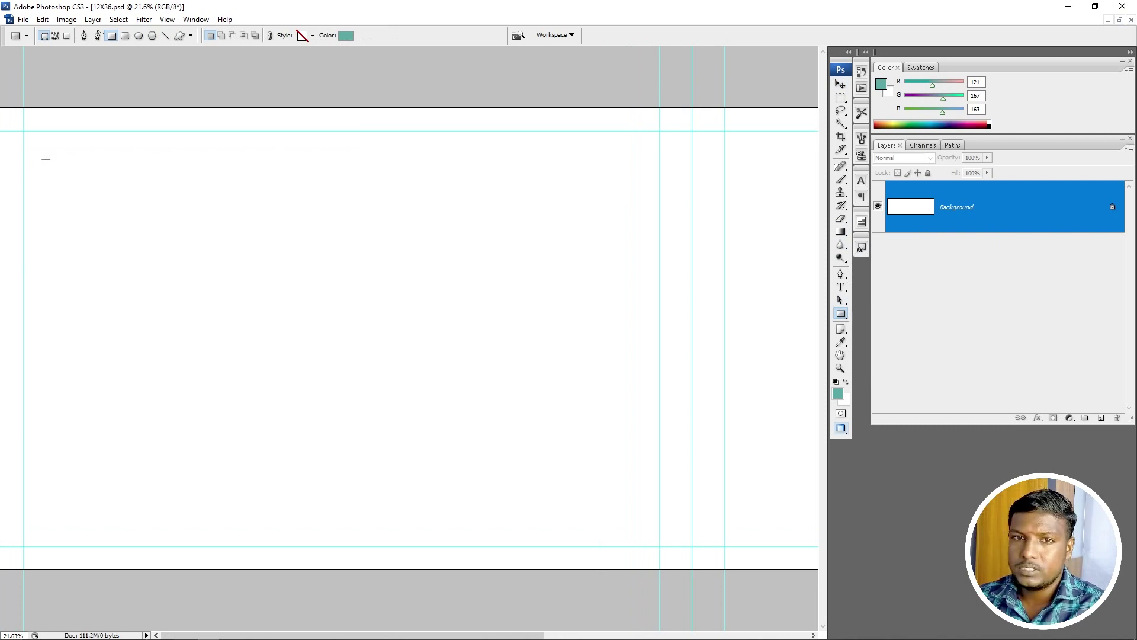
pyautogui.moveTo(29, 139)
pyautogui.mouseDown()
pyautogui.moveTo(406, 347)
pyautogui.moveTo(402, 382)
pyautogui.mouseUp()
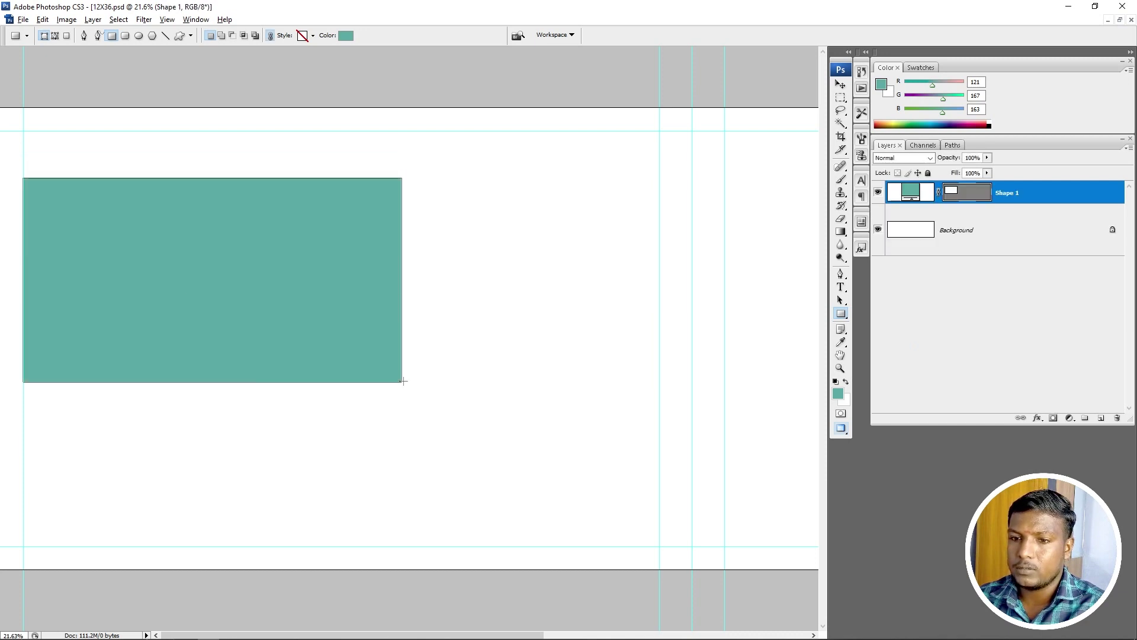
pyautogui.press('v')
pyautogui.moveTo(313, 323); pyautogui.dragTo(310, 309)
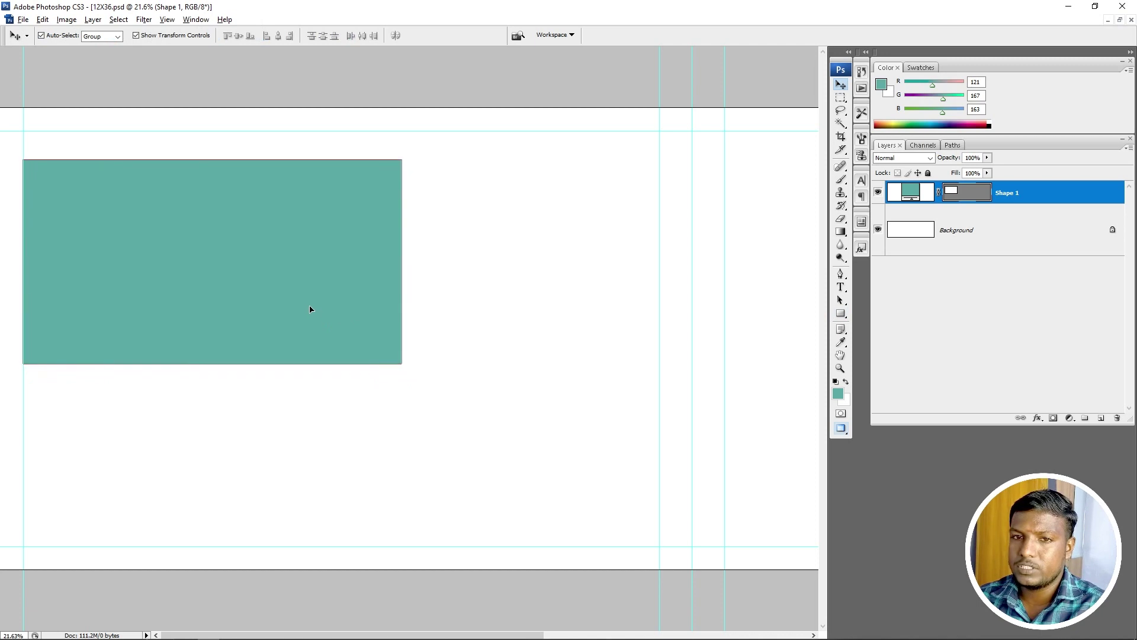
# Step: Duplicate the top rectangle and scale the copy into a smaller half-width box below it
pyautogui.click(405, 449)
pyautogui.click(304, 269)
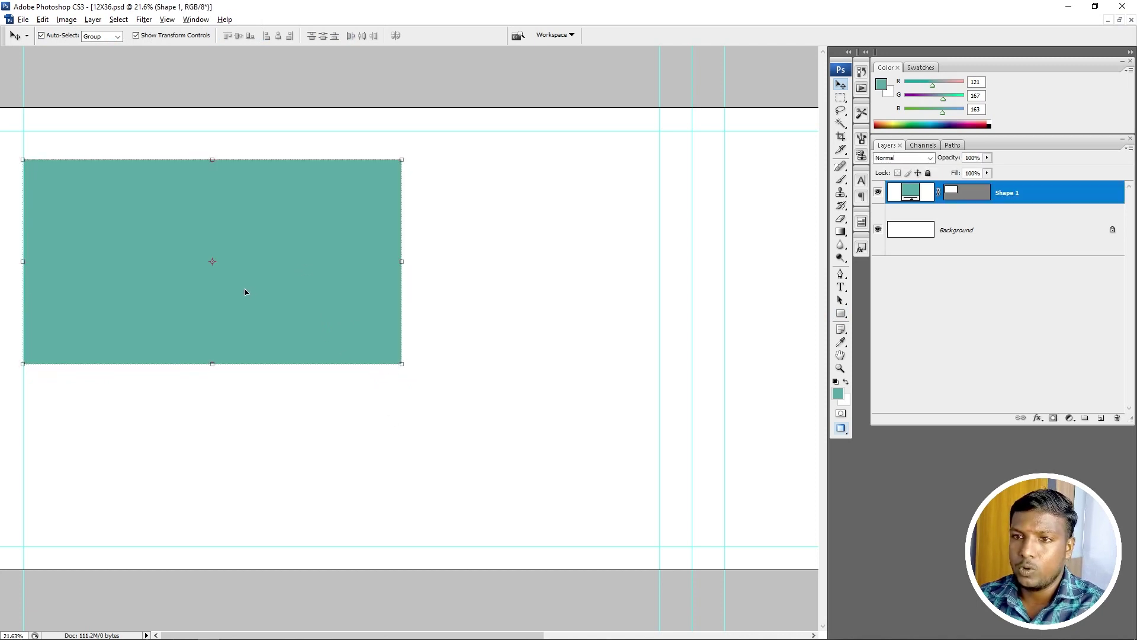
pyautogui.hotkey('ctrl', 'j')
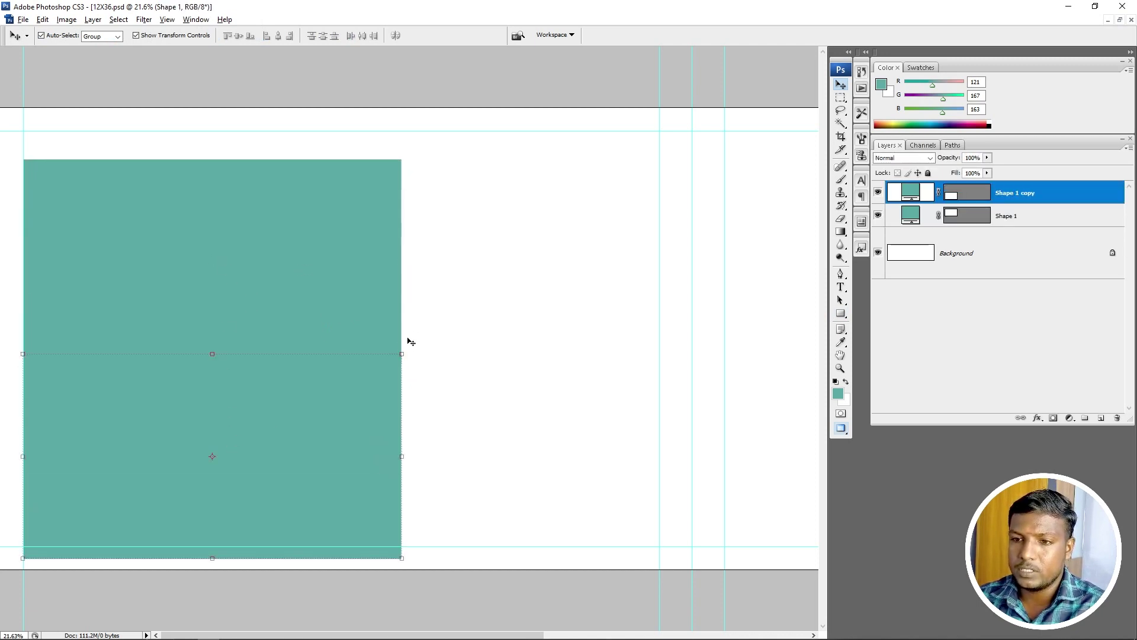
pyautogui.moveTo(402, 354); pyautogui.dragTo(287, 416)
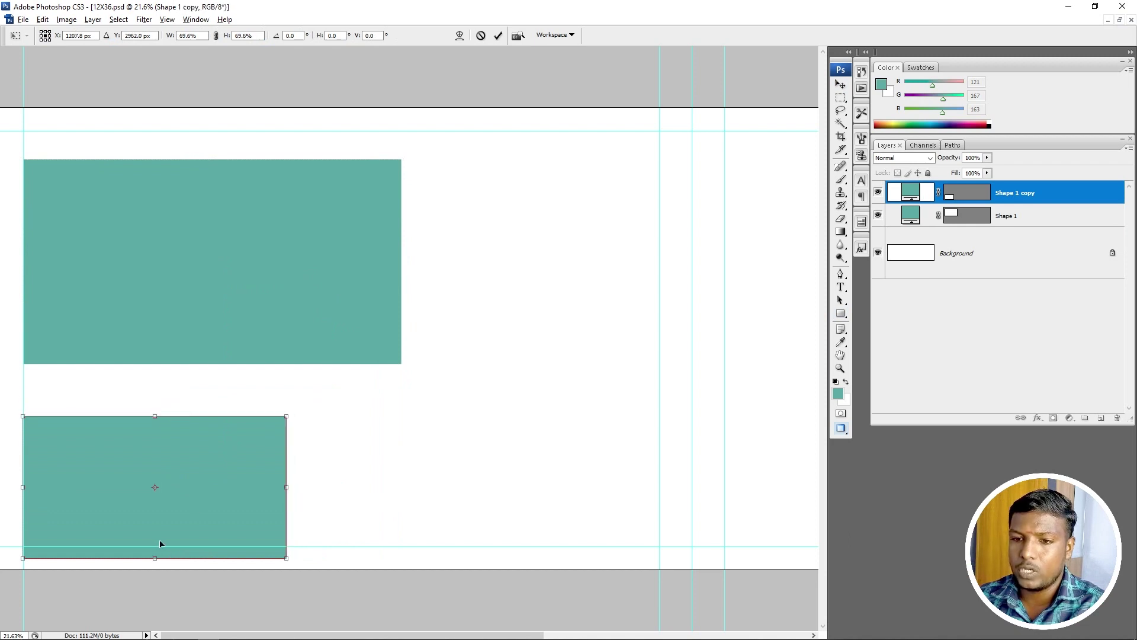
pyautogui.moveTo(160, 544); pyautogui.dragTo(157, 512)
pyautogui.moveTo(289, 456); pyautogui.dragTo(236, 456)
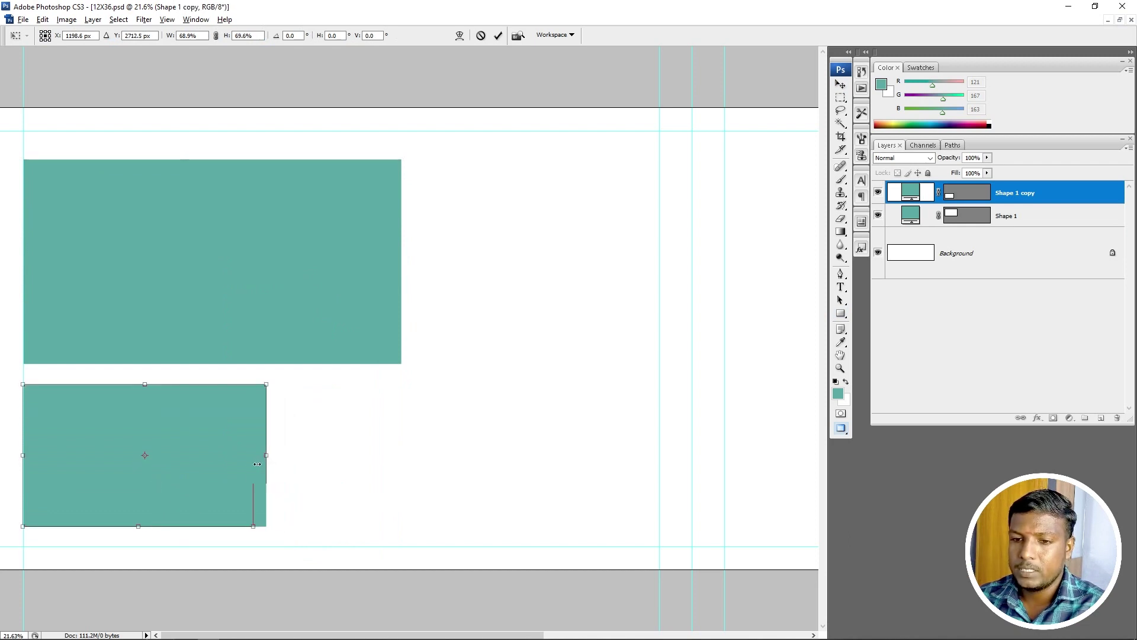
pyautogui.press('Return')
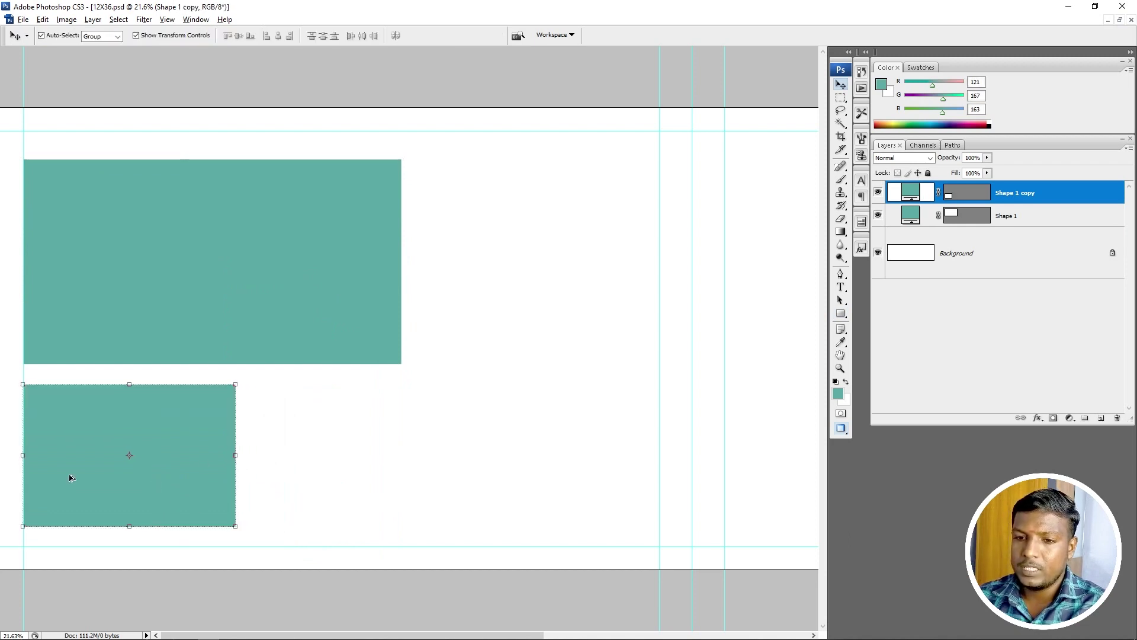
# Step: Add a second small box beside the first and nudge both just under the top box
pyautogui.moveTo(69, 476); pyautogui.dragTo(298, 497)
pyautogui.hotkey('shift', 'Left')
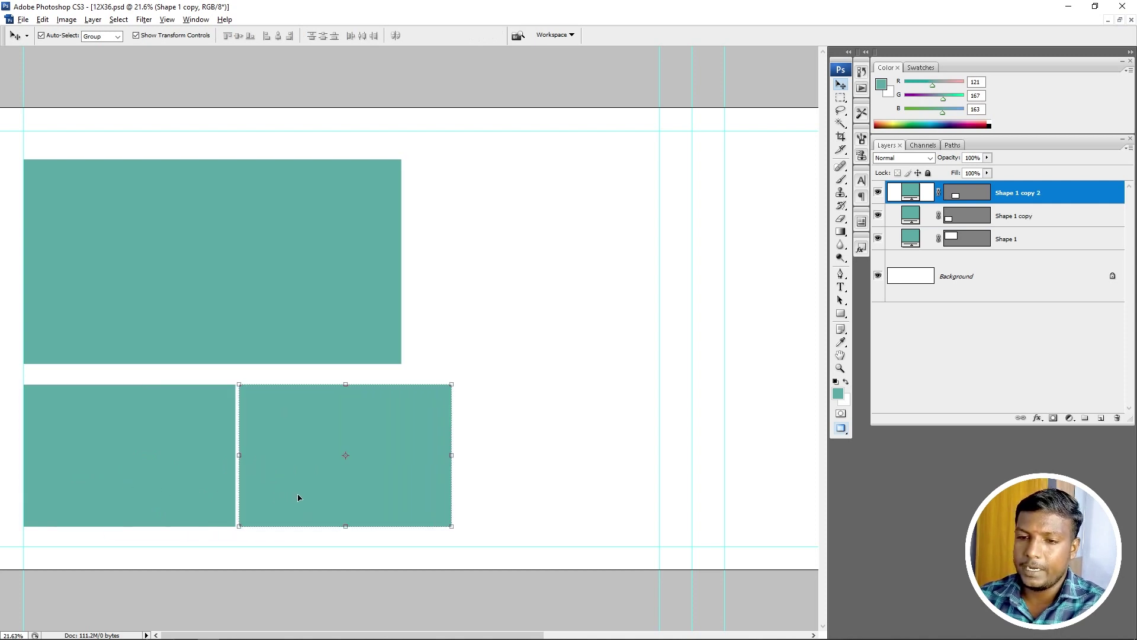
pyautogui.keyDown('shift'); pyautogui.click(148, 438); pyautogui.keyUp('shift')
pyautogui.moveTo(318, 482); pyautogui.dragTo(316, 472)
pyautogui.hotkey('shift', 'Up')
pyautogui.hotkey('shift', 'Up')
pyautogui.hotkey('shift', 'Up')
pyautogui.hotkey('shift', 'Up')
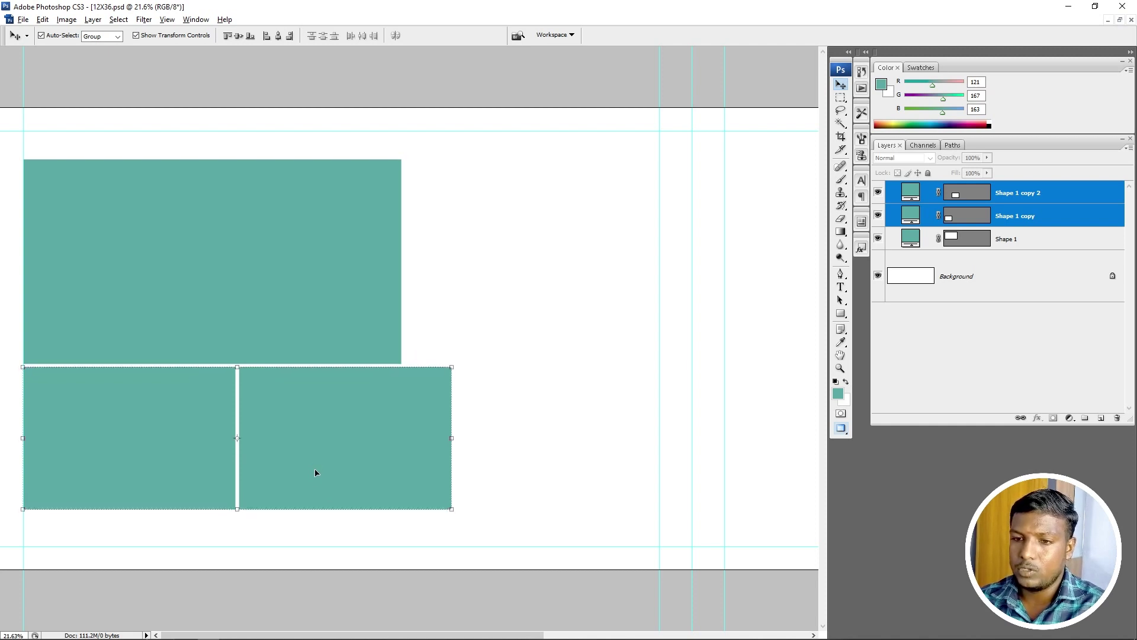
pyautogui.press('Down')
pyautogui.press('Up')
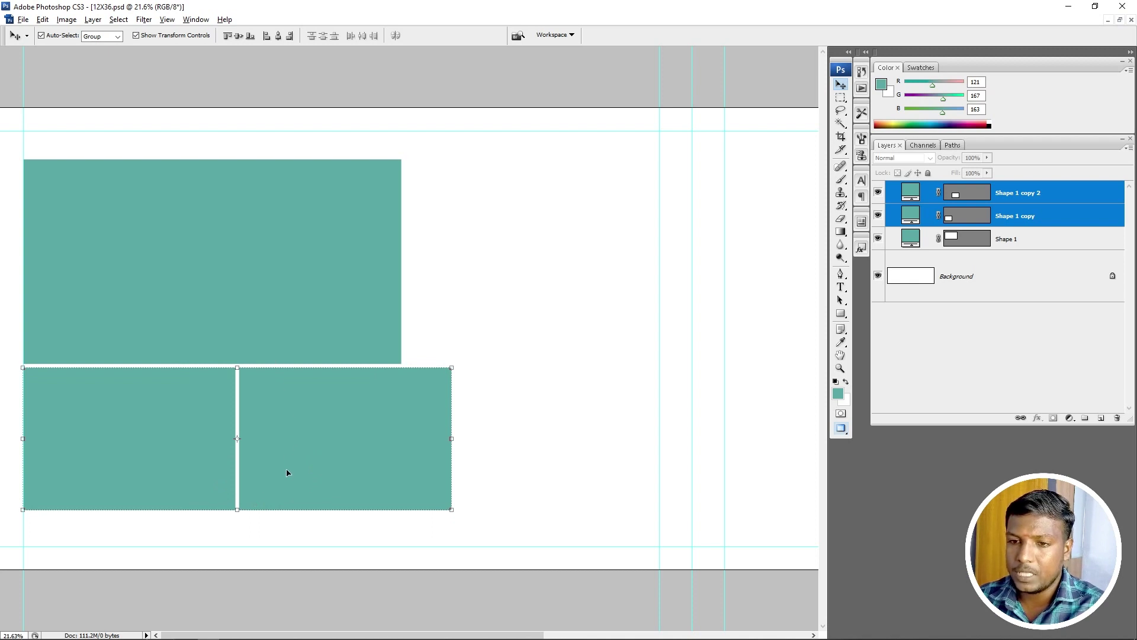
# Step: Move all three photo boxes down together on the page
pyautogui.click(367, 343)
pyautogui.keyDown('shift'); pyautogui.click(332, 413); pyautogui.keyUp('shift')
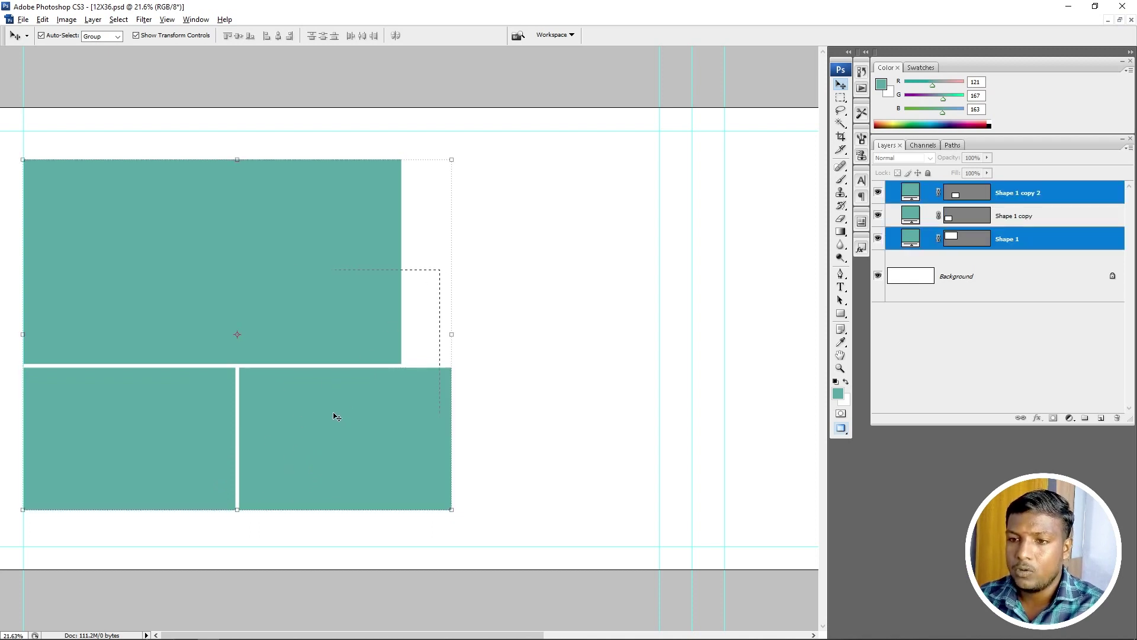
pyautogui.keyDown('shift'); pyautogui.click(201, 466); pyautogui.keyUp('shift')
pyautogui.moveTo(280, 458)
pyautogui.mouseDown()
pyautogui.moveTo(284, 497)
pyautogui.moveTo(307, 517)
pyautogui.mouseUp()
pyautogui.click(567, 454)
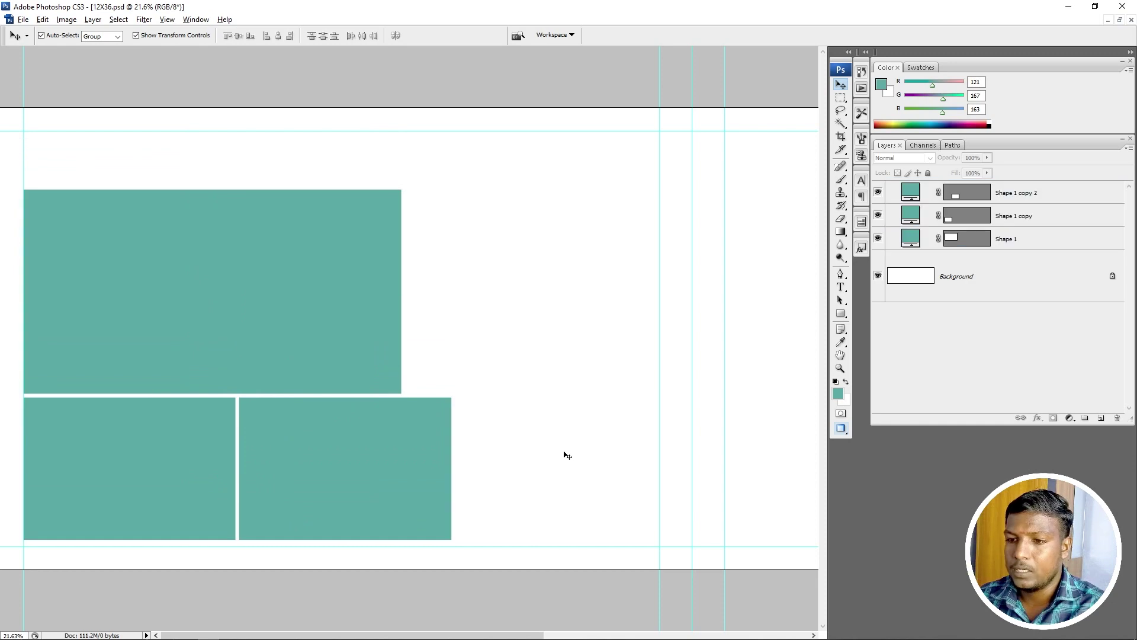
# Step: Fill a full-height column right of the boxes with teal on a new layer
pyautogui.hotkey('alt', 'Tab')
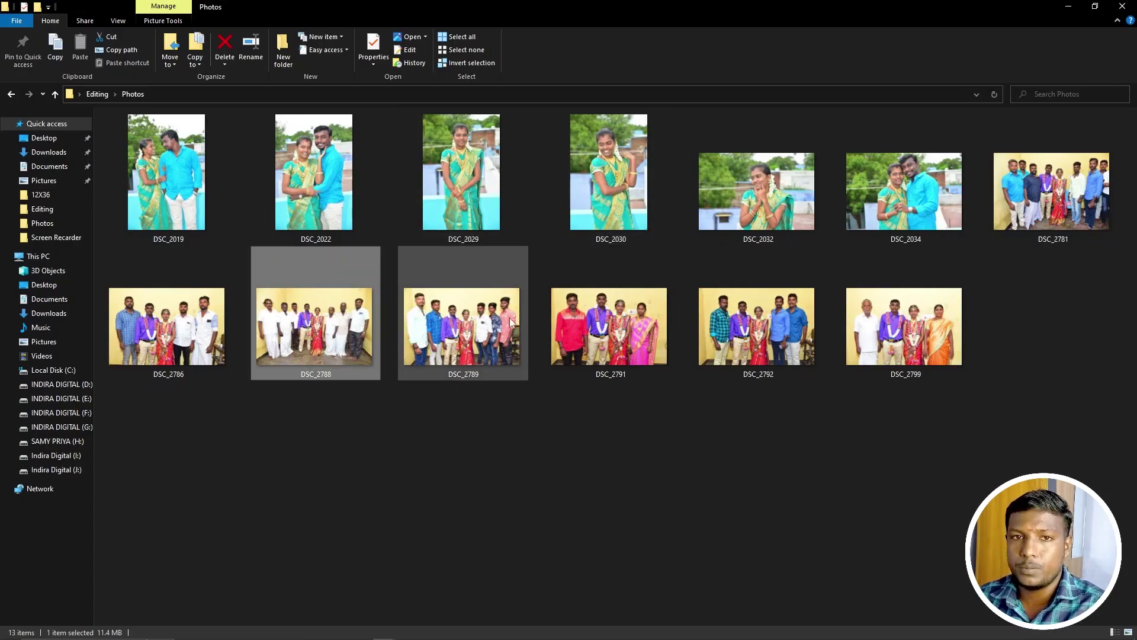
pyautogui.hotkey('alt', 'Tab')
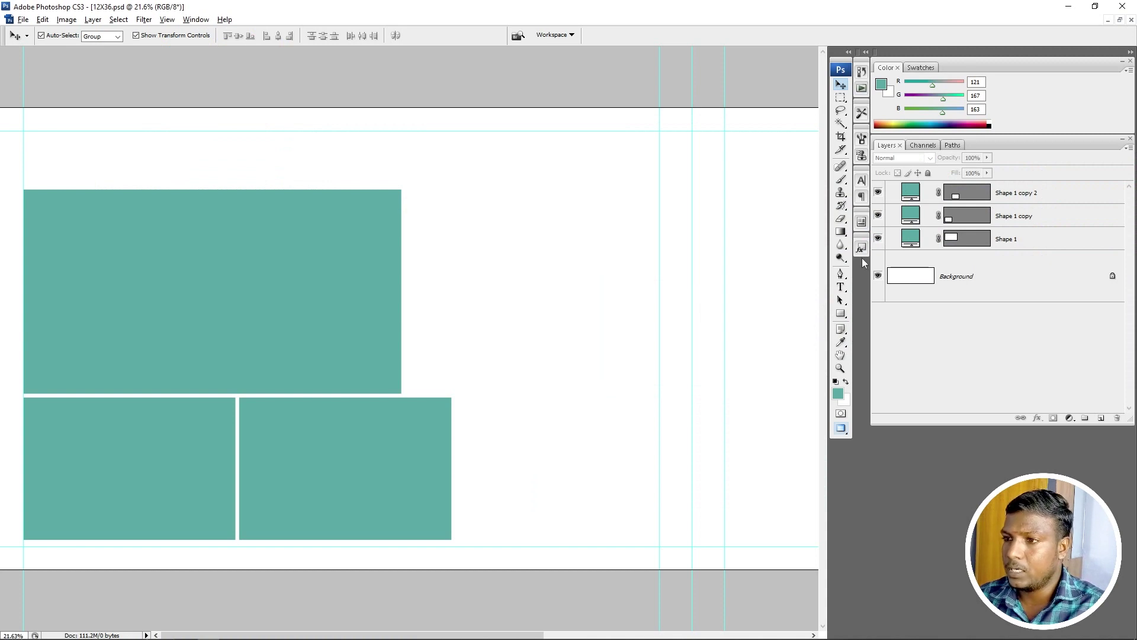
pyautogui.click(838, 99)
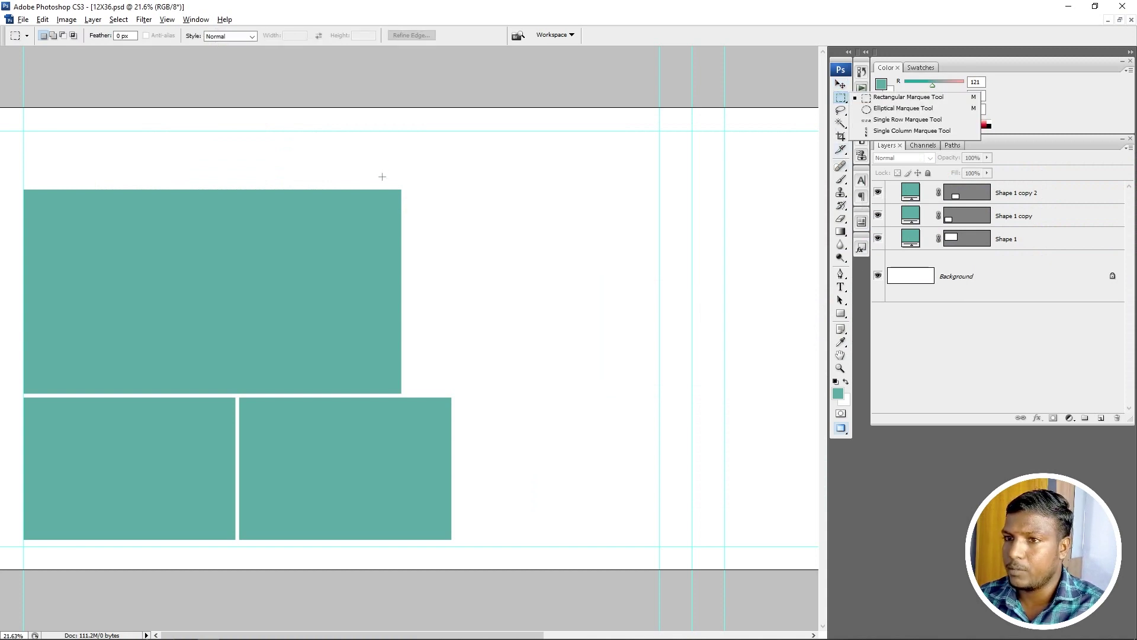
pyautogui.moveTo(415, 101)
pyautogui.mouseDown()
pyautogui.moveTo(555, 587)
pyautogui.moveTo(661, 575)
pyautogui.mouseUp()
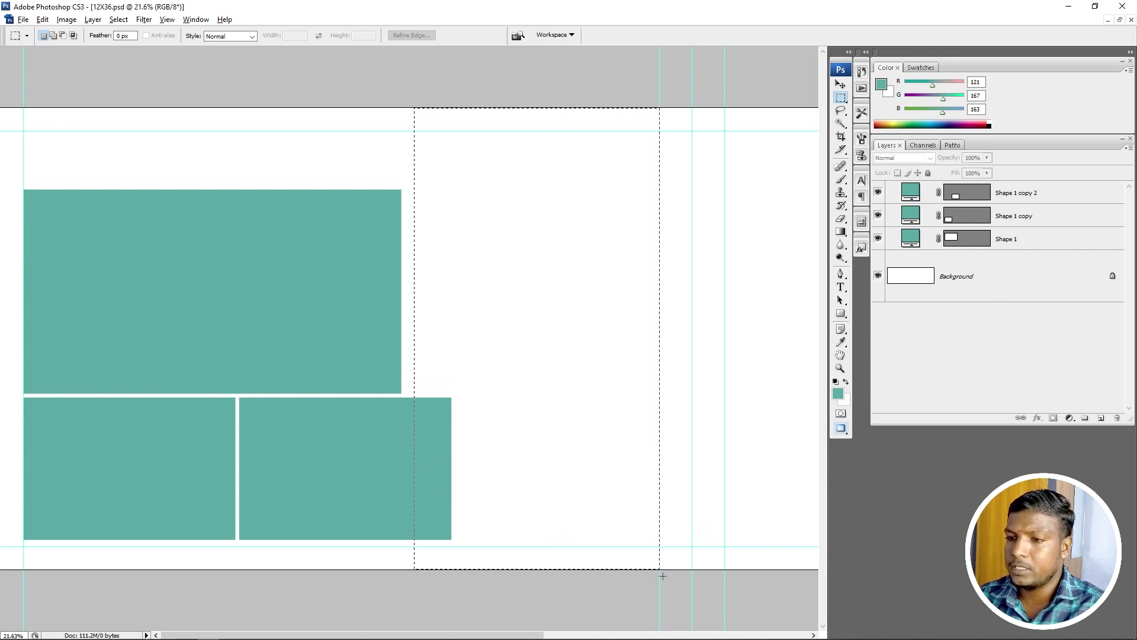
pyautogui.moveTo(661, 576); pyautogui.dragTo(692, 576)
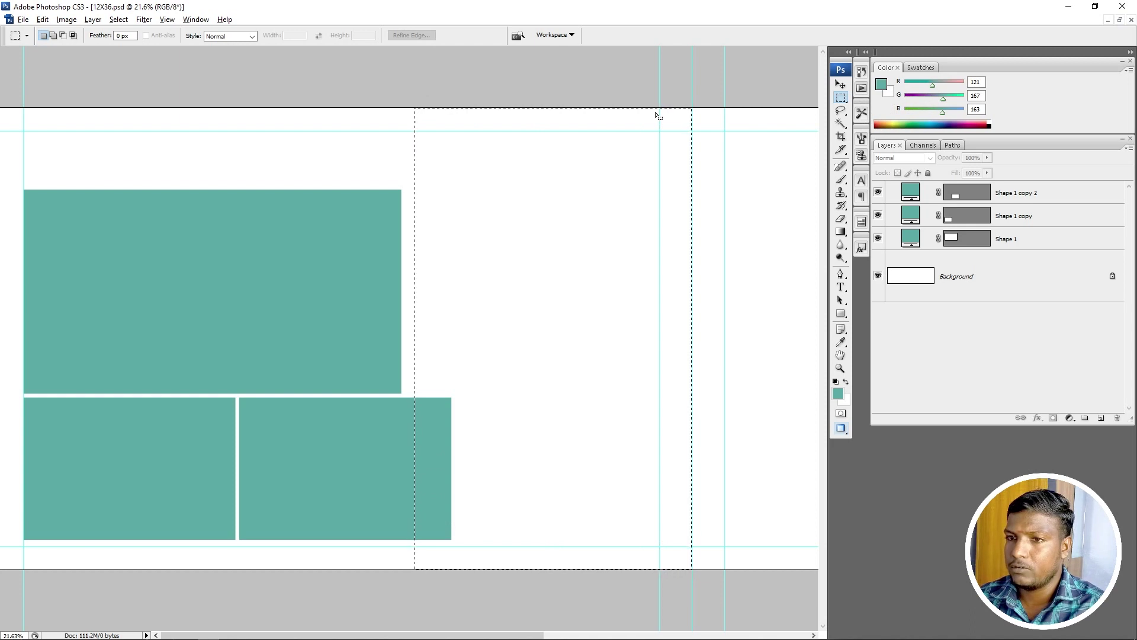
pyautogui.click(1101, 418)
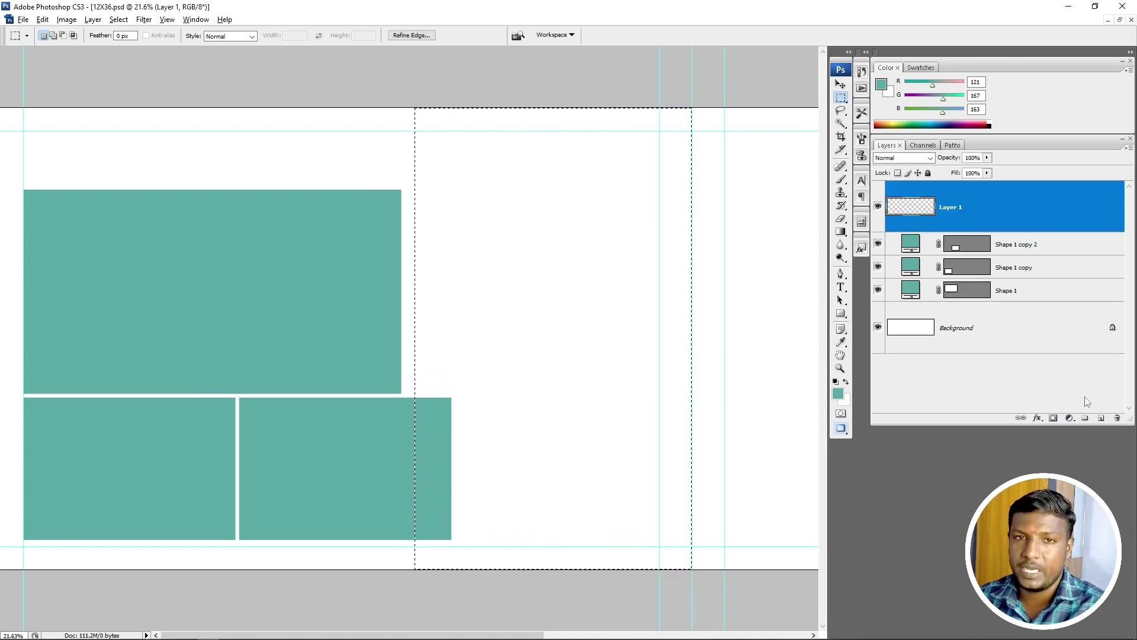
pyautogui.hotkey('alt', 'Delete')
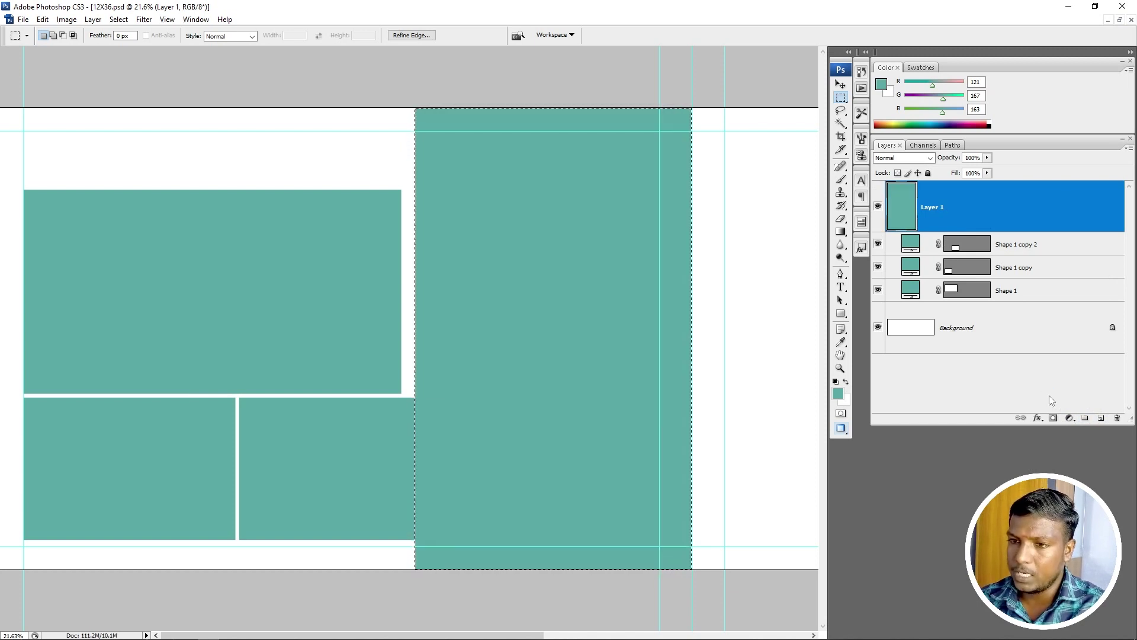
pyautogui.hotkey('ctrl', 'd')
pyautogui.press('v')
pyautogui.moveTo(528, 285)
pyautogui.mouseDown()
pyautogui.moveTo(506, 301)
pyautogui.moveTo(527, 287)
pyautogui.mouseUp()
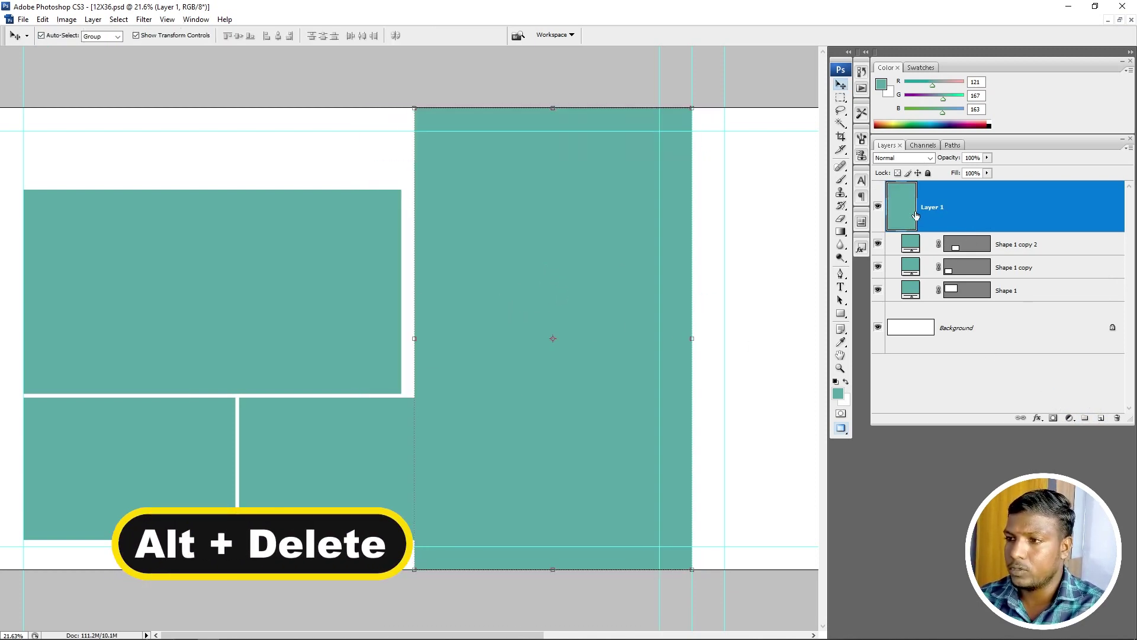
pyautogui.click(837, 394)
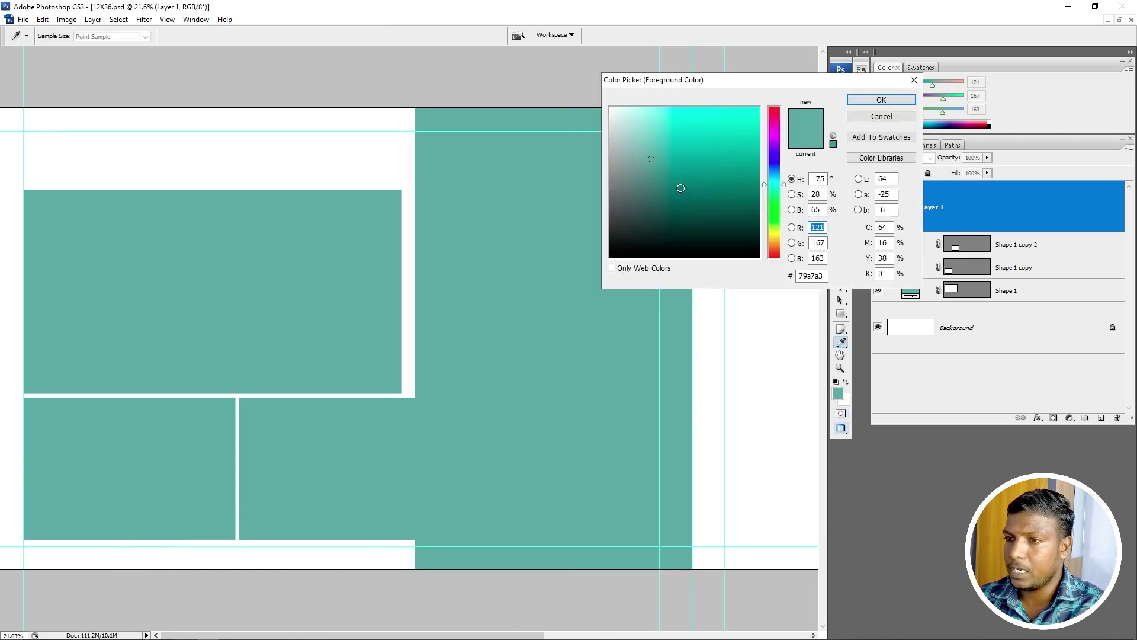
# Step: Colour the tall right-hand panel pink c875c3, then begin stretching the large top teal box wider
pyautogui.moveTo(781, 205); pyautogui.dragTo(781, 130)
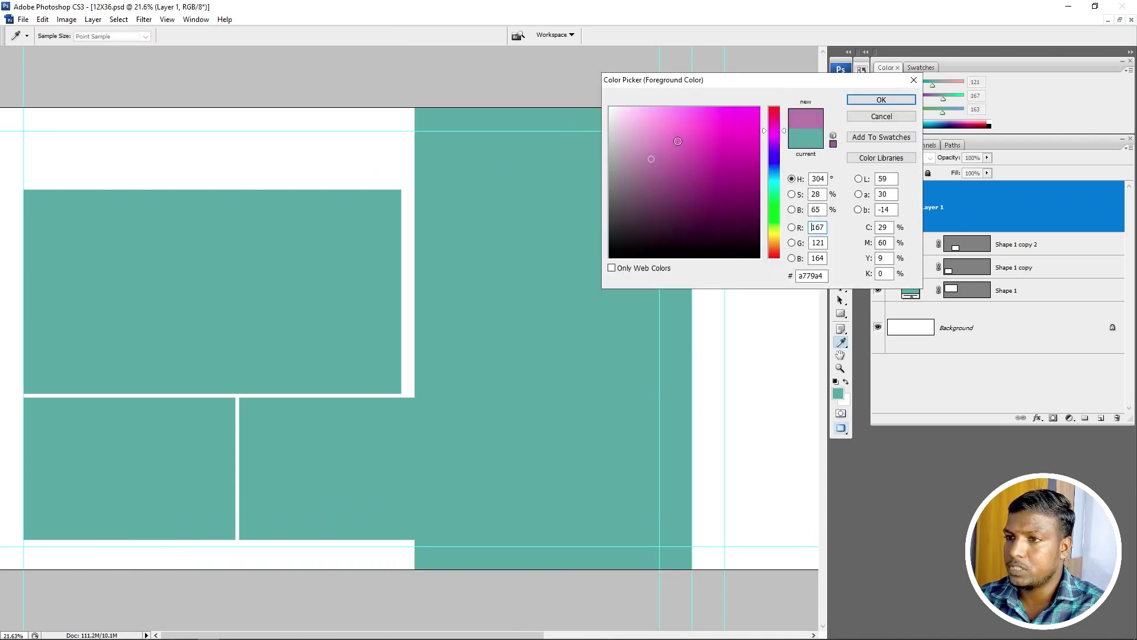
pyautogui.click(672, 139)
pyautogui.click(881, 100)
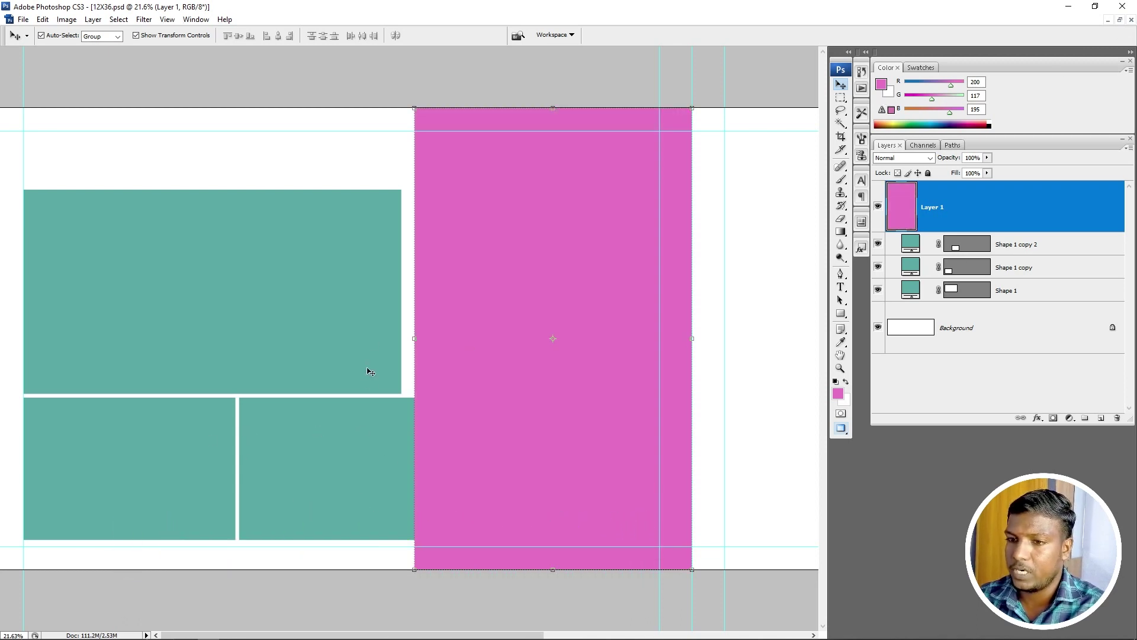
pyautogui.click(392, 294)
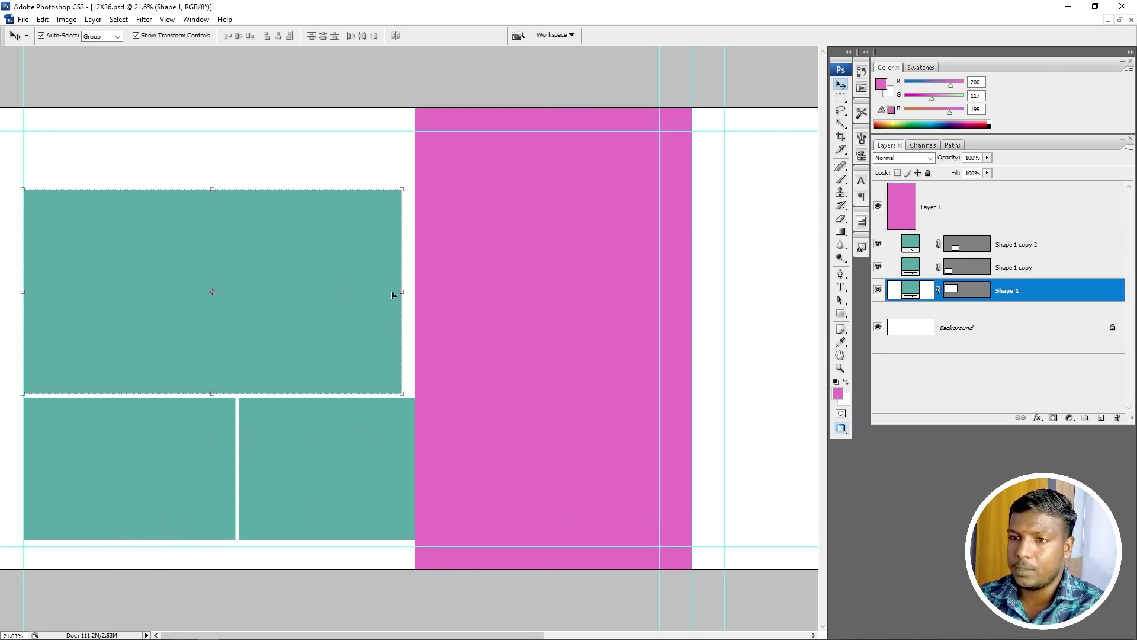
pyautogui.moveTo(403, 291); pyautogui.dragTo(410, 291)
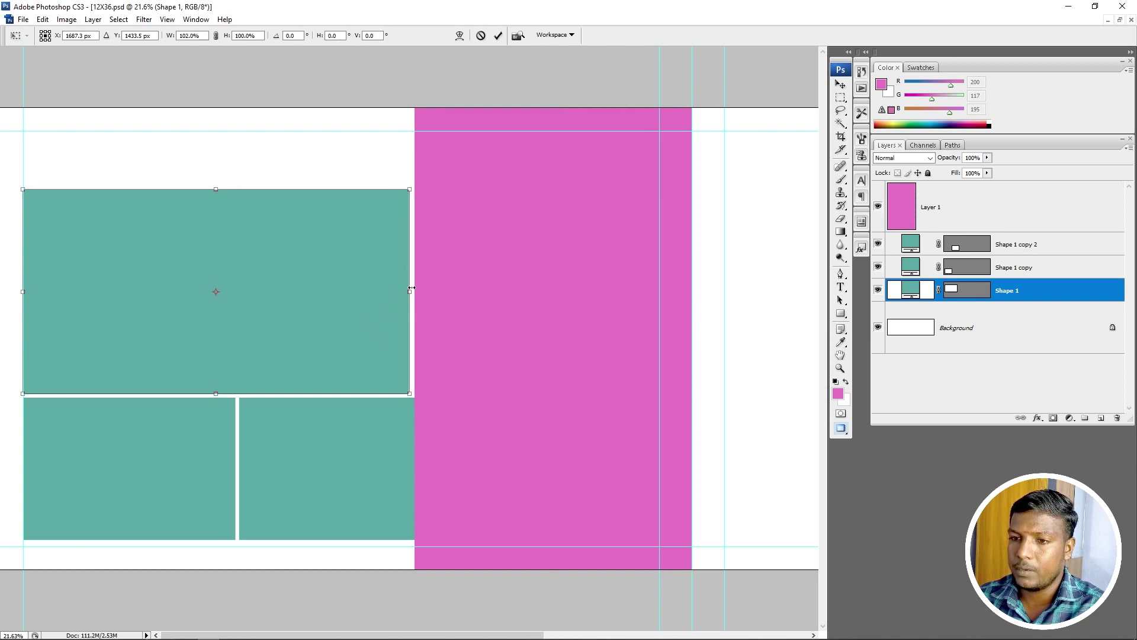
# Step: Commit the widened top box and nudge its right edge up to the pink panel
pyautogui.press('Return')
pyautogui.moveTo(337, 425); pyautogui.dragTo(209, 486)
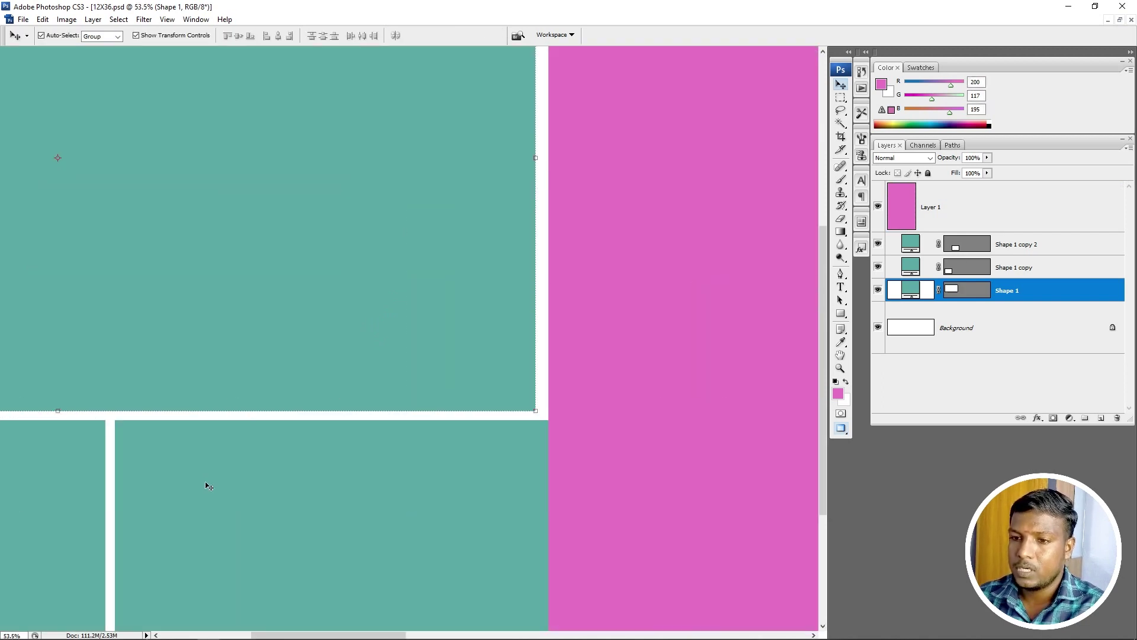
pyautogui.press('Right')
pyautogui.press('Right')
pyautogui.press('Right')
pyautogui.press('Right')
pyautogui.press('Right')
pyautogui.press('Right')
pyautogui.press('Right')
pyautogui.press('Right')
pyautogui.press('Right')
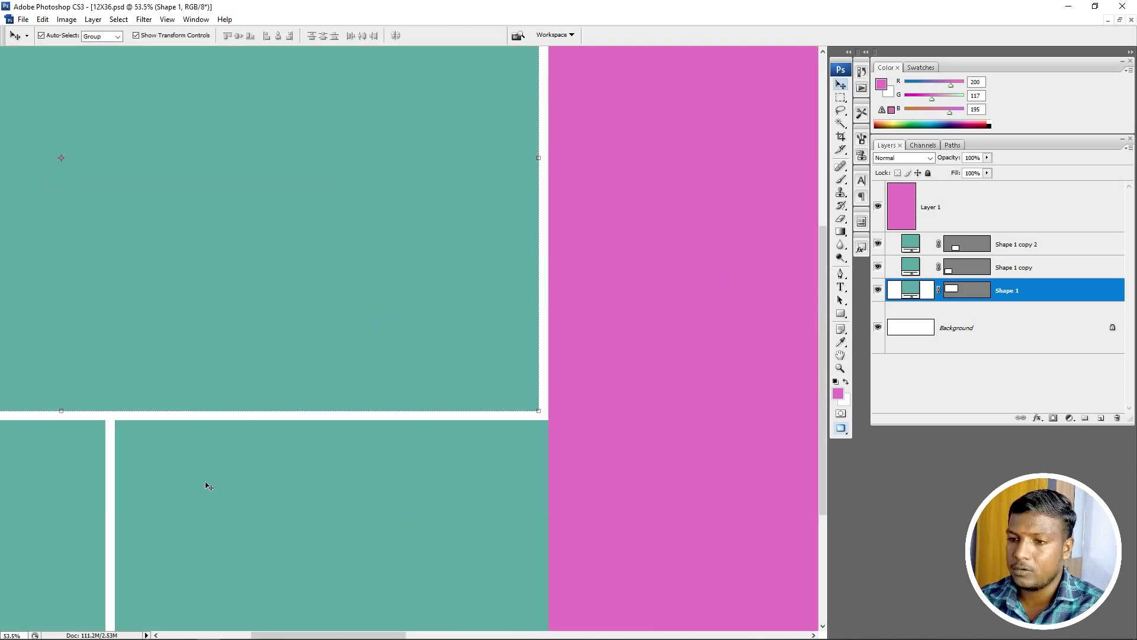
pyautogui.hotkey('ctrl', '0')
# Step: Snap the top box's left edge to the guide and commit the adjustment
pyautogui.moveTo(155, 289); pyautogui.dragTo(3, 441)
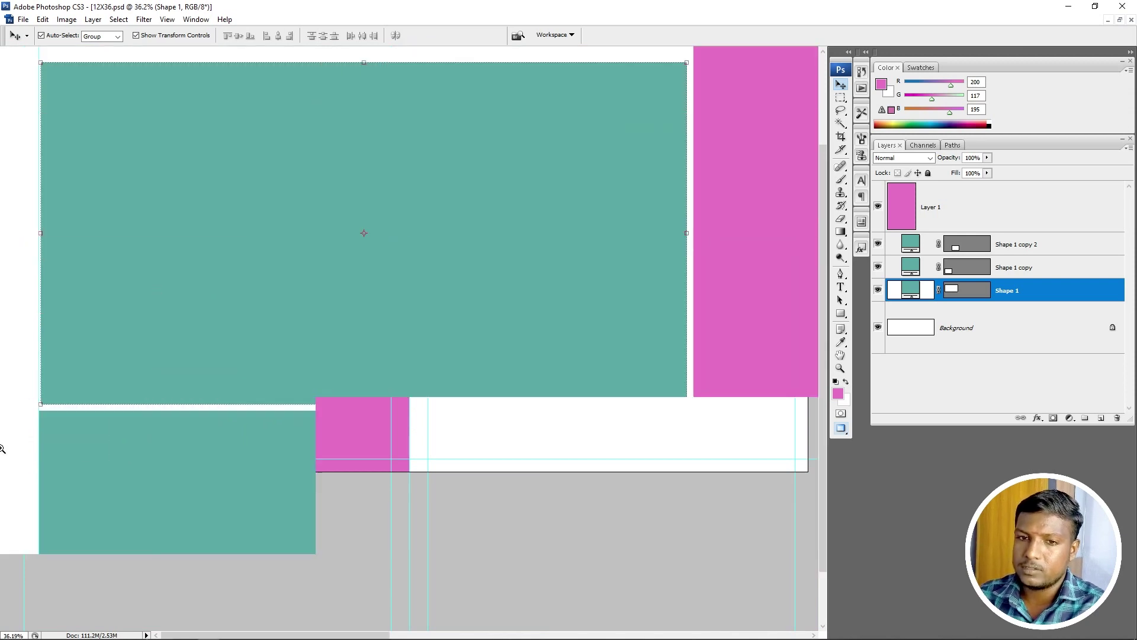
pyautogui.moveTo(2, 219); pyautogui.dragTo(223, 303)
pyautogui.scroll(3, 223, 302)
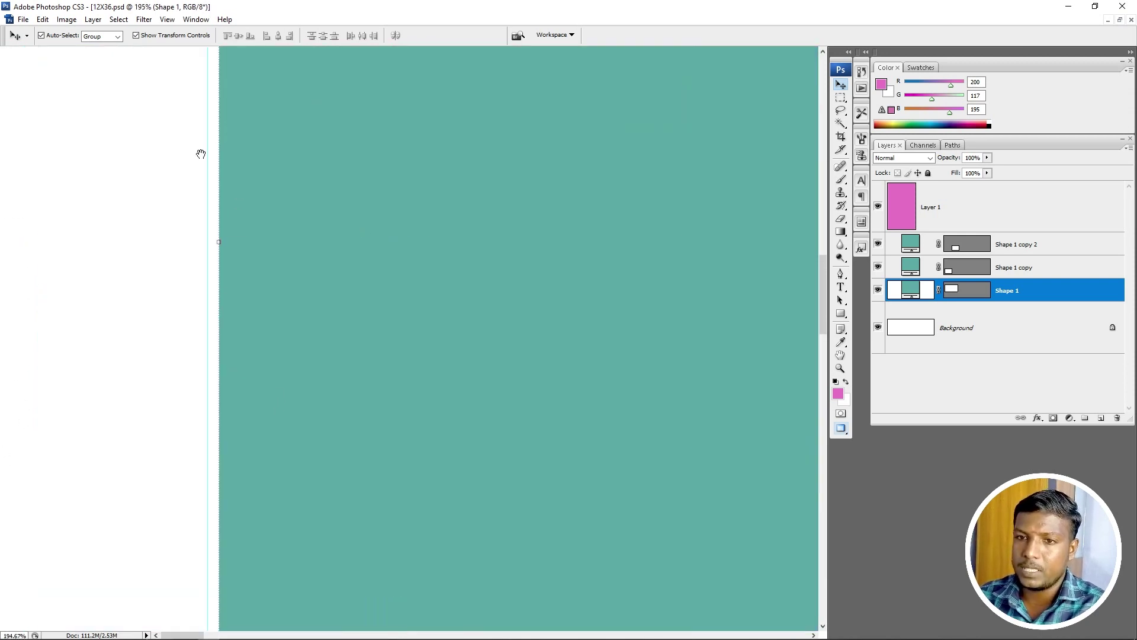
pyautogui.hotkey('shift', 'Left')
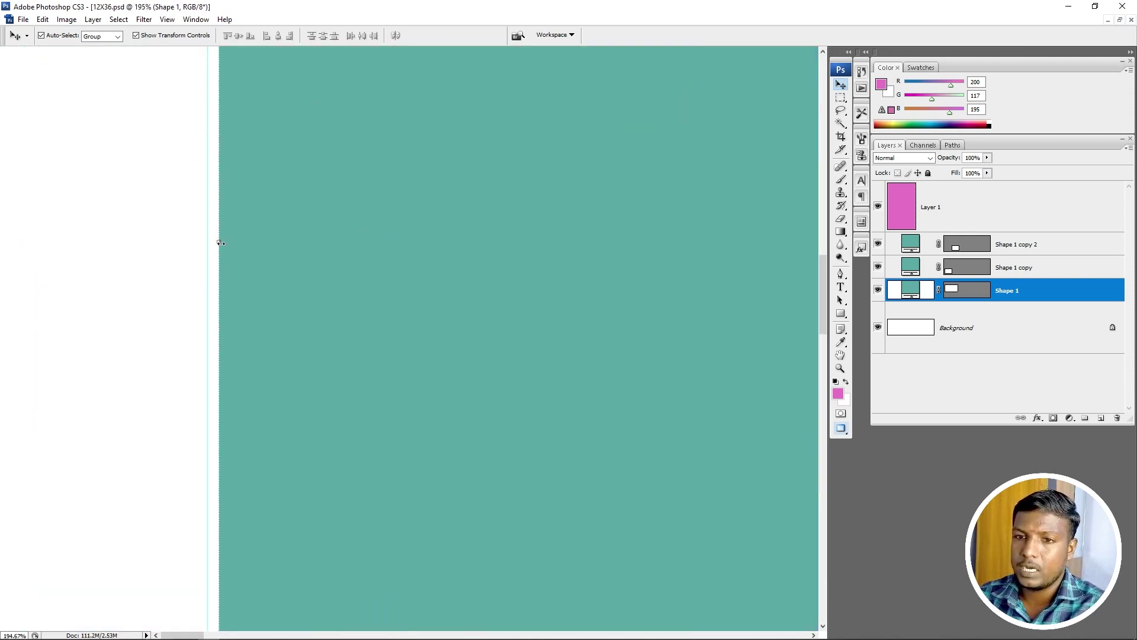
pyautogui.moveTo(207, 242); pyautogui.dragTo(205, 241)
pyautogui.press('Return')
pyautogui.hotkey('ctrl', '0')
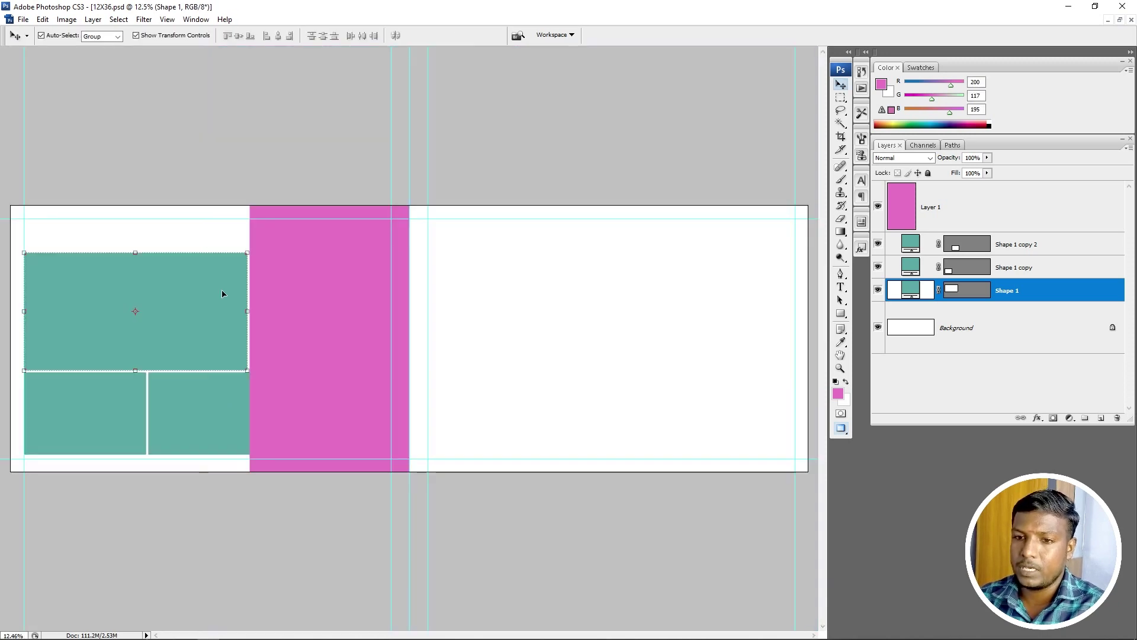
# Step: Deselect and zoom in on the photo boxes and the pink panel
pyautogui.click(501, 391)
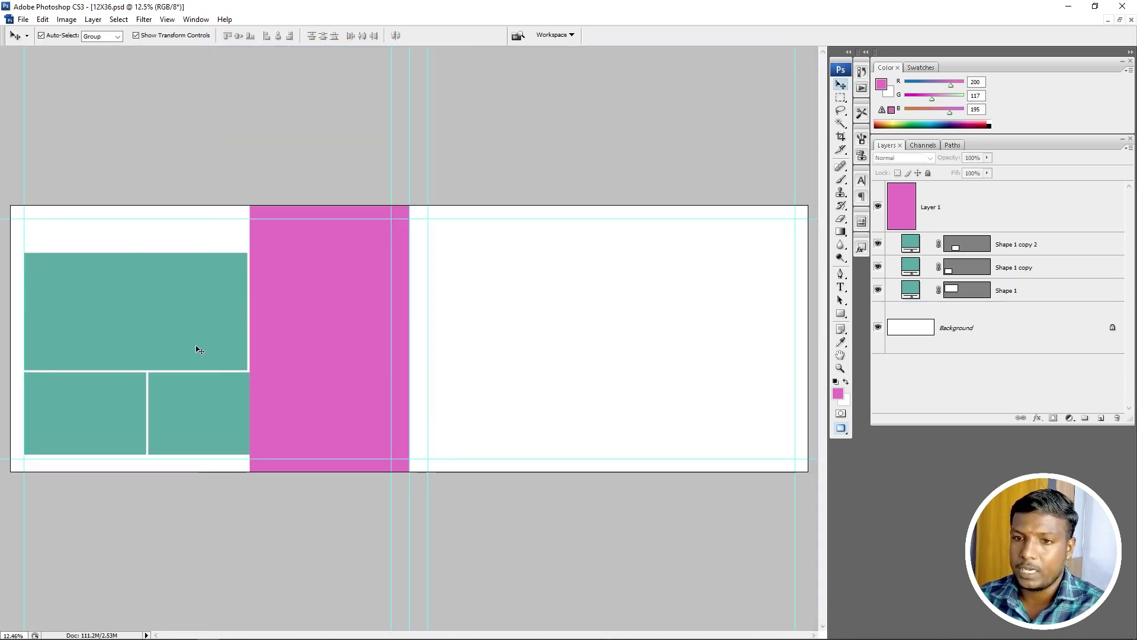
pyautogui.click(547, 491)
pyautogui.moveTo(224, 245); pyautogui.dragTo(455, 408)
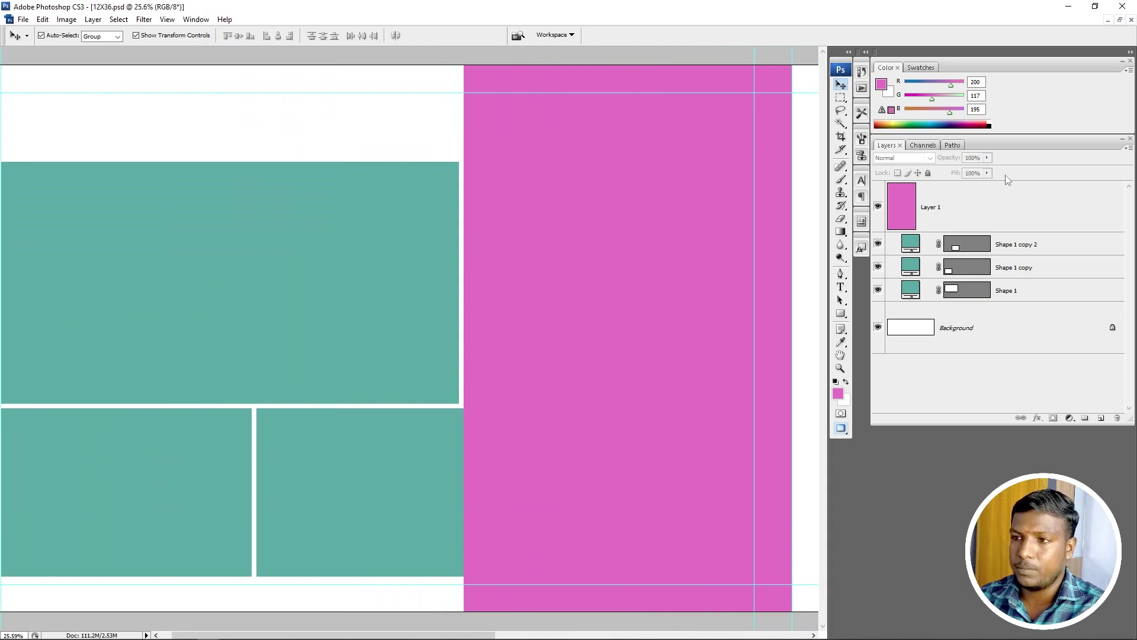
pyautogui.click(840, 313)
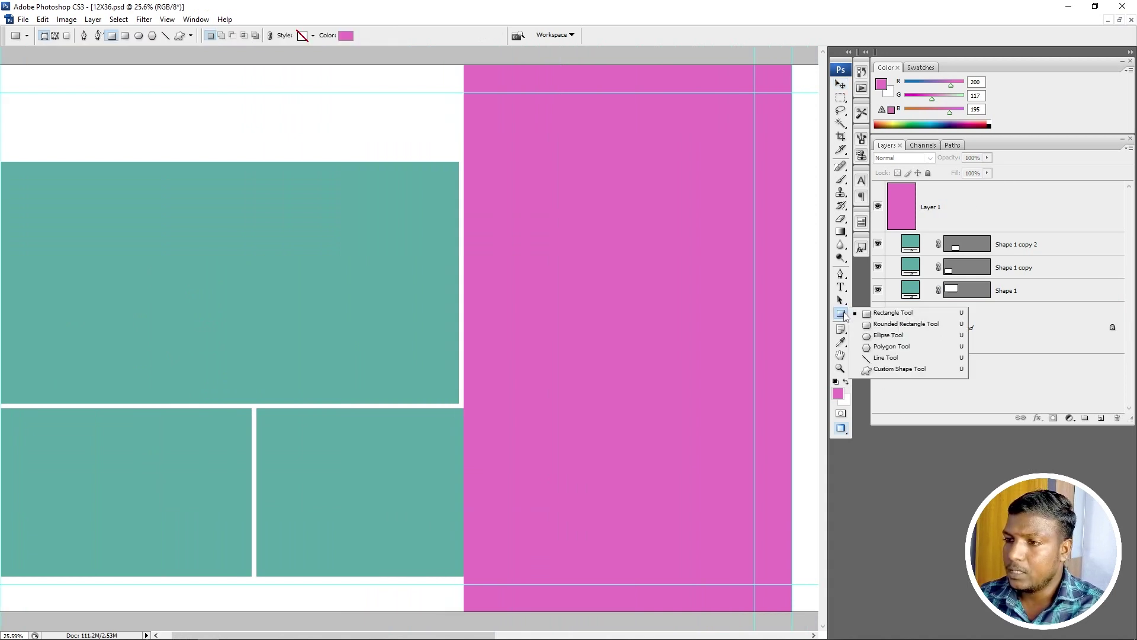
# Step: Try out trial ellipses in Paths and Shape layers modes, undoing each one
pyautogui.click(888, 335)
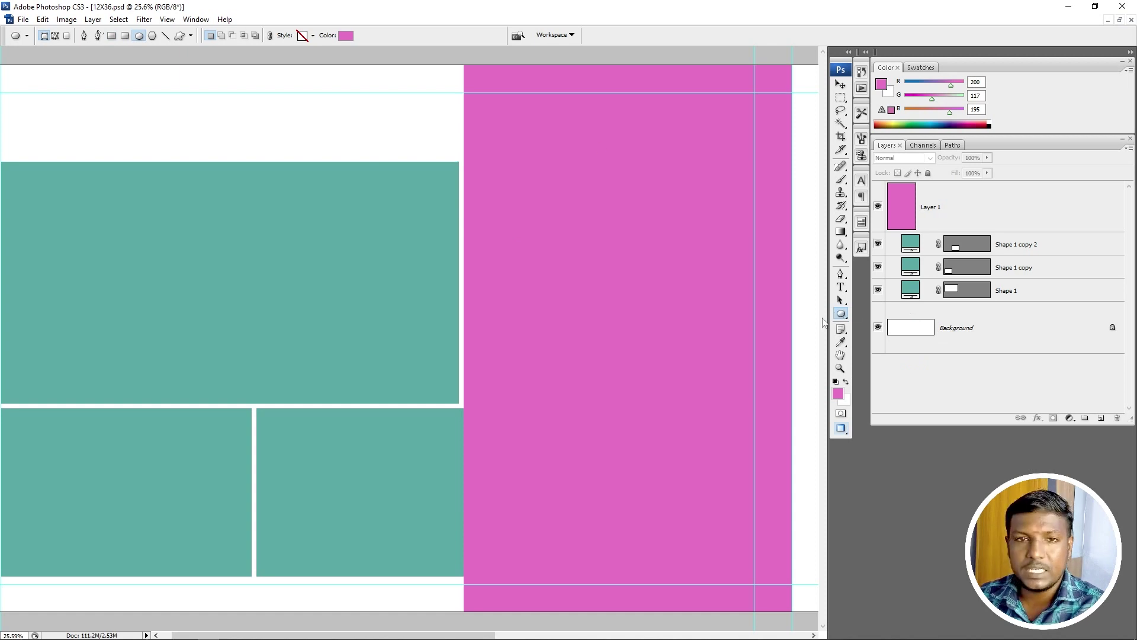
pyautogui.click(55, 36)
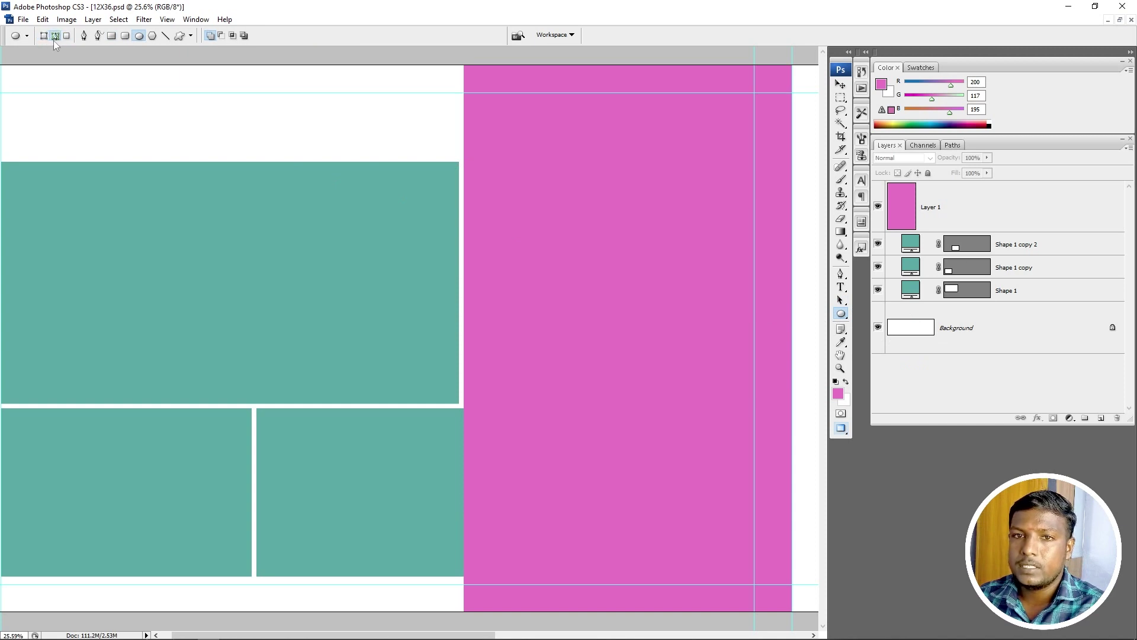
pyautogui.moveTo(148, 103); pyautogui.dragTo(322, 265)
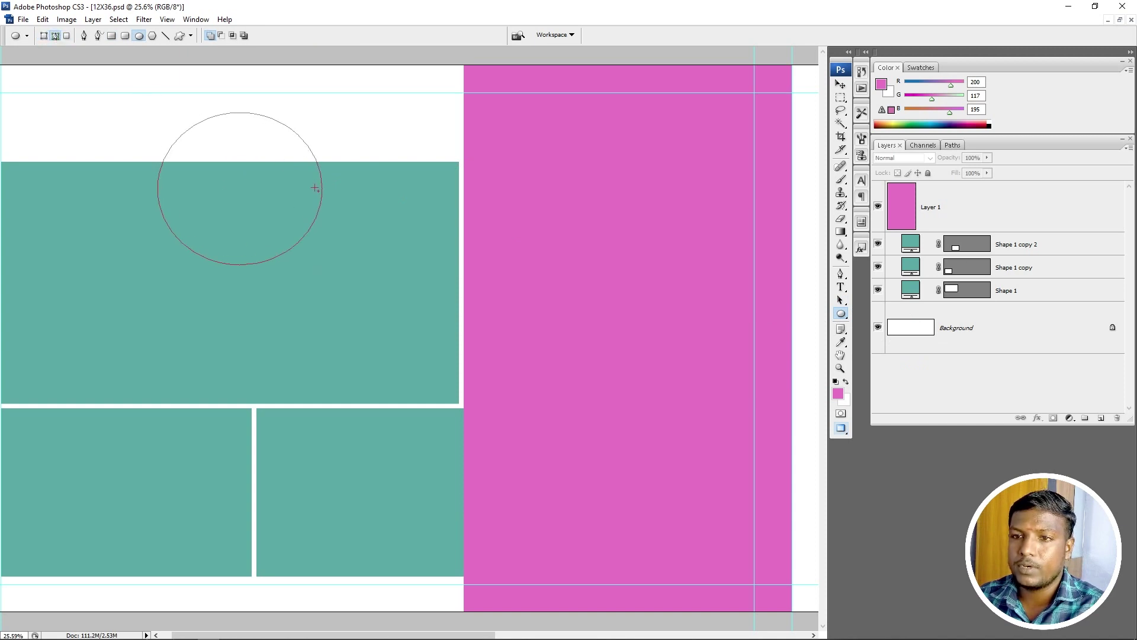
pyautogui.hotkey('ctrl', 'z')
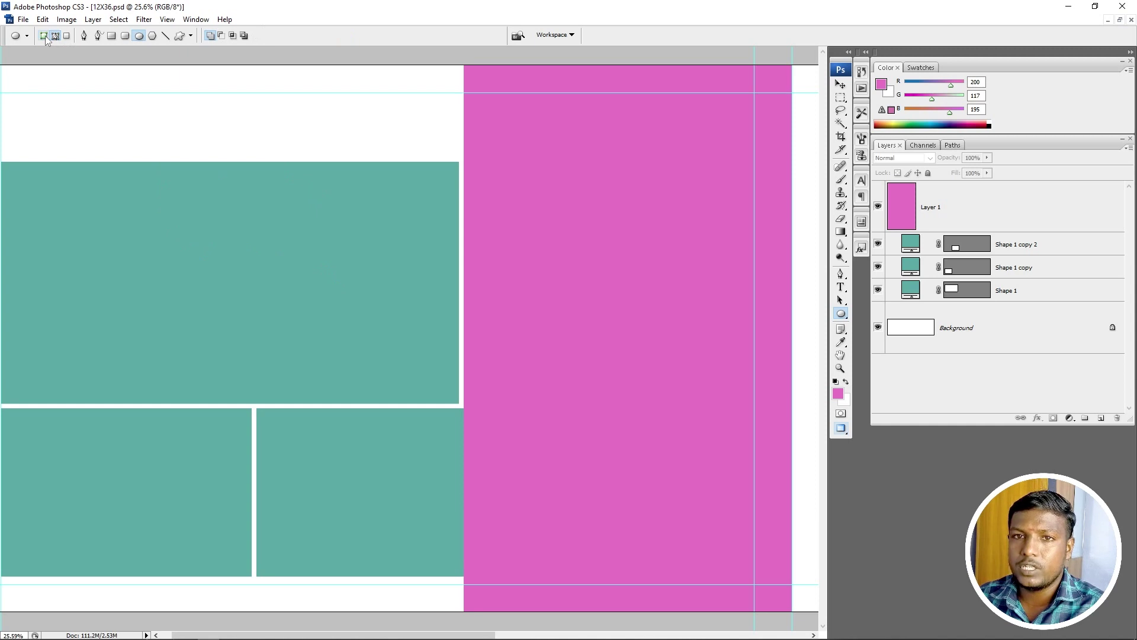
pyautogui.click(44, 36)
pyautogui.click(54, 35)
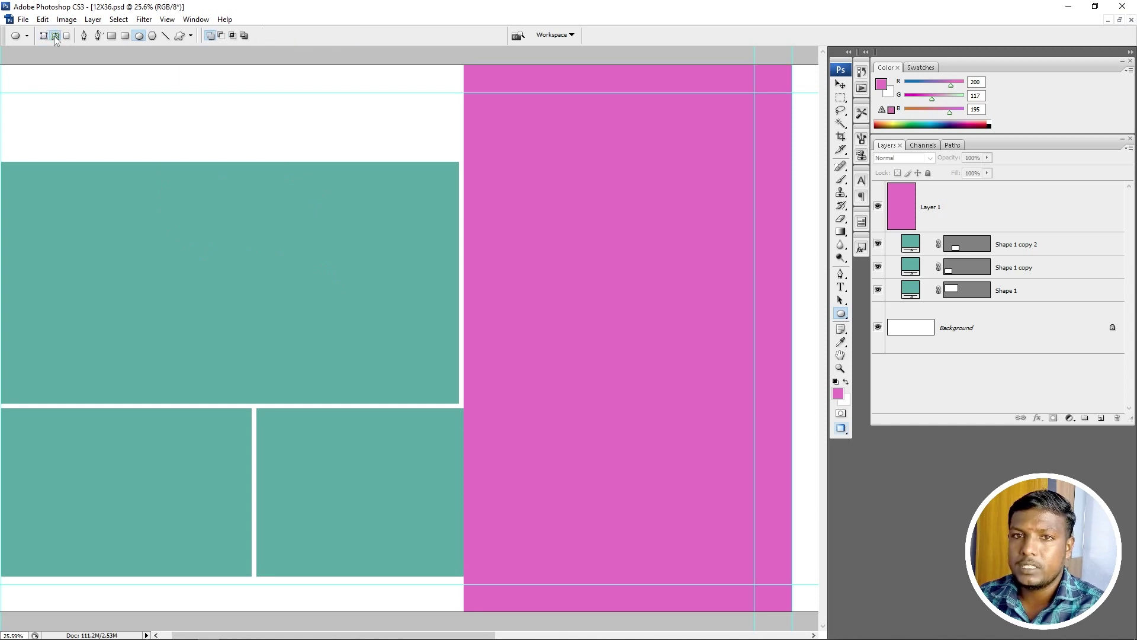
pyautogui.moveTo(204, 102)
pyautogui.mouseDown()
pyautogui.moveTo(293, 242)
pyautogui.moveTo(476, 344)
pyautogui.mouseUp()
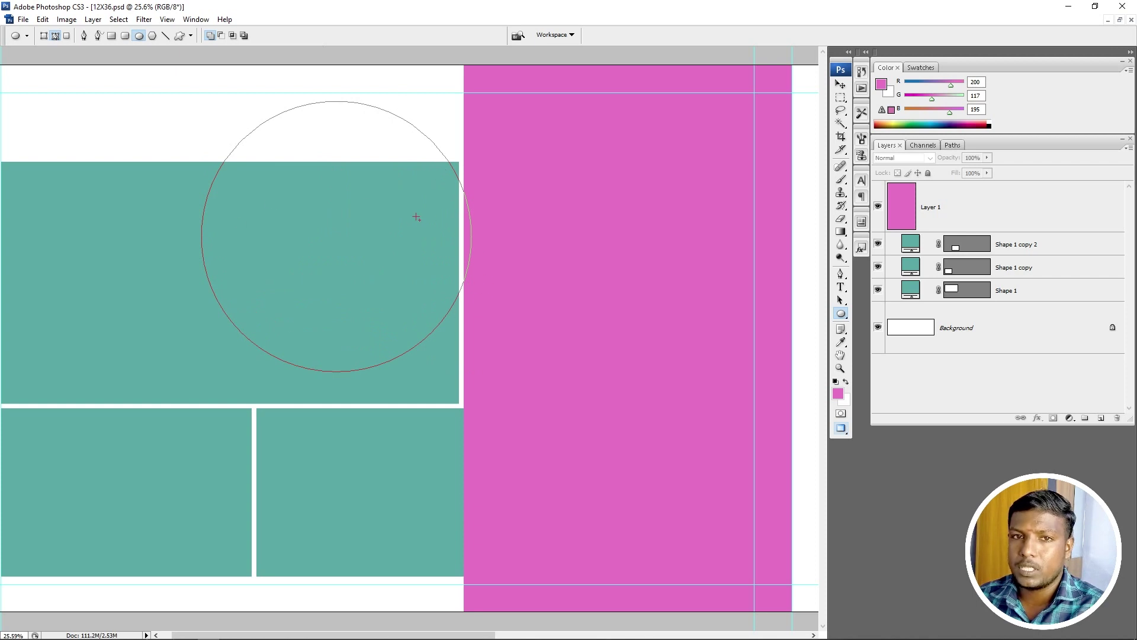
pyautogui.hotkey('ctrl', 'z')
pyautogui.click(44, 36)
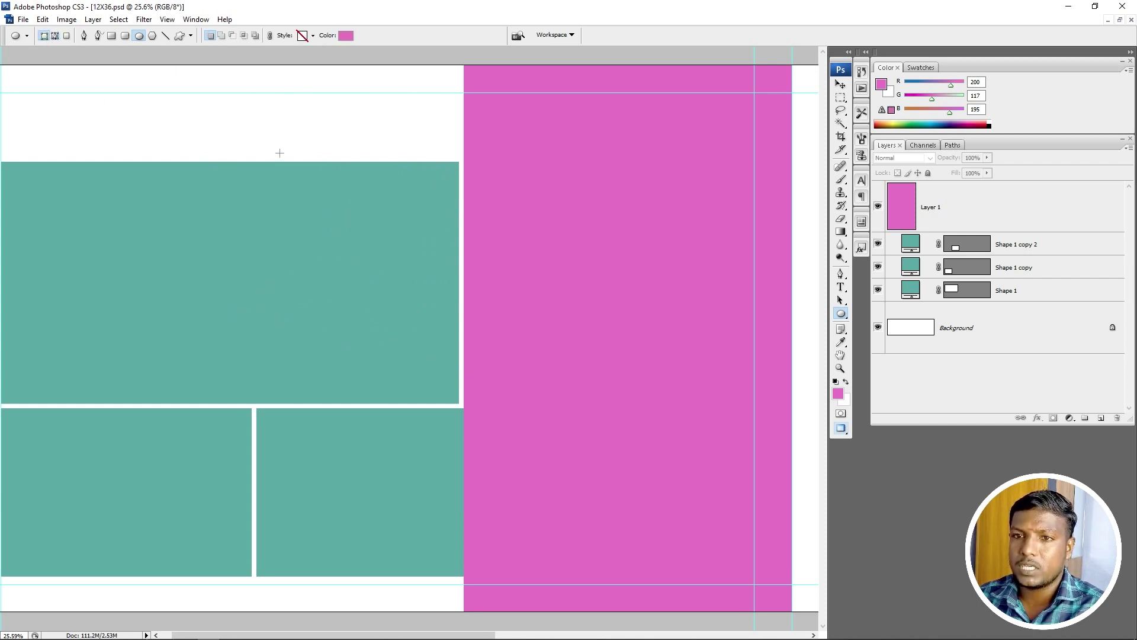
pyautogui.moveTo(280, 153); pyautogui.dragTo(436, 299)
pyautogui.hotkey('ctrl', 'z')
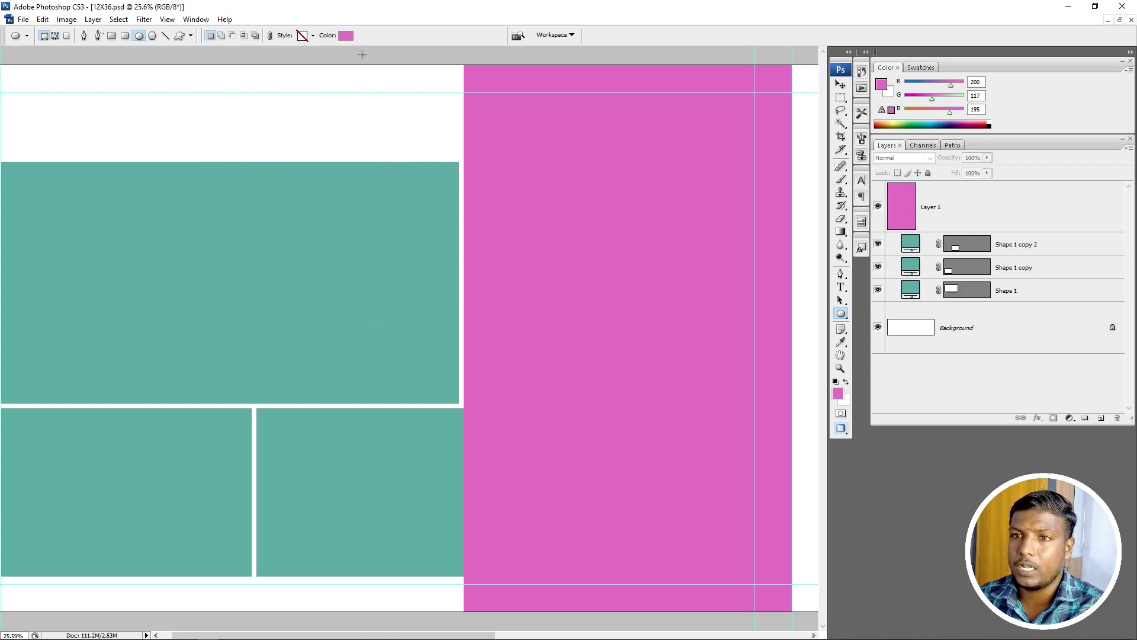
# Step: Set the foreground colour to dark grey and start a circle on the teal box–pink panel edge
pyautogui.click(346, 35)
pyautogui.click(775, 241)
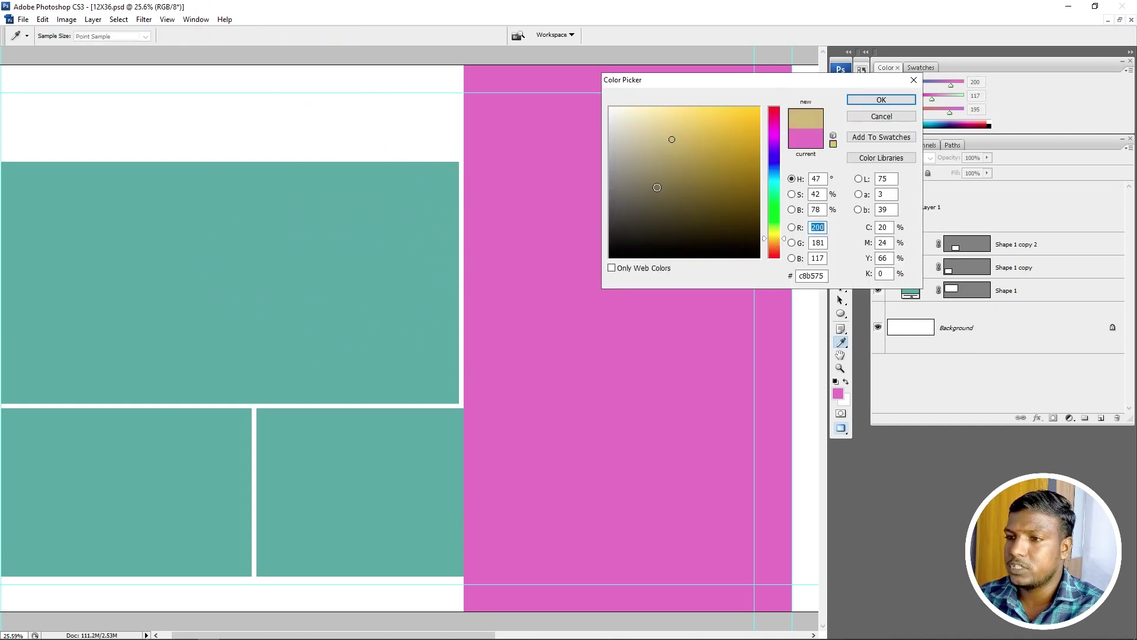
pyautogui.click(627, 200)
pyautogui.click(881, 99)
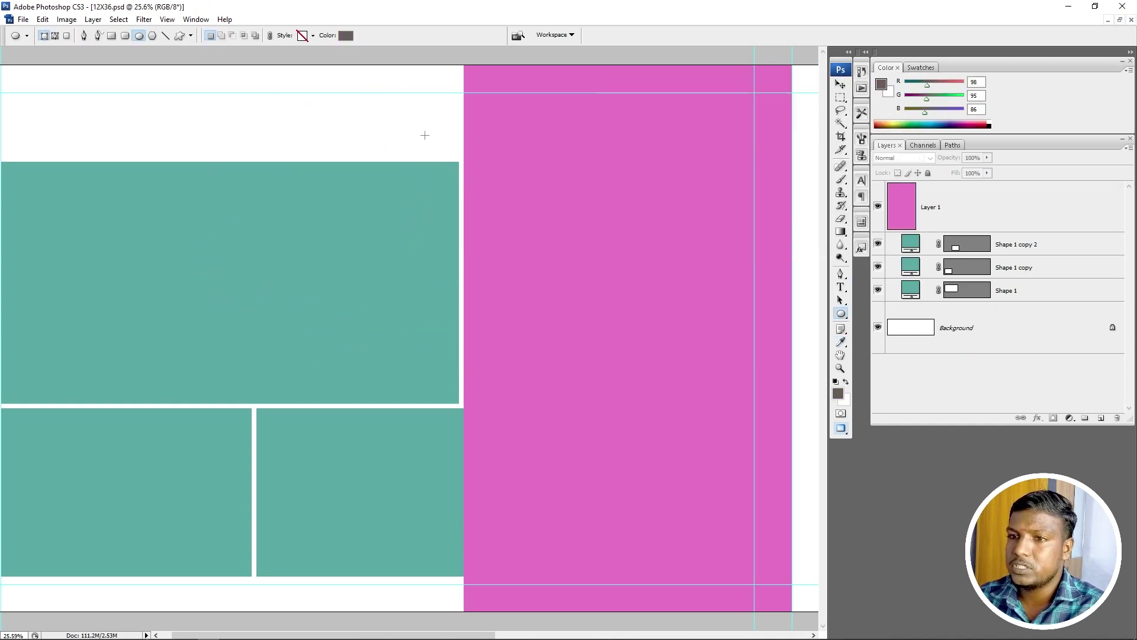
pyautogui.moveTo(425, 135)
pyautogui.mouseDown()
pyautogui.moveTo(600, 267)
pyautogui.moveTo(610, 259)
pyautogui.mouseUp()
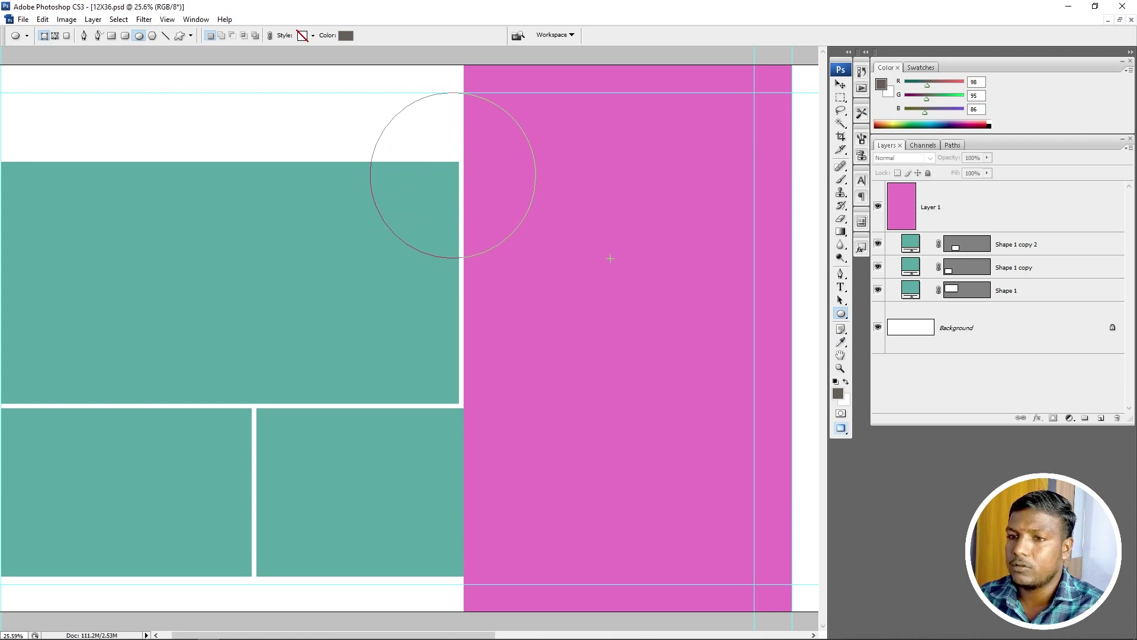
# Step: Finish the dark grey circle and position it over the teal box–pink panel edge
pyautogui.moveTo(610, 258); pyautogui.dragTo(601, 251)
pyautogui.press('v')
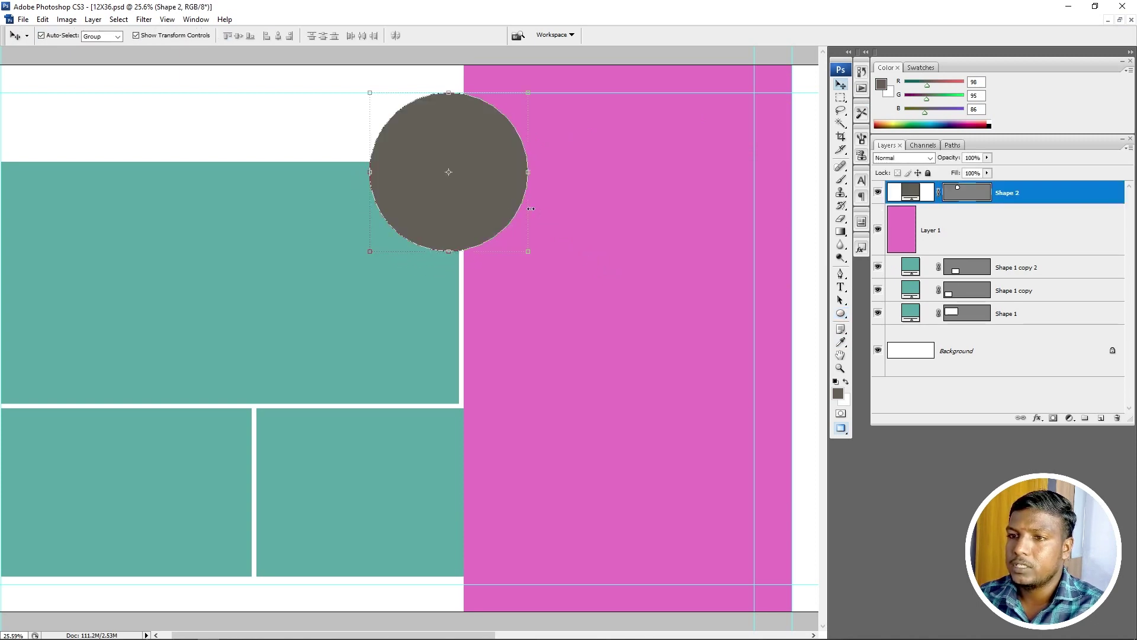
pyautogui.moveTo(486, 189); pyautogui.dragTo(489, 315)
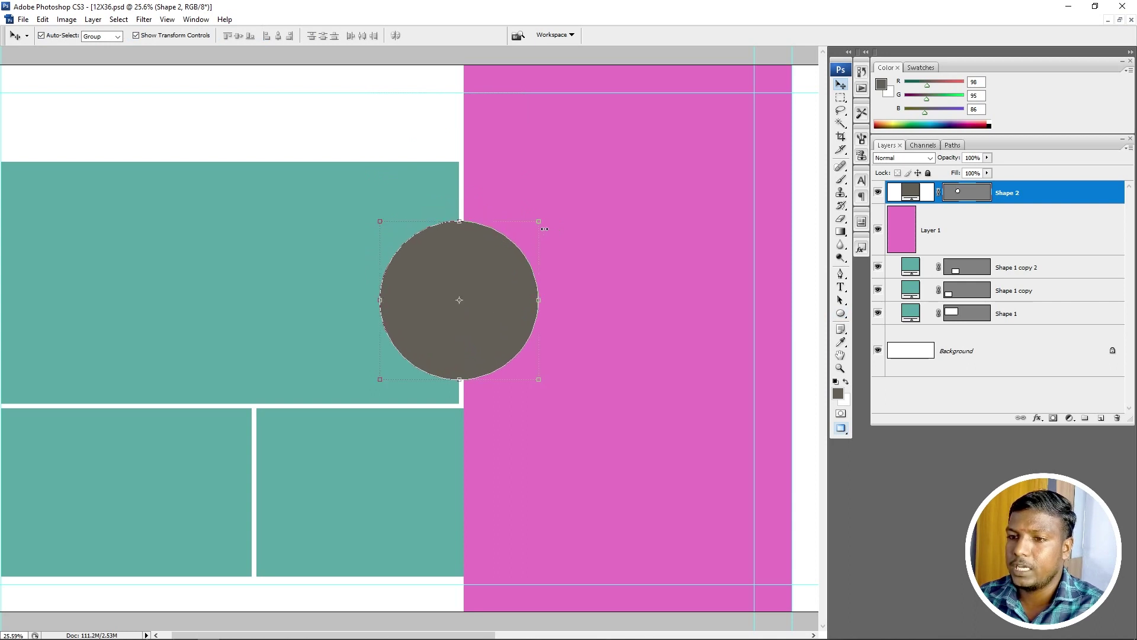
pyautogui.click(544, 221)
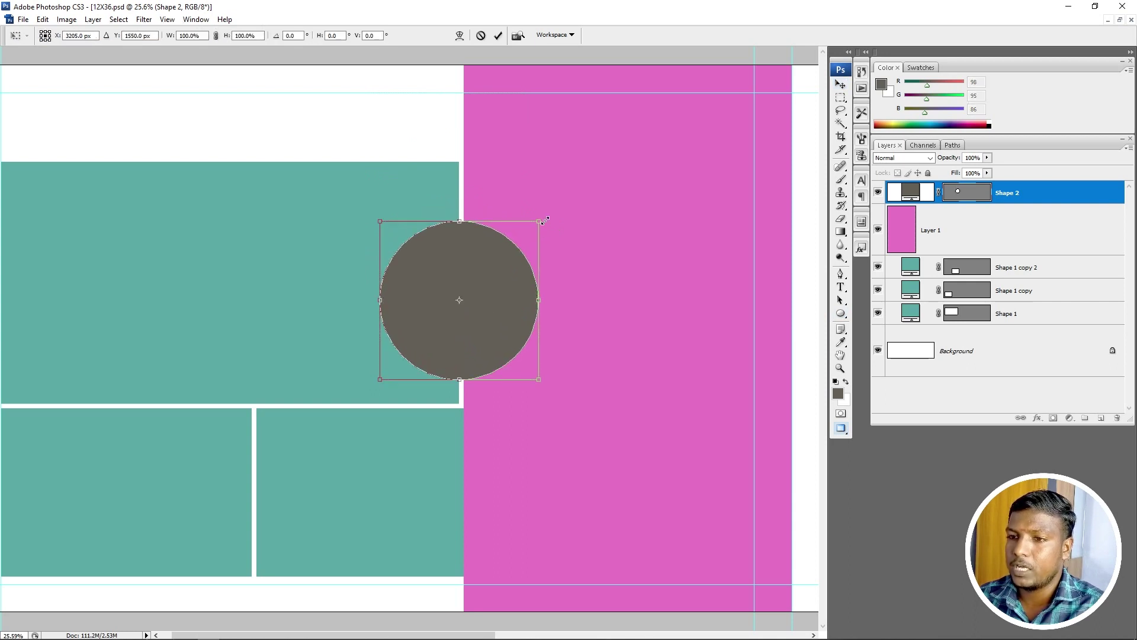
pyautogui.press('Return')
pyautogui.moveTo(483, 364); pyautogui.dragTo(482, 347)
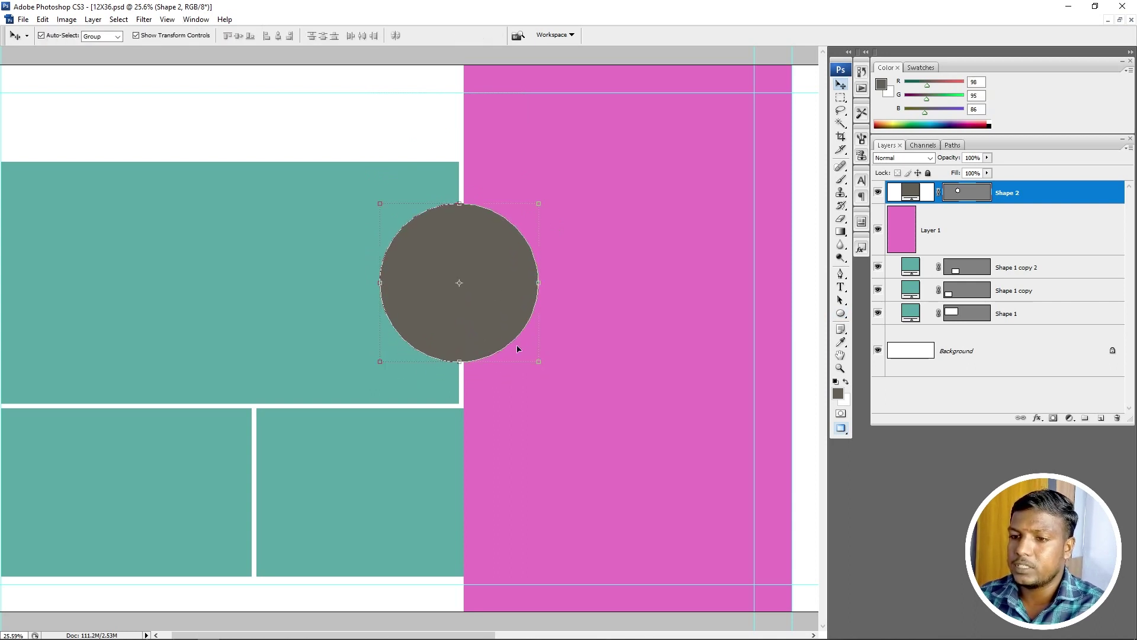
pyautogui.moveTo(508, 311); pyautogui.dragTo(513, 309)
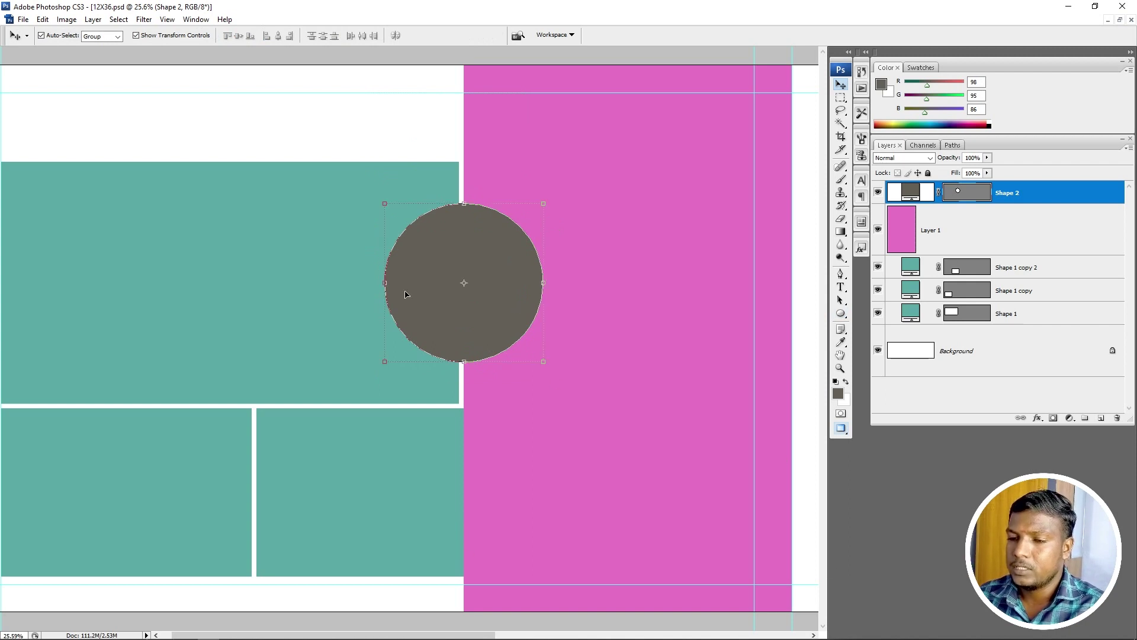
pyautogui.moveTo(657, 179); pyautogui.dragTo(396, 385)
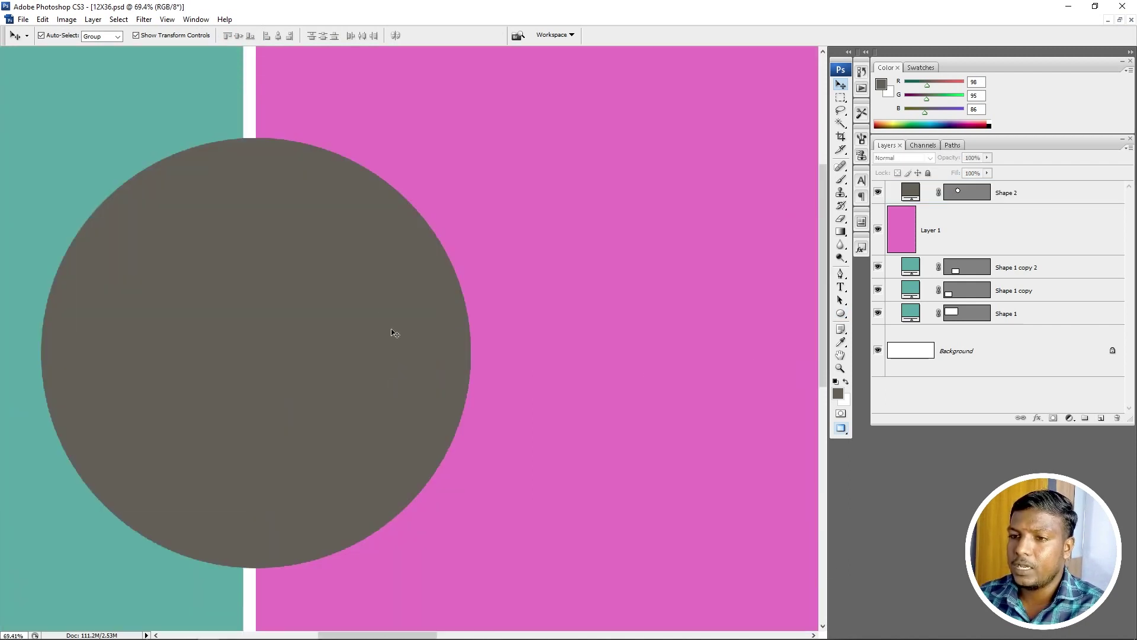
# Step: Duplicate the circle, enlarge the lower Shape 2 slightly, and set its opacity to 30%
pyautogui.hotkey('ctrl', 'j')
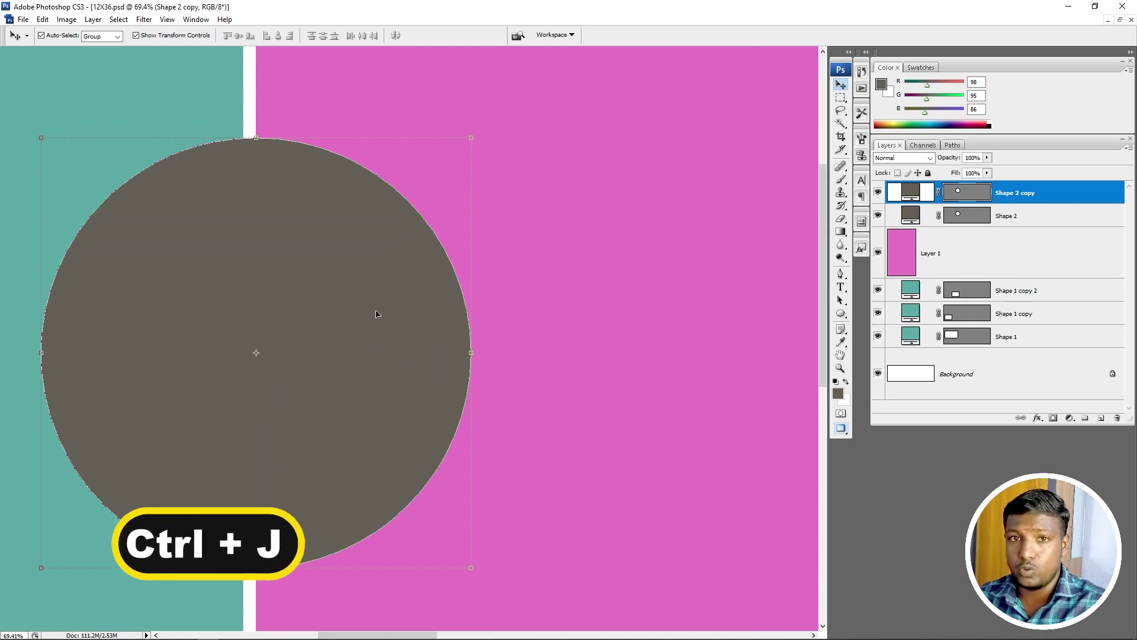
pyautogui.rightClick(201, 243)
pyautogui.click(237, 265)
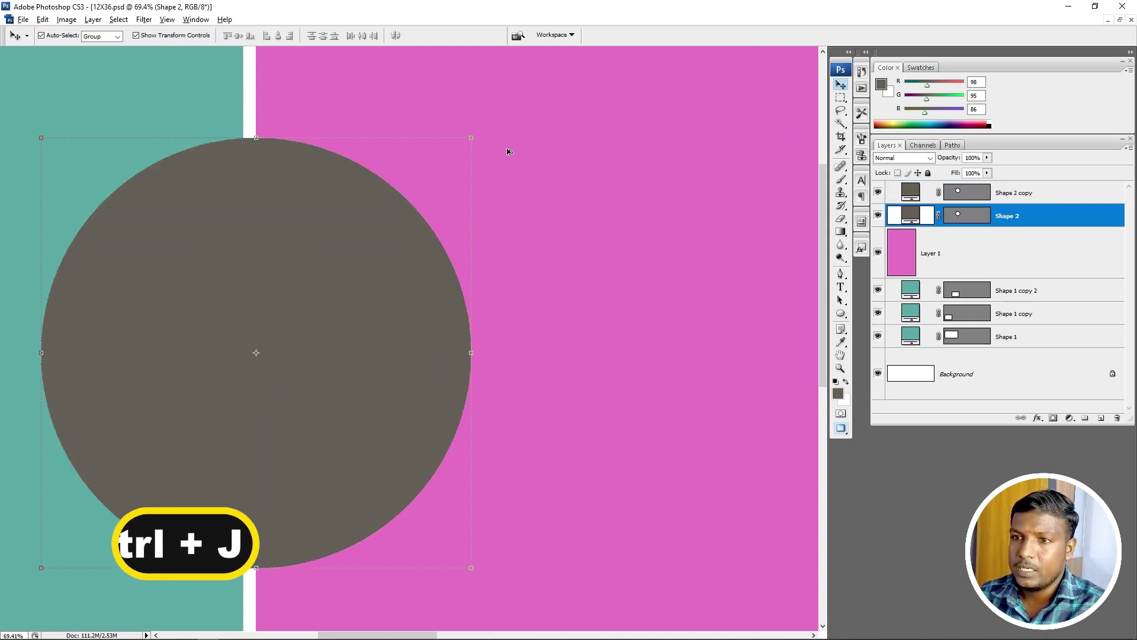
pyautogui.moveTo(473, 137); pyautogui.dragTo(487, 129)
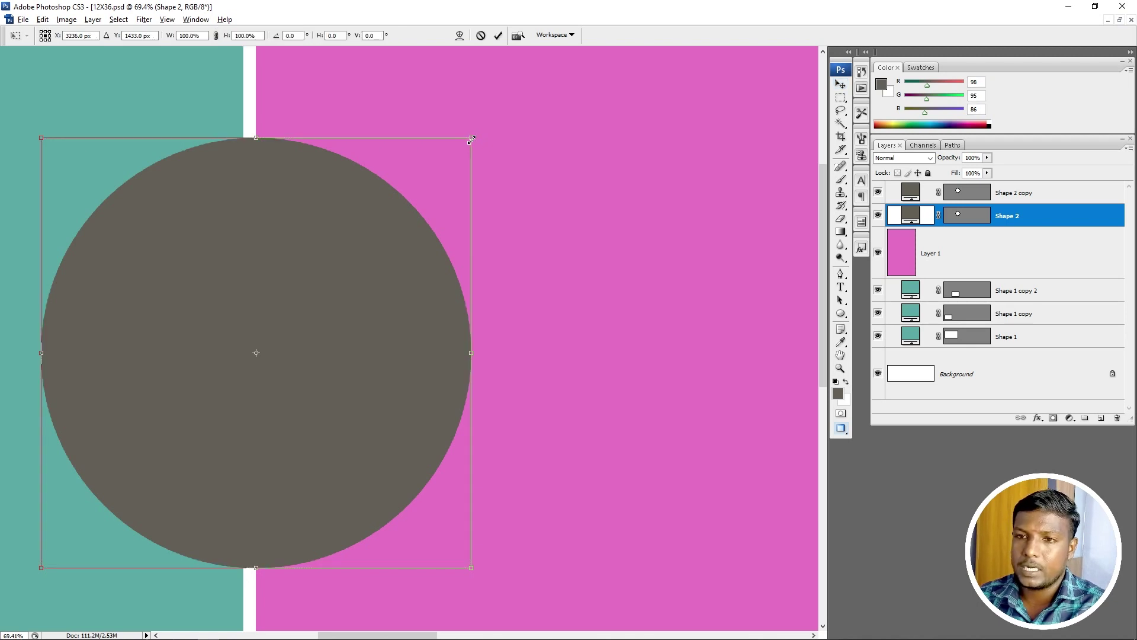
pyautogui.press('Return')
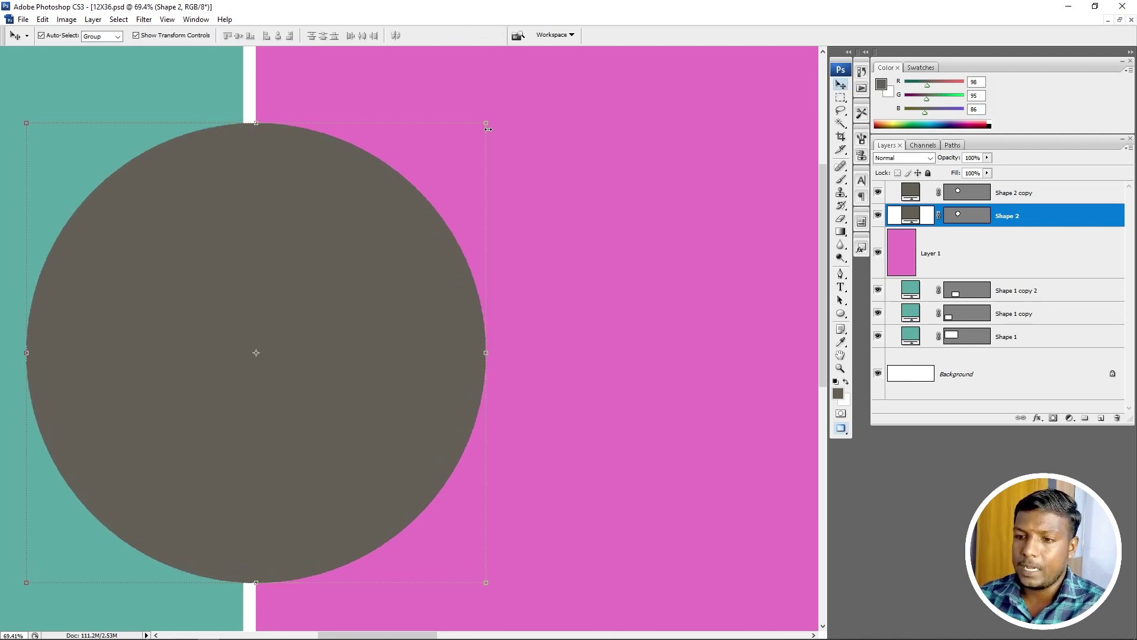
pyautogui.press('5')
pyautogui.press('3')
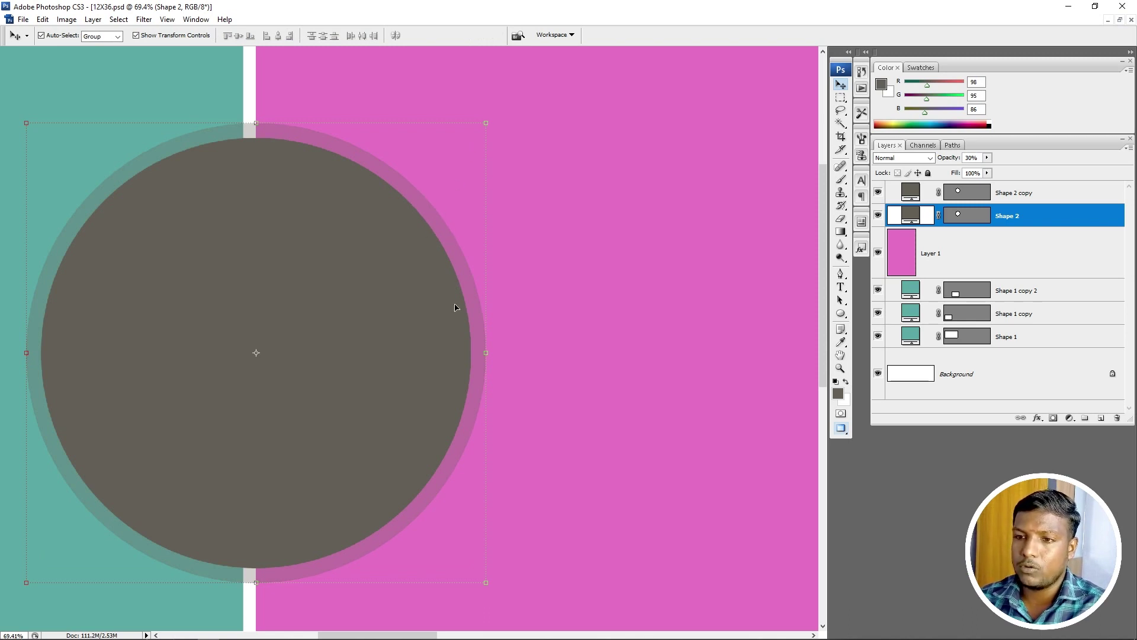
pyautogui.hotkey('ctrl', '0')
pyautogui.click(365, 160)
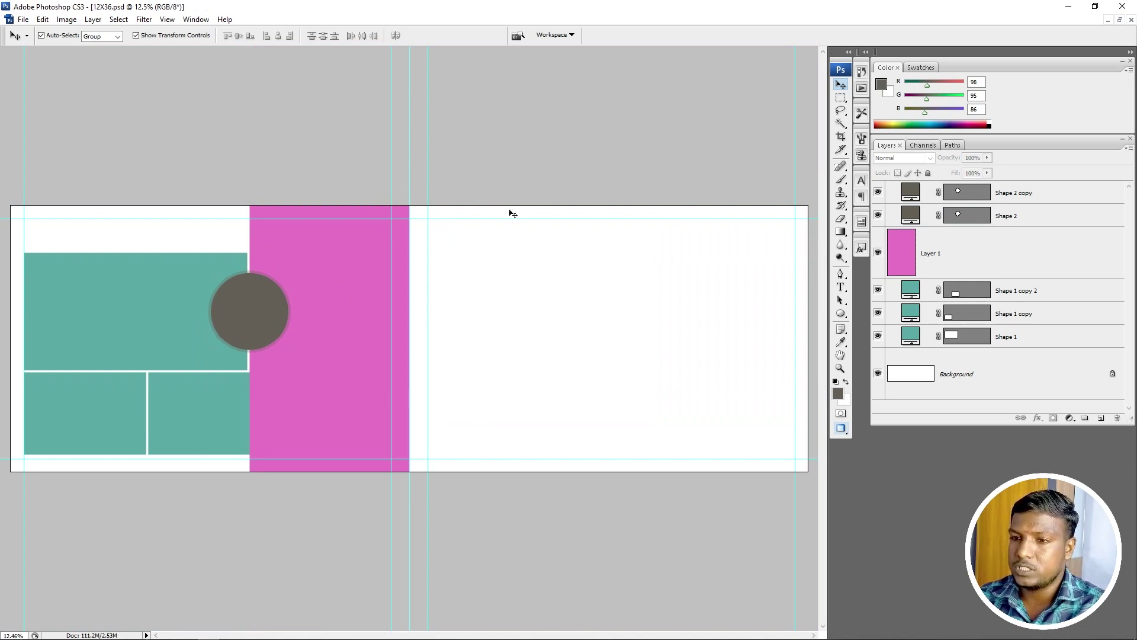
# Step: Scale Shape 1 copy and Shape 1 copy 2 together to about 90%
pyautogui.click(206, 421)
pyautogui.keyDown('ctrl'); pyautogui.click(222, 361); pyautogui.keyUp('ctrl')
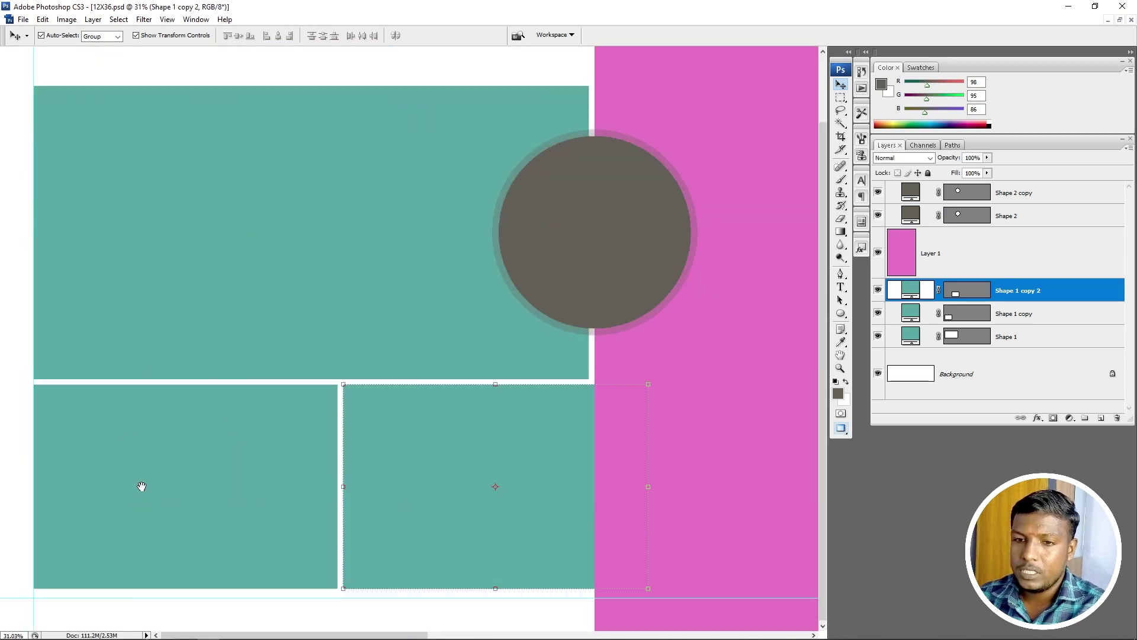
pyautogui.keyDown('shift'); pyautogui.click(297, 508); pyautogui.keyUp('shift')
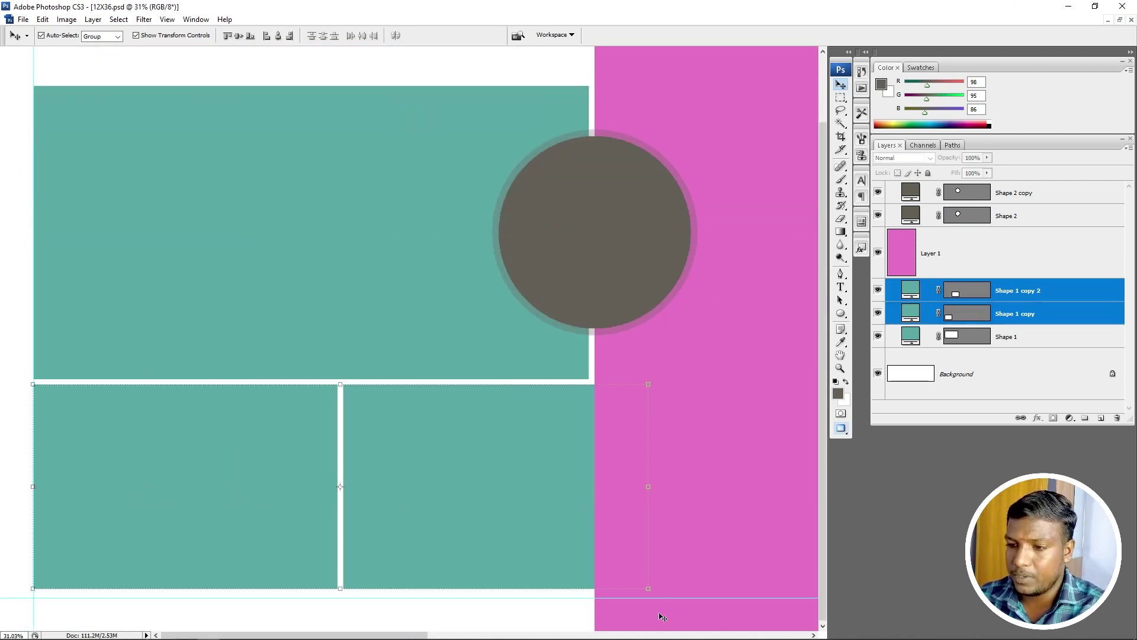
pyautogui.click(722, 385)
pyautogui.moveTo(675, 411); pyautogui.dragTo(521, 418)
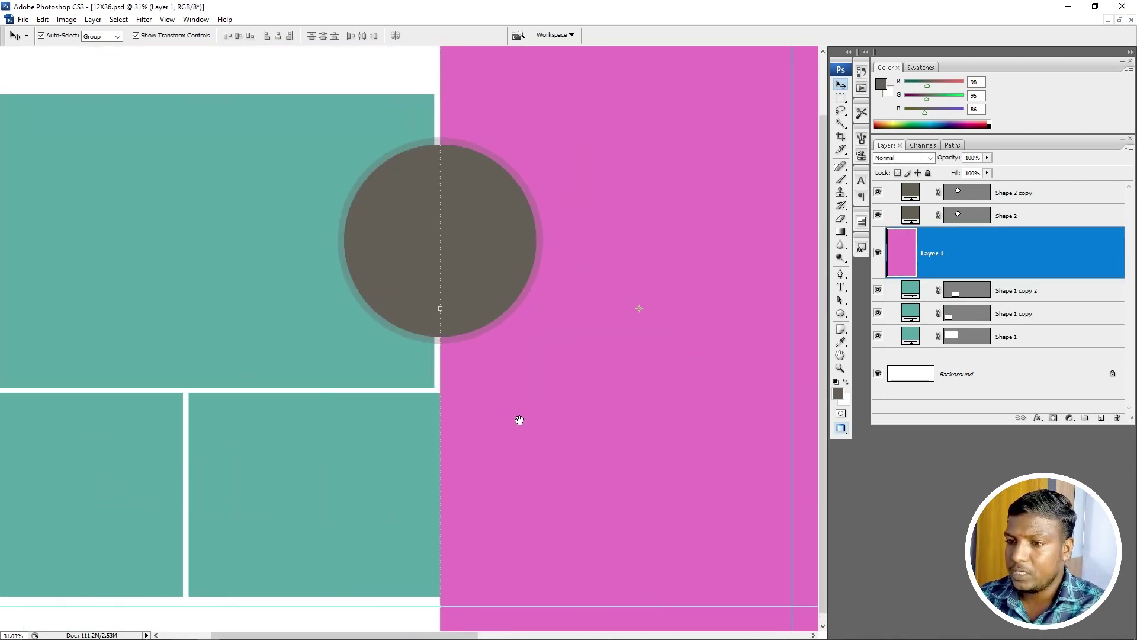
pyautogui.moveTo(375, 544); pyautogui.dragTo(528, 536)
pyautogui.click(478, 480)
pyautogui.keyDown('shift'); pyautogui.click(269, 480); pyautogui.keyUp('shift')
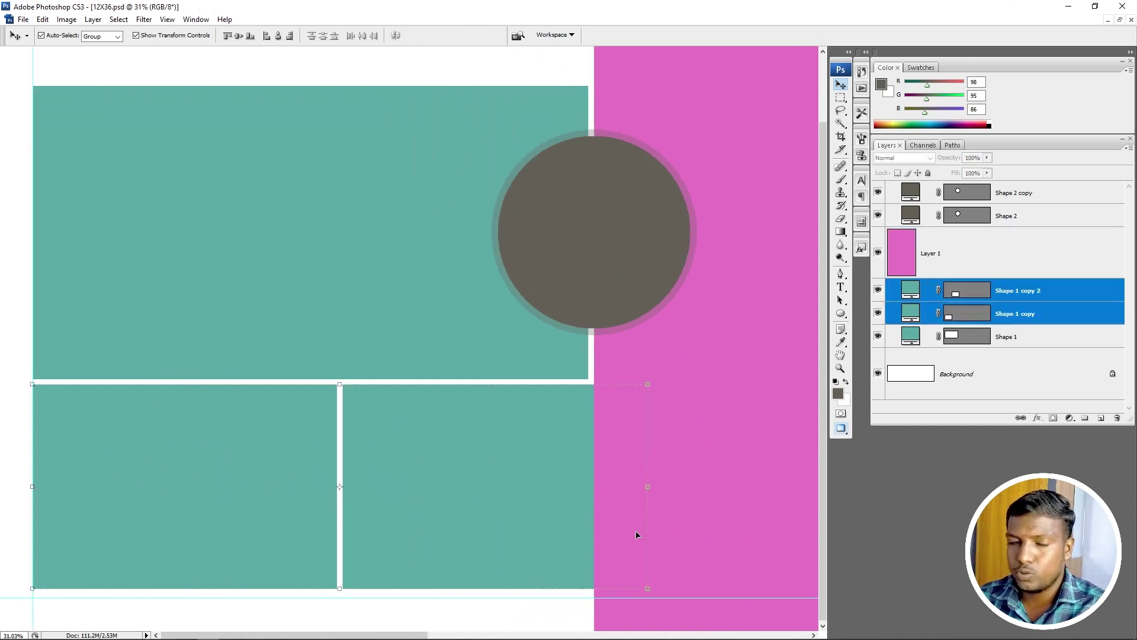
pyautogui.moveTo(648, 591); pyautogui.dragTo(587, 568)
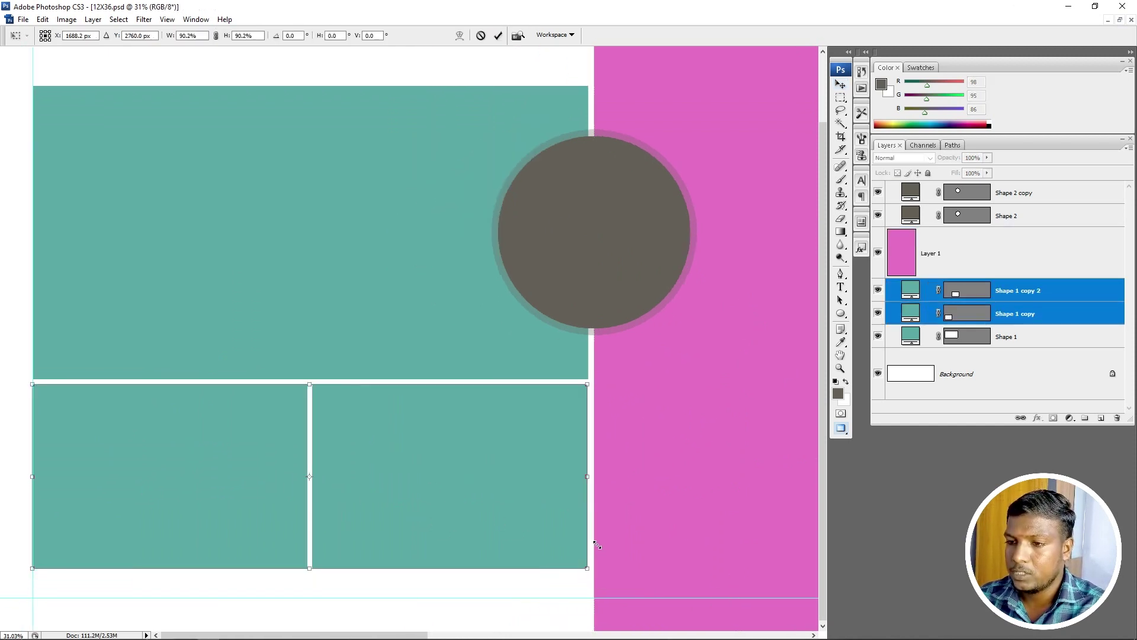
pyautogui.press('Return')
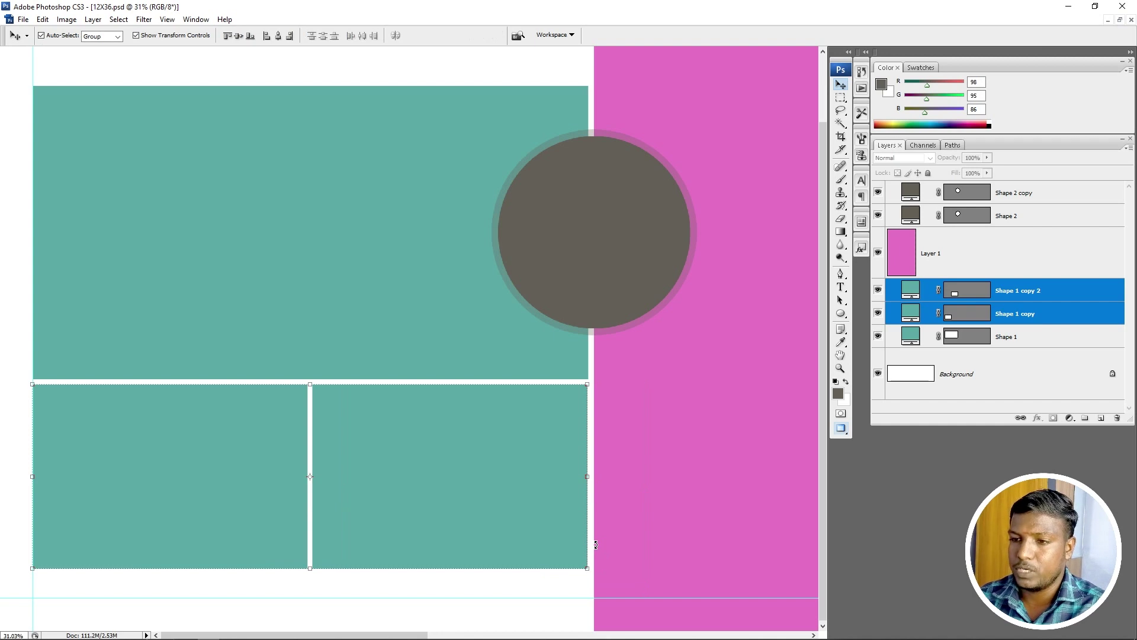
pyautogui.hotkey('ctrl', '0')
pyautogui.click(102, 600)
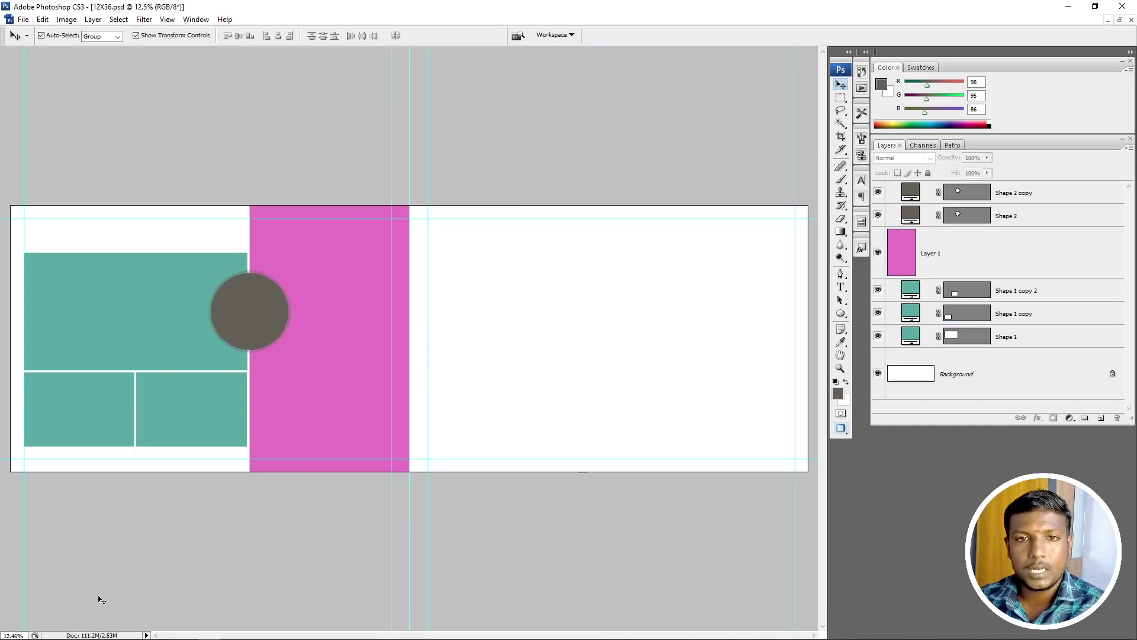
# Step: Move a teal box up to the top guide of the right page and enlarge it
pyautogui.click(200, 426)
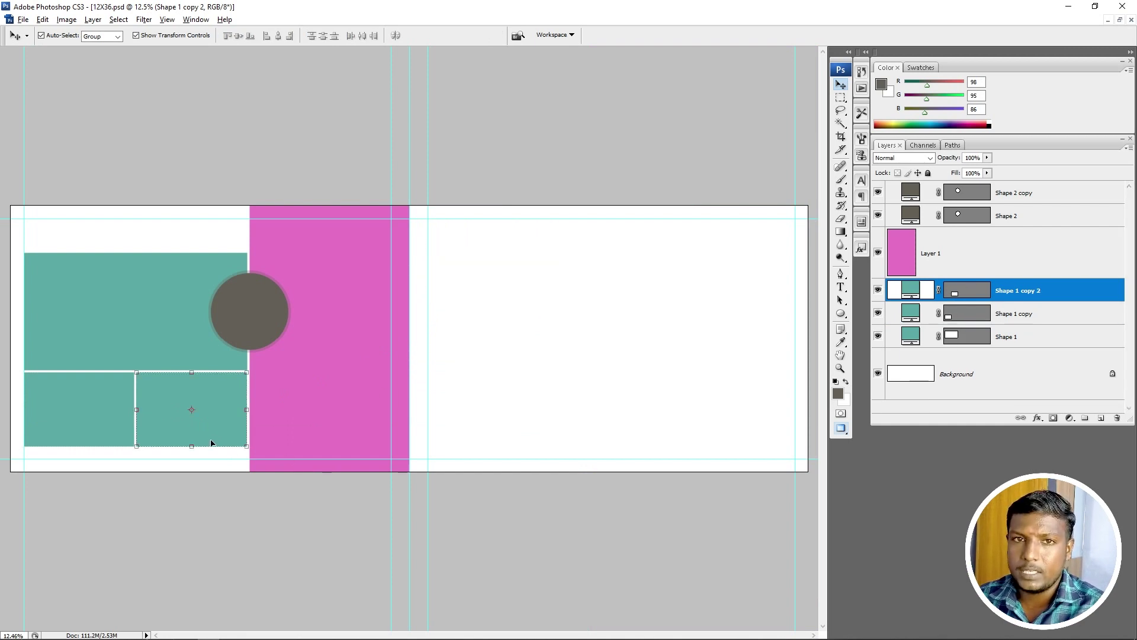
pyautogui.moveTo(389, 402)
pyautogui.mouseDown()
pyautogui.moveTo(452, 411)
pyautogui.moveTo(503, 358)
pyautogui.moveTo(559, 391)
pyautogui.moveTo(581, 379)
pyautogui.mouseUp()
pyautogui.hotkey('ctrl', 'alt', 'z')
pyautogui.hotkey('ctrl', 'alt', 'z')
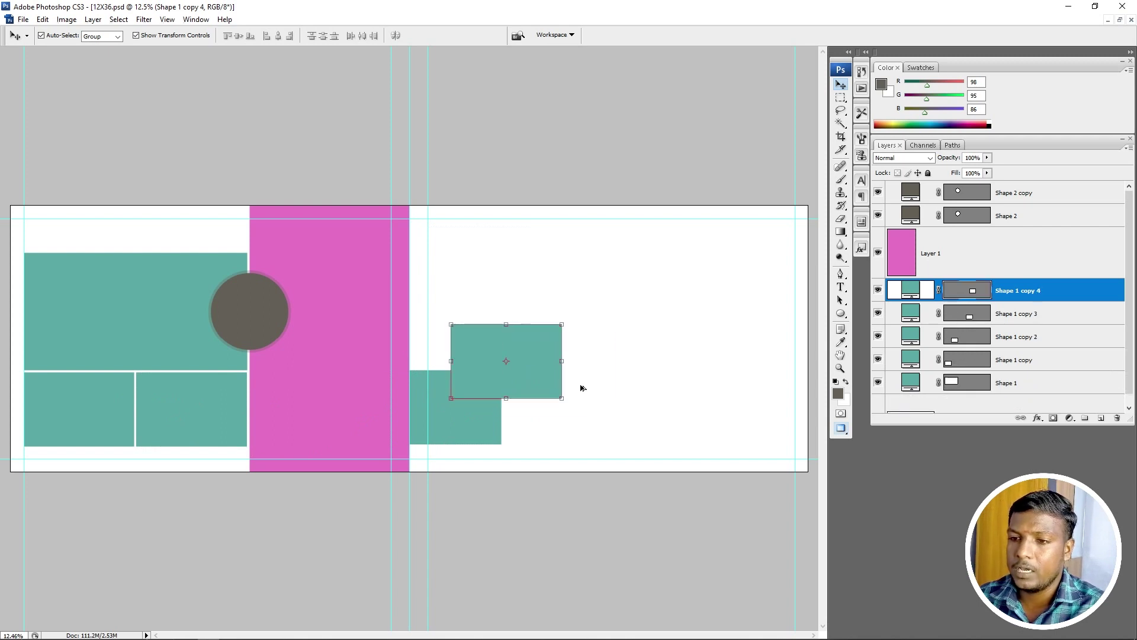
pyautogui.hotkey('ctrl', 'alt', 'z')
pyautogui.hotkey('ctrl', 'alt', 'z')
pyautogui.moveTo(504, 309); pyautogui.dragTo(490, 264)
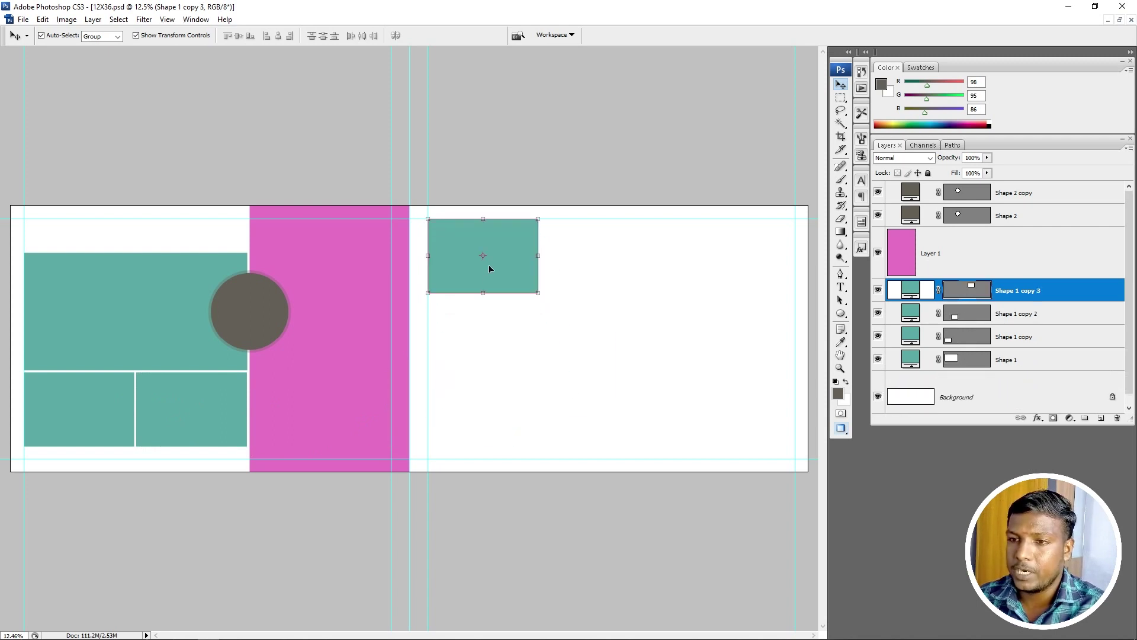
pyautogui.scroll(3, 679, 409)
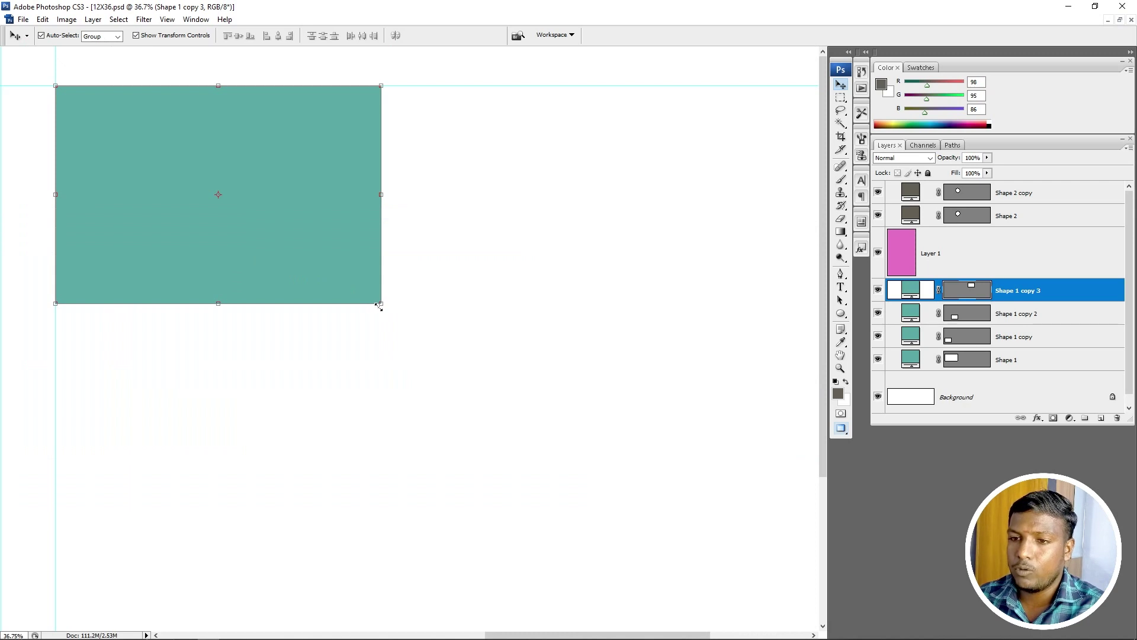
pyautogui.moveTo(379, 306); pyautogui.dragTo(439, 338)
pyautogui.press('Return')
# Step: Add two teal box copies below it, stretched to the page bottom and separated by white gaps
pyautogui.hscroll(-3, 372, 308)
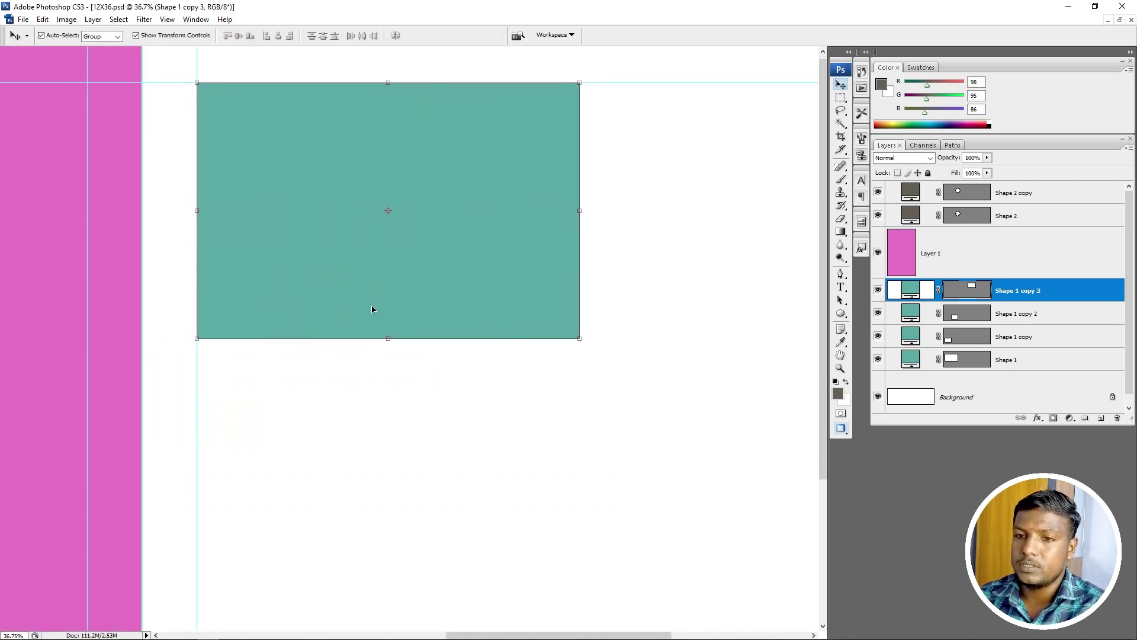
pyautogui.keyDown('alt'); pyautogui.moveTo(372, 309); pyautogui.dragTo(334, 474); pyautogui.keyUp('alt')
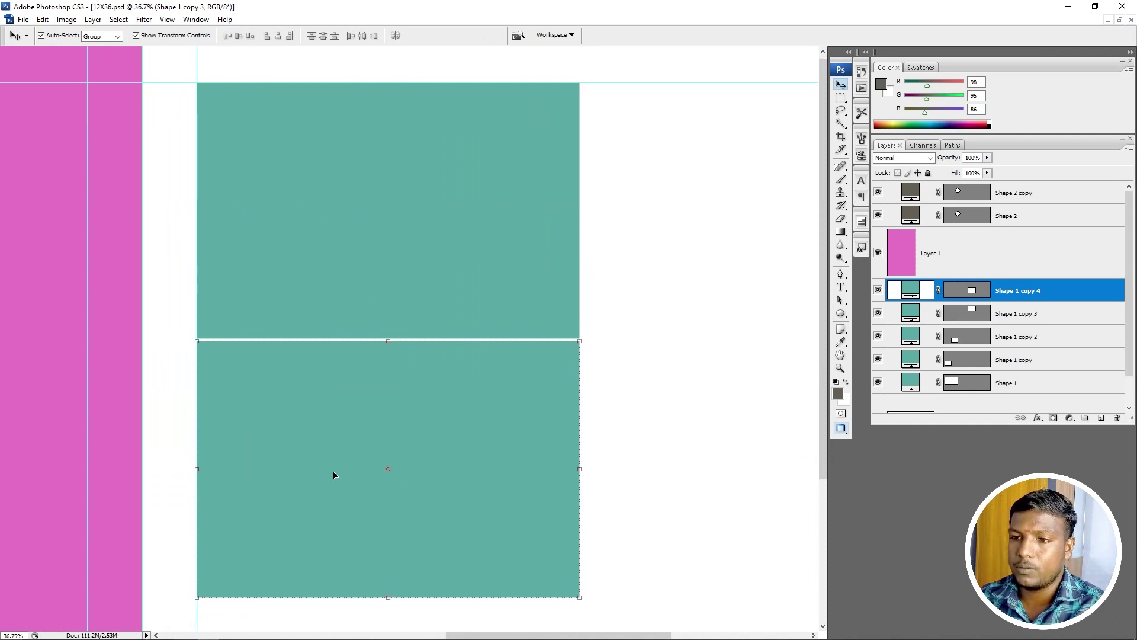
pyautogui.hotkey('ctrl', '0')
pyautogui.moveTo(493, 393); pyautogui.dragTo(493, 472)
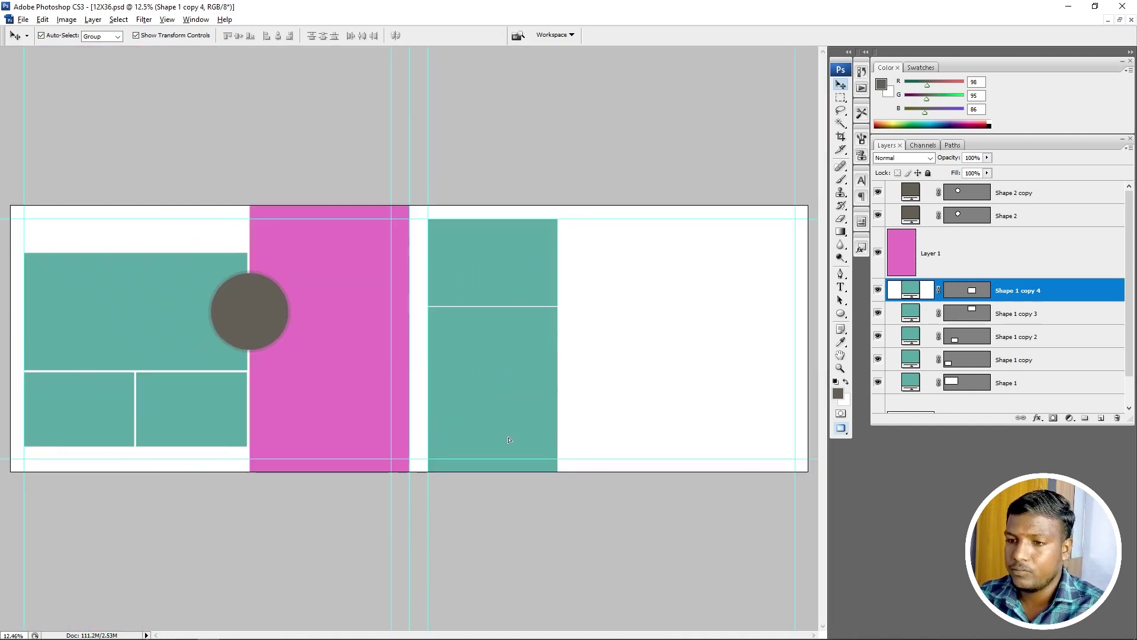
pyautogui.hotkey('ctrl', 'j')
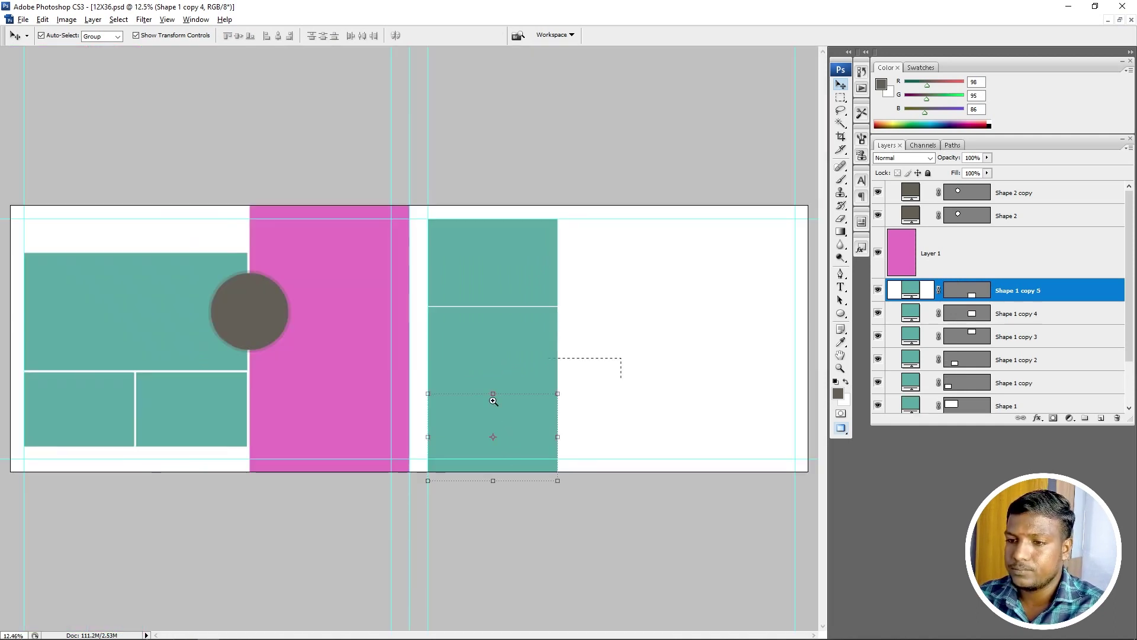
pyautogui.hotkey('ctrl', '+')
pyautogui.hotkey('shift', 'Down')
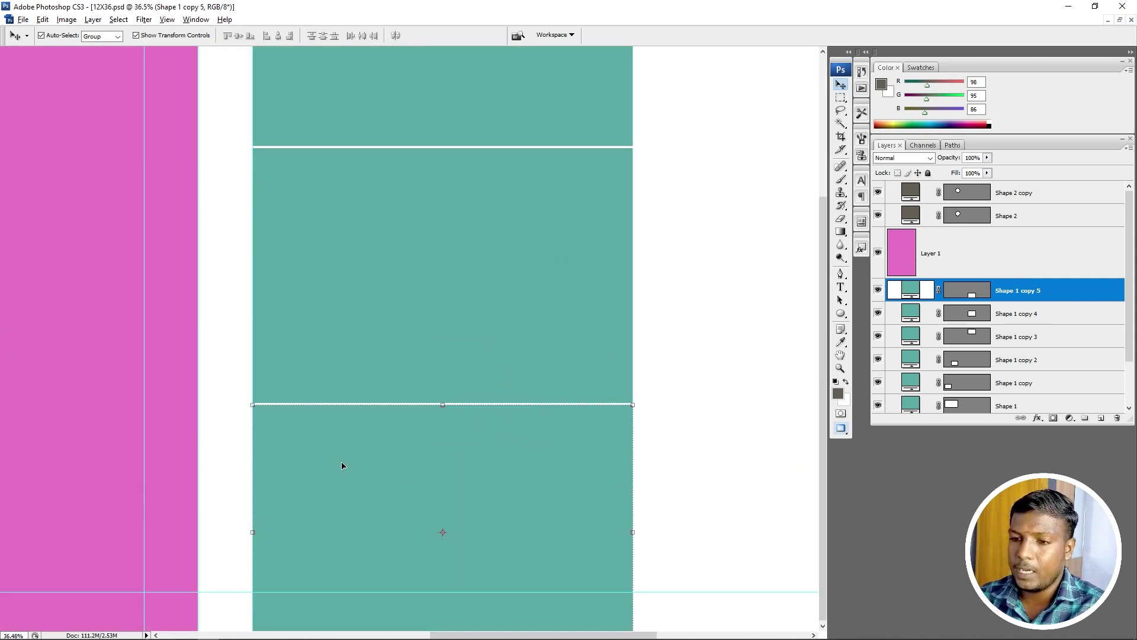
pyautogui.hotkey('ctrl', '-')
pyautogui.hotkey('ctrl', '-')
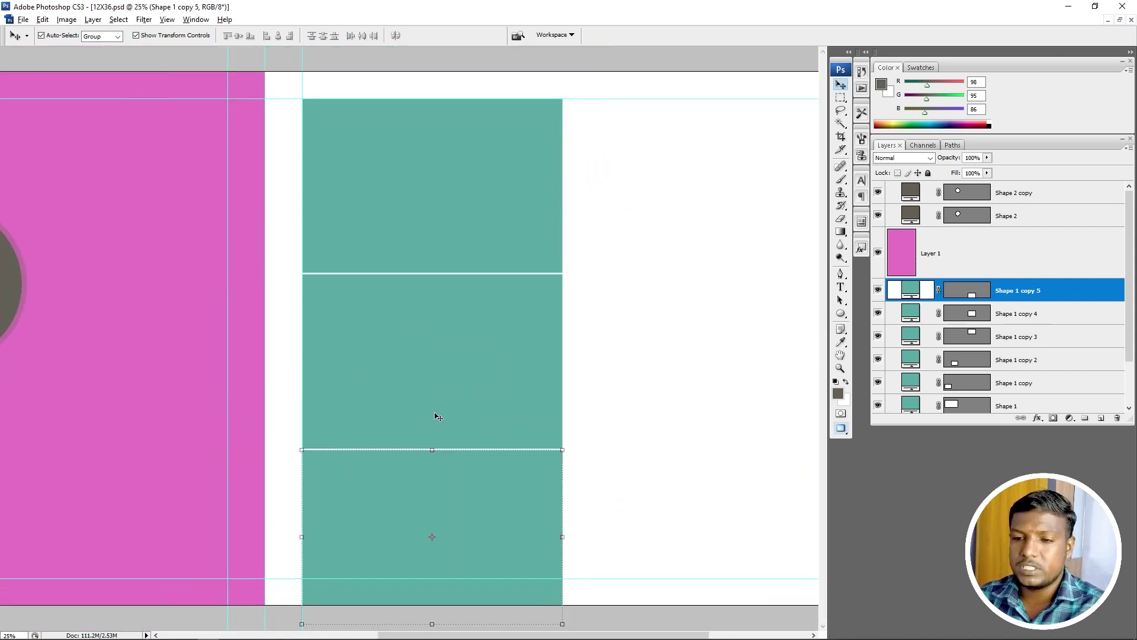
# Step: Resize all three stacked teal boxes together to fit the page height and widen them slightly
pyautogui.keyDown('shift'); pyautogui.click(444, 374); pyautogui.keyUp('shift')
pyautogui.keyDown('shift'); pyautogui.click(446, 210); pyautogui.keyUp('shift')
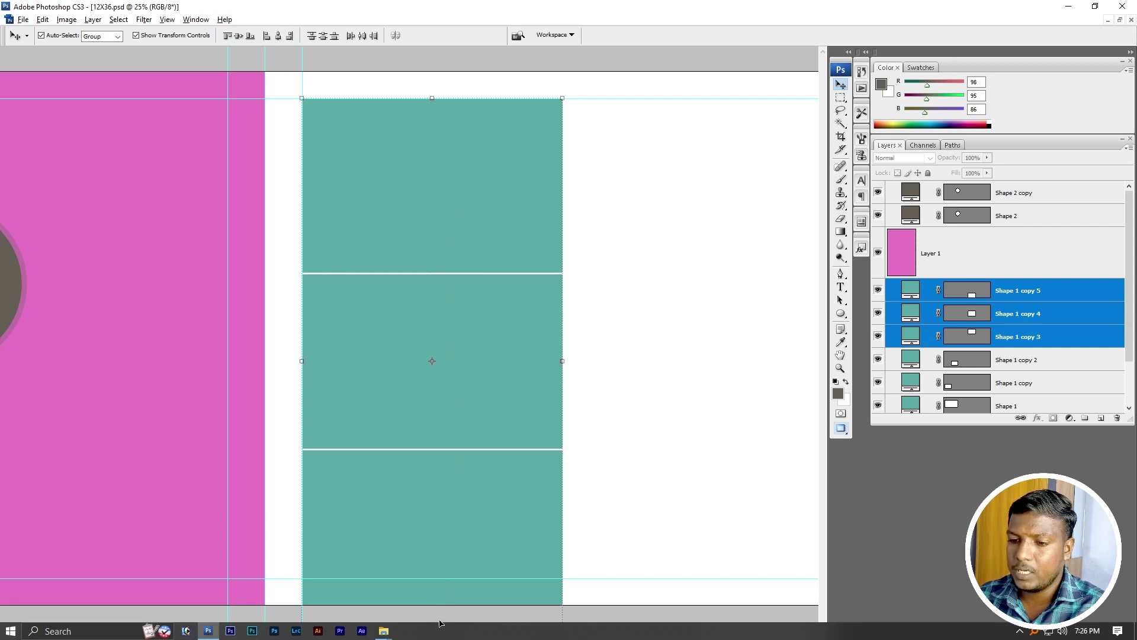
pyautogui.hotkey('ctrl', 't')
pyautogui.moveTo(432, 624); pyautogui.dragTo(431, 576)
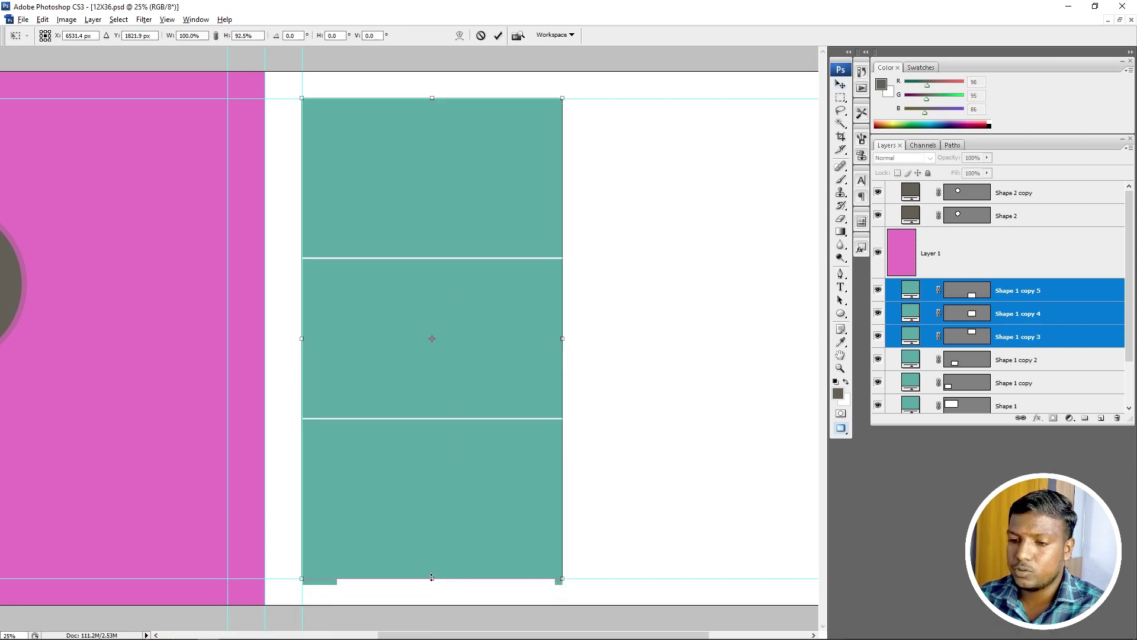
pyautogui.press('Return')
pyautogui.hotkey('ctrl', '-')
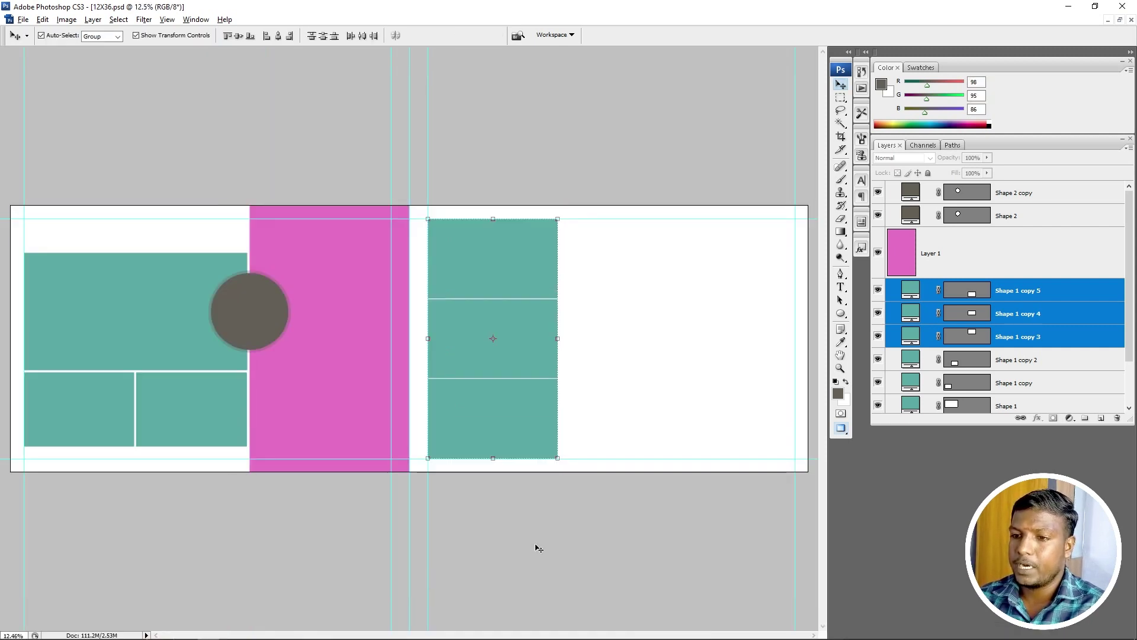
pyautogui.moveTo(558, 338); pyautogui.dragTo(567, 339)
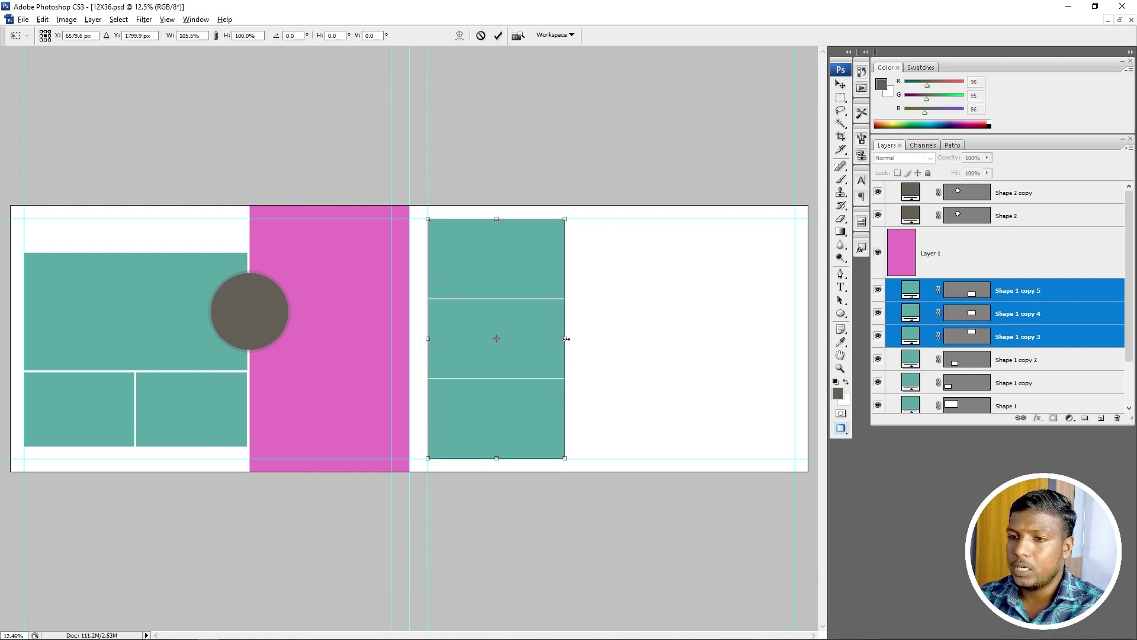
pyautogui.press('Return')
pyautogui.click(584, 355)
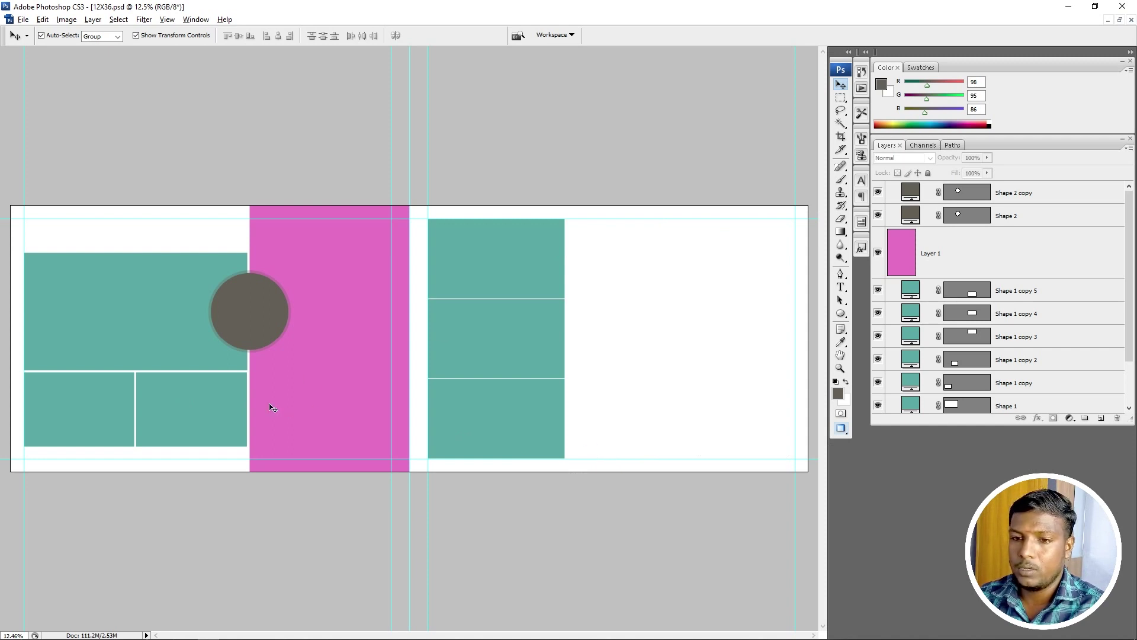
# Step: Copy the large teal box onto the right page and fill it dark brown
pyautogui.click(192, 349)
pyautogui.hotkey('ctrl', 'j')
pyautogui.moveTo(104, 327); pyautogui.dragTo(625, 336)
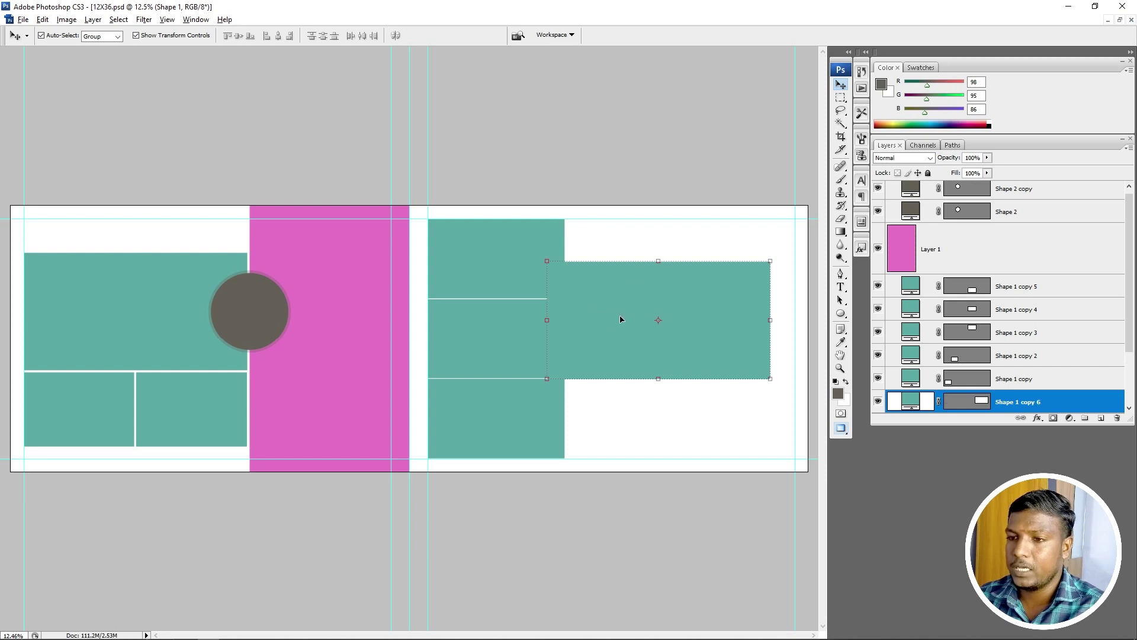
pyautogui.click(838, 393)
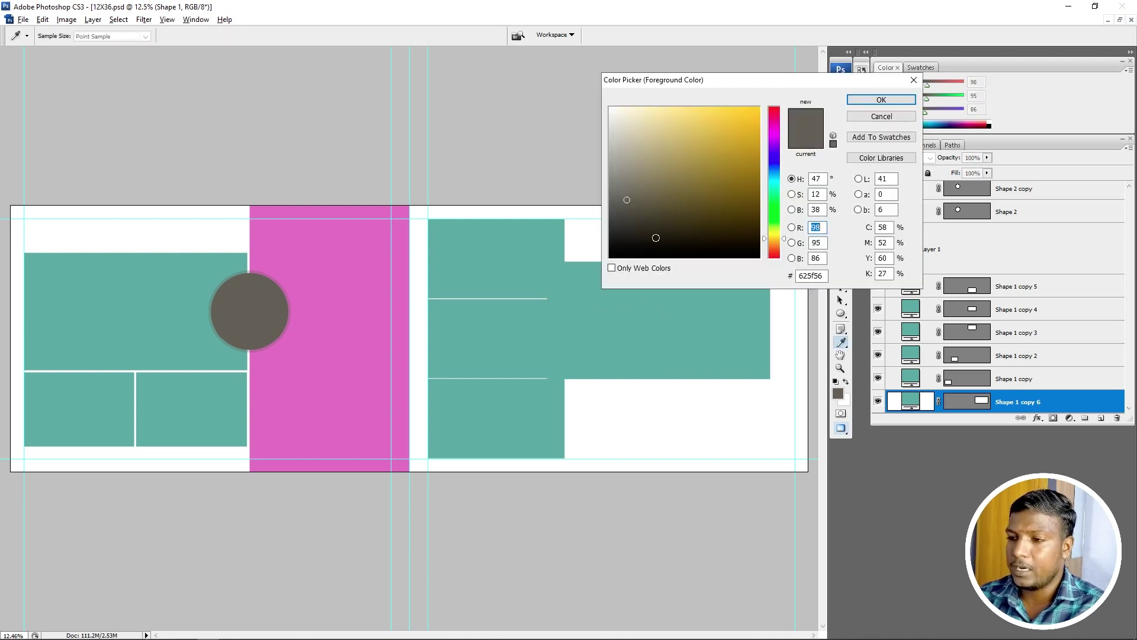
pyautogui.moveTo(667, 211); pyautogui.dragTo(760, 205)
pyautogui.press('Return')
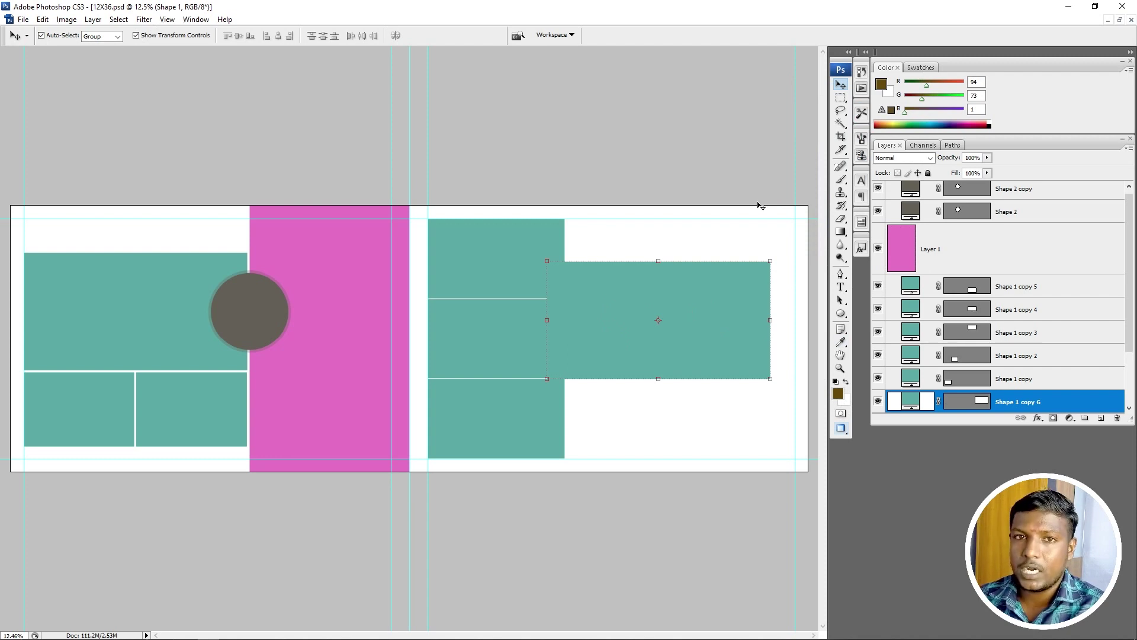
pyautogui.hotkey('alt', 'BackSpace')
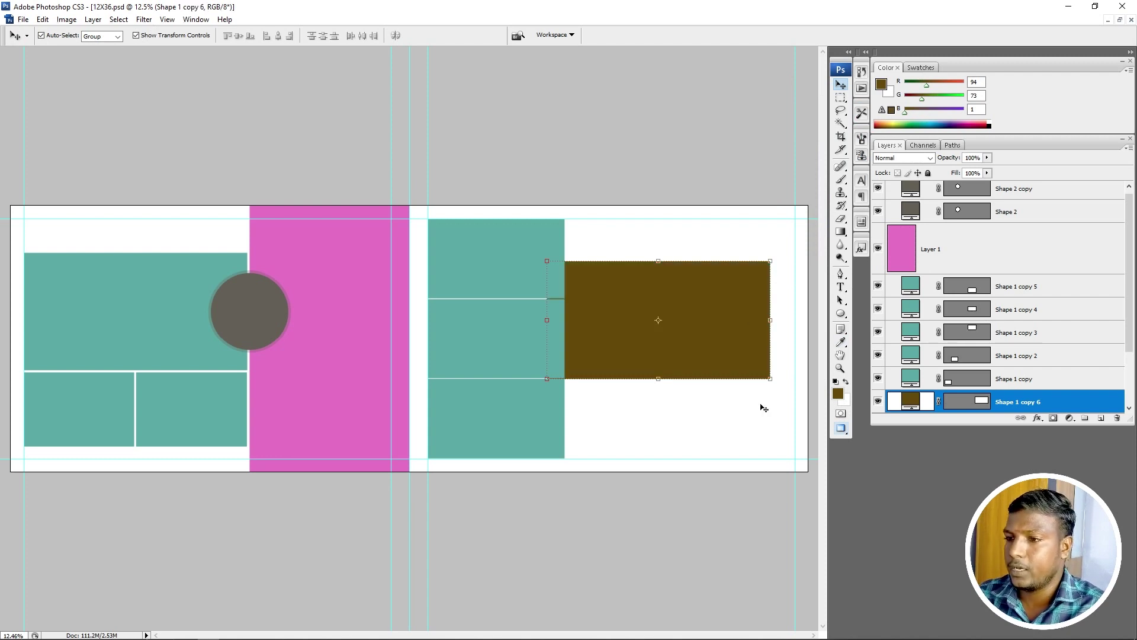
# Step: Stretch the brown box up to the page top and set its bottom edge
pyautogui.moveTo(771, 384); pyautogui.dragTo(809, 395)
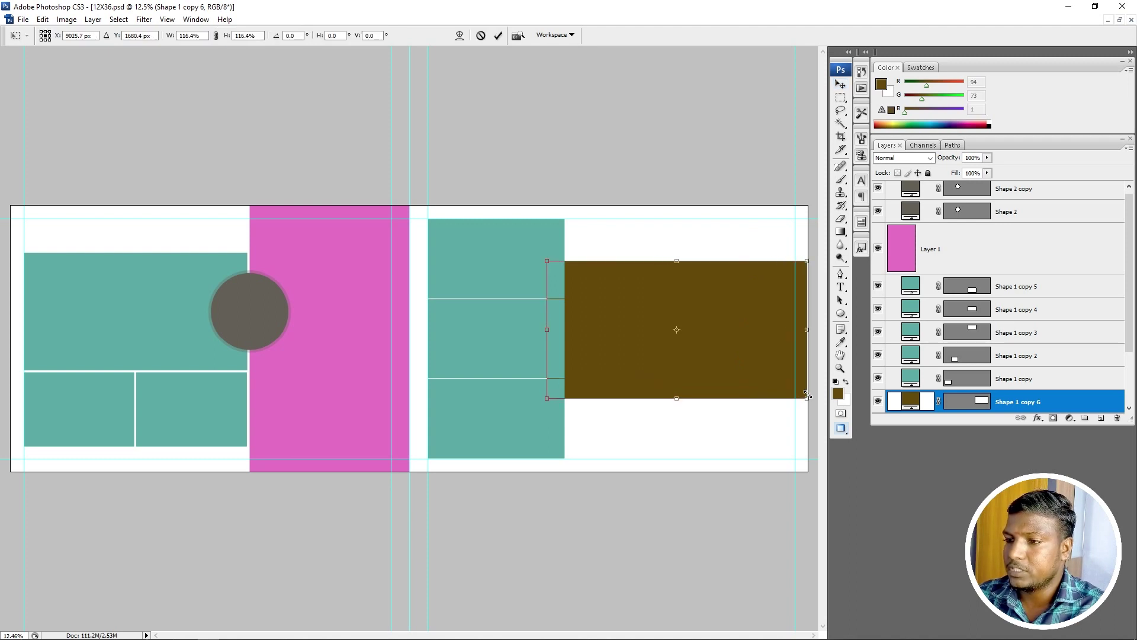
pyautogui.moveTo(683, 399)
pyautogui.mouseDown()
pyautogui.moveTo(683, 450)
pyautogui.moveTo(699, 372)
pyautogui.mouseUp()
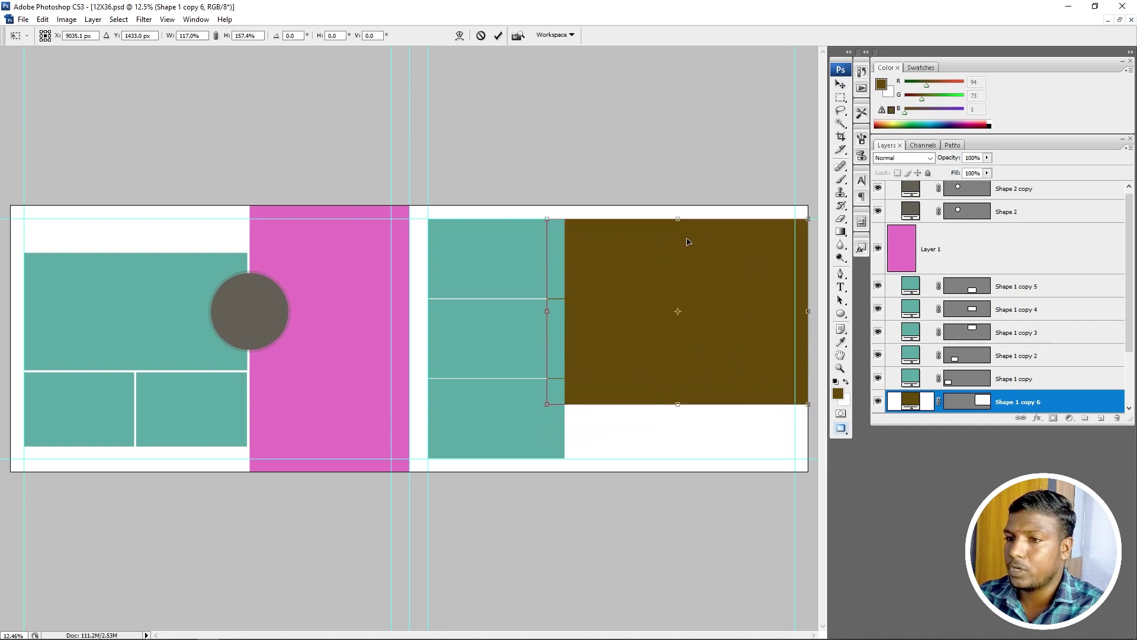
pyautogui.moveTo(678, 219); pyautogui.dragTo(677, 206)
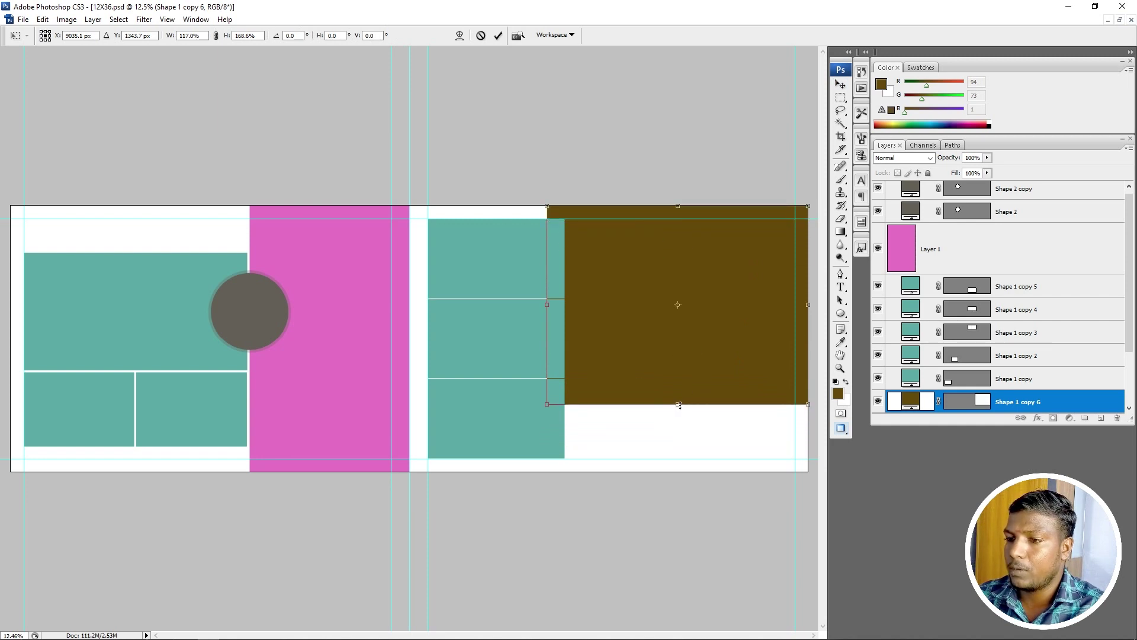
pyautogui.moveTo(679, 406); pyautogui.dragTo(679, 419)
pyautogui.press('Return')
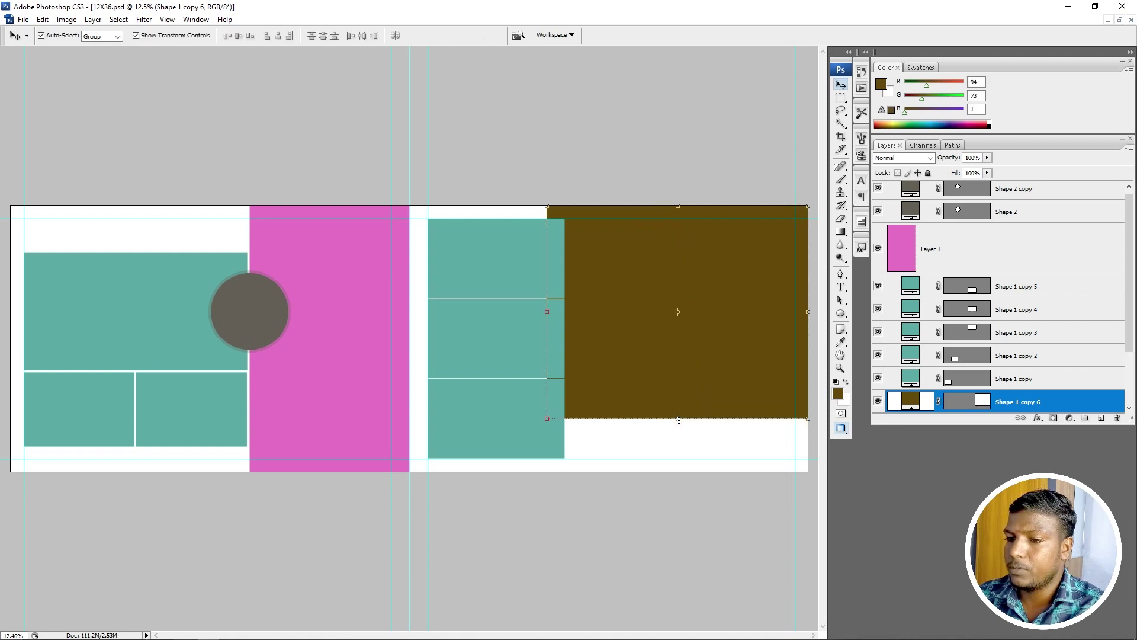
# Step: Pull the brown box's left edge to the teal column, leaving a thin white gap
pyautogui.moveTo(546, 311)
pyautogui.mouseDown()
pyautogui.moveTo(568, 306)
pyautogui.moveTo(622, 362)
pyautogui.mouseUp()
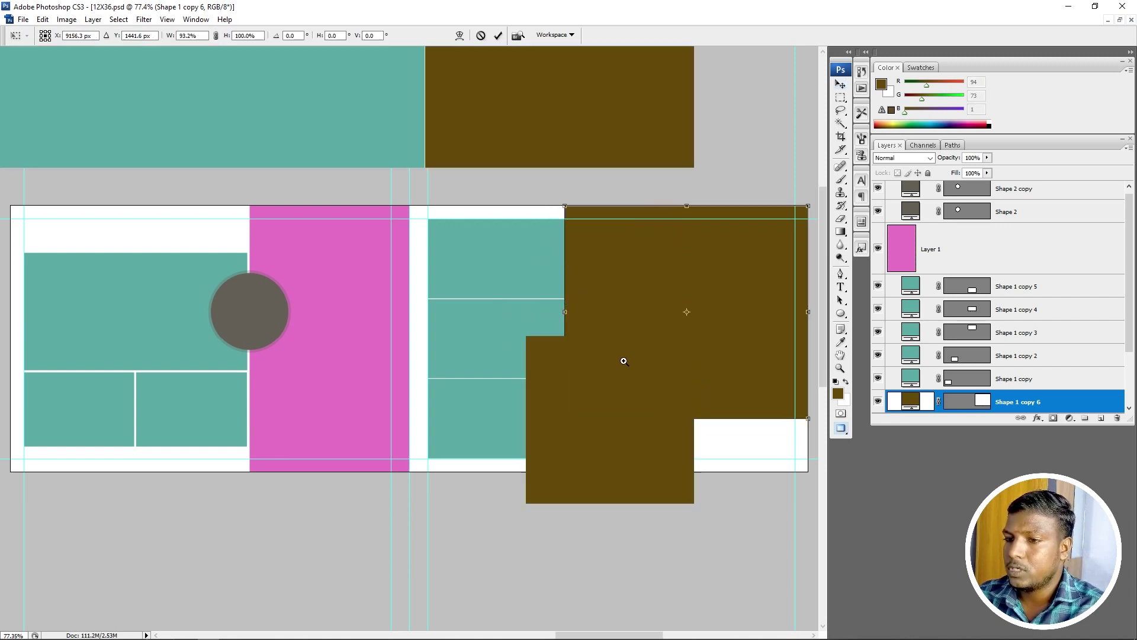
pyautogui.moveTo(376, 196); pyautogui.dragTo(507, 380)
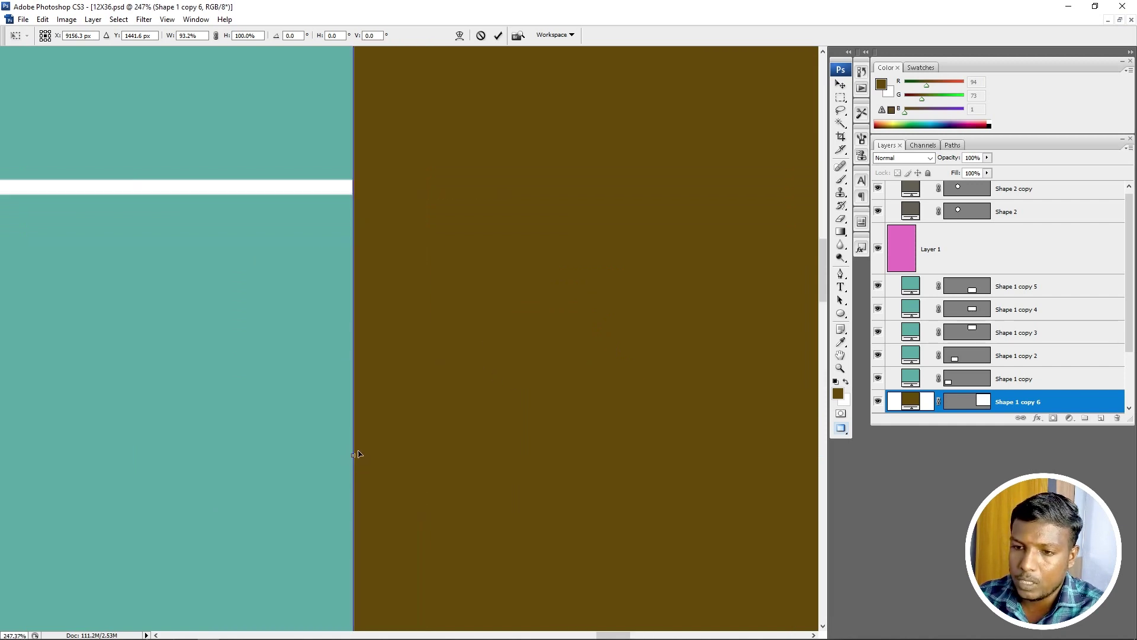
pyautogui.moveTo(355, 454); pyautogui.dragTo(371, 451)
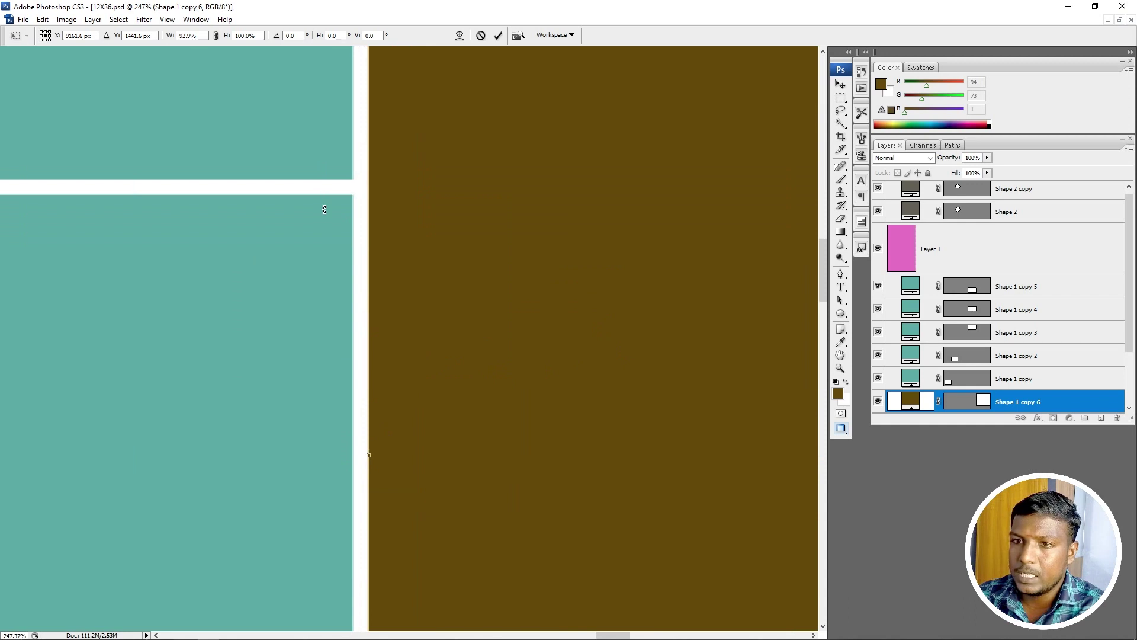
pyautogui.press('Return')
pyautogui.hotkey('ctrl', '0')
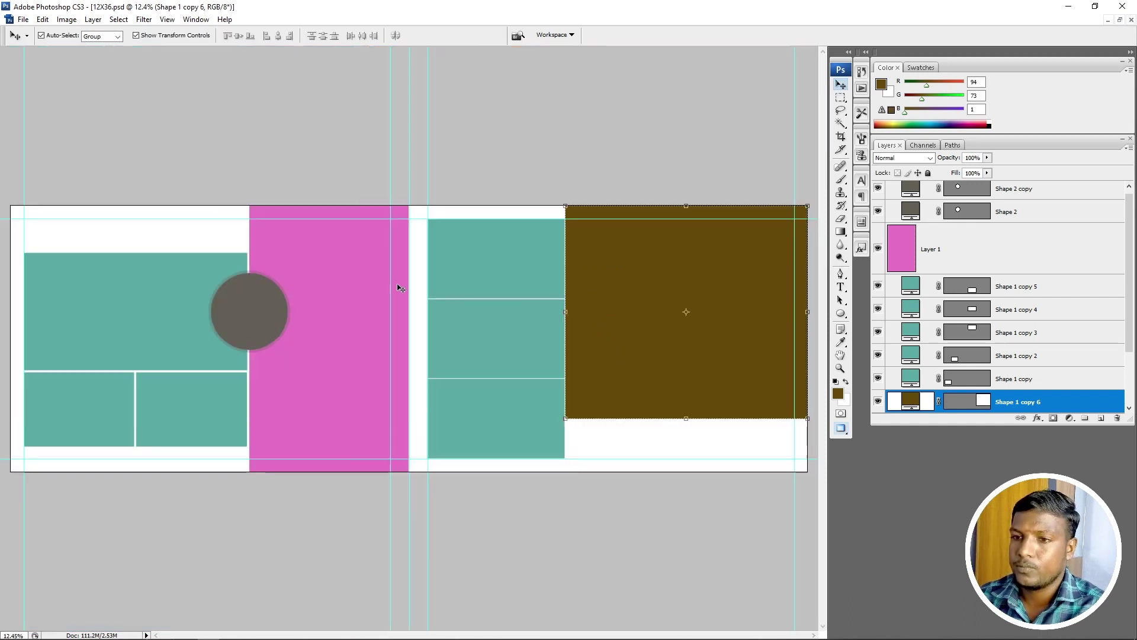
pyautogui.click(646, 574)
pyautogui.press('Tab')
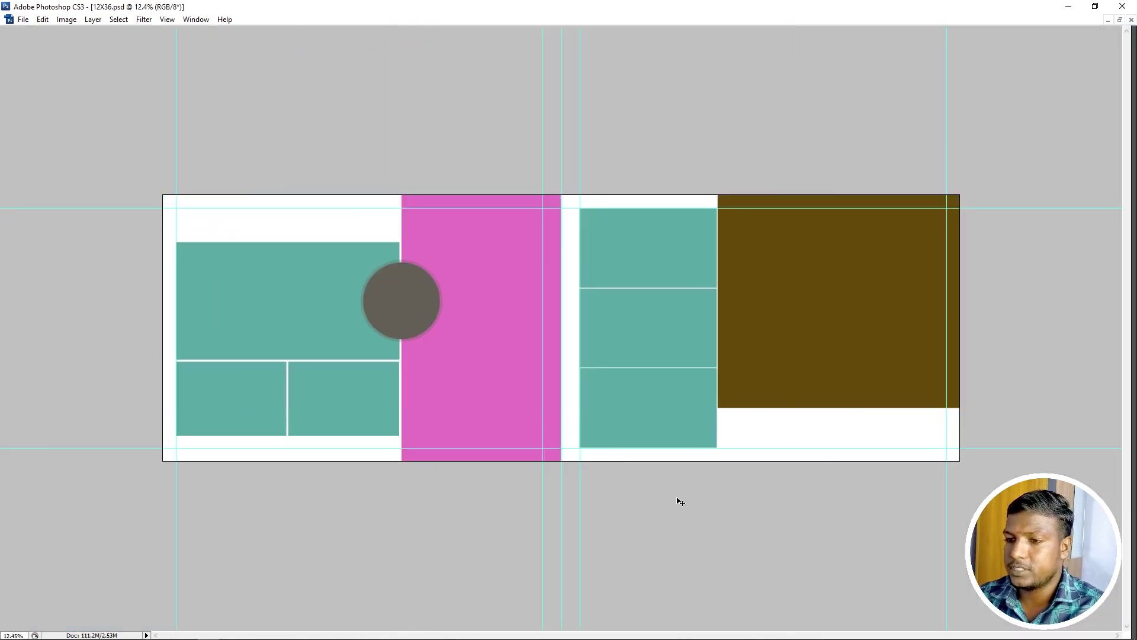
# Step: Save 12X36.psd, restore the panels, select Background, and close the Color and Swatches panels
pyautogui.hotkey('ctrl', 's')
pyautogui.click(699, 204)
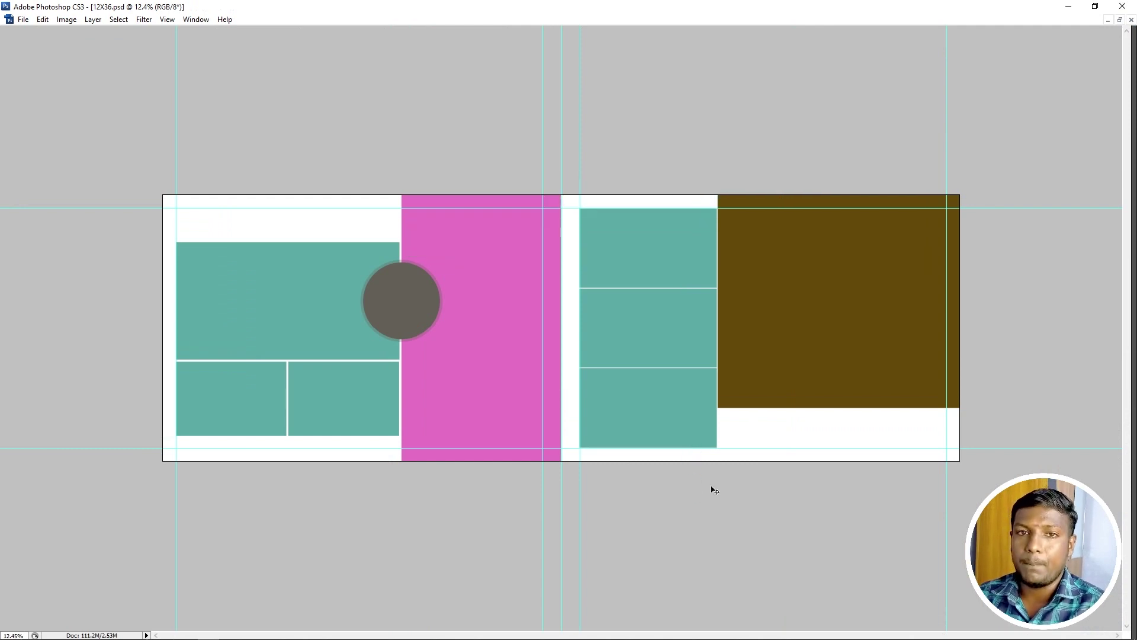
pyautogui.press('Tab')
pyautogui.scroll(-3, 965, 350)
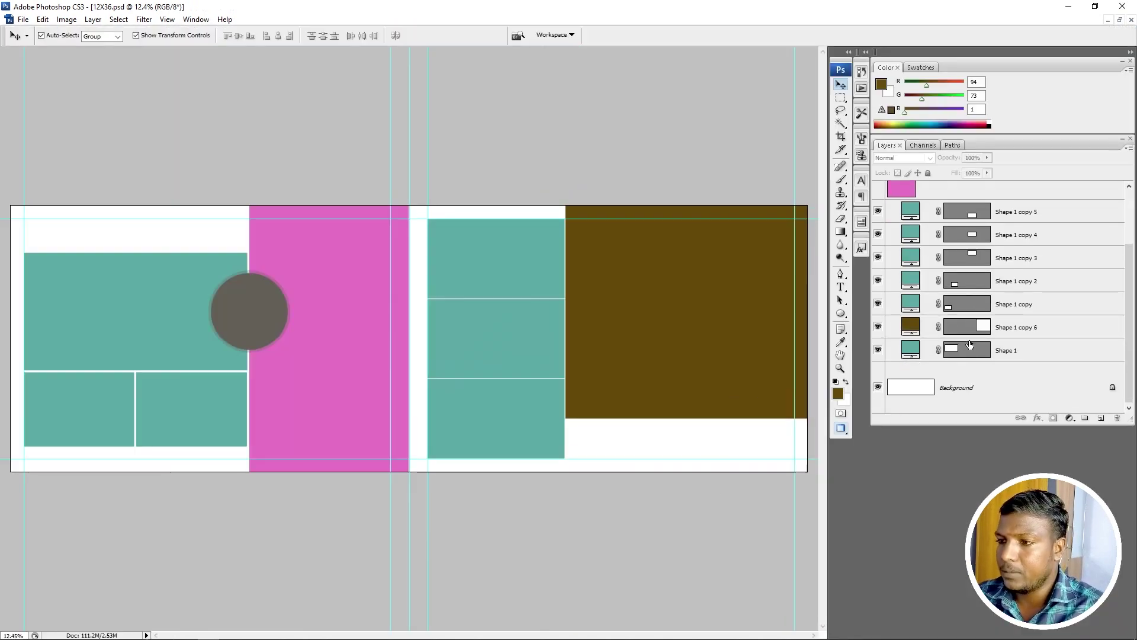
pyautogui.click(952, 396)
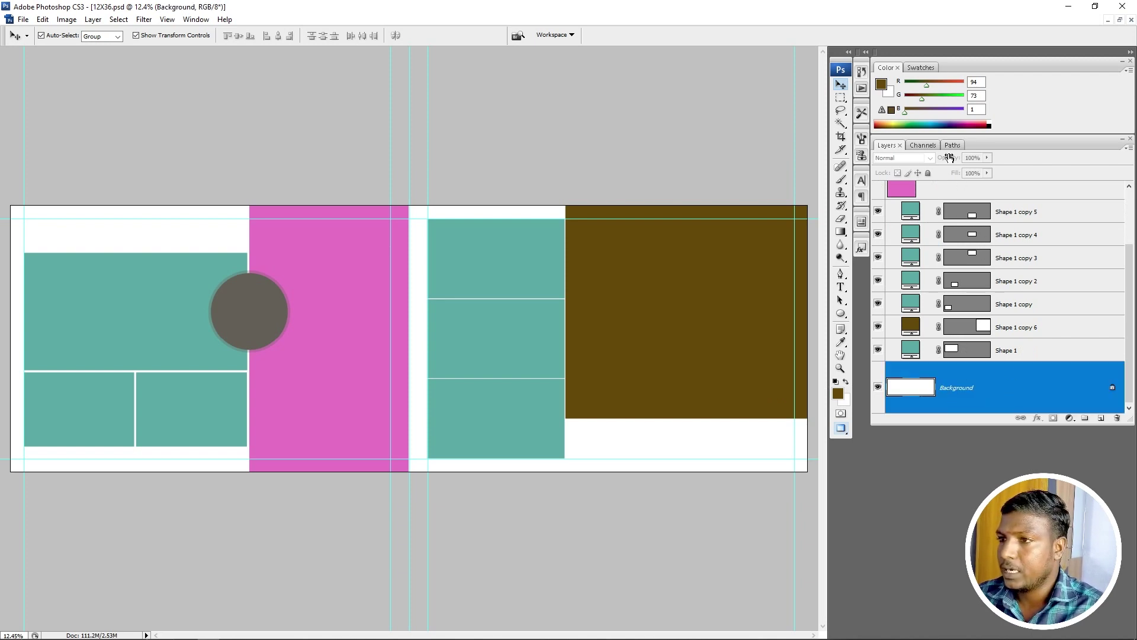
pyautogui.click(898, 67)
pyautogui.click(909, 67)
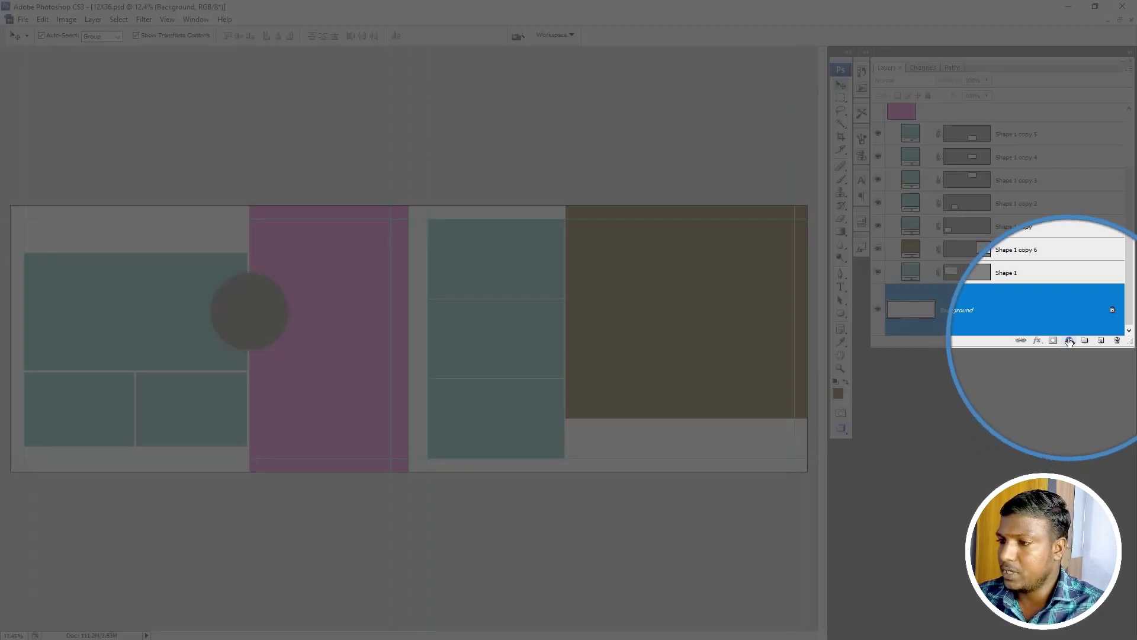
# Step: Start a Pattern Fill layer and try loading pattern files, then cancel it and switch to Downloads
pyautogui.click(1070, 341)
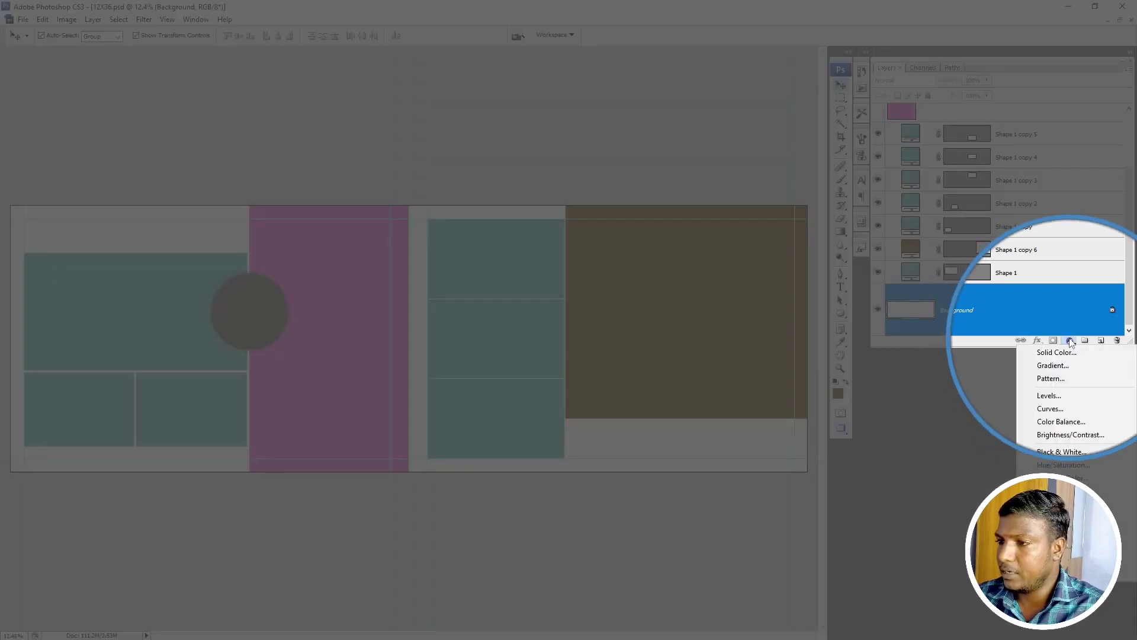
pyautogui.click(1052, 385)
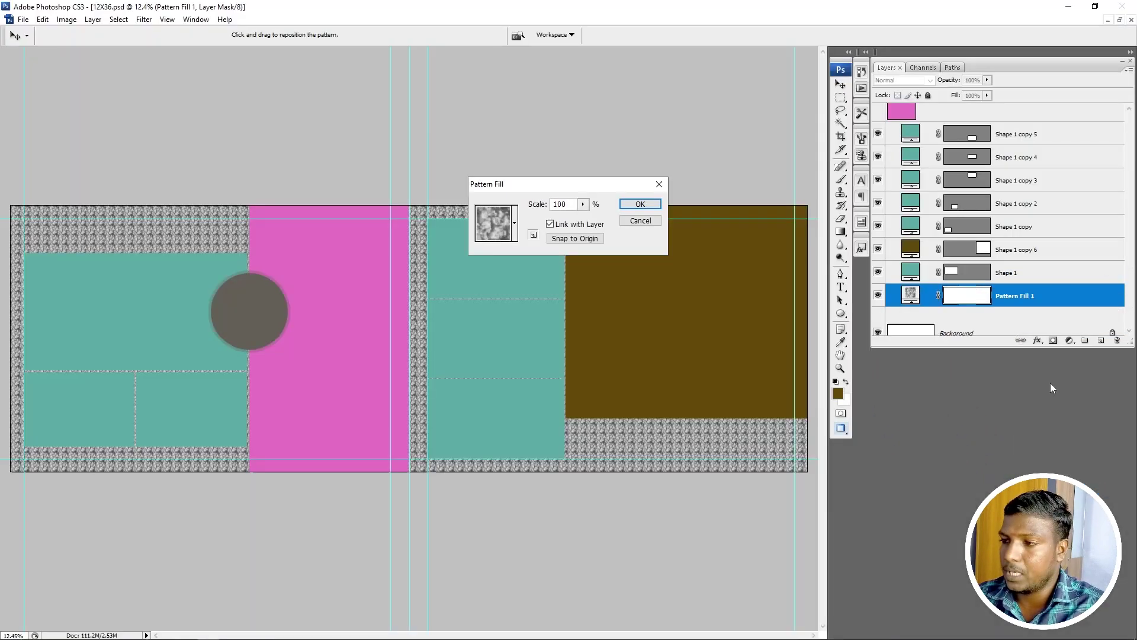
pyautogui.click(514, 224)
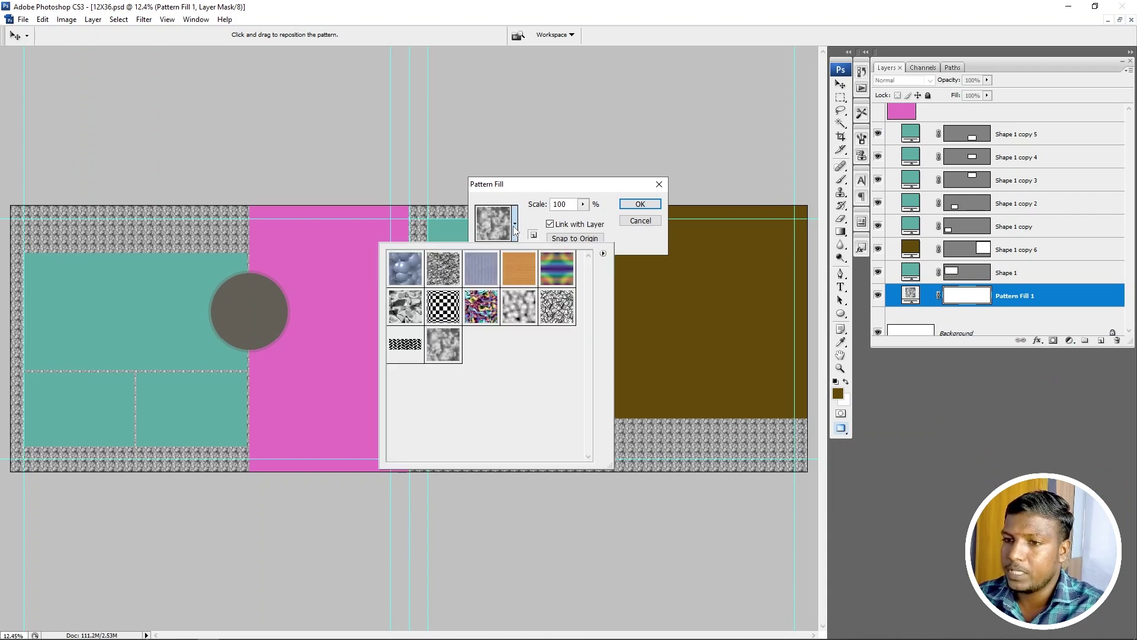
pyautogui.click(603, 254)
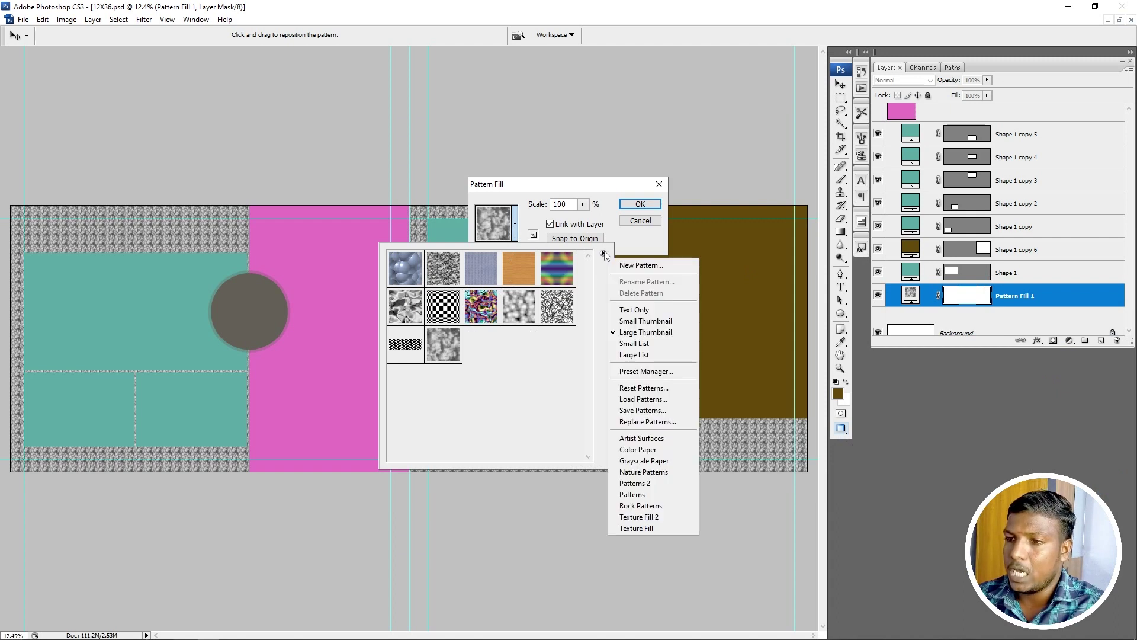
pyautogui.click(649, 408)
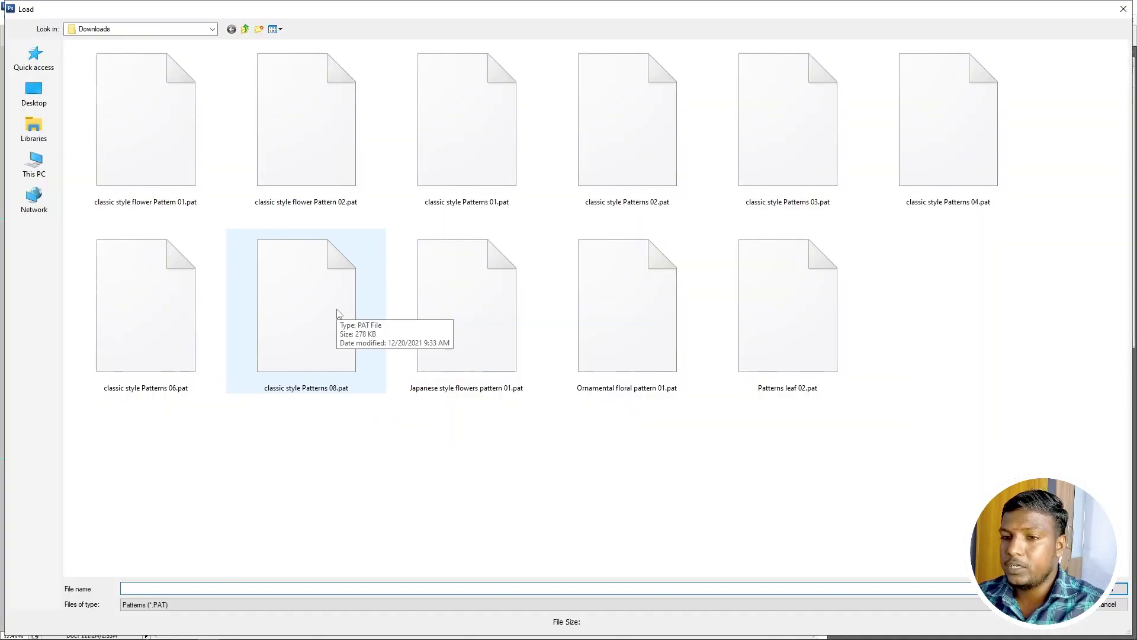
pyautogui.doubleClick(339, 312)
pyautogui.doubleClick(583, 315)
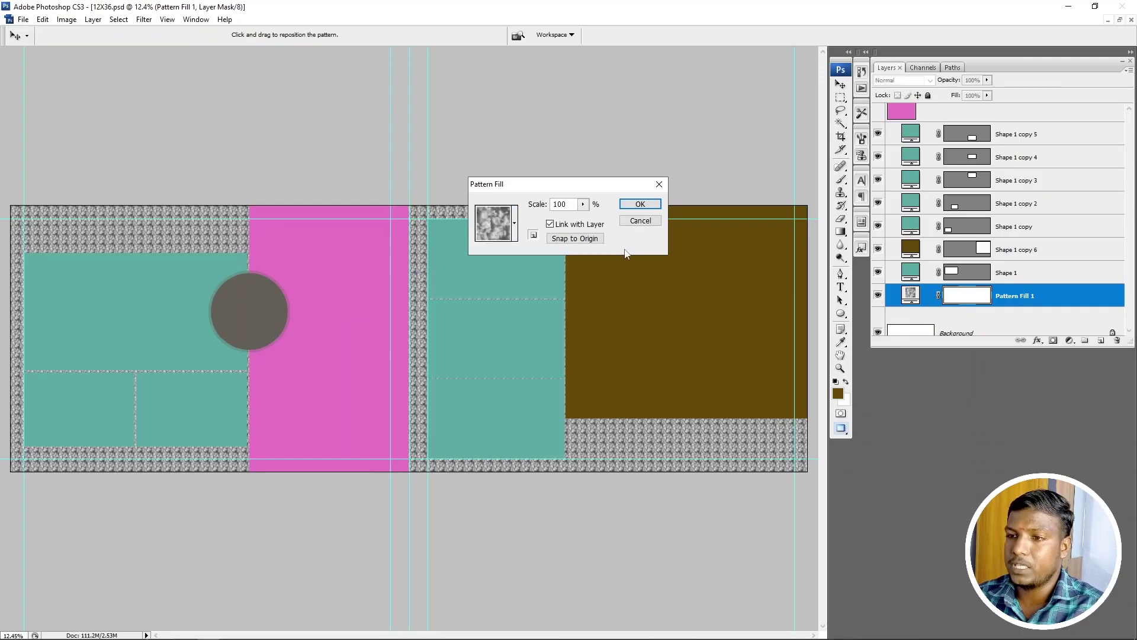
pyautogui.click(640, 221)
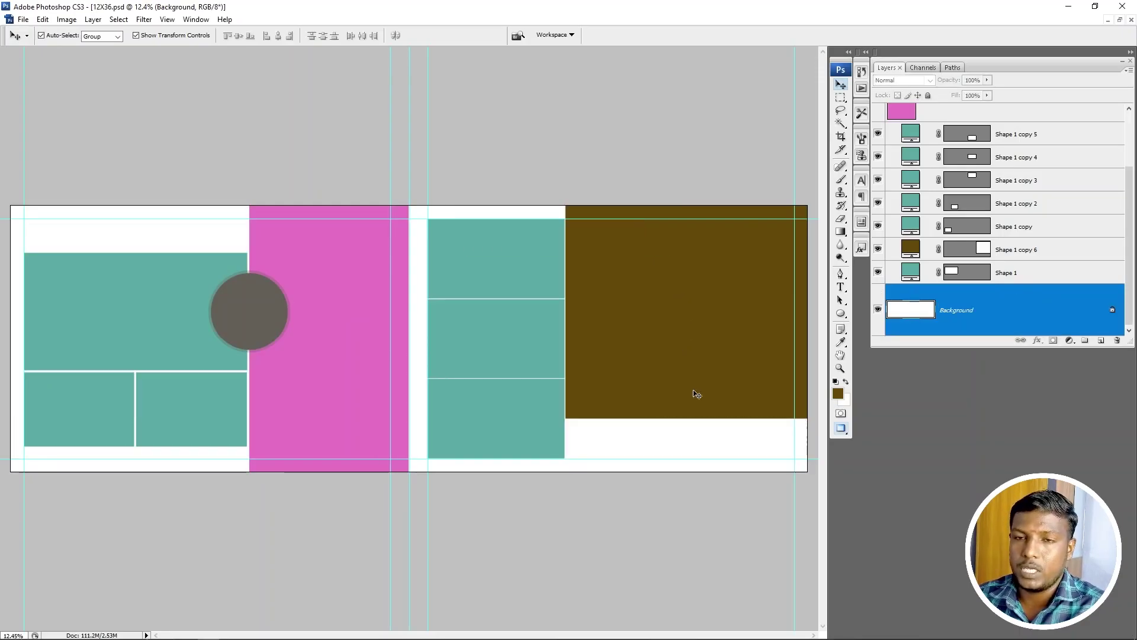
pyautogui.hotkey('alt', 'Tab')
pyautogui.hotkey('alt', 'Tab')
# Step: Select the .pat files from several File Explorer columns and drag them into Photoshop
pyautogui.click(284, 196)
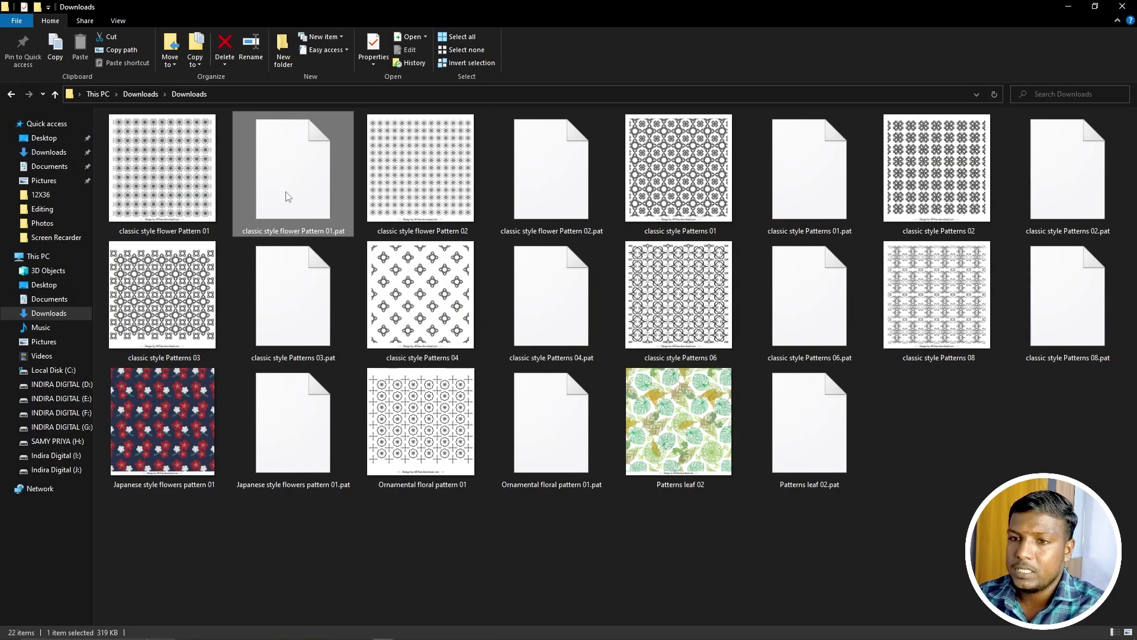
pyautogui.moveTo(277, 554); pyautogui.dragTo(280, 207)
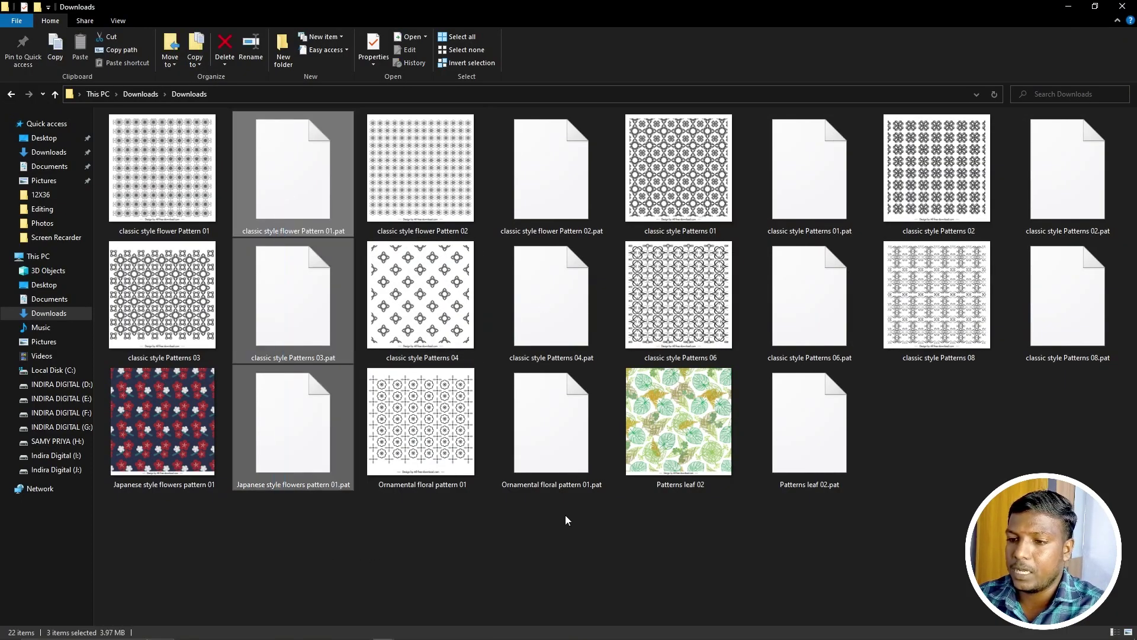
pyautogui.moveTo(557, 521); pyautogui.dragTo(558, 195)
pyautogui.moveTo(825, 551); pyautogui.dragTo(800, 175)
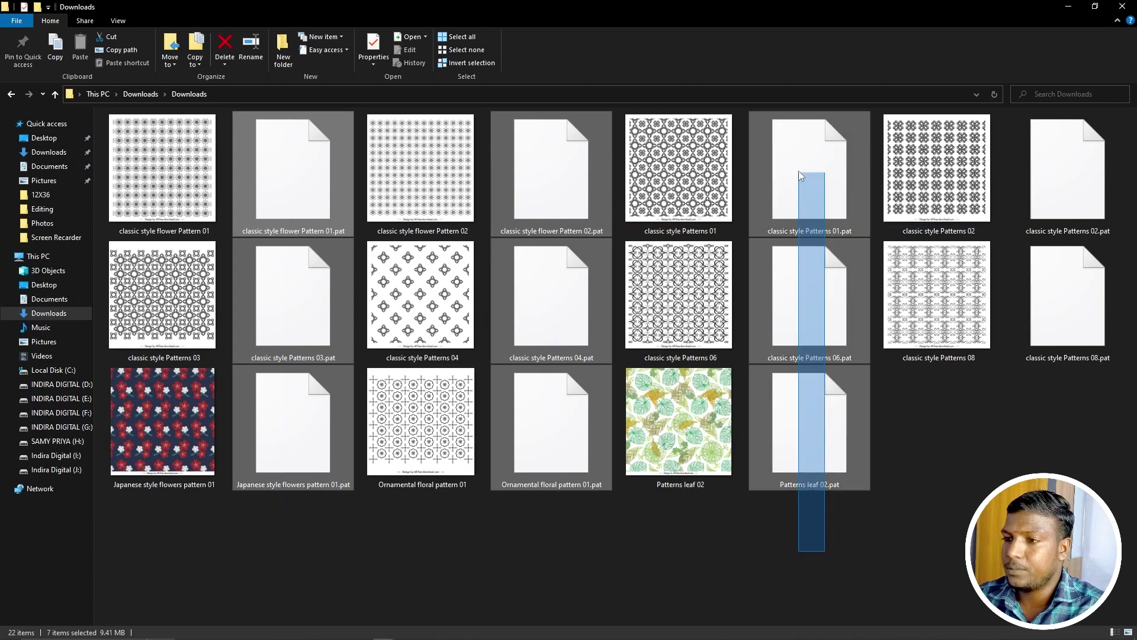
pyautogui.moveTo(1081, 459)
pyautogui.mouseDown()
pyautogui.moveTo(1066, 211)
pyautogui.moveTo(308, 202)
pyautogui.moveTo(840, 336)
pyautogui.moveTo(835, 231)
pyautogui.mouseUp()
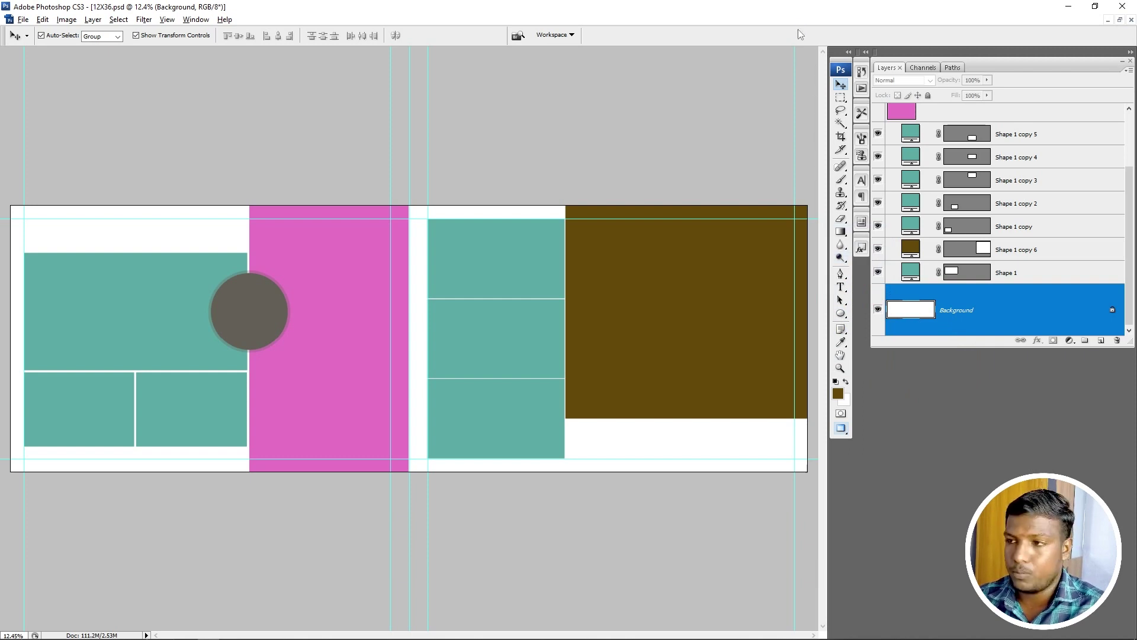
# Step: Add a Pattern fill layer and preview newly loaded patterns on the background
pyautogui.click(1071, 343)
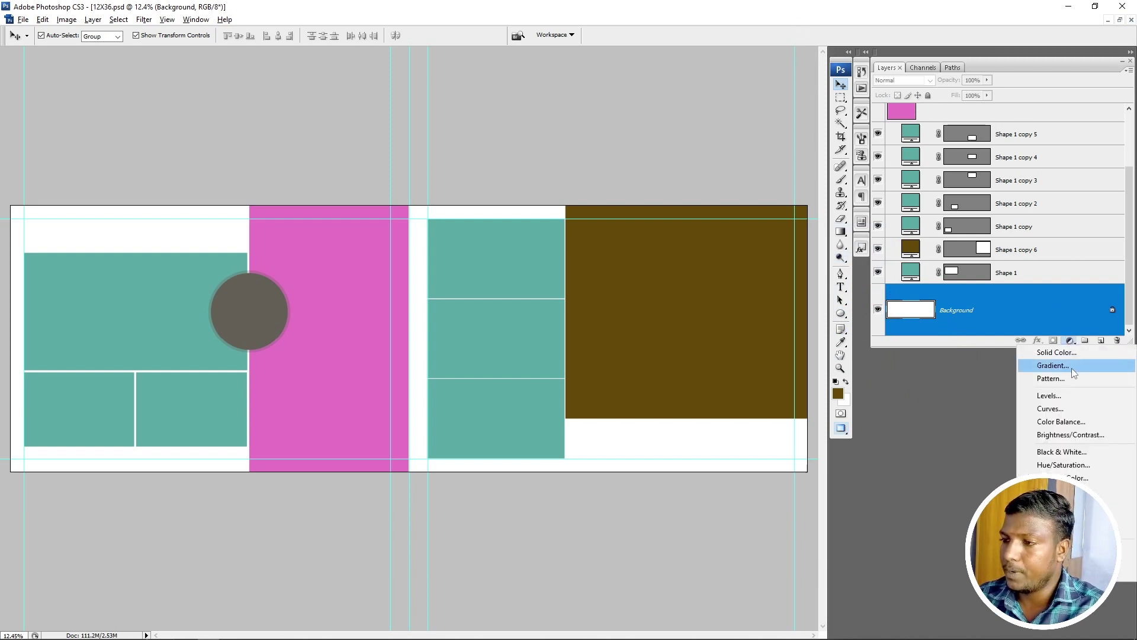
pyautogui.click(1075, 382)
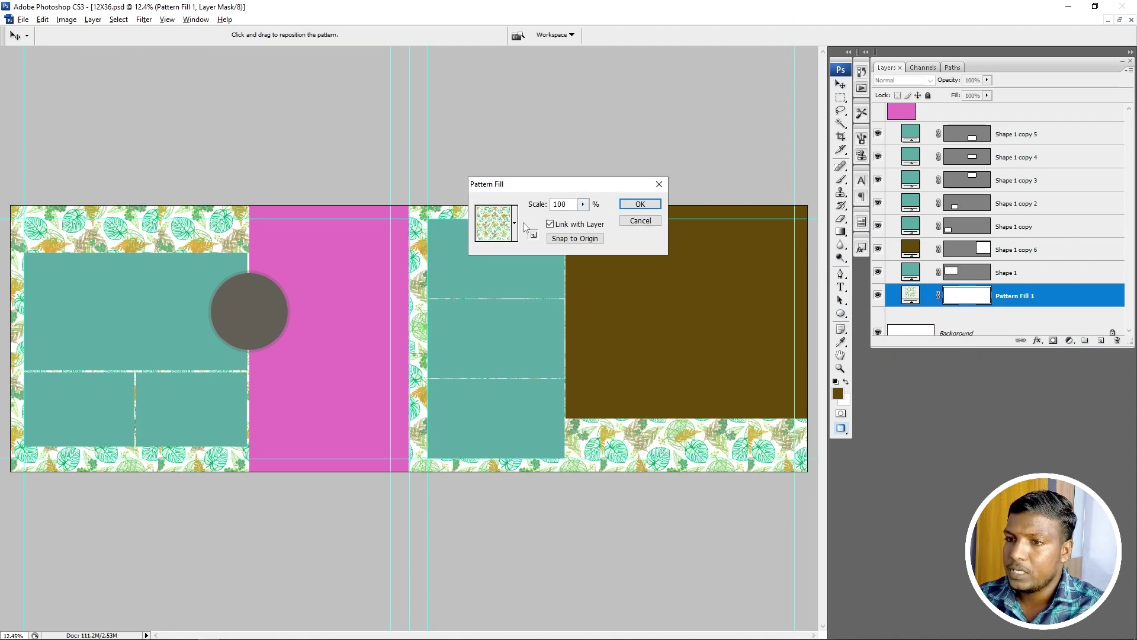
pyautogui.click(515, 224)
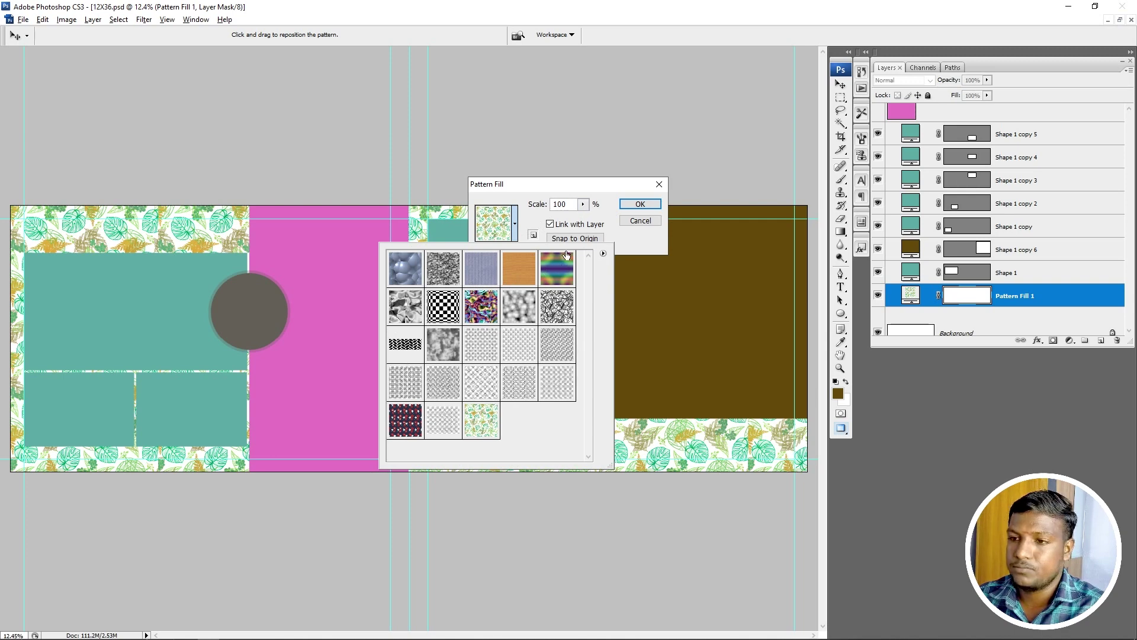
pyautogui.click(603, 253)
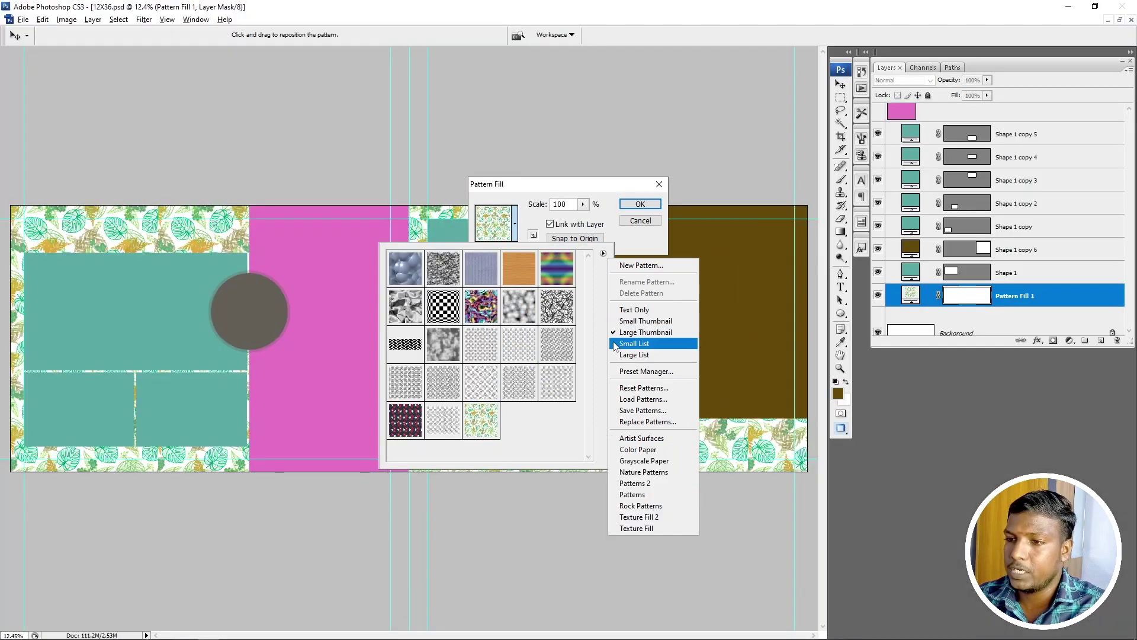
pyautogui.click(557, 425)
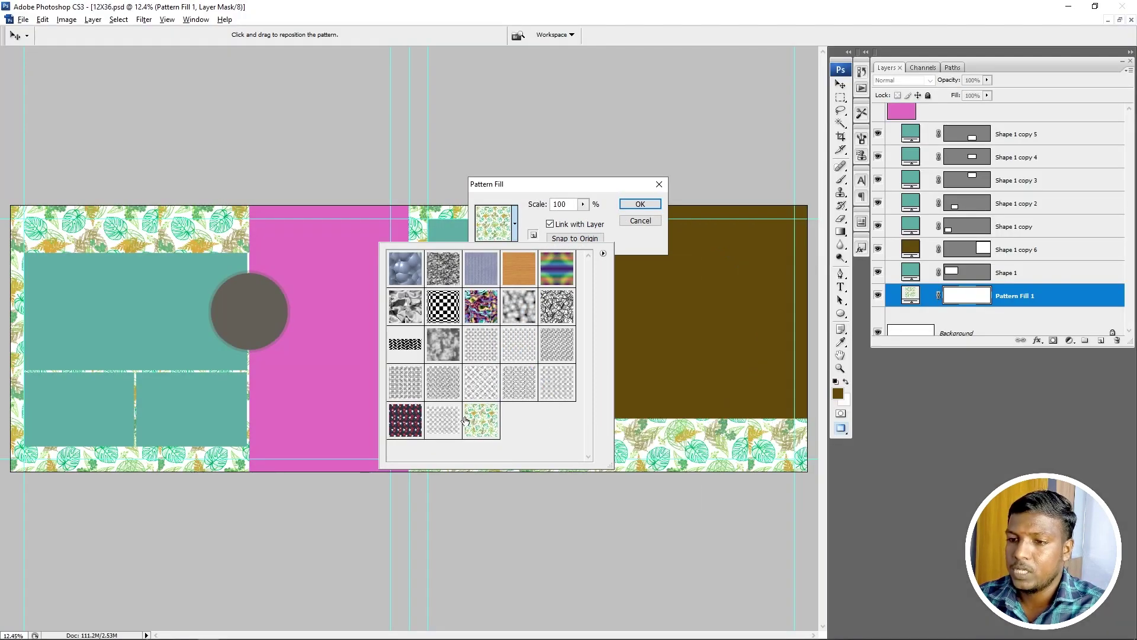
pyautogui.click(408, 388)
pyautogui.click(443, 384)
# Step: Compare several ornamental patterns on the background and zoom in to inspect the fill
pyautogui.click(477, 389)
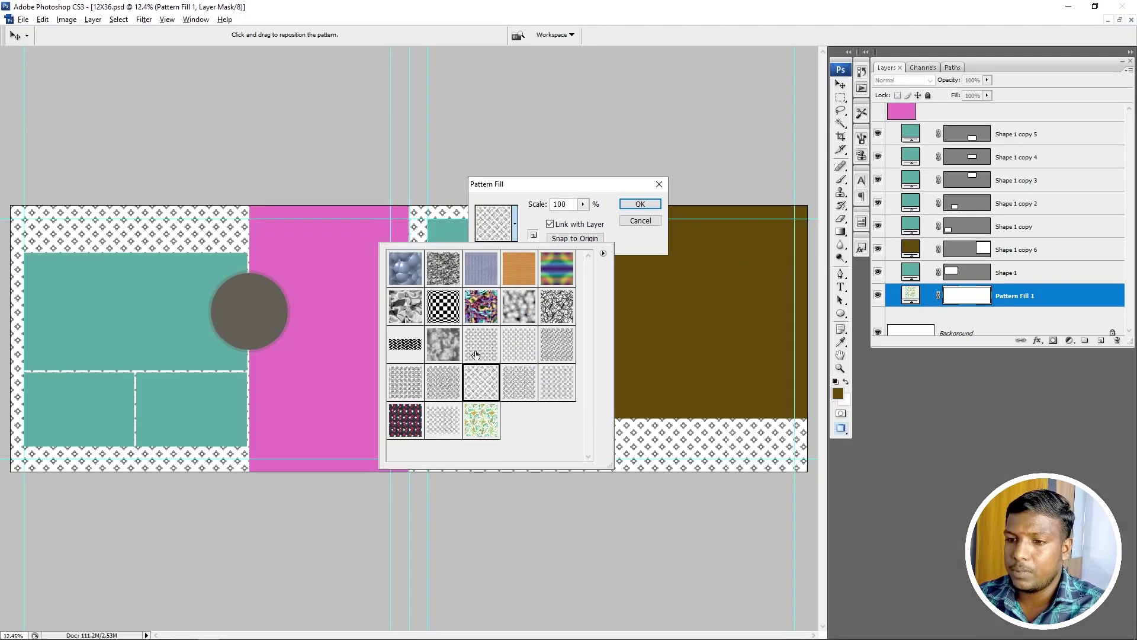
pyautogui.click(481, 343)
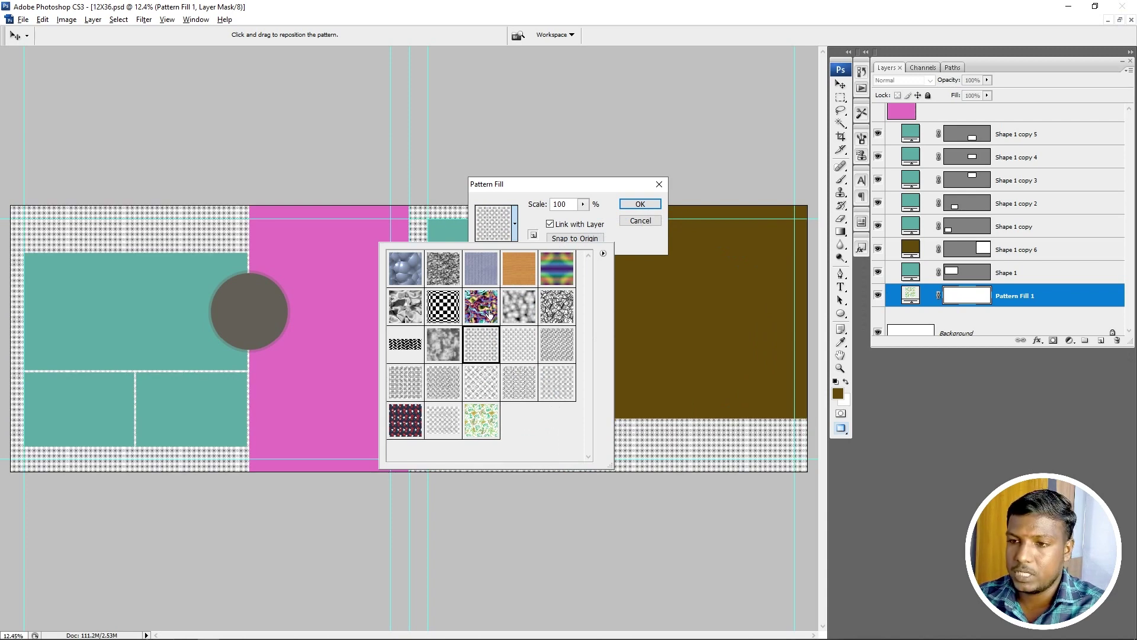
pyautogui.click(443, 306)
pyautogui.click(513, 335)
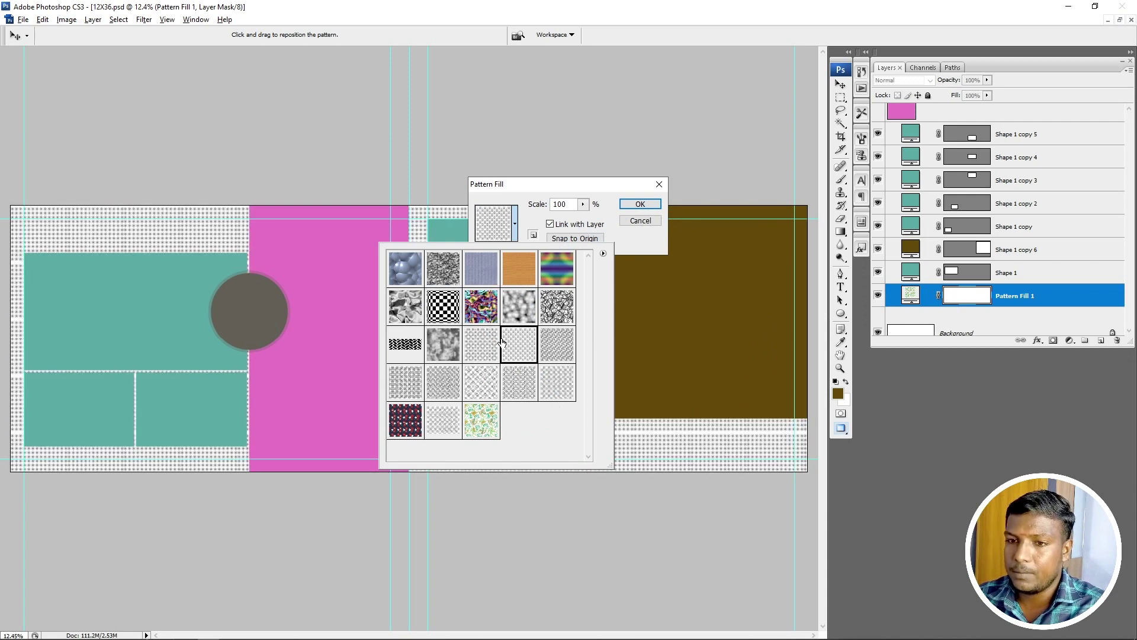
pyautogui.click(469, 340)
pyautogui.click(230, 197)
pyautogui.moveTo(200, 206); pyautogui.dragTo(286, 268)
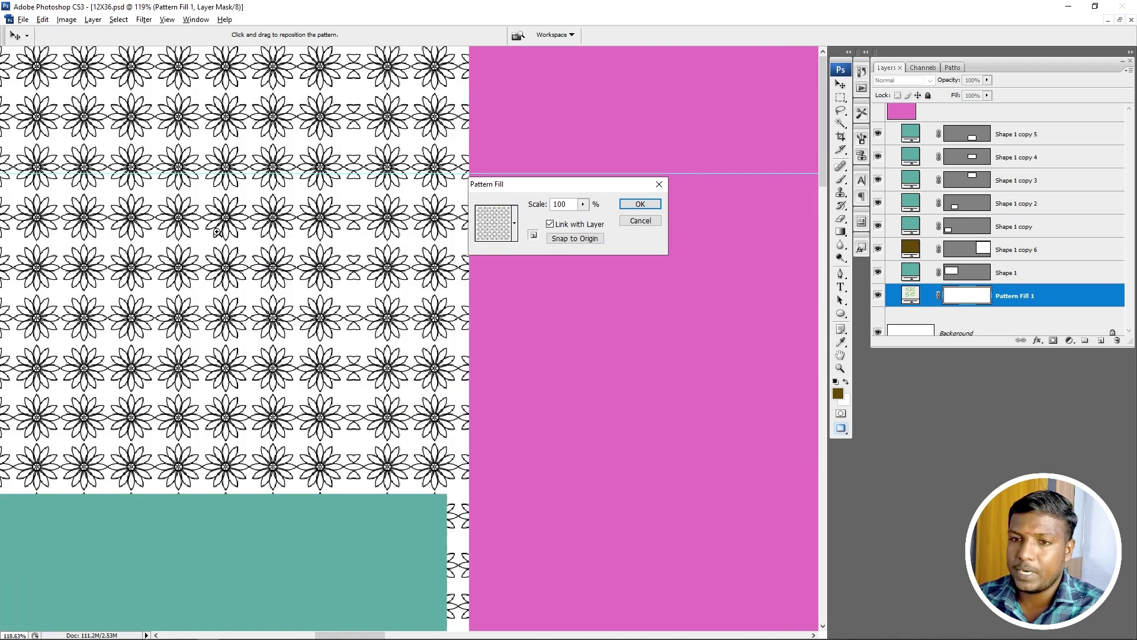
# Step: Choose the ornamental cross pattern, scale it to 90%, and confirm the fill
pyautogui.click(513, 234)
pyautogui.click(485, 388)
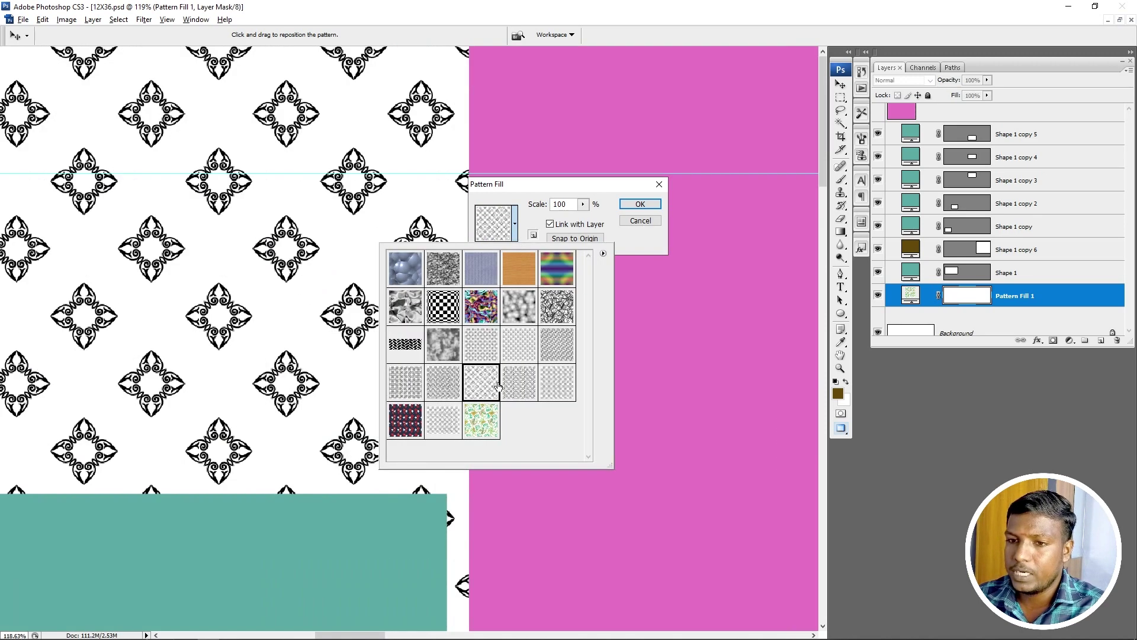
pyautogui.click(307, 274)
pyautogui.hotkey('ctrl', '0')
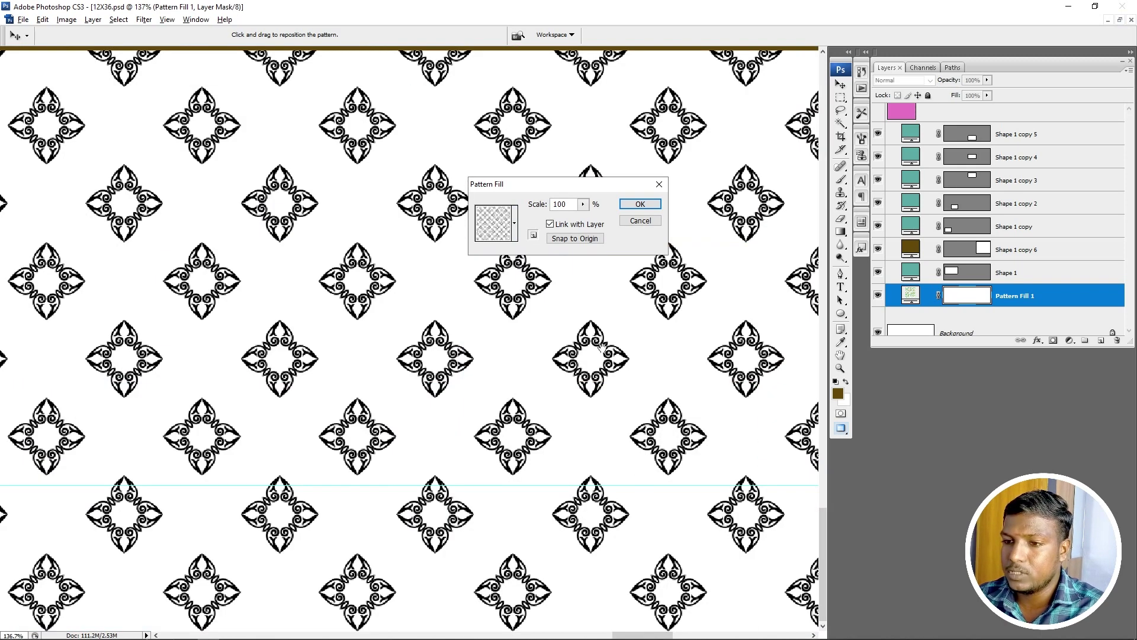
pyautogui.doubleClick(574, 205)
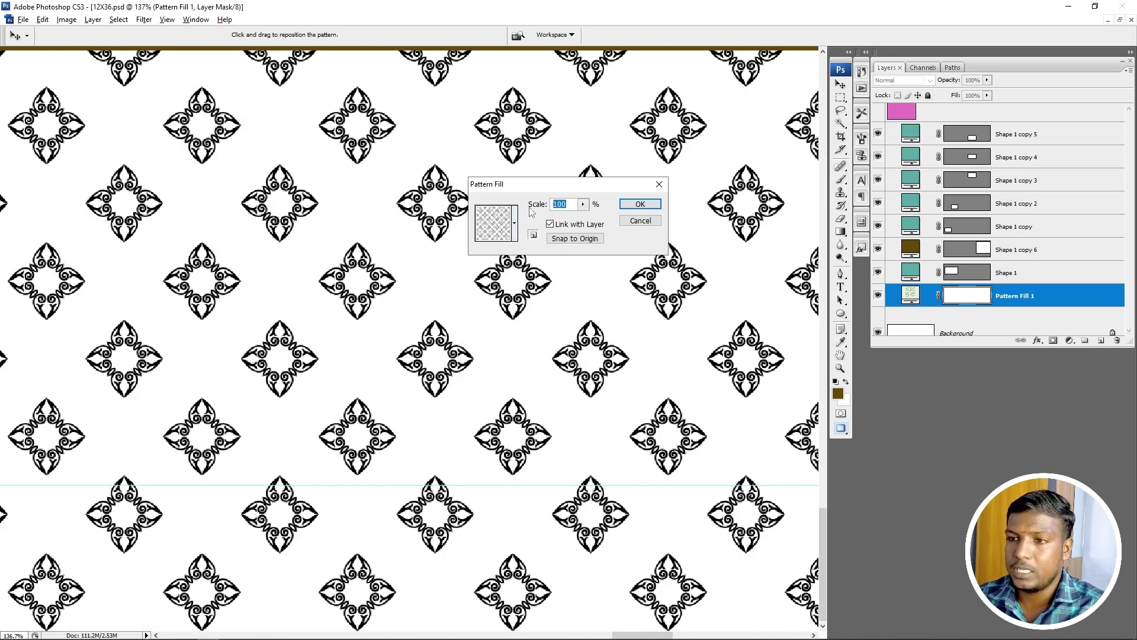
pyautogui.press('Down')
pyautogui.press('Down')
pyautogui.press('Down')
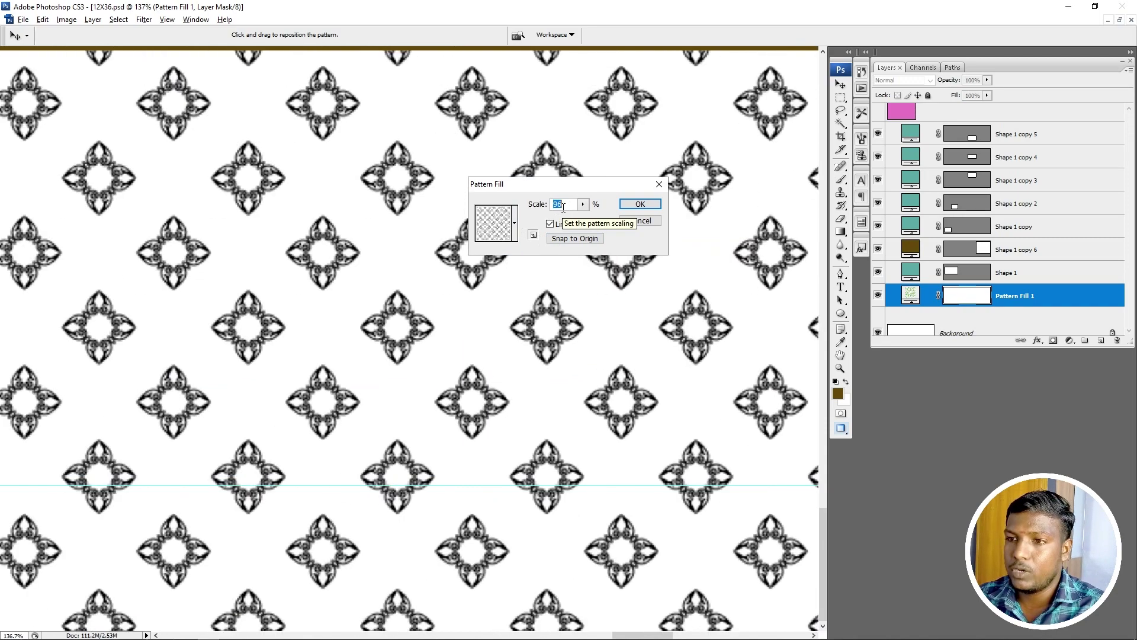
pyautogui.press('Up')
pyautogui.press('Up')
pyautogui.press('Up')
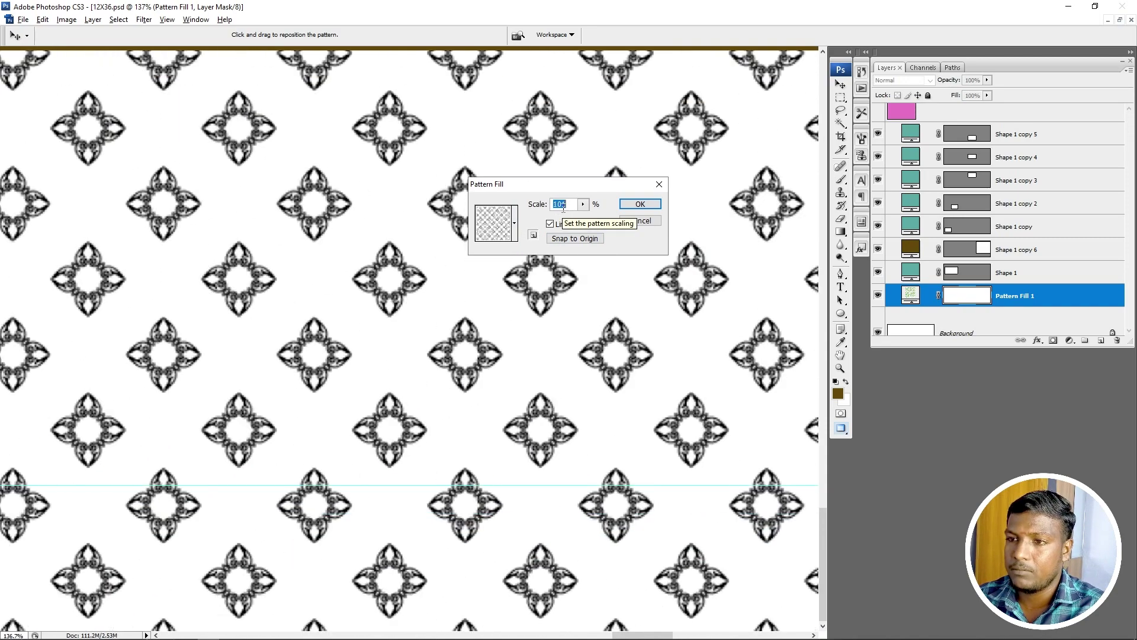
pyautogui.press('Up')
pyautogui.press('Up')
pyautogui.press('Up')
pyautogui.press('Up')
pyautogui.press('Up')
pyautogui.press('Down')
pyautogui.press('Down')
pyautogui.press('Down')
pyautogui.press('Down')
pyautogui.press('Down')
pyautogui.press('Down')
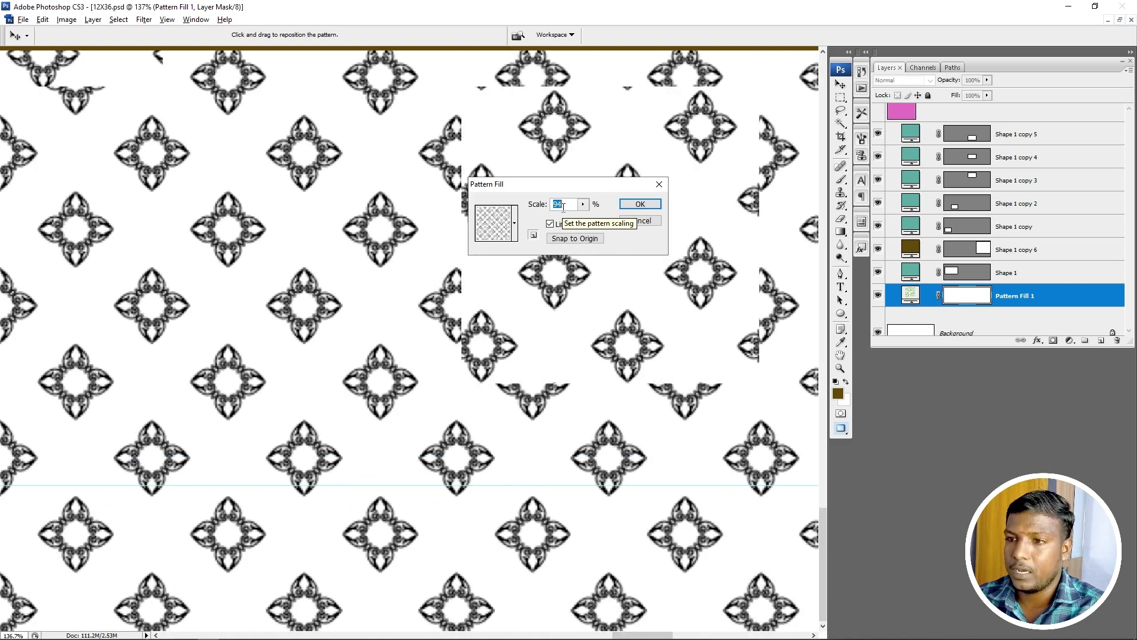
pyautogui.press('Down')
pyautogui.press('Down')
pyautogui.press('Down')
pyautogui.press('Down')
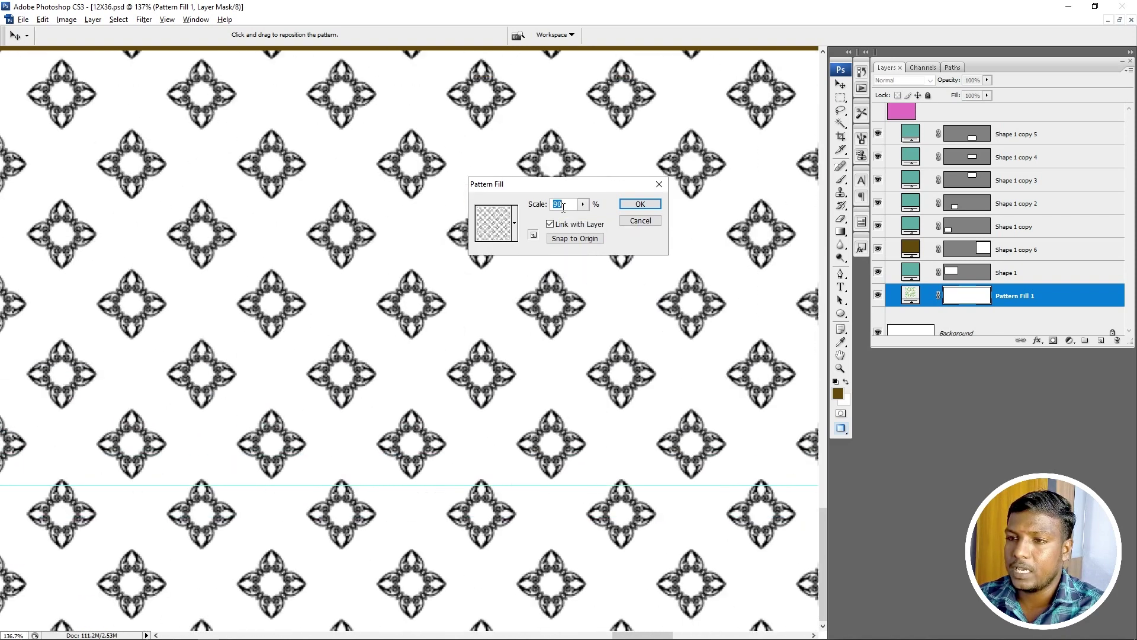
pyautogui.press('Return')
pyautogui.hotkey('ctrl', '0')
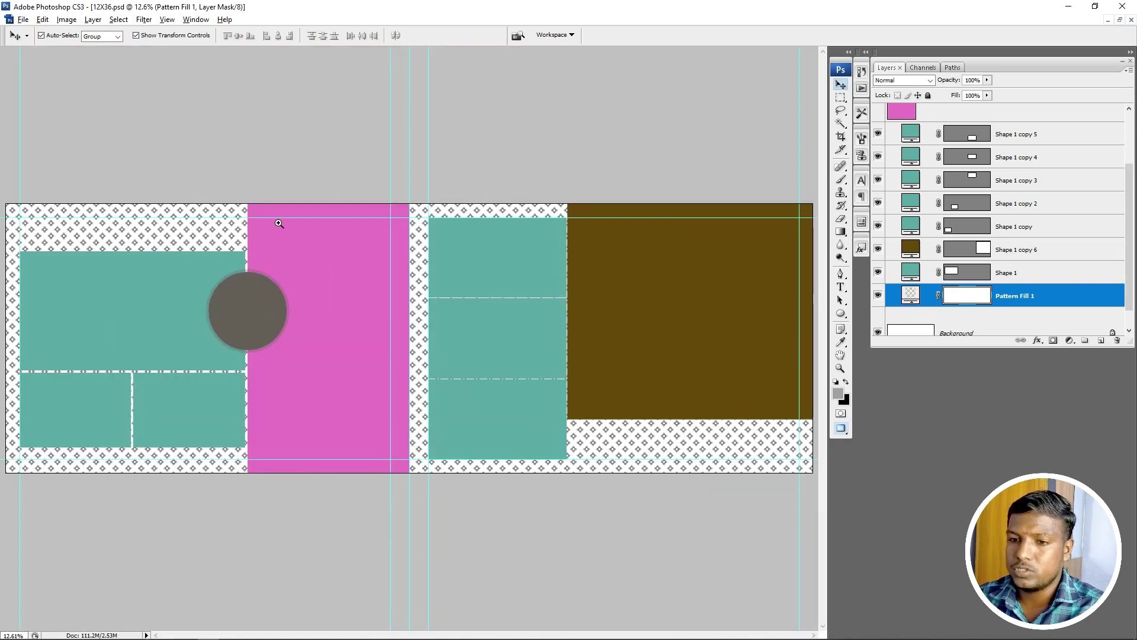
pyautogui.moveTo(12, 207); pyautogui.dragTo(201, 310)
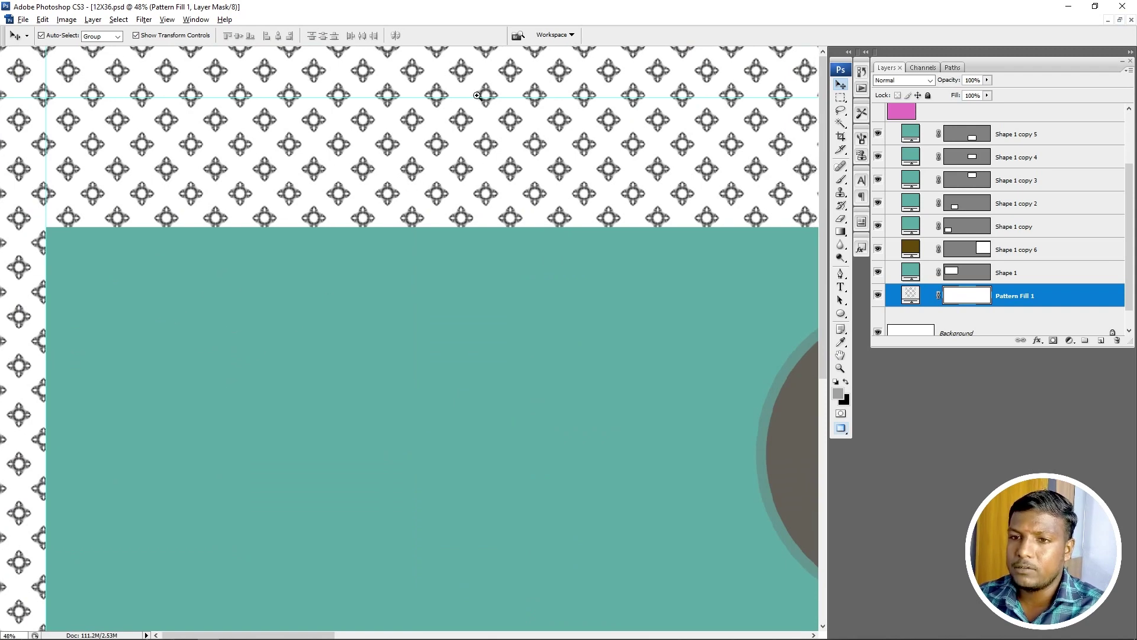
pyautogui.moveTo(478, 96); pyautogui.dragTo(315, 249)
pyautogui.rightClick(410, 255)
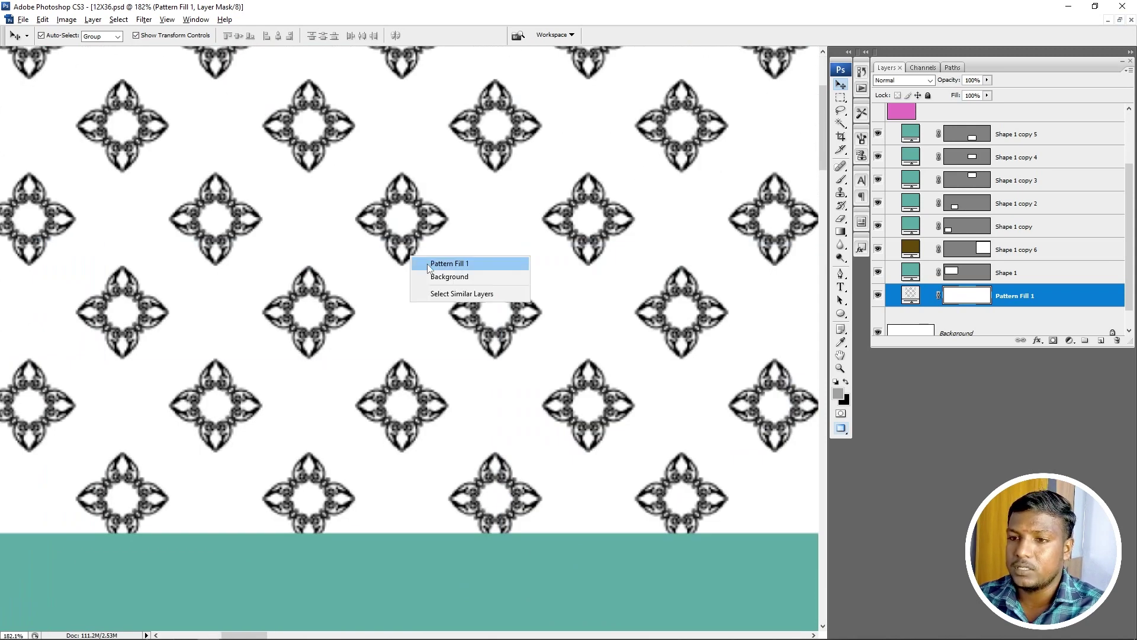
pyautogui.click(427, 264)
pyautogui.hotkey('ctrl', '0')
pyautogui.scroll(2, 741, 450)
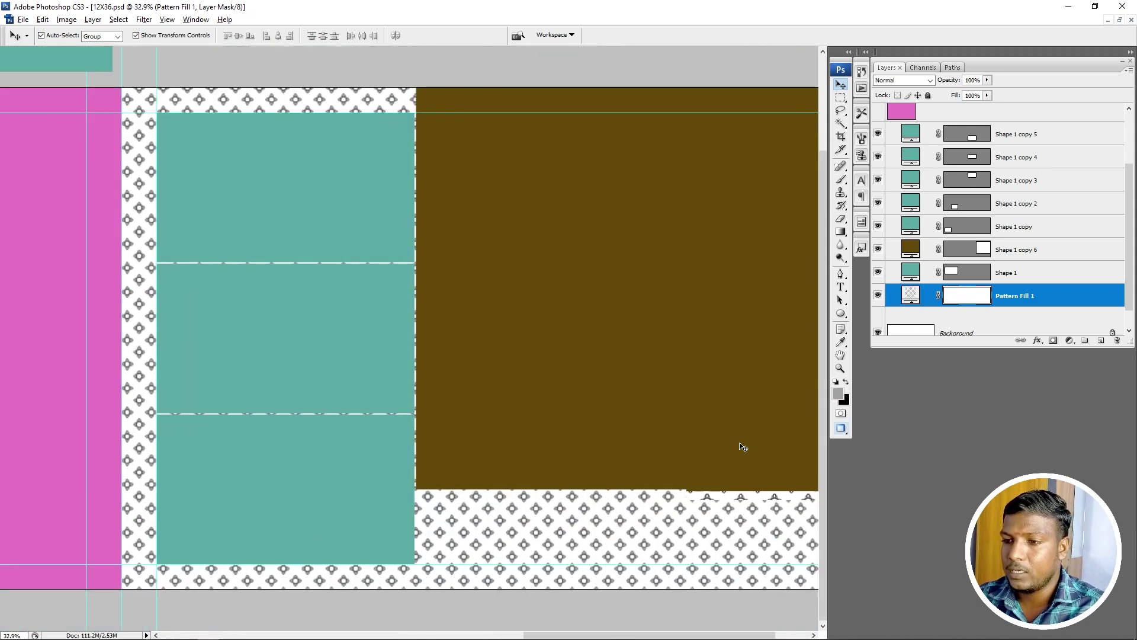
pyautogui.scroll(2, 740, 450)
pyautogui.scroll(2, 740, 450)
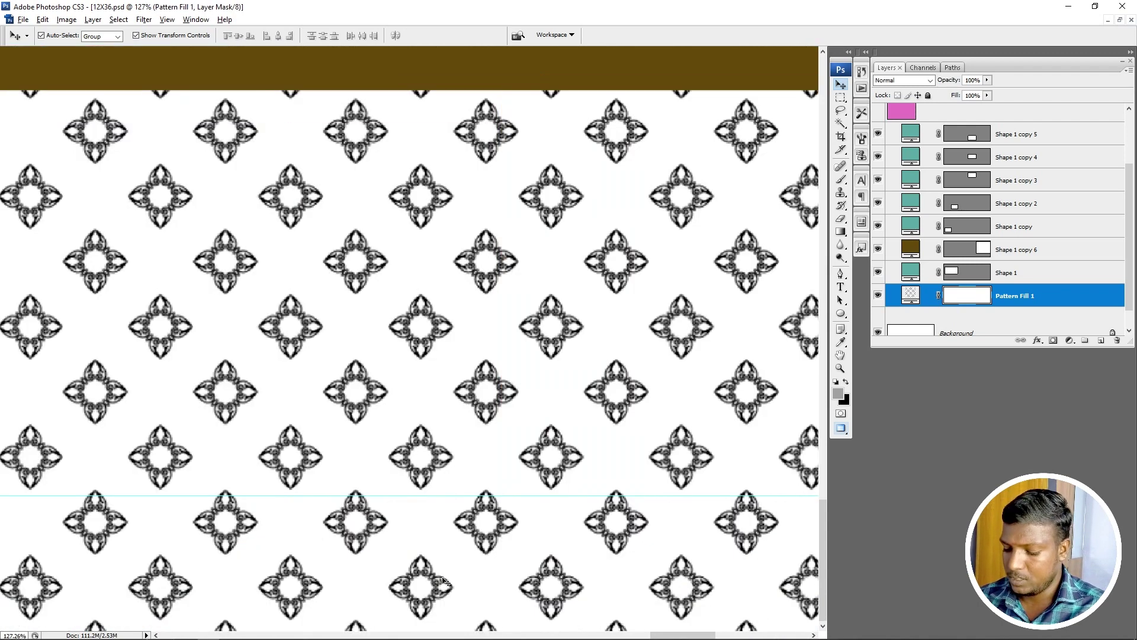
pyautogui.press('2')
pyautogui.hotkey('ctrl', '0')
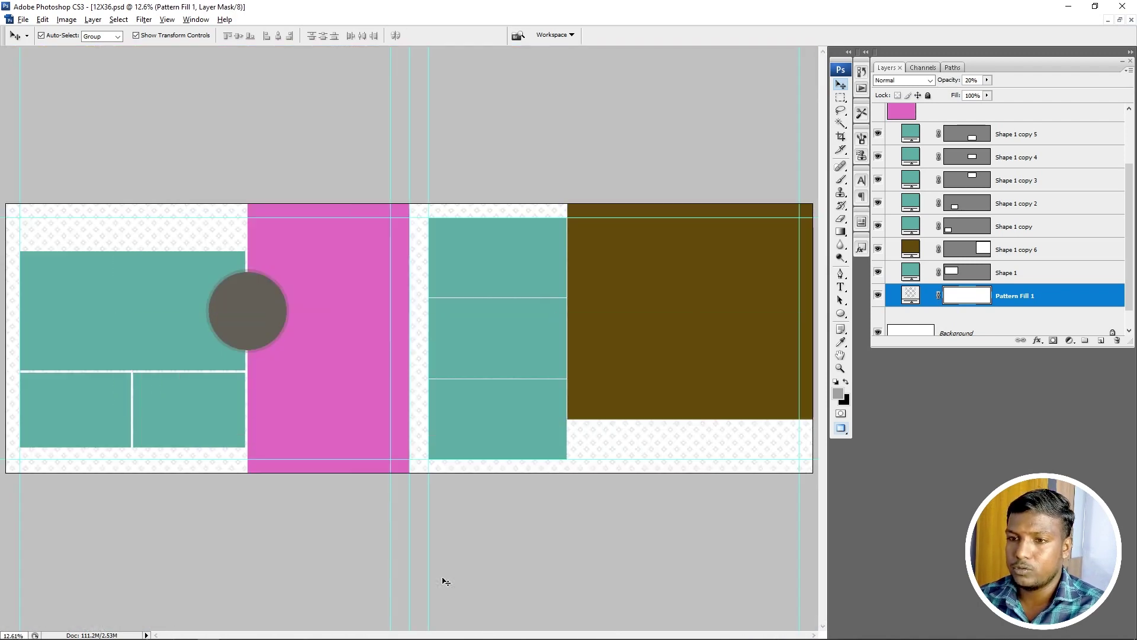
pyautogui.moveTo(584, 384); pyautogui.dragTo(723, 491)
pyautogui.press('0')
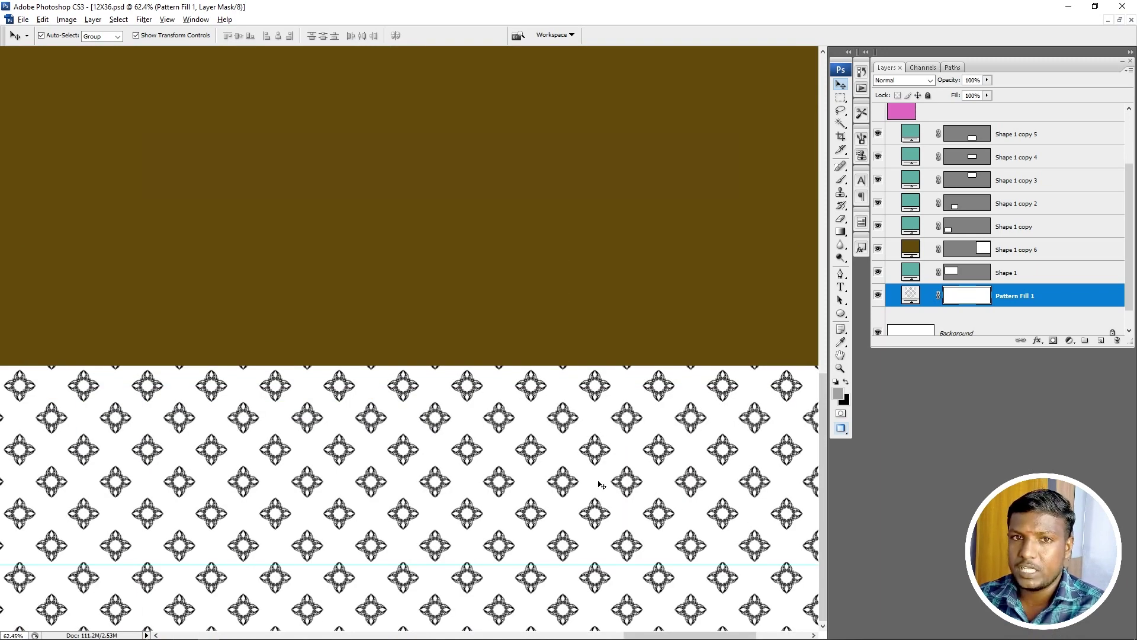
# Step: Add a Color Balance layer with Magenta/Green +100 and Yellow/Blue -100 to tint the pattern green
pyautogui.click(1069, 340)
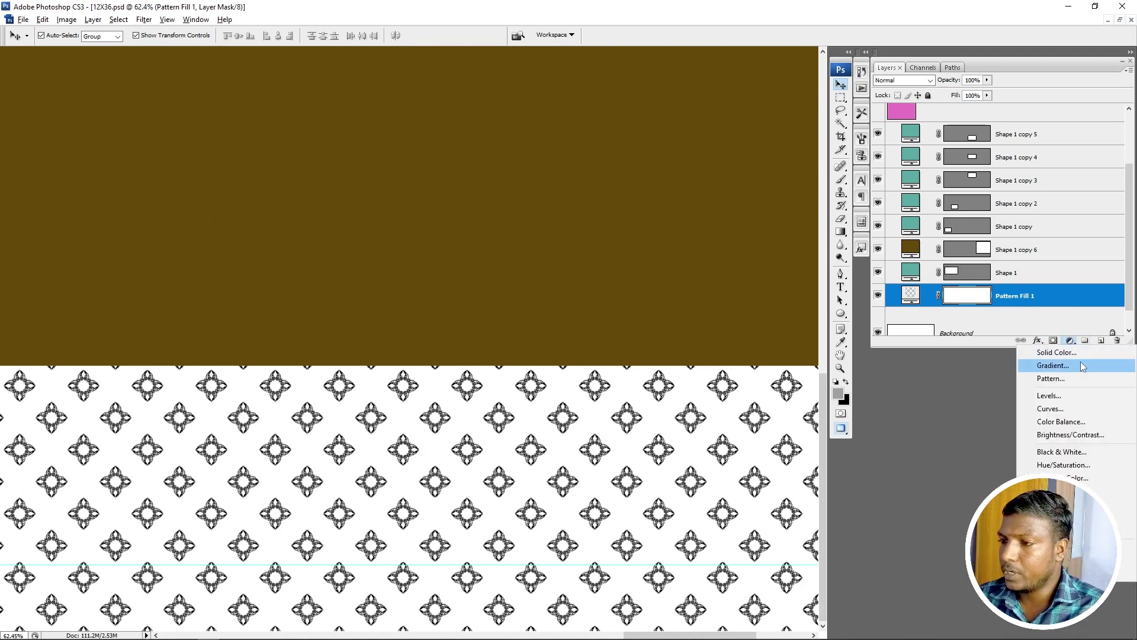
pyautogui.click(1084, 422)
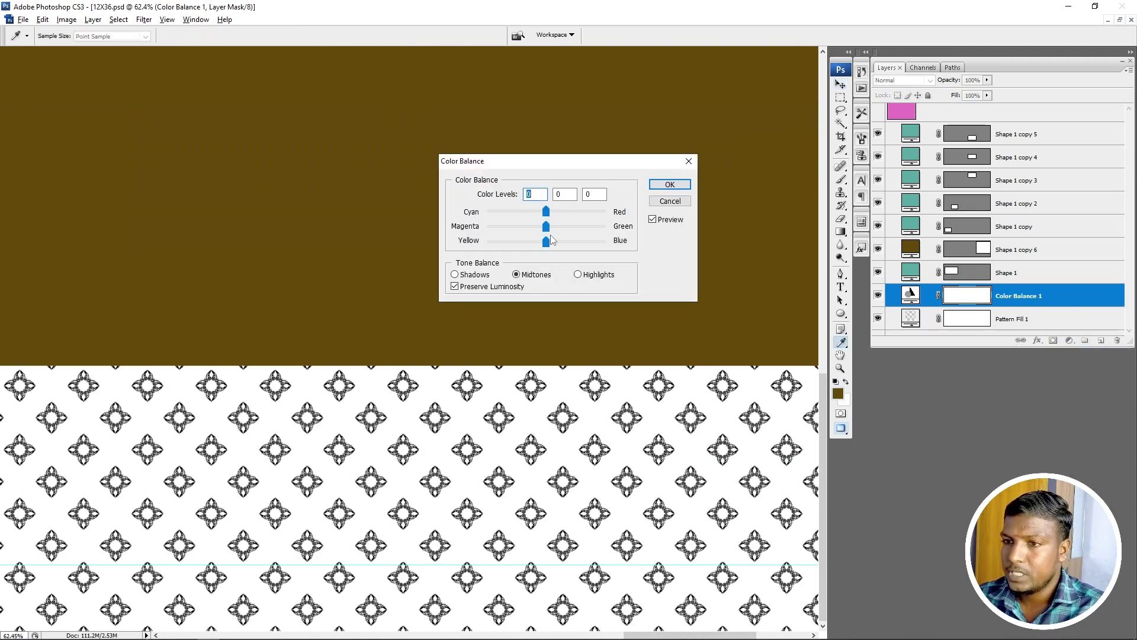
pyautogui.hotkey('ctrl', '0')
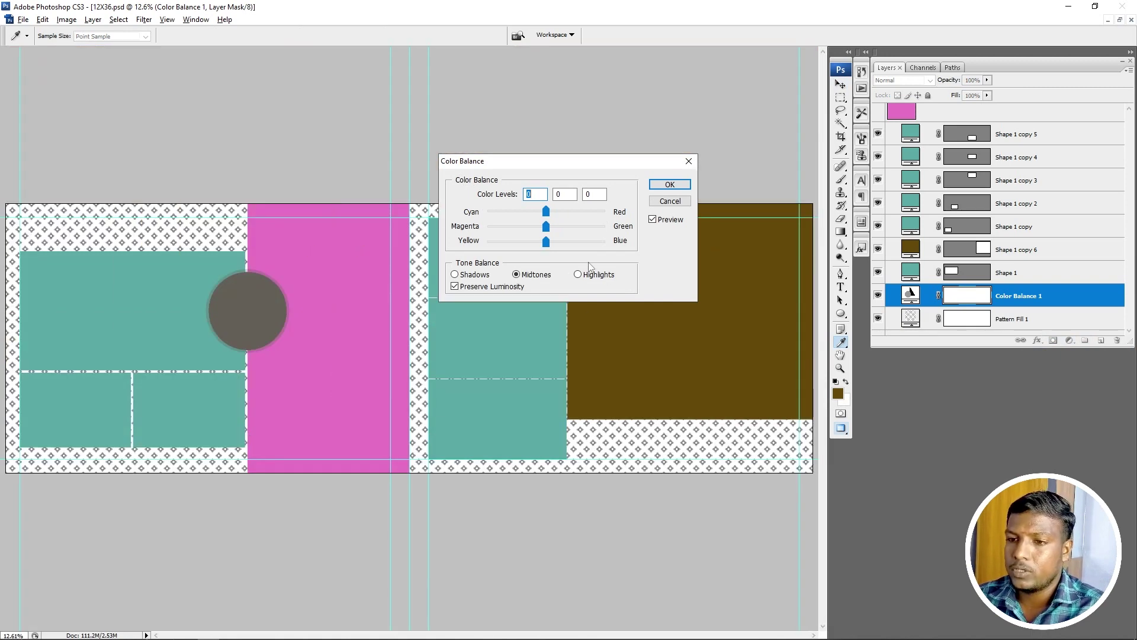
pyautogui.hotkey('ctrl', '+')
pyautogui.hotkey('ctrl', '+')
pyautogui.hotkey('ctrl', '+')
pyautogui.hotkey('ctrl', '+')
pyautogui.hotkey('ctrl', '+')
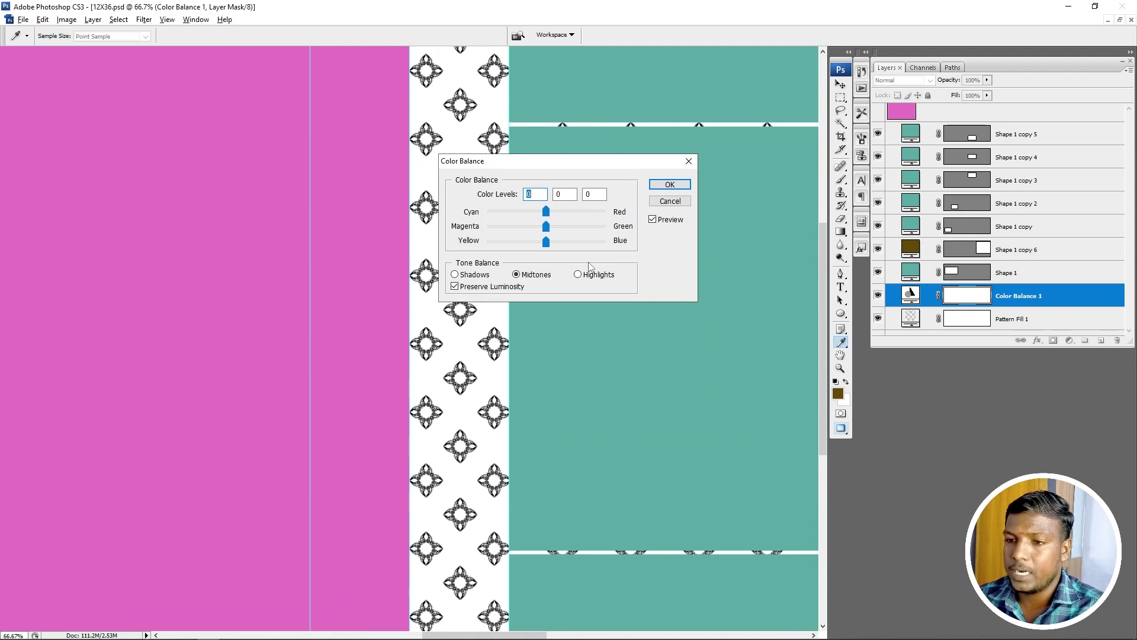
pyautogui.moveTo(546, 226)
pyautogui.mouseDown()
pyautogui.moveTo(606, 225)
pyautogui.moveTo(487, 242)
pyautogui.mouseUp()
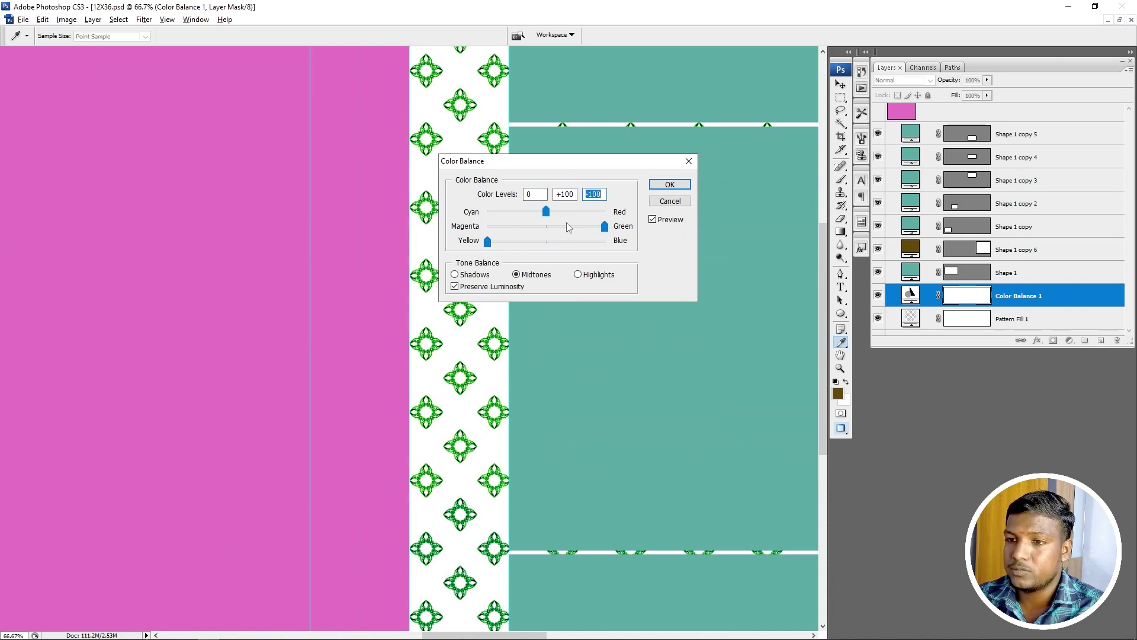
pyautogui.click(683, 187)
pyautogui.press('v')
pyautogui.hotkey('ctrl', '0')
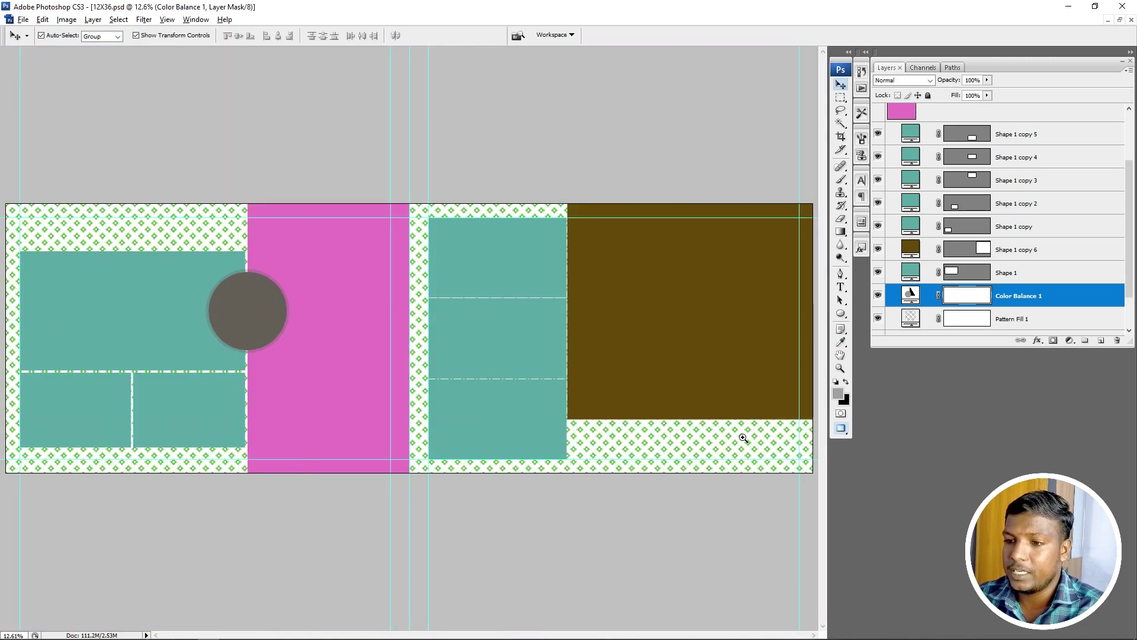
# Step: Keep Color Balance 1 at 100% opacity and lower Pattern Fill 1 to 20% opacity
pyautogui.scroll(4, 629, 480)
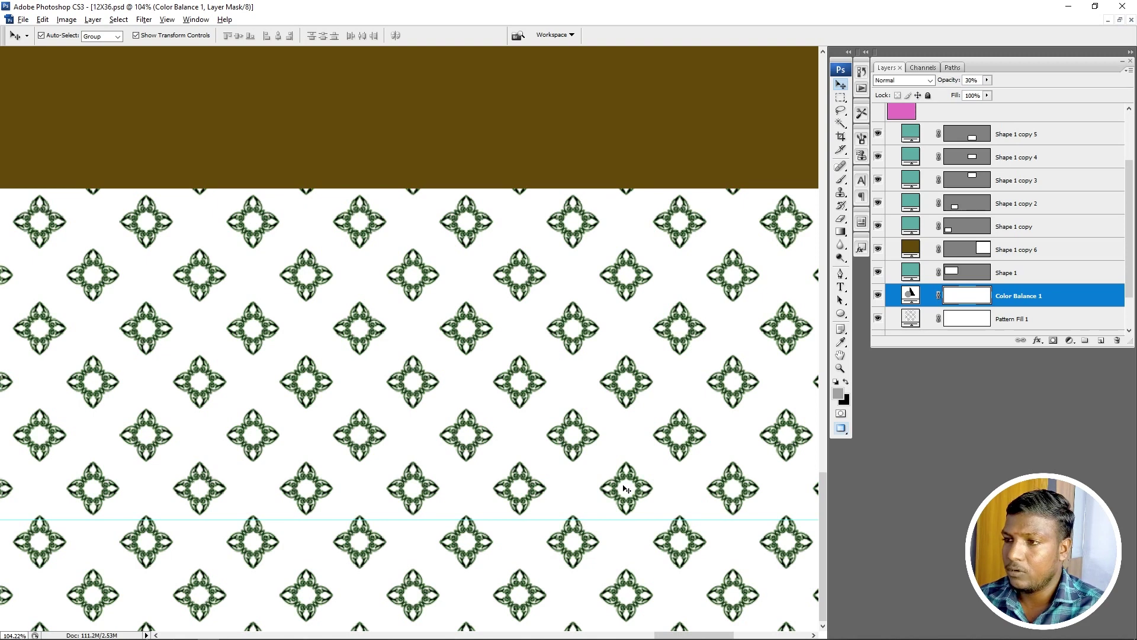
pyautogui.press('0')
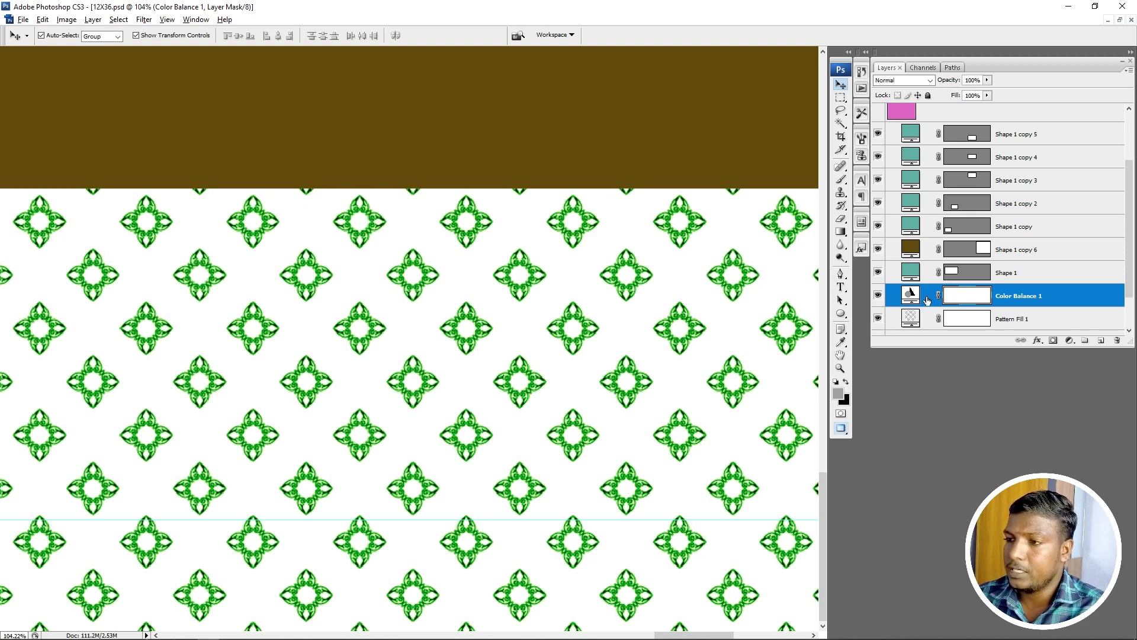
pyautogui.click(917, 320)
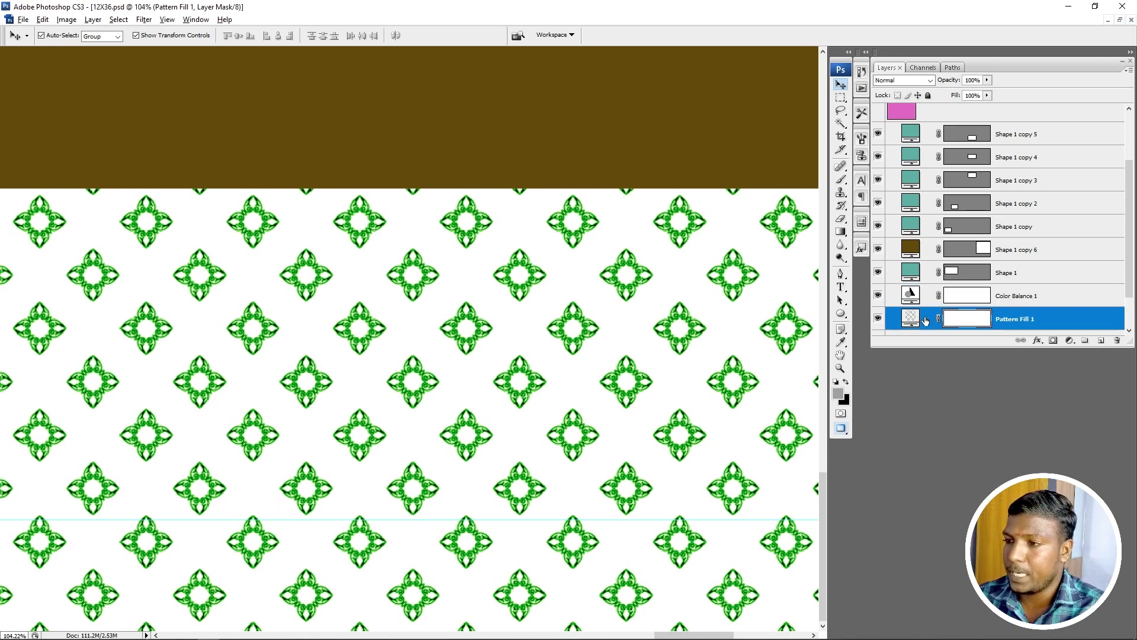
pyautogui.press('2')
pyautogui.hotkey('ctrl', '0')
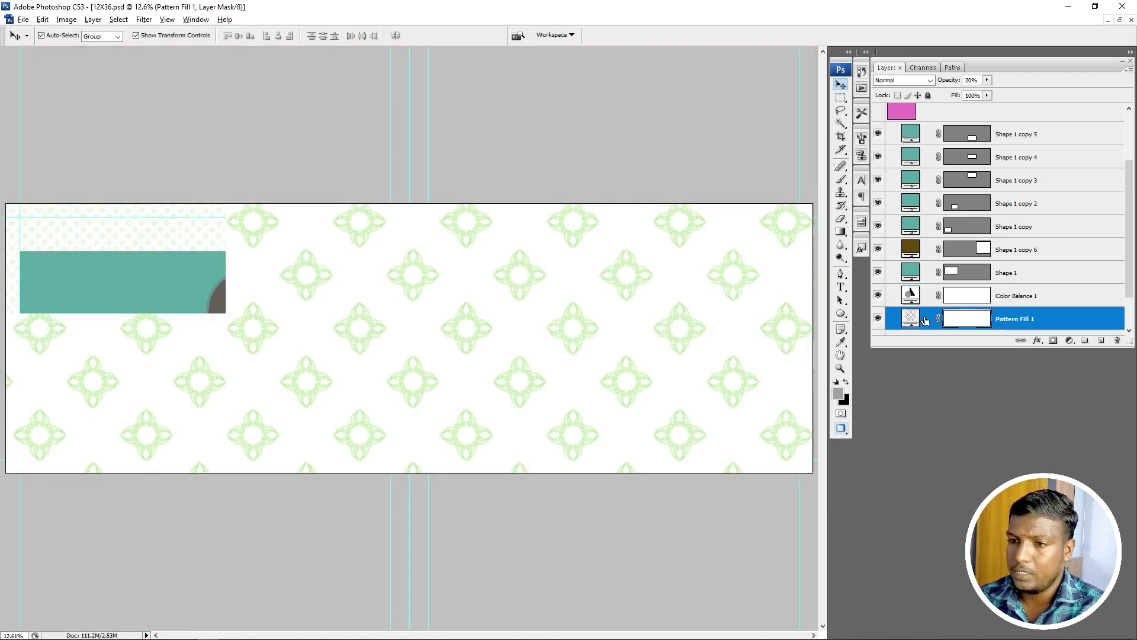
pyautogui.click(731, 553)
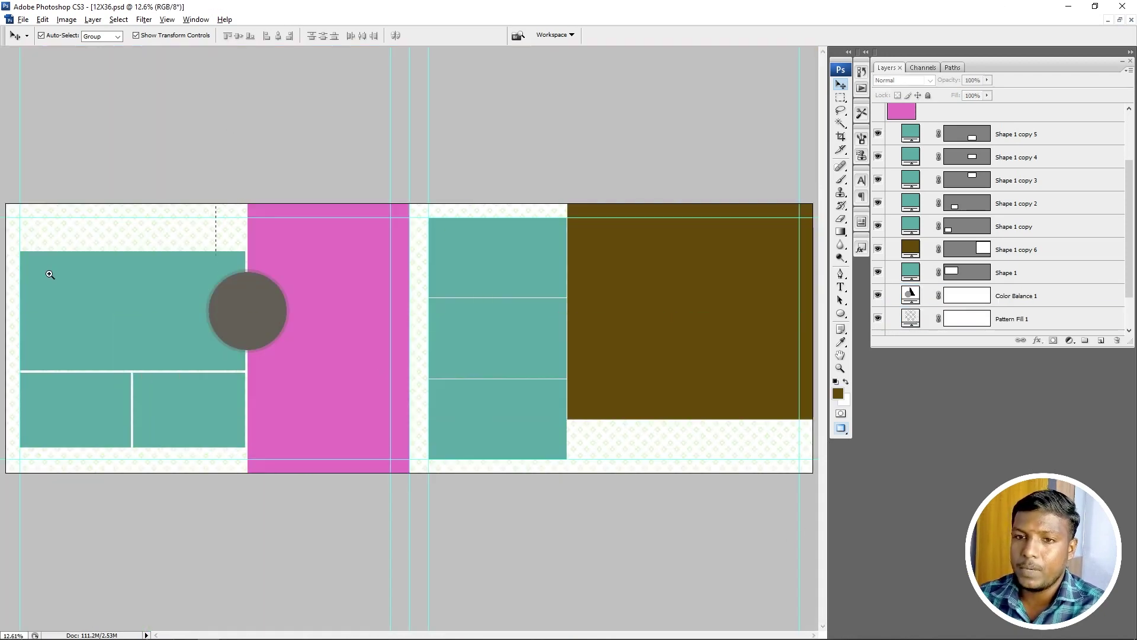
pyautogui.scroll(4, 51, 270)
pyautogui.hotkey('ctrl', '0')
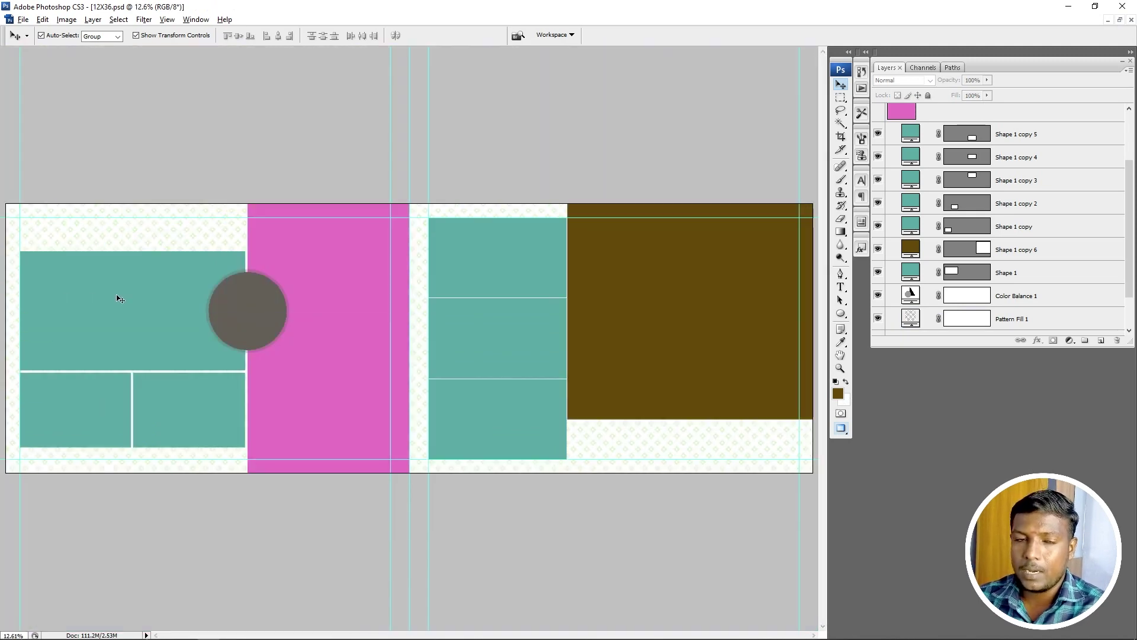
pyautogui.press('m')
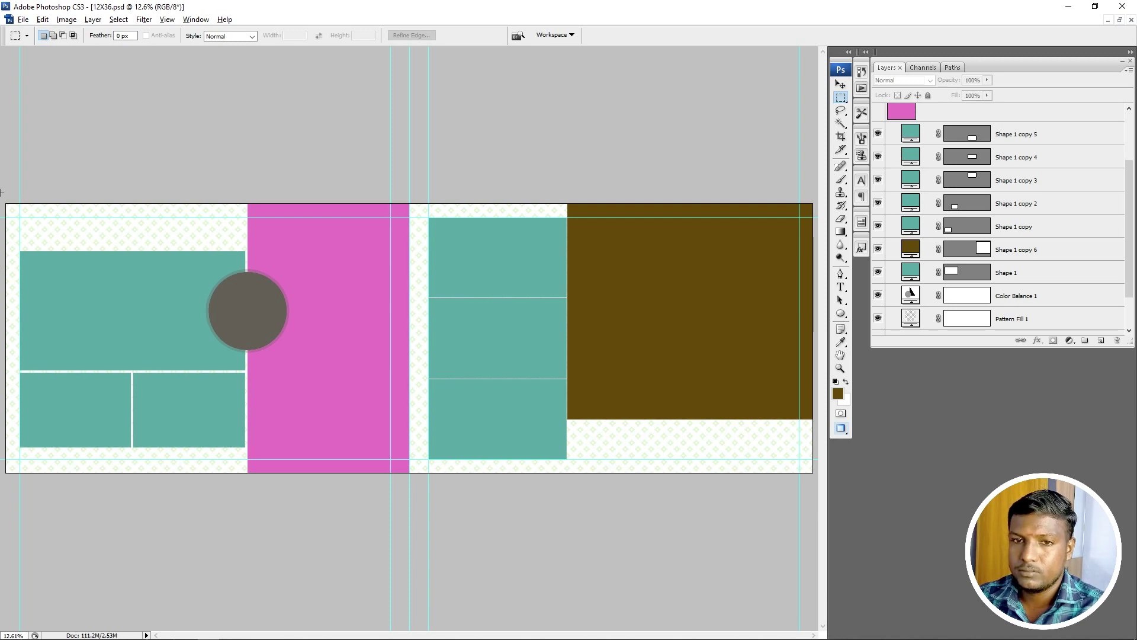
# Step: Select a small top-left corner rectangle and set the foreground colour to a muted green (#6e9444)
pyautogui.moveTo(36, 258); pyautogui.dragTo(52, 306)
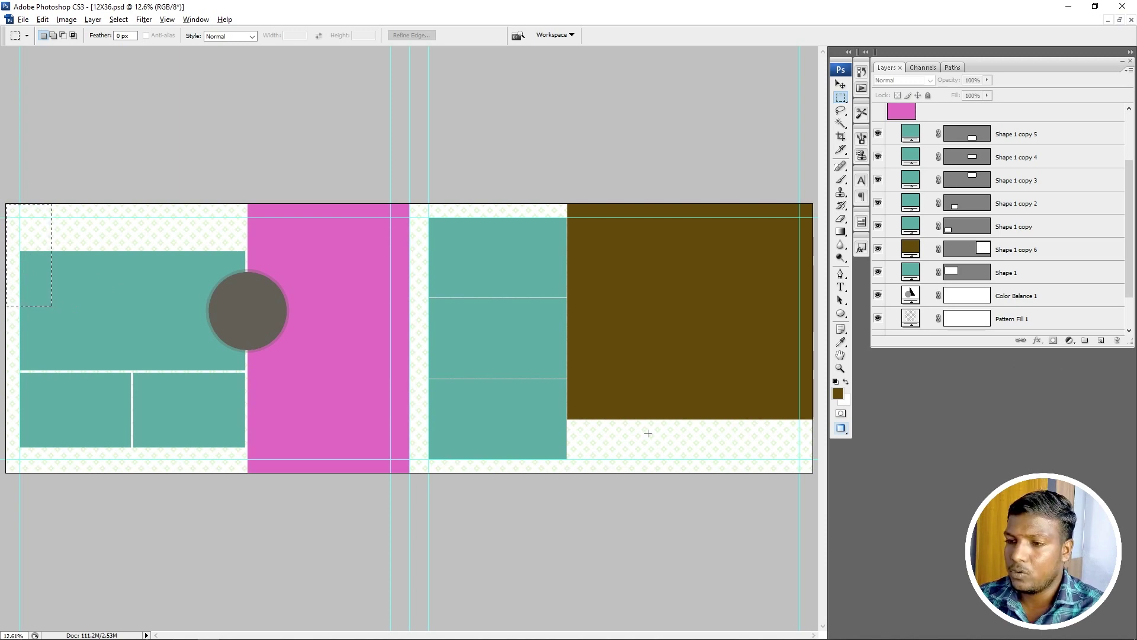
pyautogui.moveTo(675, 410); pyautogui.dragTo(623, 463)
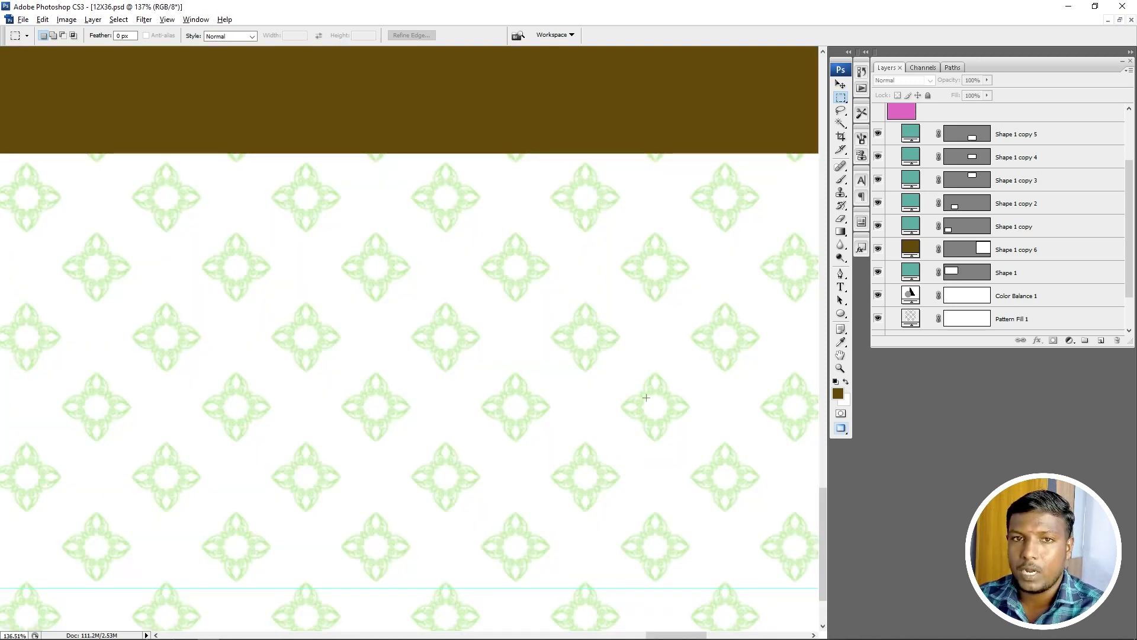
pyautogui.click(838, 394)
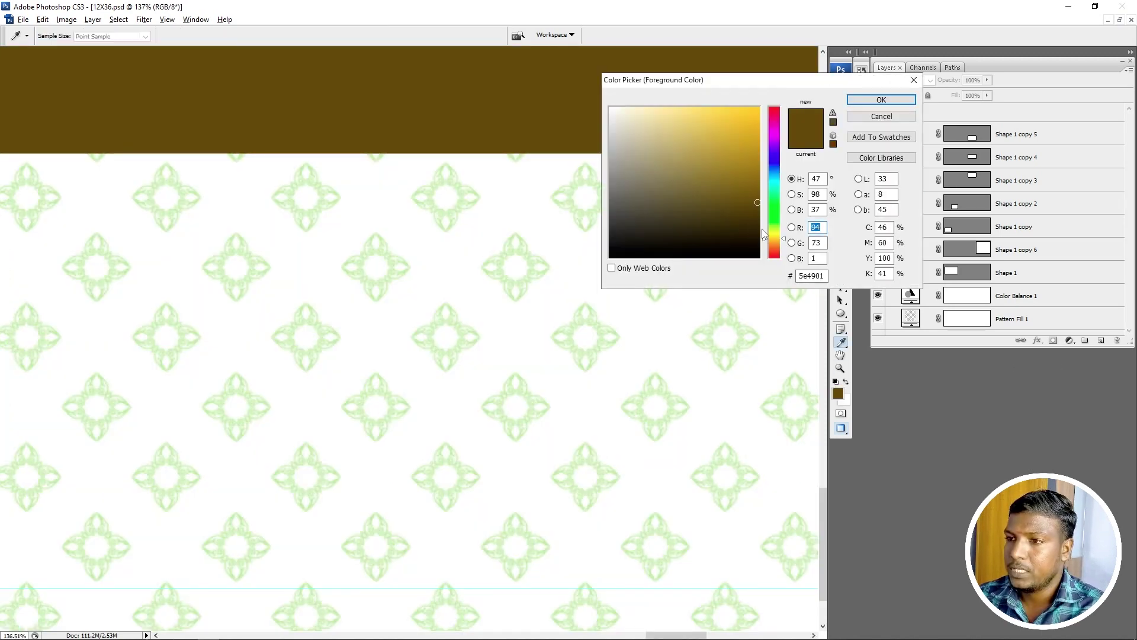
pyautogui.moveTo(774, 237); pyautogui.dragTo(779, 204)
pyautogui.moveTo(695, 174); pyautogui.dragTo(686, 154)
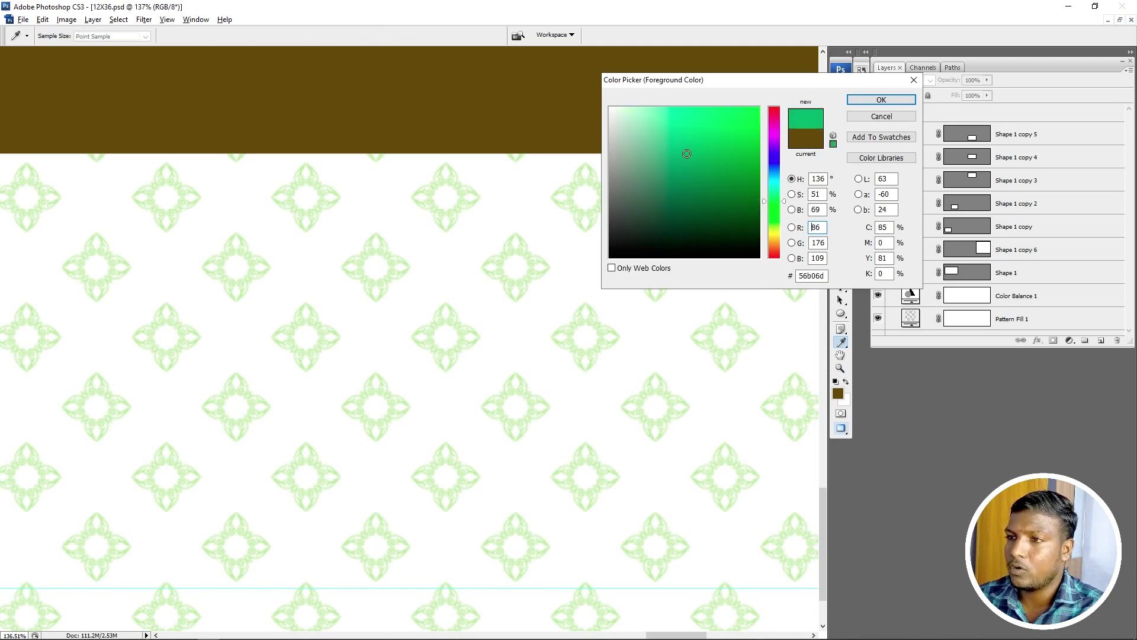
pyautogui.moveTo(783, 208); pyautogui.dragTo(781, 221)
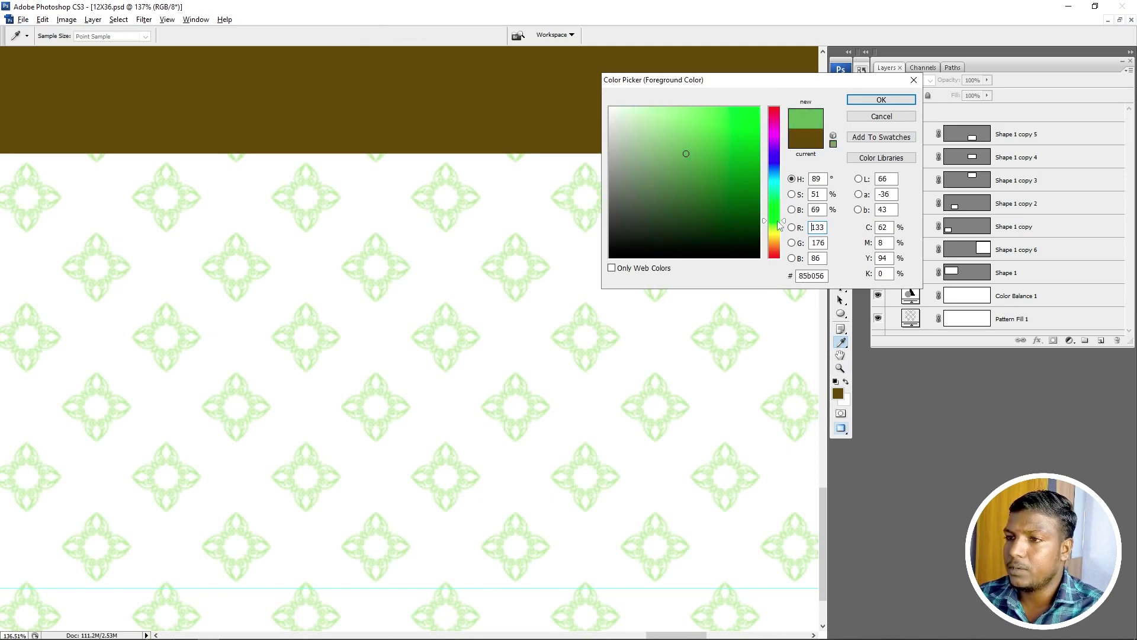
pyautogui.moveTo(711, 150)
pyautogui.mouseDown()
pyautogui.moveTo(758, 107)
pyautogui.moveTo(759, 223)
pyautogui.mouseUp()
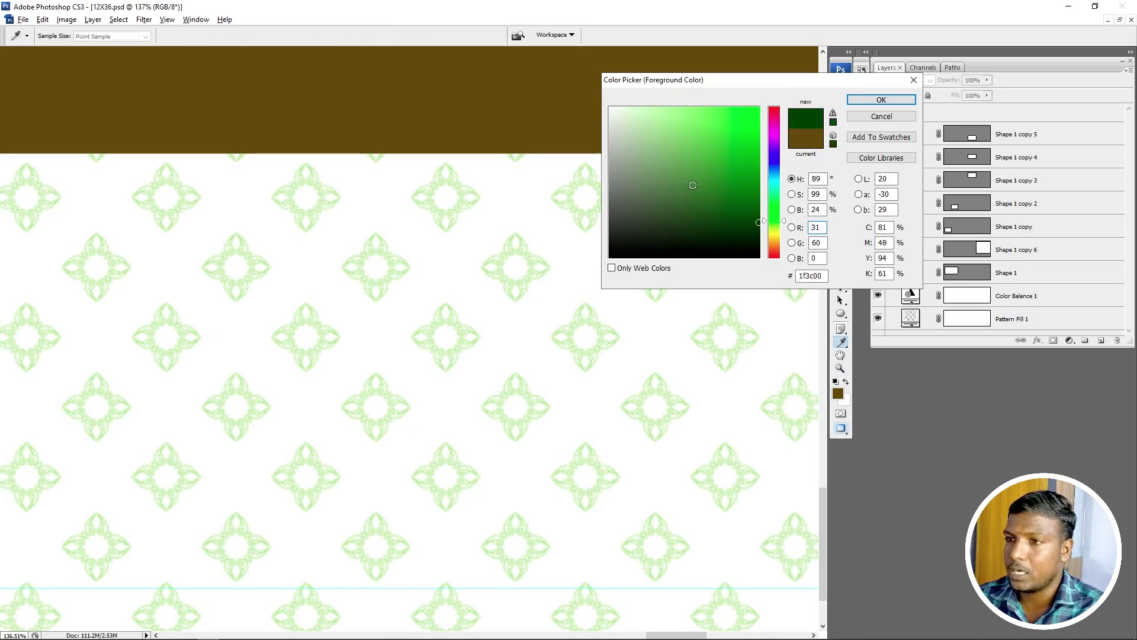
pyautogui.click(692, 170)
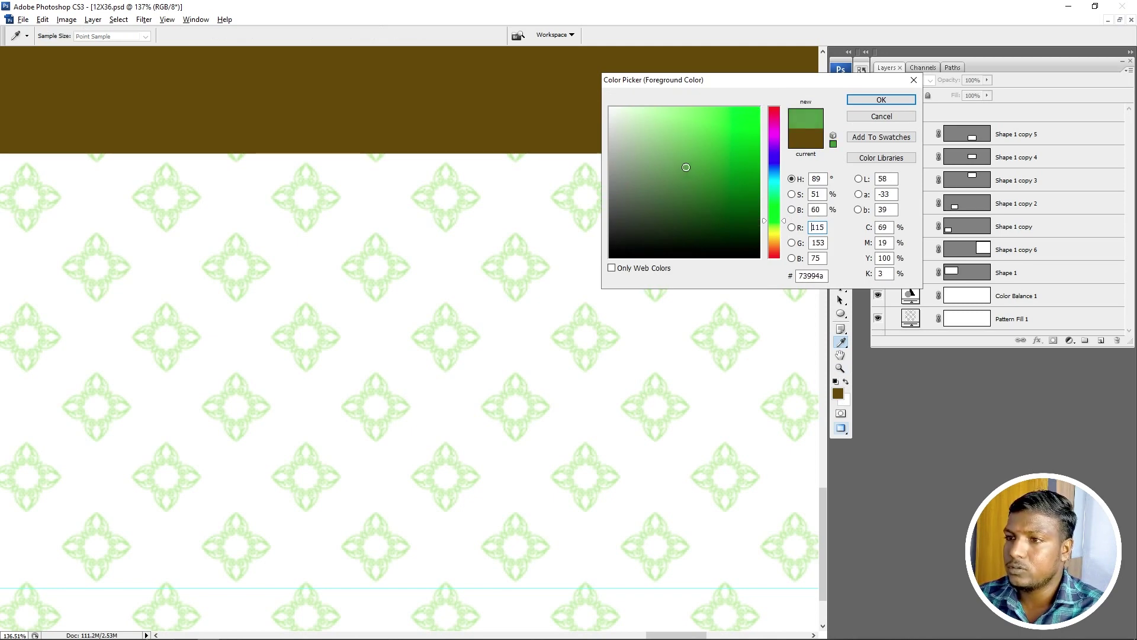
pyautogui.click(690, 170)
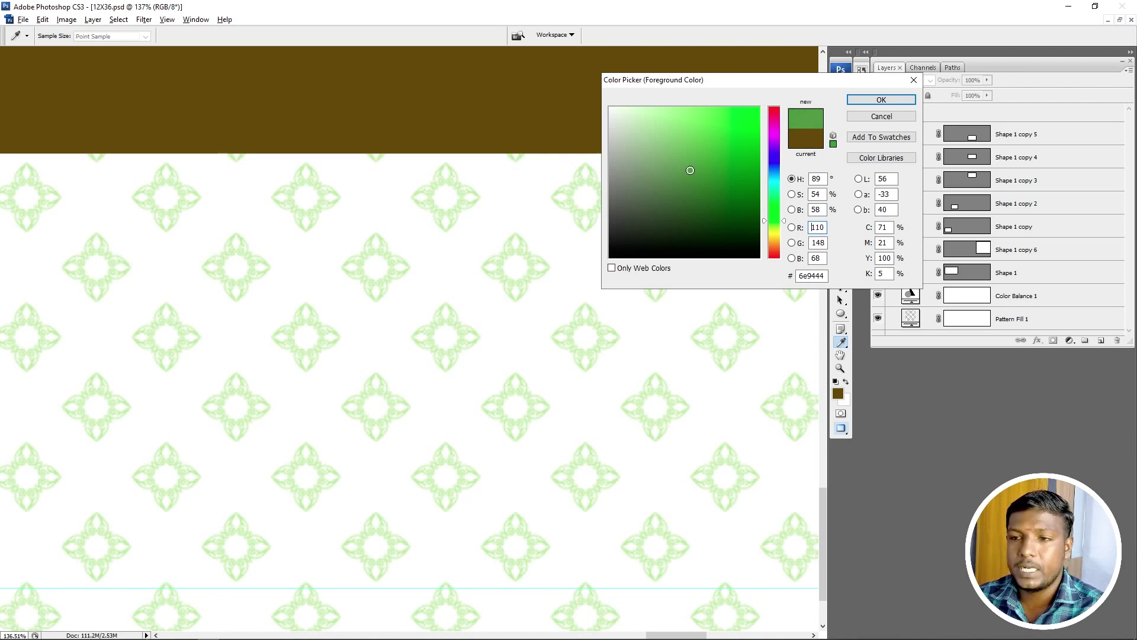
pyautogui.click(882, 100)
# Step: Fill the corner selection with green on a new layer and deselect
pyautogui.press('m')
pyautogui.hotkey('ctrl', '0')
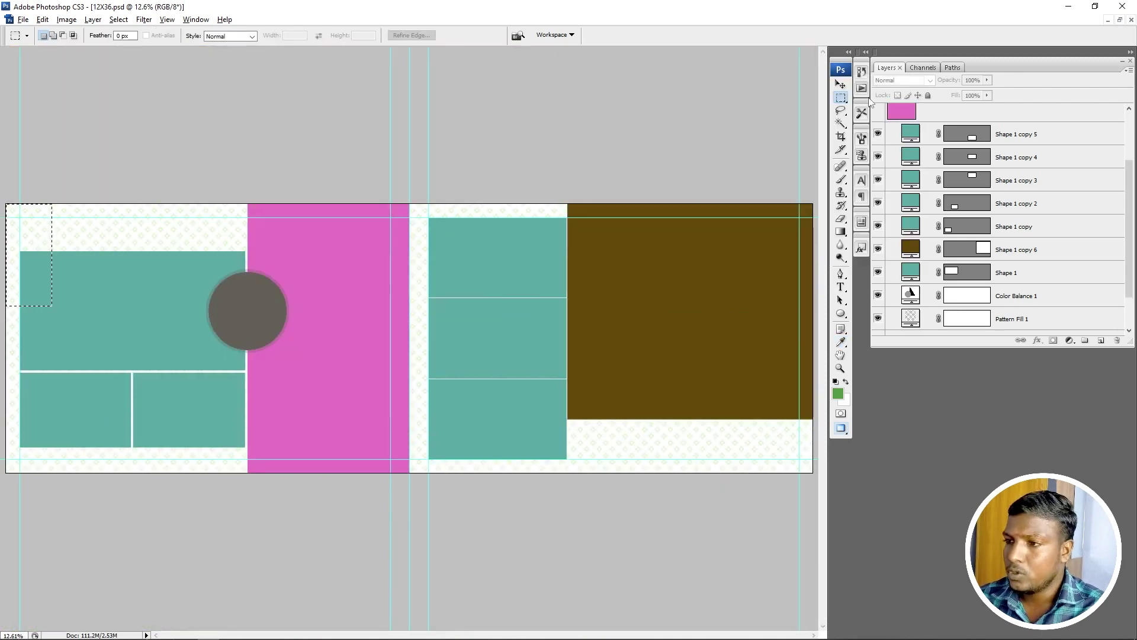
pyautogui.click(1101, 341)
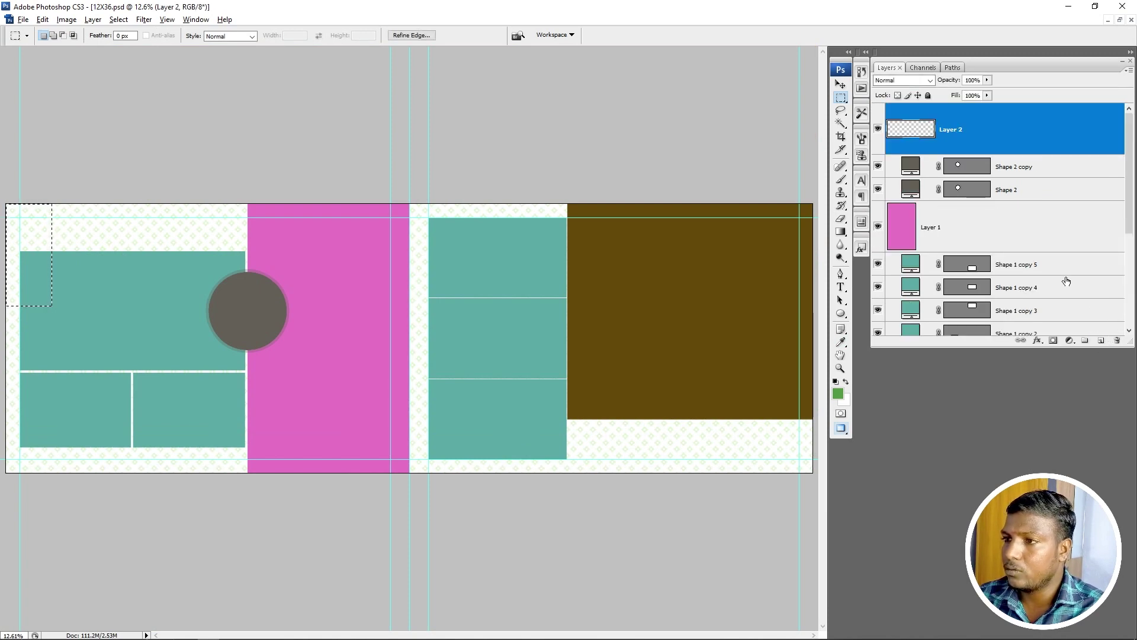
pyautogui.hotkey('alt', 'BackSpace')
pyautogui.hotkey('ctrl', 'd')
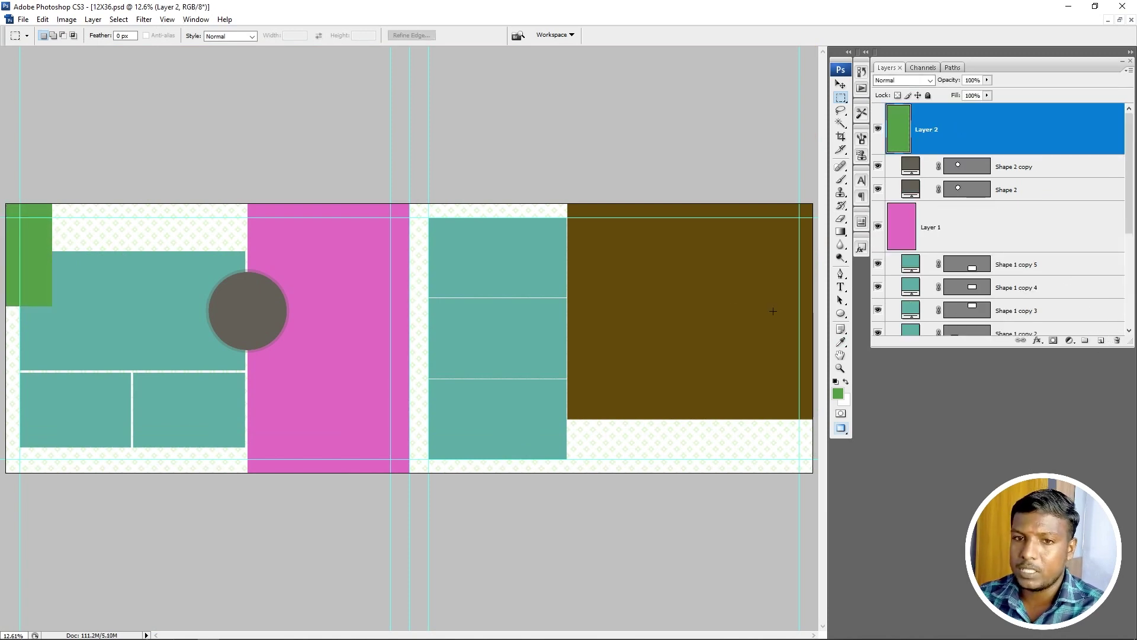
# Step: Move the green tab layer behind the teal boxes but above the colour adjustment
pyautogui.moveTo(69, 125); pyautogui.dragTo(143, 283)
pyautogui.press('v')
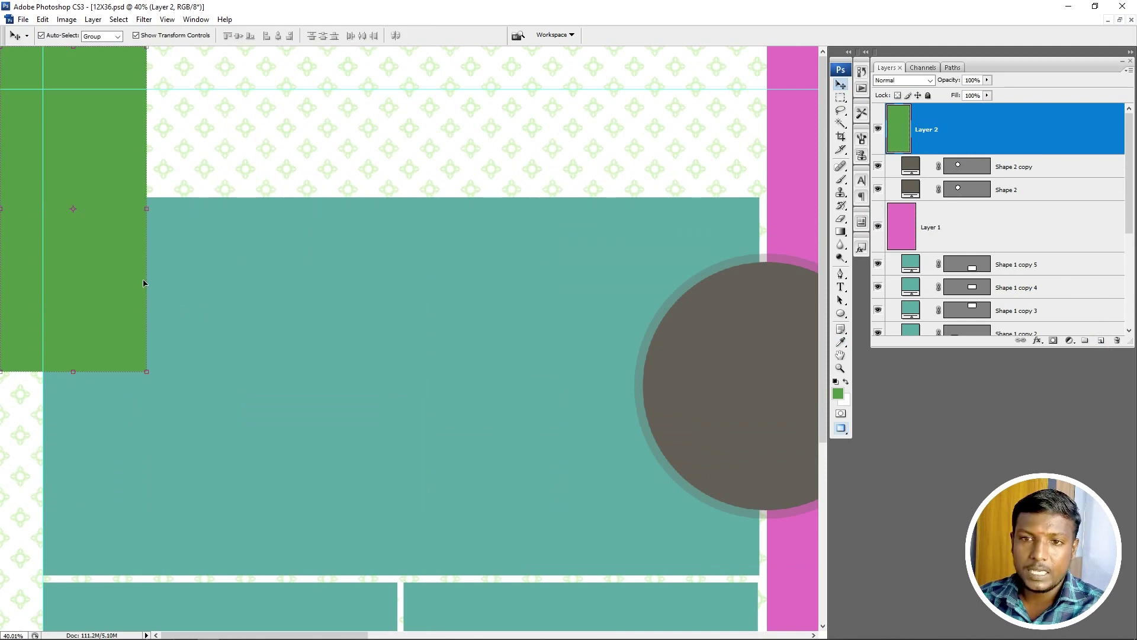
pyautogui.hotkey('ctrl', 'shift', '[')
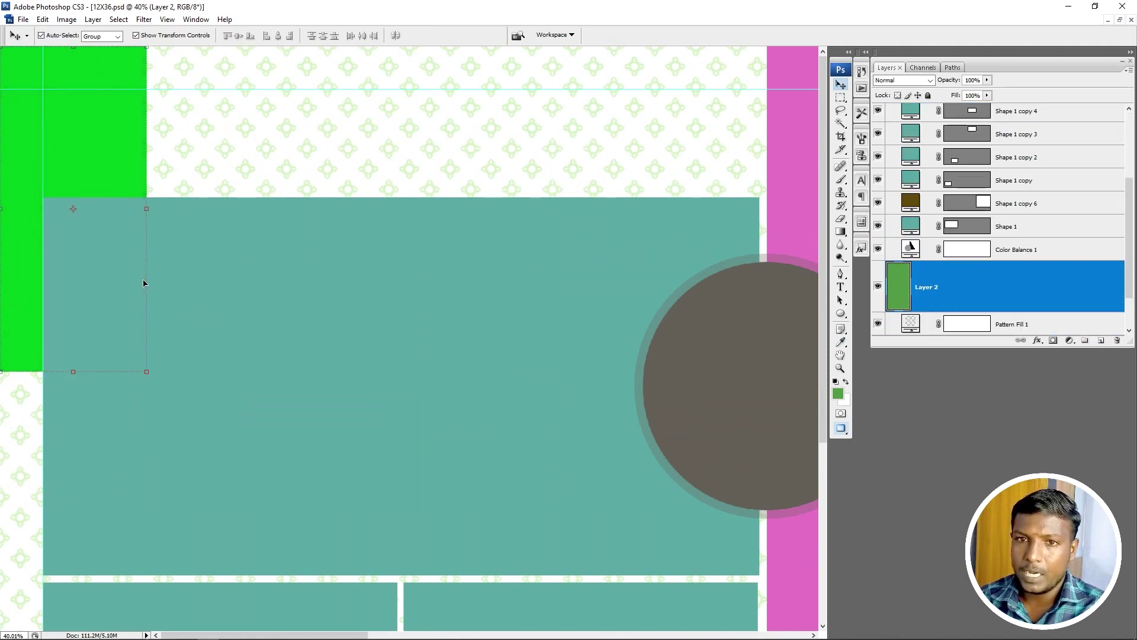
pyautogui.hotkey('ctrl', ']')
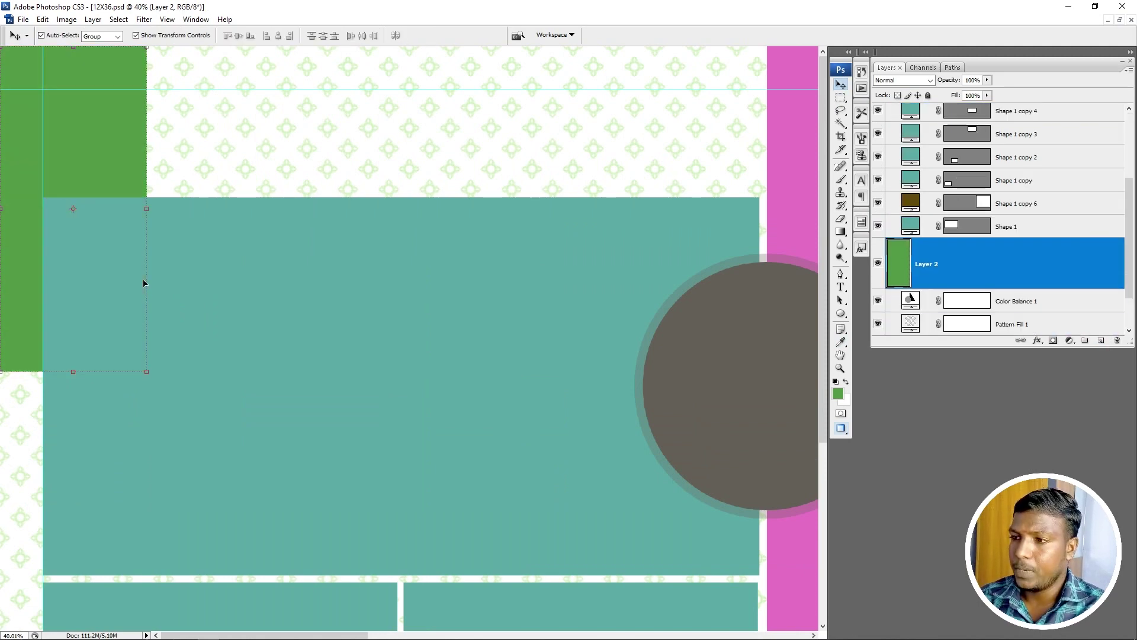
pyautogui.hotkey('ctrl', '0')
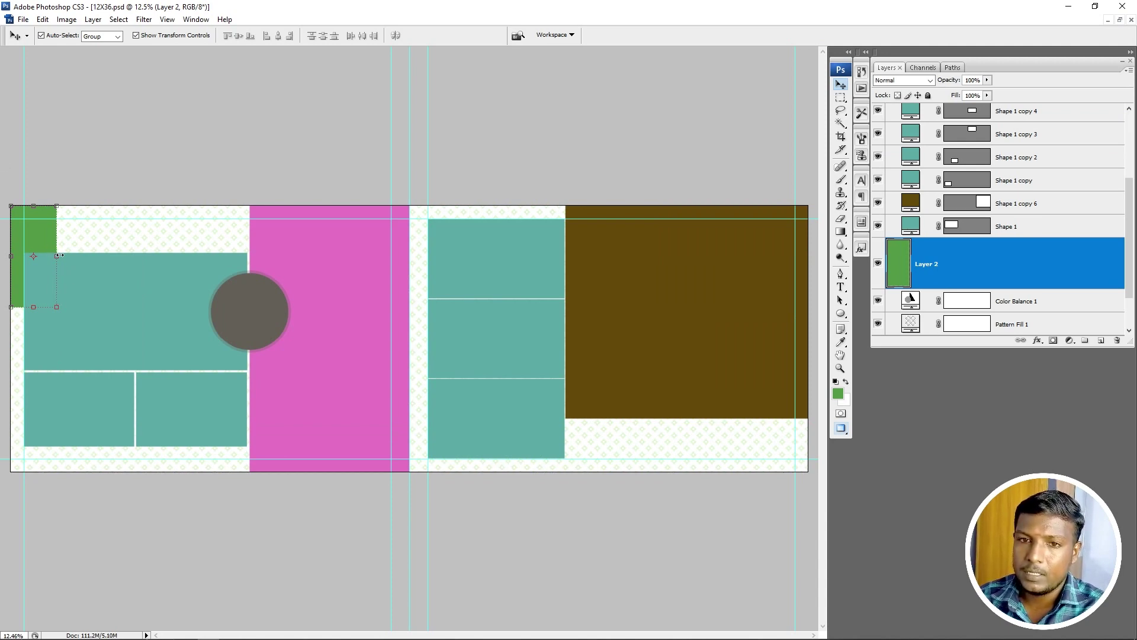
pyautogui.moveTo(58, 256); pyautogui.dragTo(74, 253)
pyautogui.press('Escape')
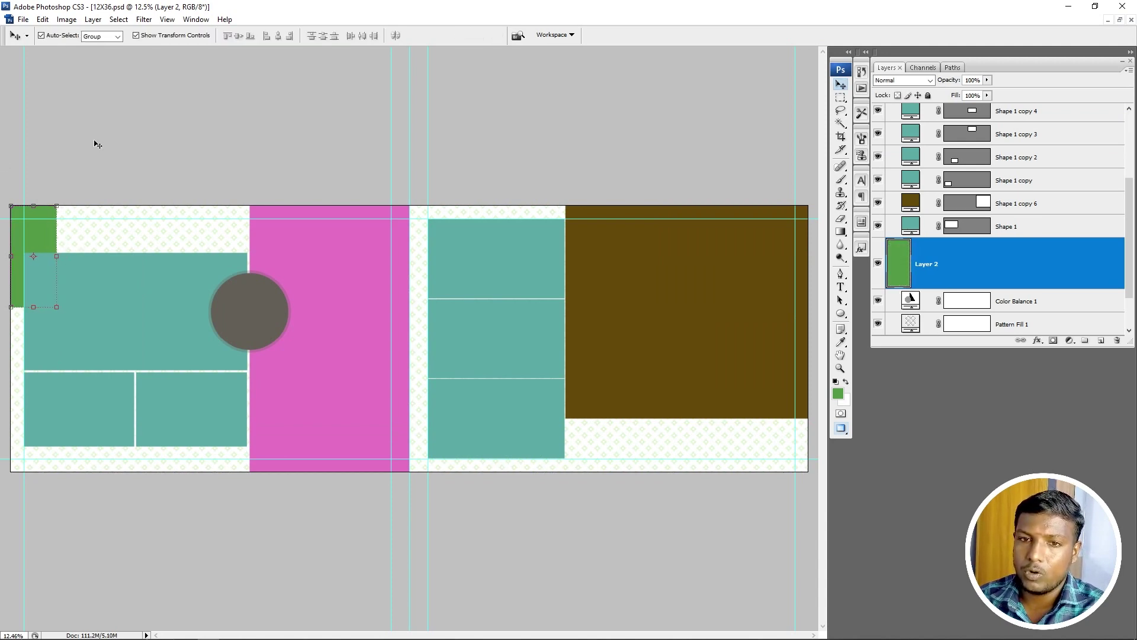
pyautogui.scroll(3, 127, 188)
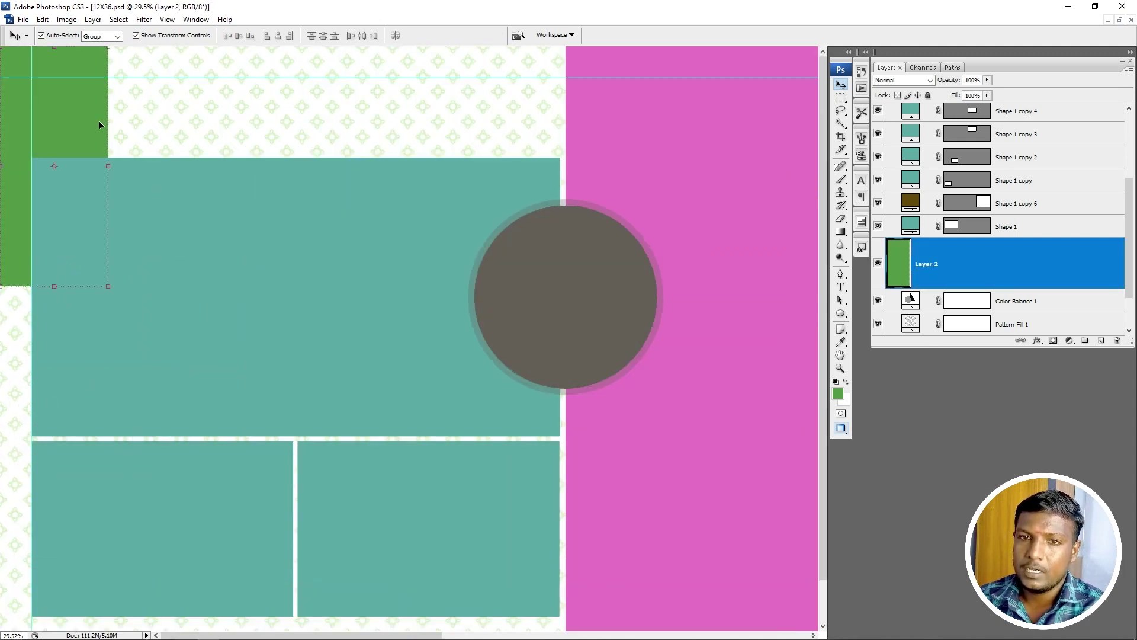
pyautogui.scroll(-3, 99, 125)
# Step: Duplicate the green tab to the bottom edge, widen it, and place another copy above the middle column
pyautogui.moveTo(43, 239)
pyautogui.mouseDown()
pyautogui.moveTo(160, 403)
pyautogui.moveTo(210, 415)
pyautogui.mouseUp()
pyautogui.hotkey('ctrl', 't')
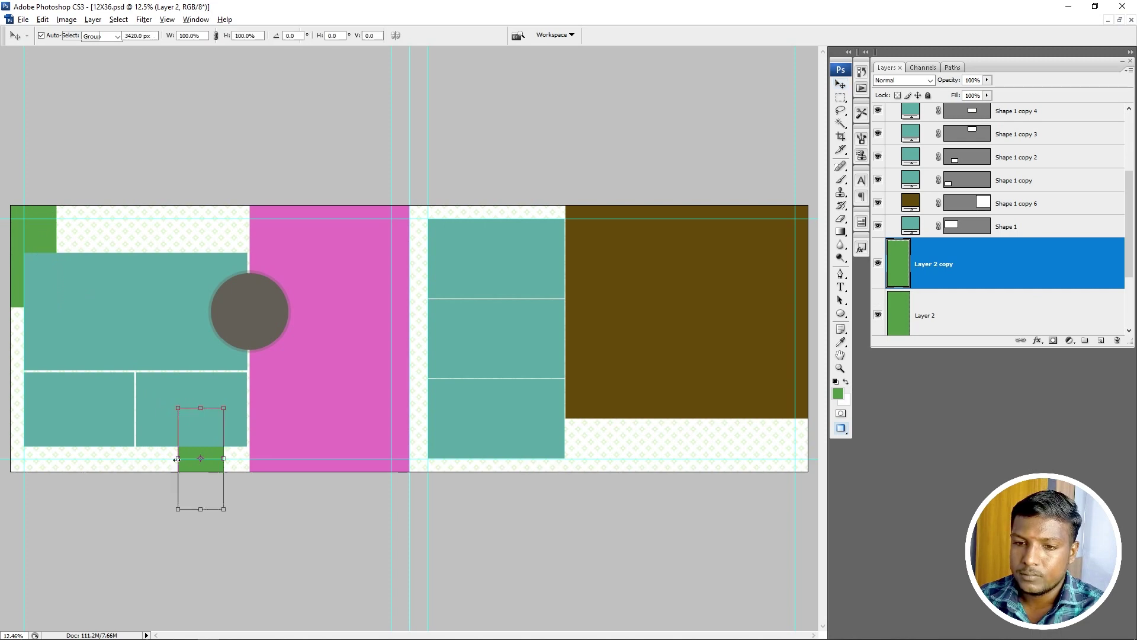
pyautogui.moveTo(177, 459); pyautogui.dragTo(154, 459)
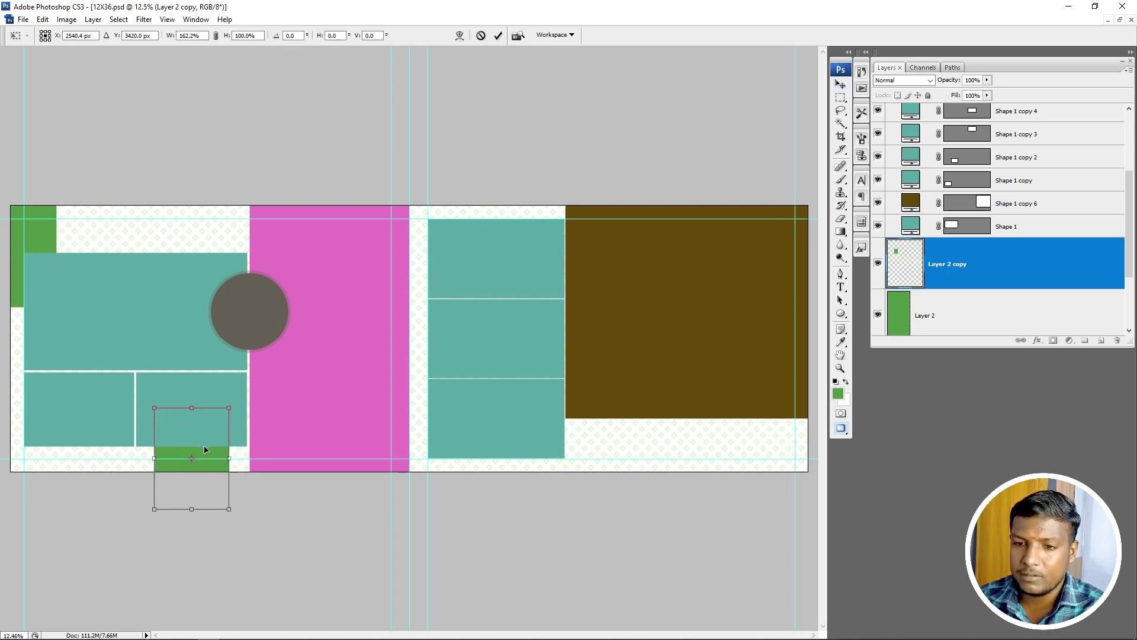
pyautogui.press('Return')
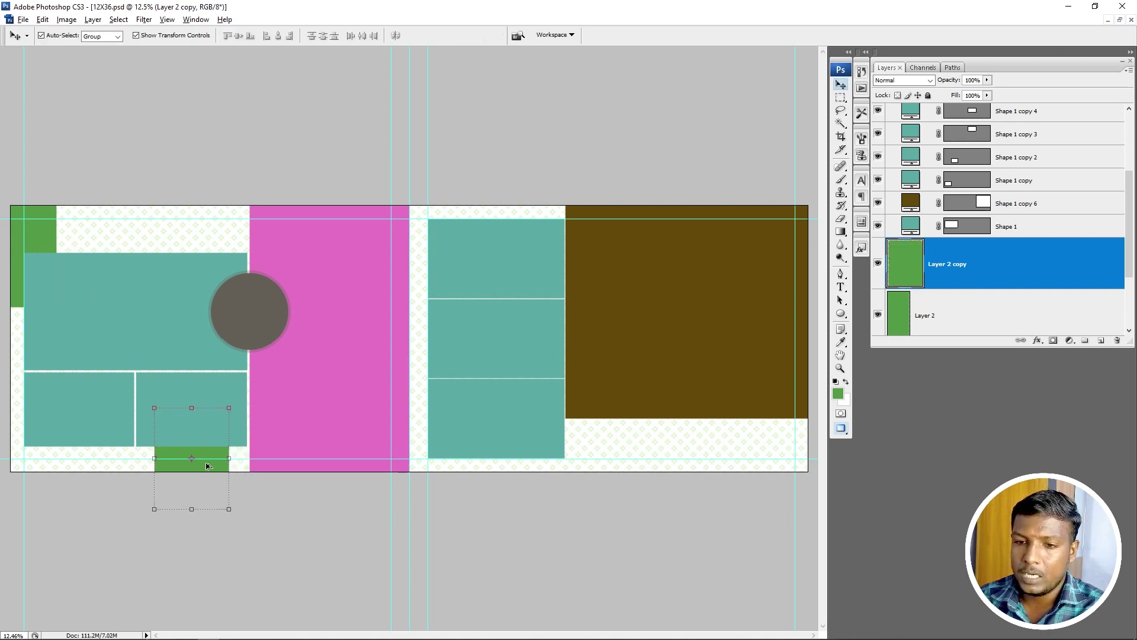
pyautogui.moveTo(207, 466)
pyautogui.mouseDown()
pyautogui.moveTo(509, 231)
pyautogui.moveTo(483, 249)
pyautogui.moveTo(530, 395)
pyautogui.moveTo(435, 322)
pyautogui.mouseUp()
pyautogui.hotkey('ctrl', 'j')
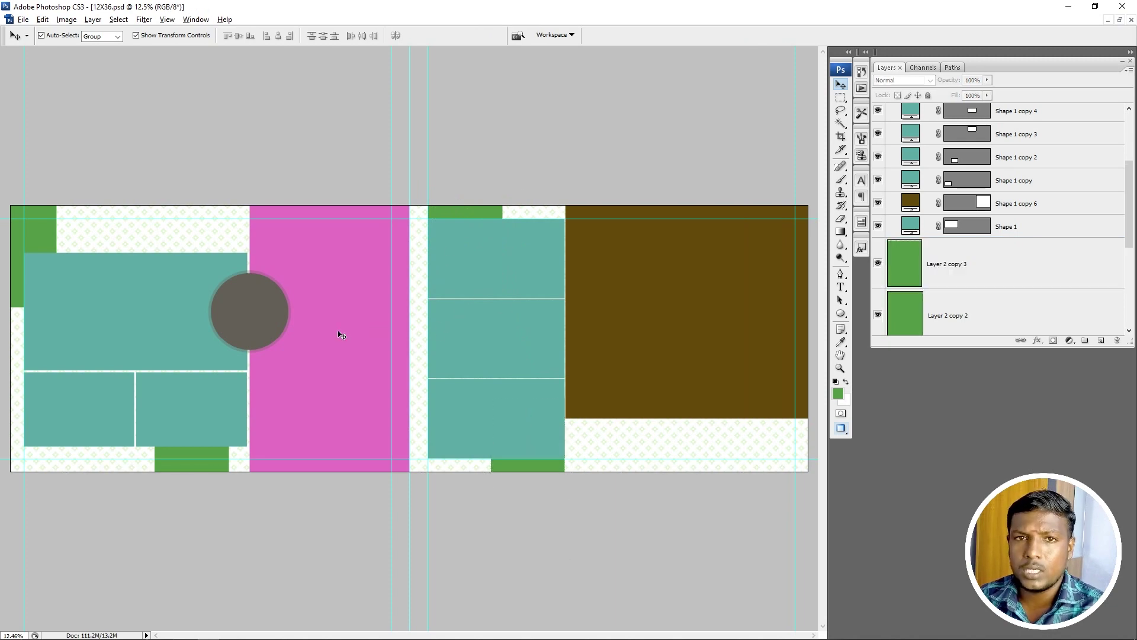
# Step: Change the Pattern Fill 1 scale to 100% and fit the spread on screen
pyautogui.scroll(5, 143, 269)
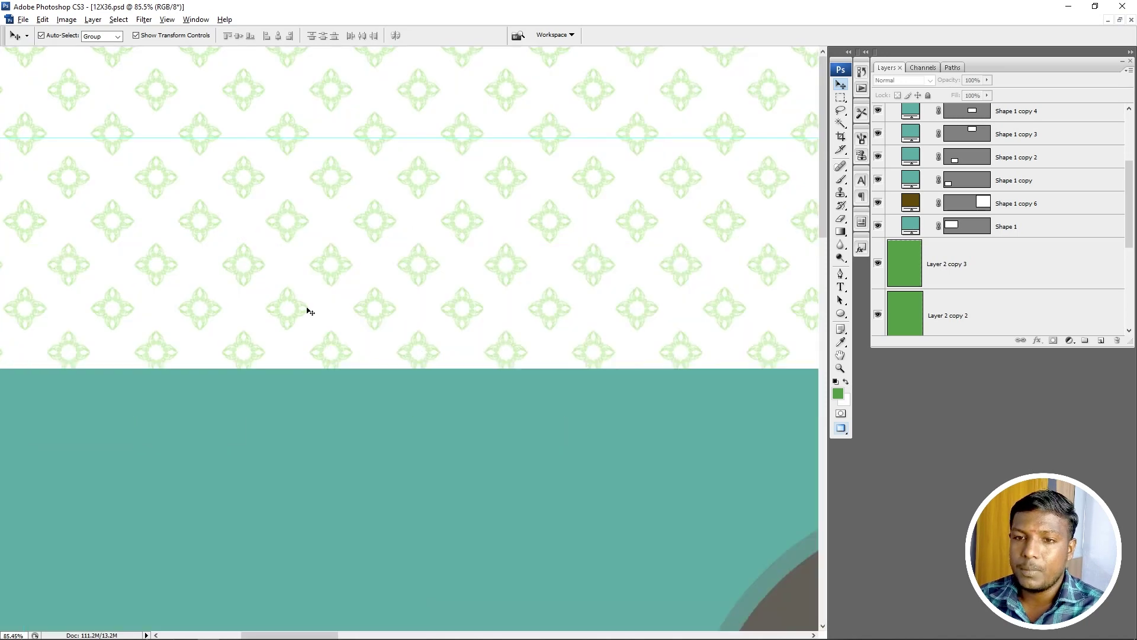
pyautogui.scroll(-3, 924, 255)
pyautogui.scroll(-3, 918, 278)
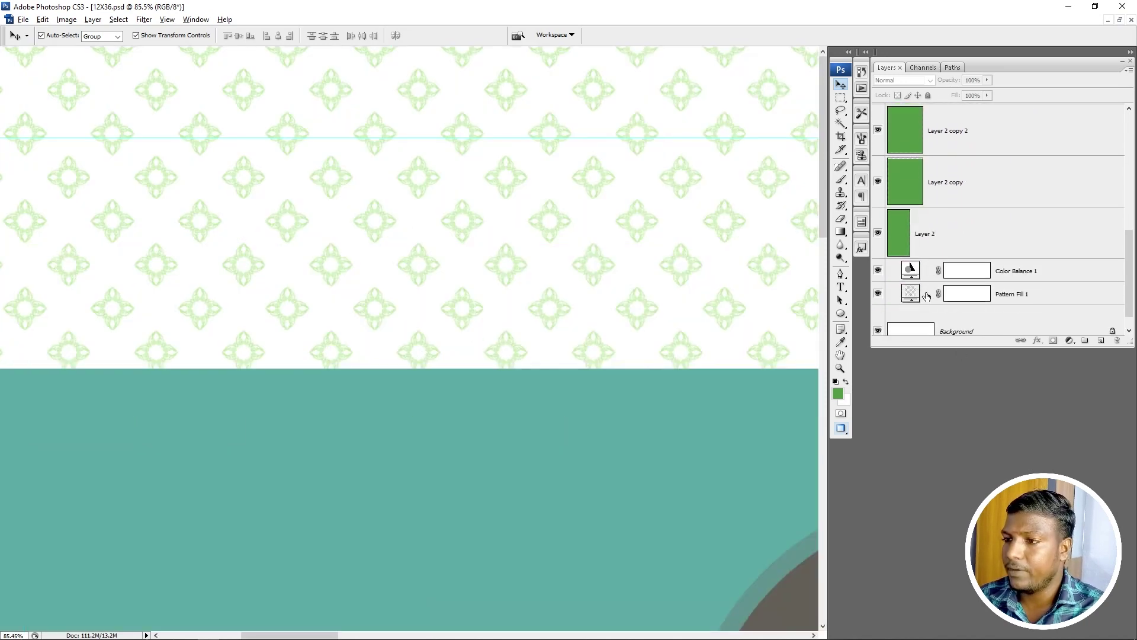
pyautogui.doubleClick(914, 296)
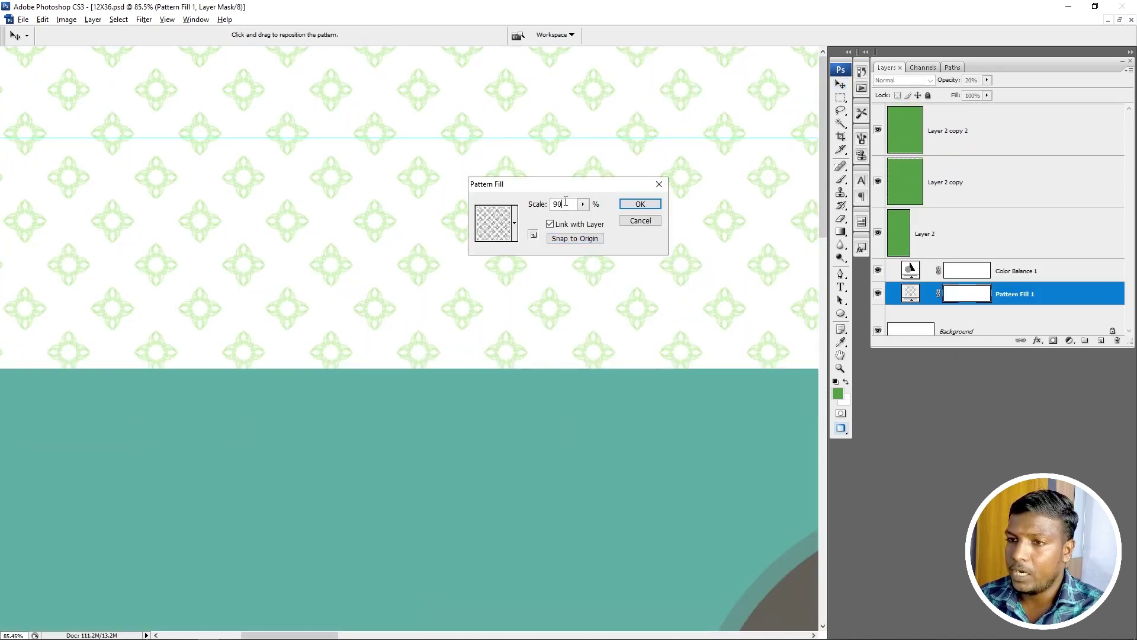
pyautogui.doubleClick(566, 201)
pyautogui.write('1')
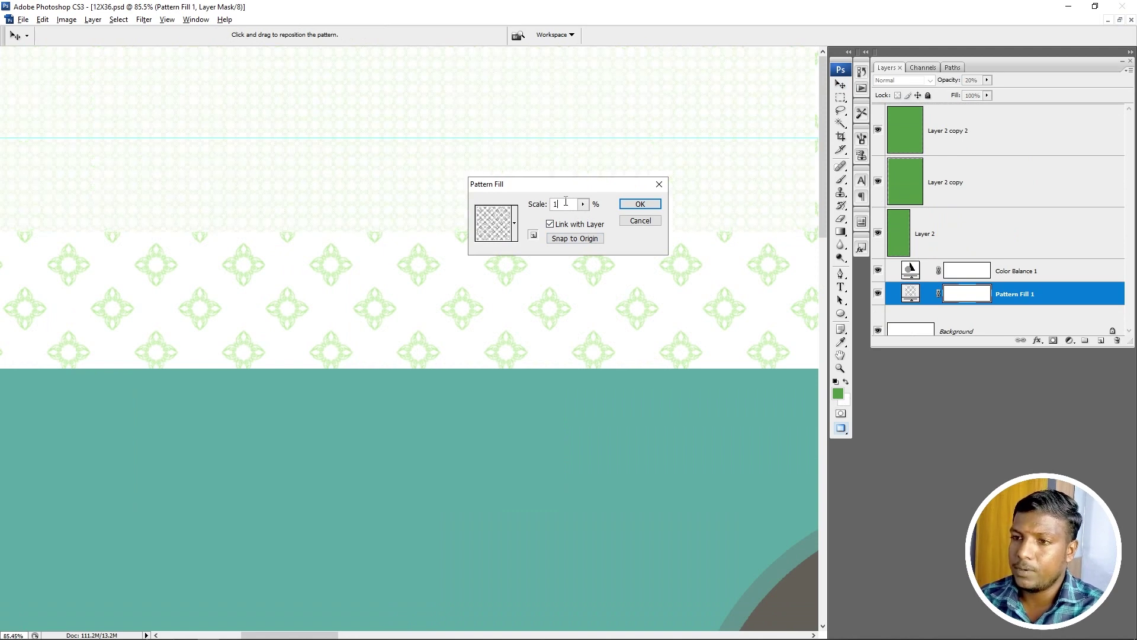
pyautogui.write('00')
pyautogui.press('Return')
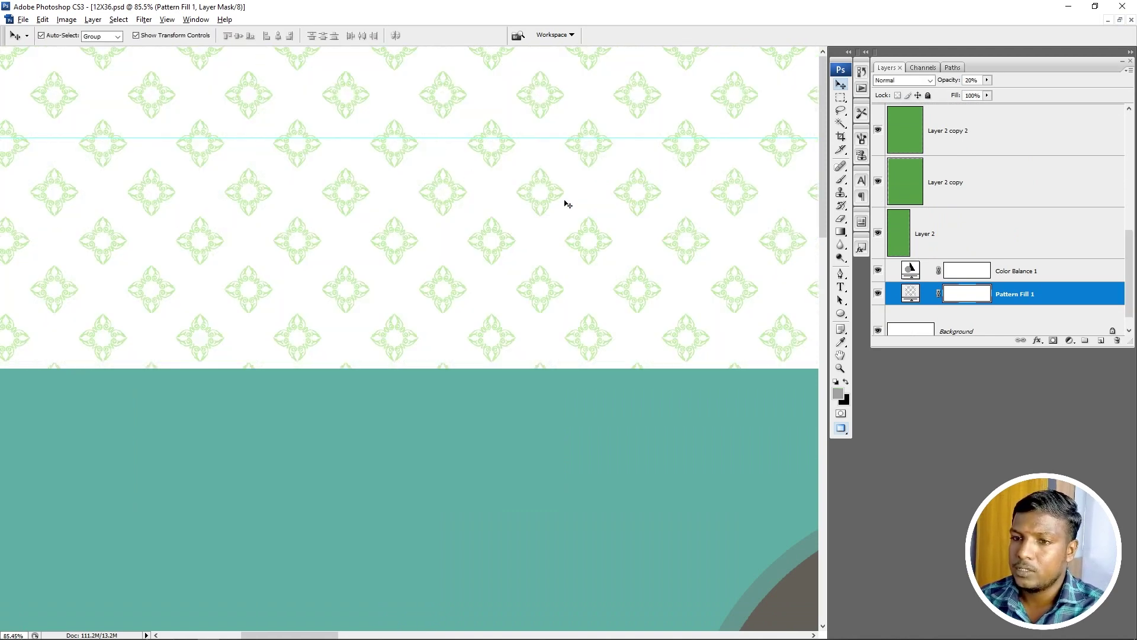
pyautogui.hotkey('ctrl', '0')
pyautogui.click(620, 533)
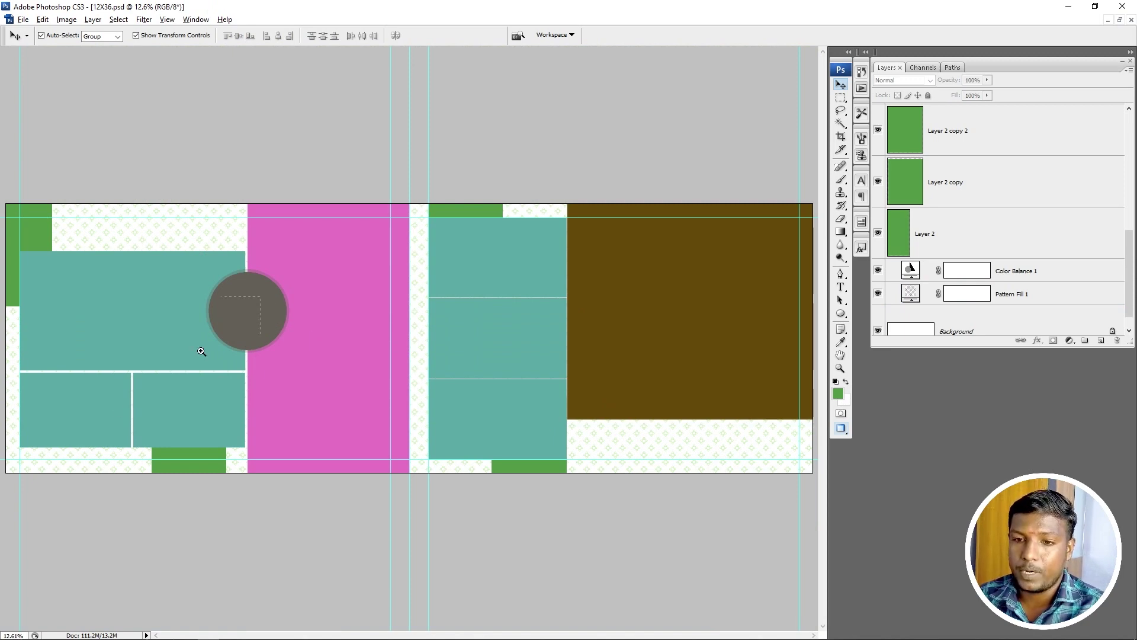
# Step: Select the large teal box's Shape 1 layer and open its Layer Style settings
pyautogui.moveTo(18, 252); pyautogui.dragTo(260, 432)
pyautogui.scroll(3, 175, 462)
pyautogui.scroll(1, 129, 203)
pyautogui.scroll(3, 146, 303)
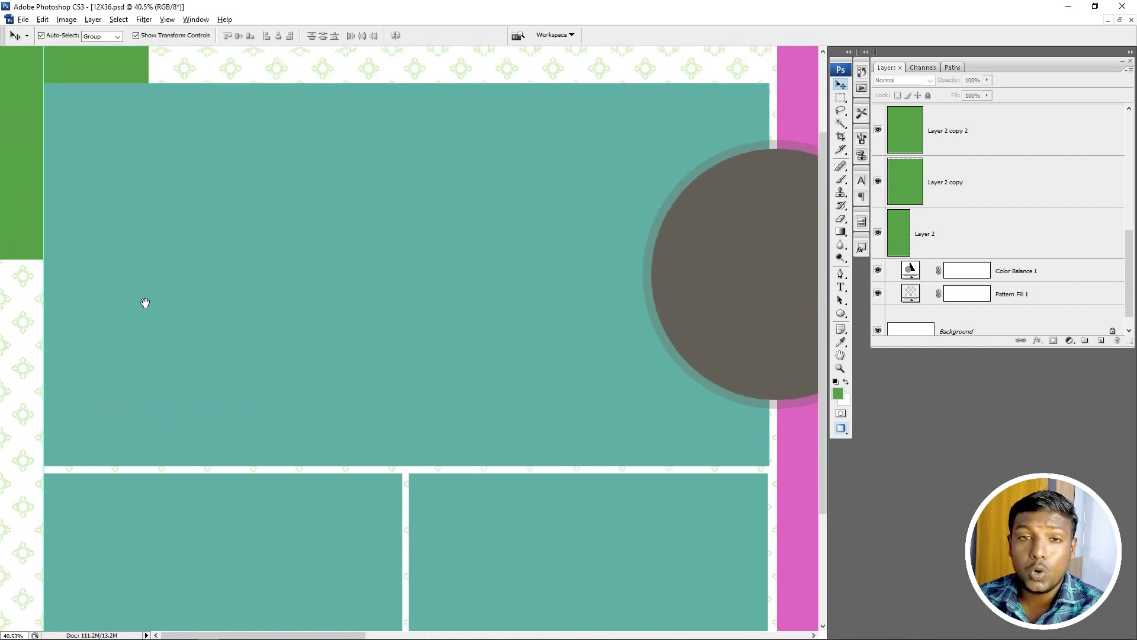
pyautogui.scroll(1, 145, 303)
pyautogui.rightClick(139, 212)
pyautogui.click(151, 221)
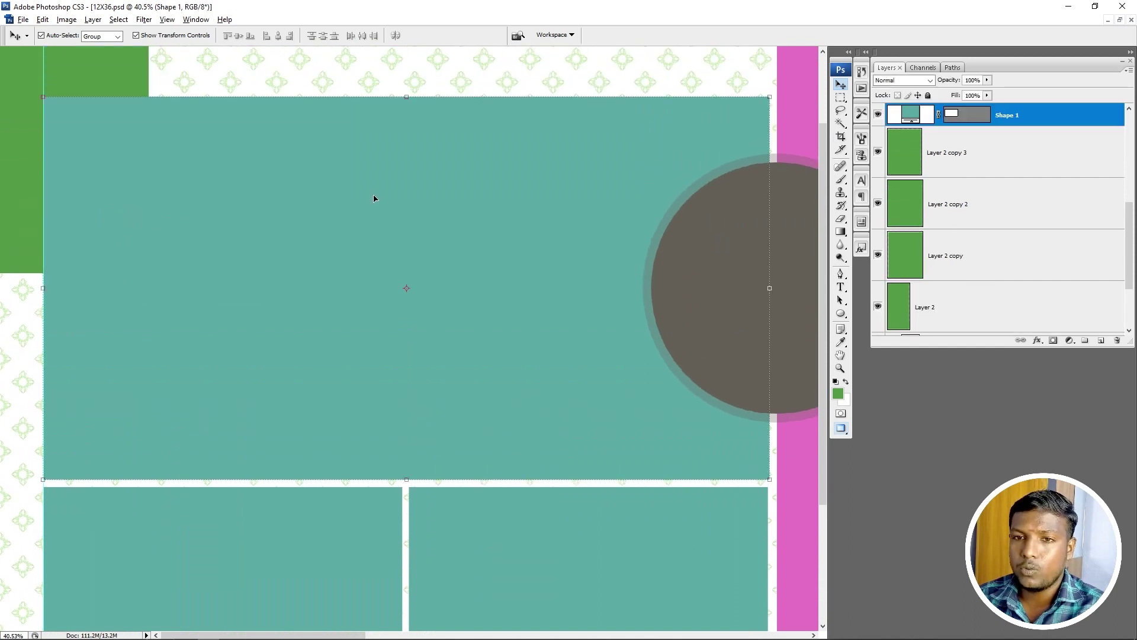
pyautogui.doubleClick(1050, 118)
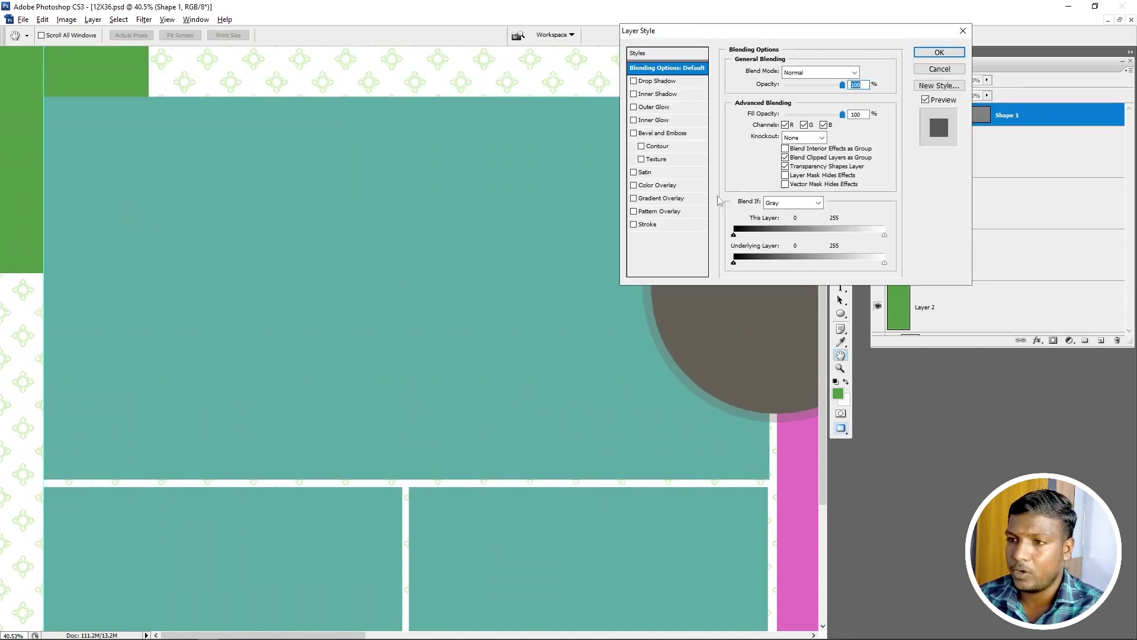
# Step: Add a 20 px white inside stroke and save it as a new style
pyautogui.click(646, 226)
pyautogui.click(761, 149)
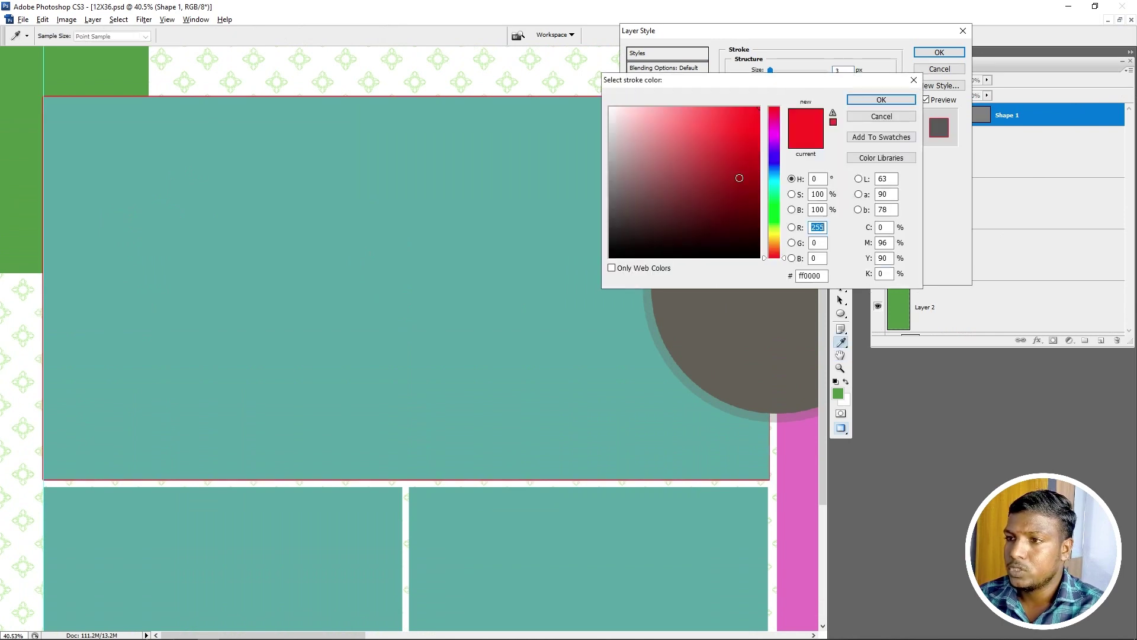
pyautogui.click(536, 76)
pyautogui.click(882, 99)
pyautogui.click(788, 83)
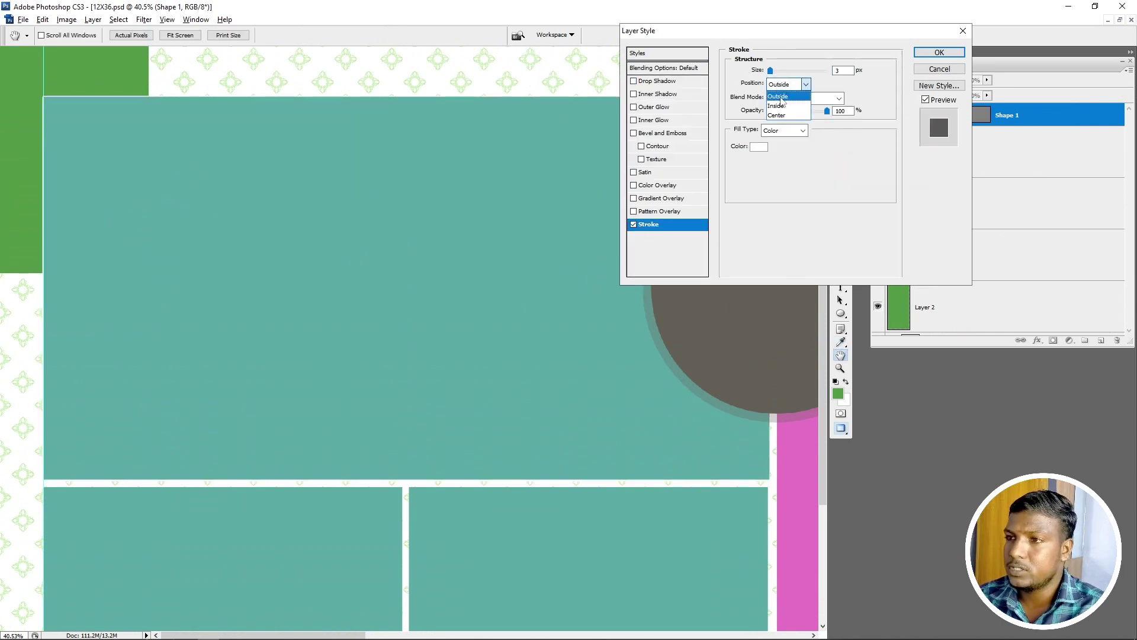
pyautogui.click(782, 101)
pyautogui.doubleClick(841, 71)
pyautogui.write('20')
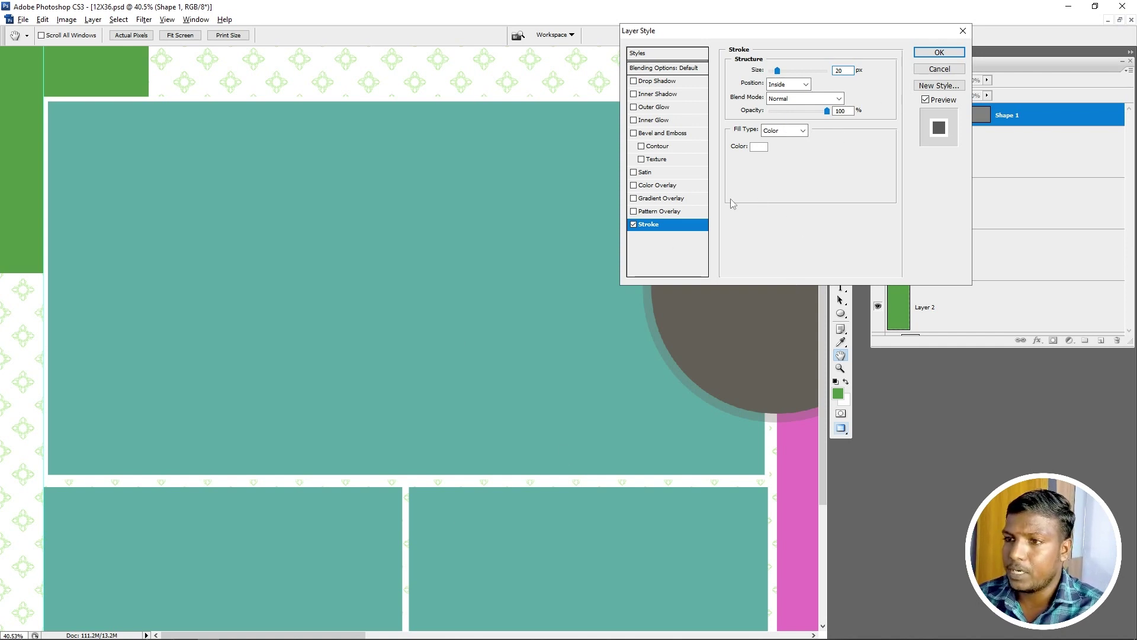
pyautogui.click(948, 87)
pyautogui.click(658, 214)
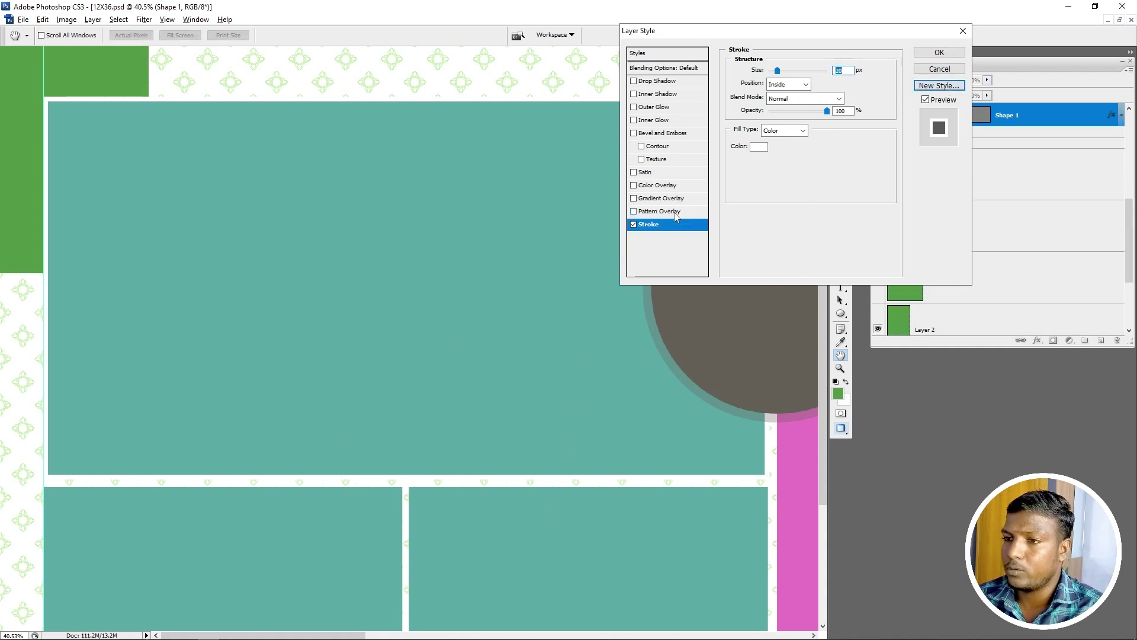
pyautogui.click(939, 52)
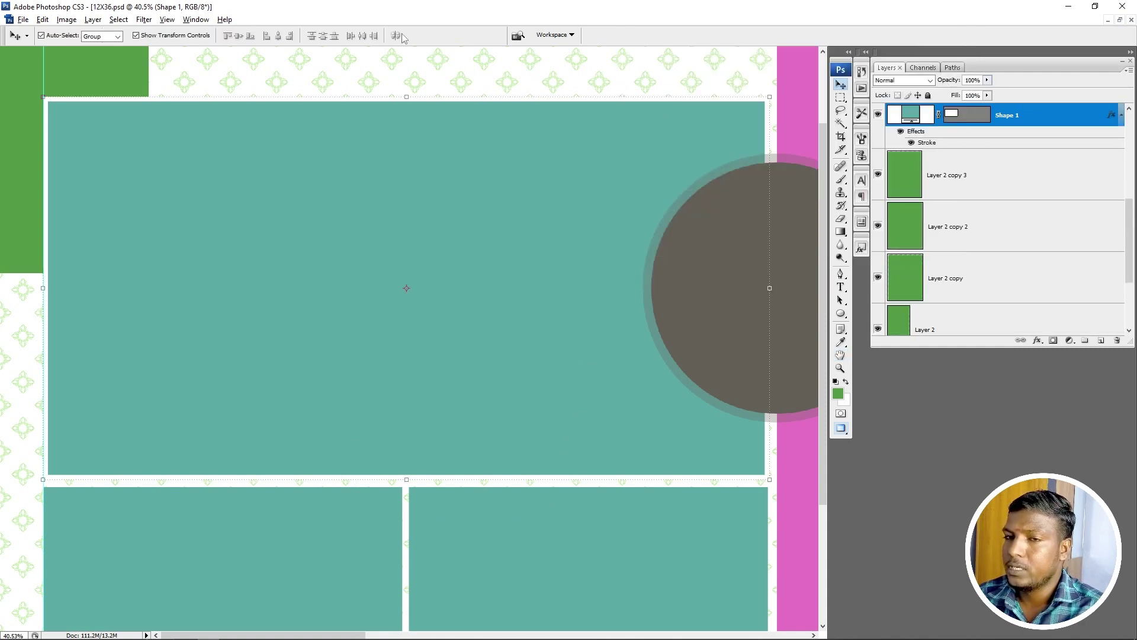
pyautogui.click(195, 20)
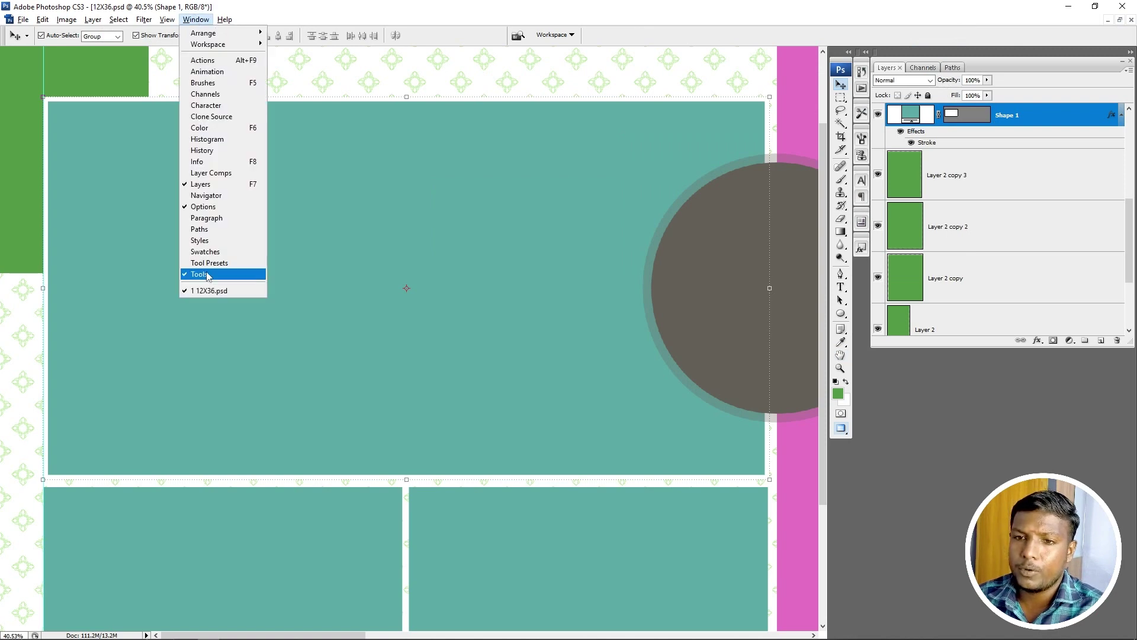
# Step: Apply the saved white stroke style to the two lower teal boxes
pyautogui.click(215, 240)
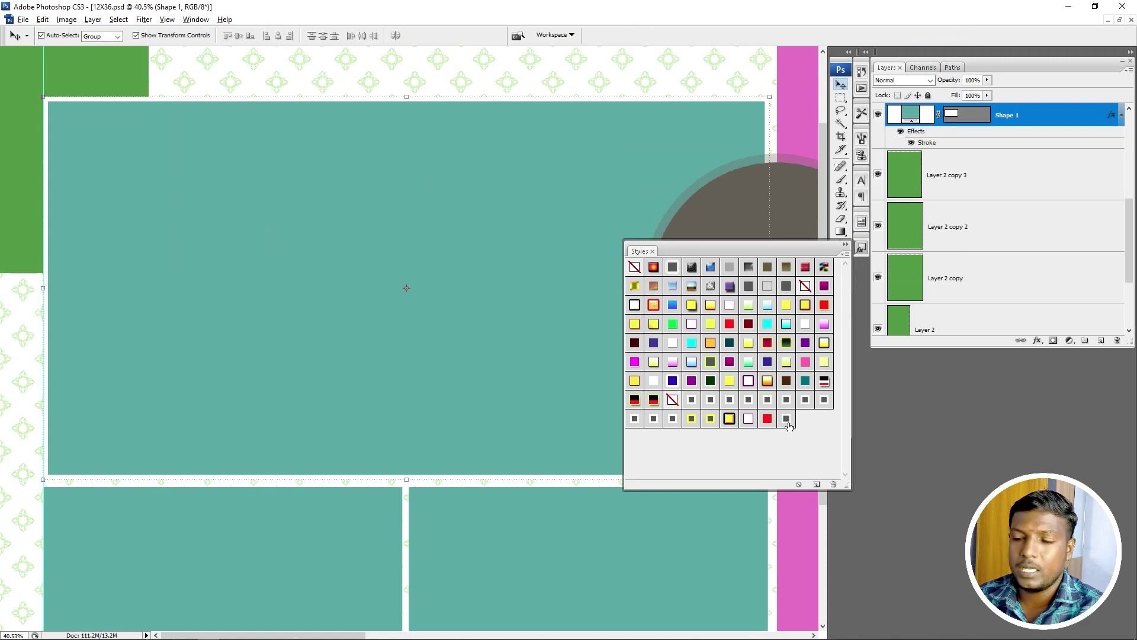
pyautogui.scroll(-3, 274, 282)
pyautogui.click(296, 350)
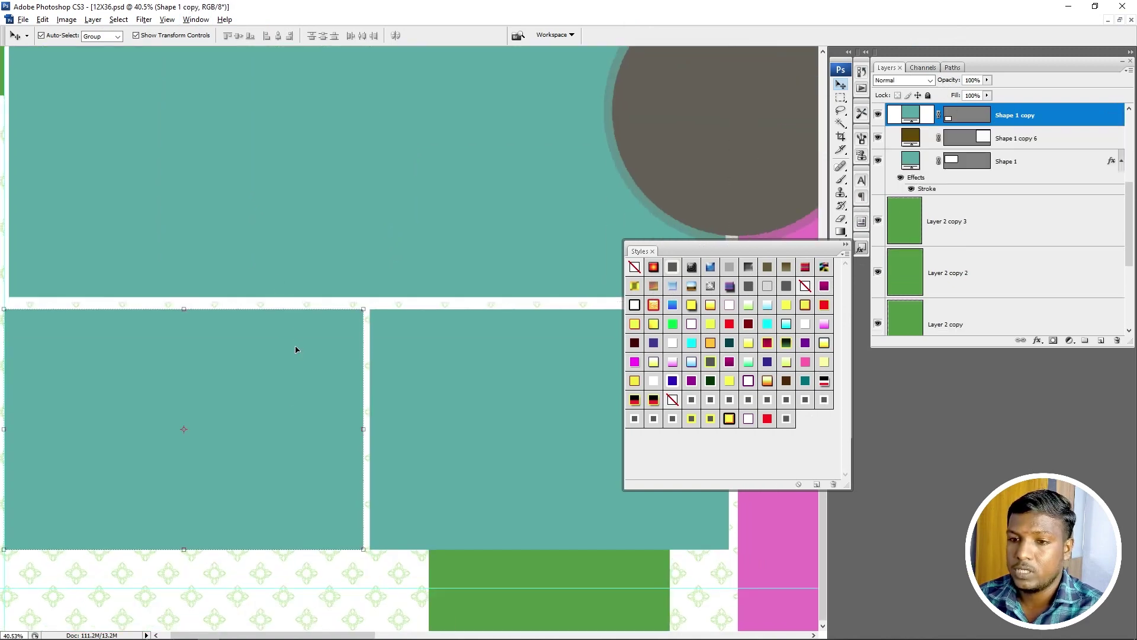
pyautogui.click(440, 355)
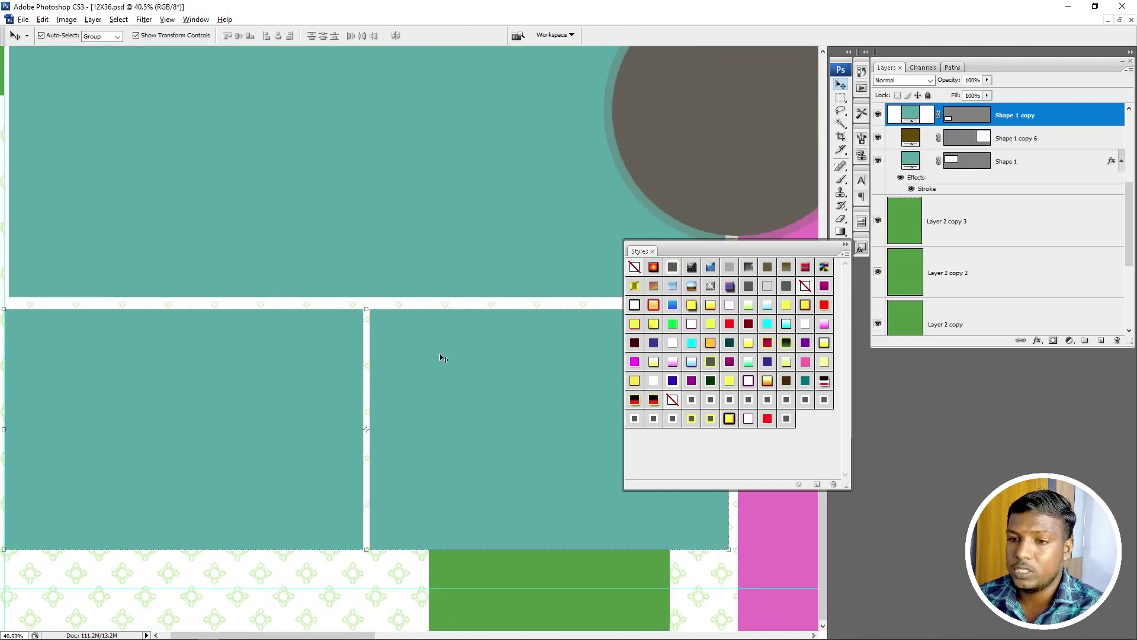
pyautogui.click(786, 419)
pyautogui.hotkey('ctrl', '0')
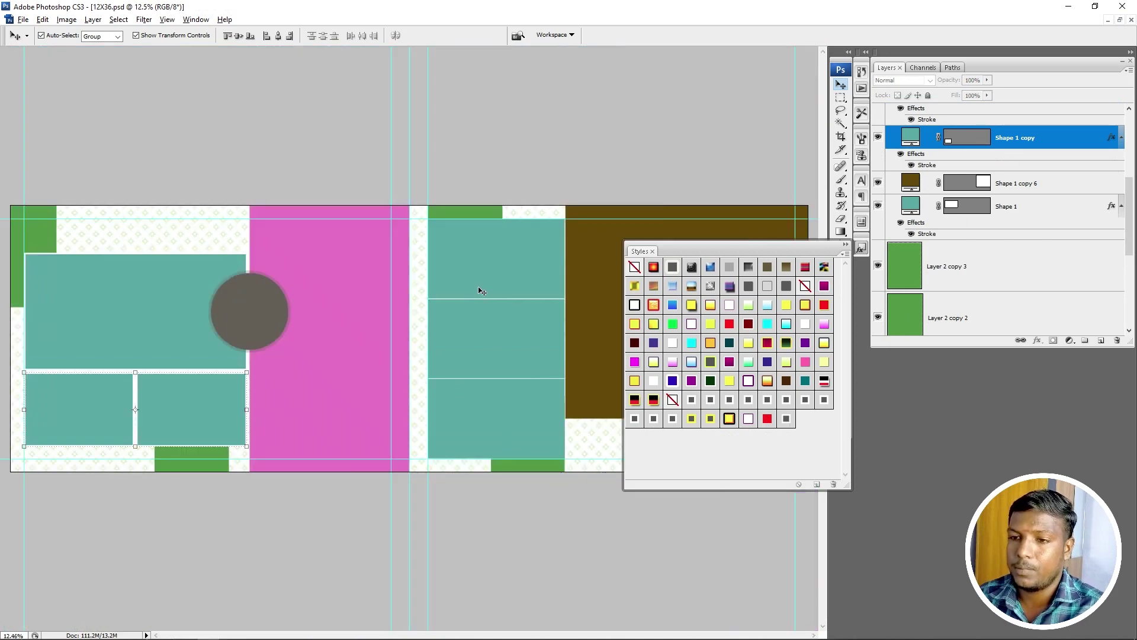
# Step: Apply the same stroke style to the middle-column teal boxes and check the result
pyautogui.click(482, 265)
pyautogui.keyDown('shift'); pyautogui.click(491, 329); pyautogui.keyUp('shift')
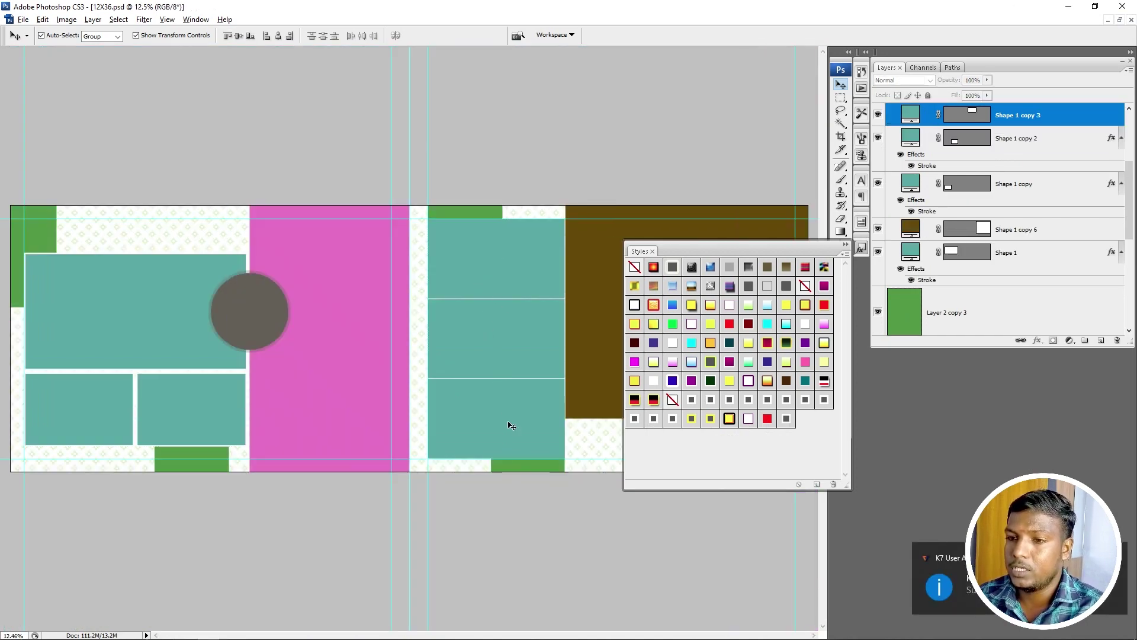
pyautogui.click(786, 419)
pyautogui.moveTo(556, 233); pyautogui.dragTo(461, 433)
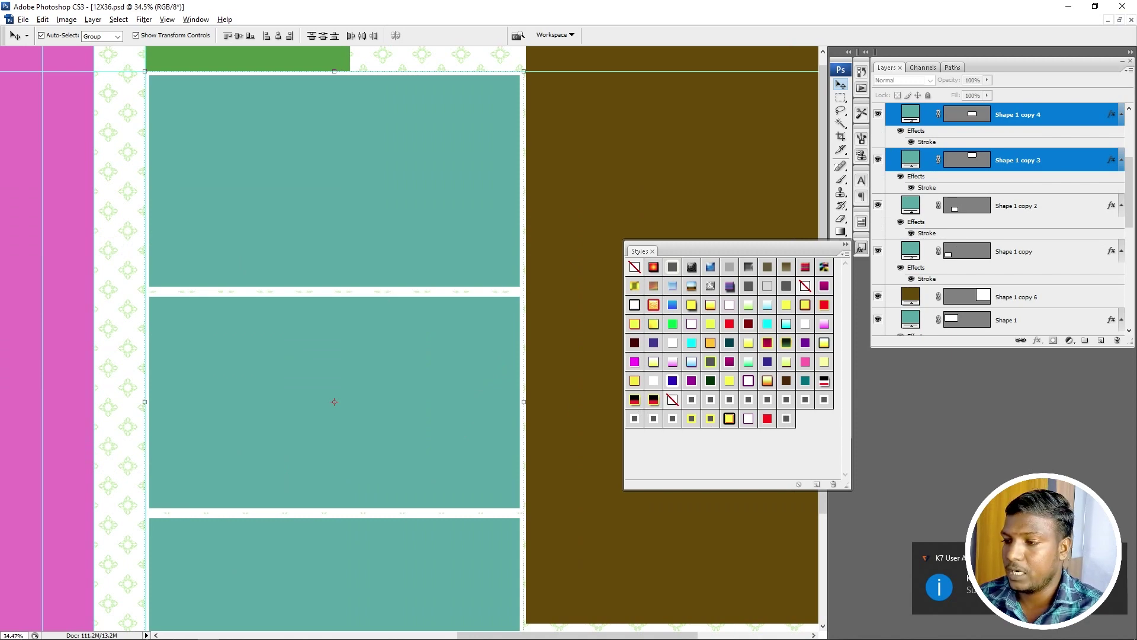
pyautogui.hotkey('ctrl', '0')
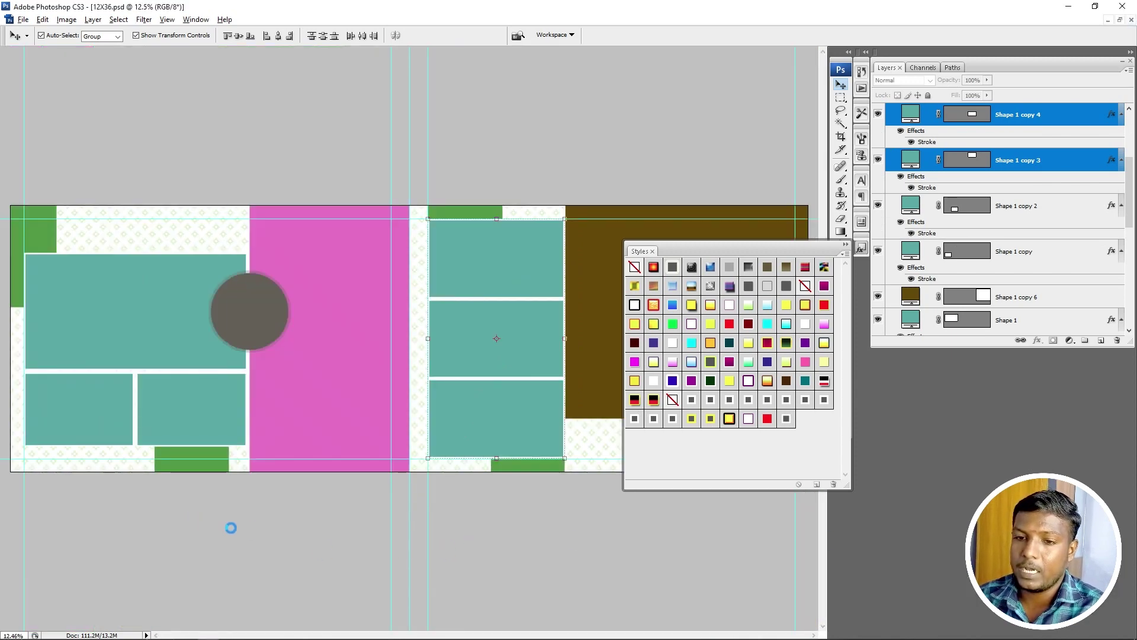
pyautogui.click(861, 248)
pyautogui.hotkey('alt', 'Tab')
pyautogui.hotkey('alt', 'Tab')
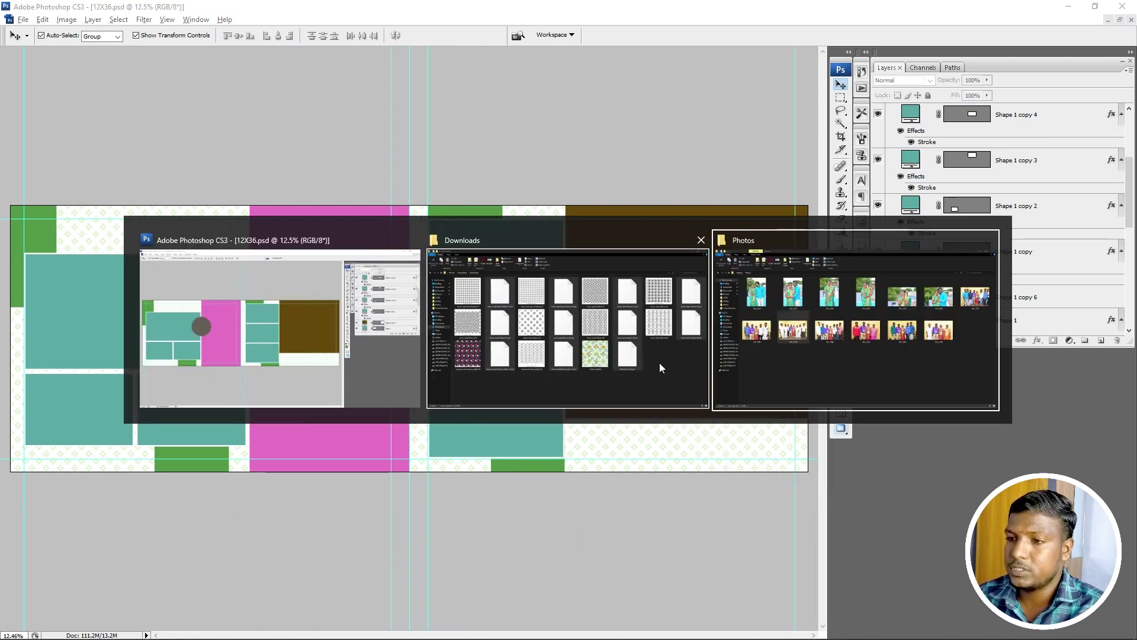
# Step: Close the Downloads window and drag DSC_2788 from the Photos folder onto the album canvas
pyautogui.click(701, 240)
pyautogui.click(364, 367)
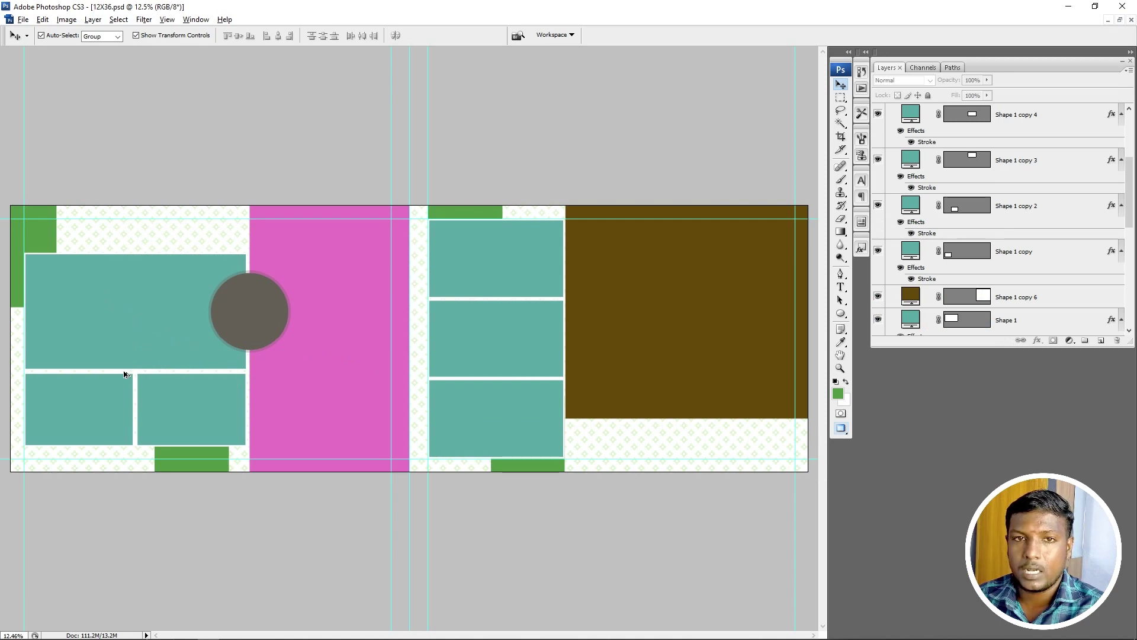
pyautogui.hotkey('alt', 'Tab')
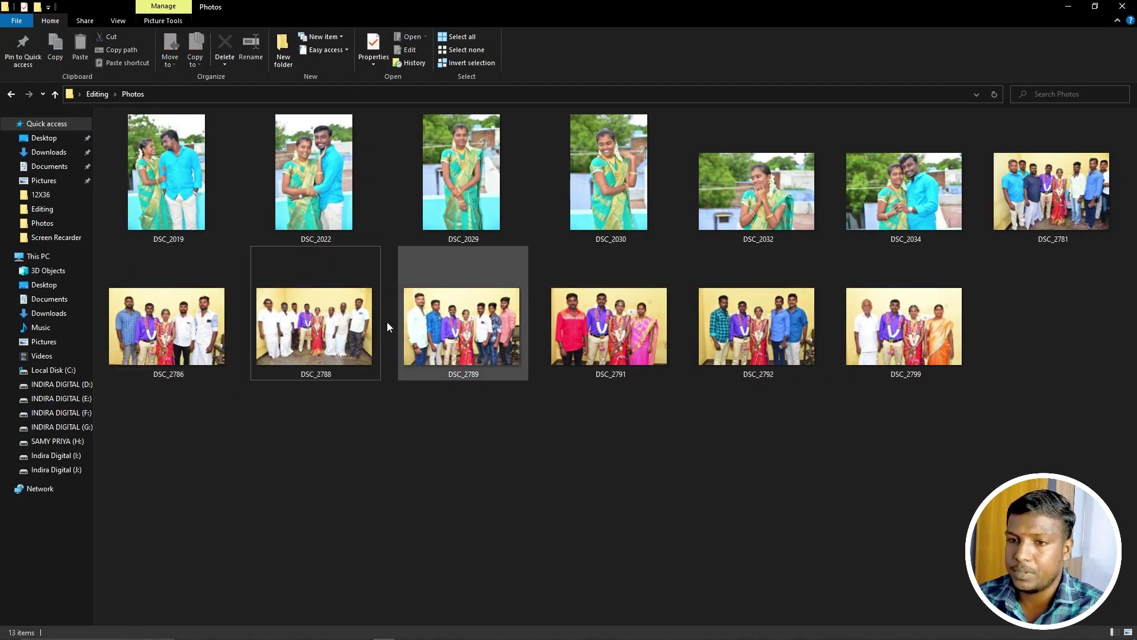
pyautogui.moveTo(310, 347)
pyautogui.mouseDown()
pyautogui.moveTo(454, 5)
pyautogui.moveTo(374, 223)
pyautogui.mouseUp()
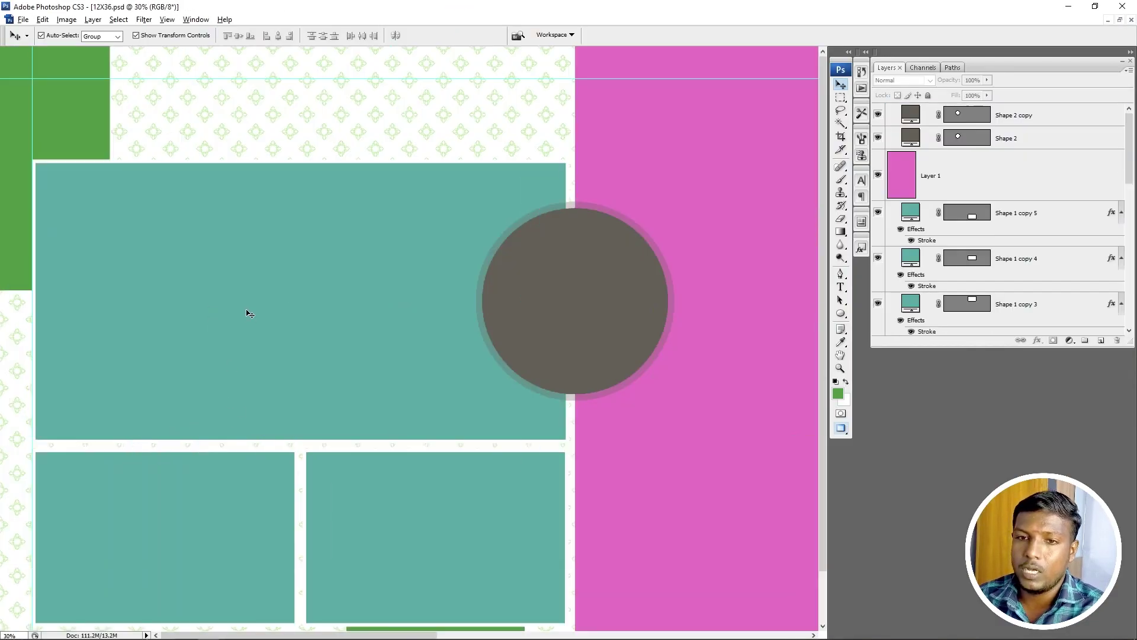
# Step: Clip the DSC_2788 photo to the large teal Shape 1 box with Ctrl+Alt+G
pyautogui.click(248, 312)
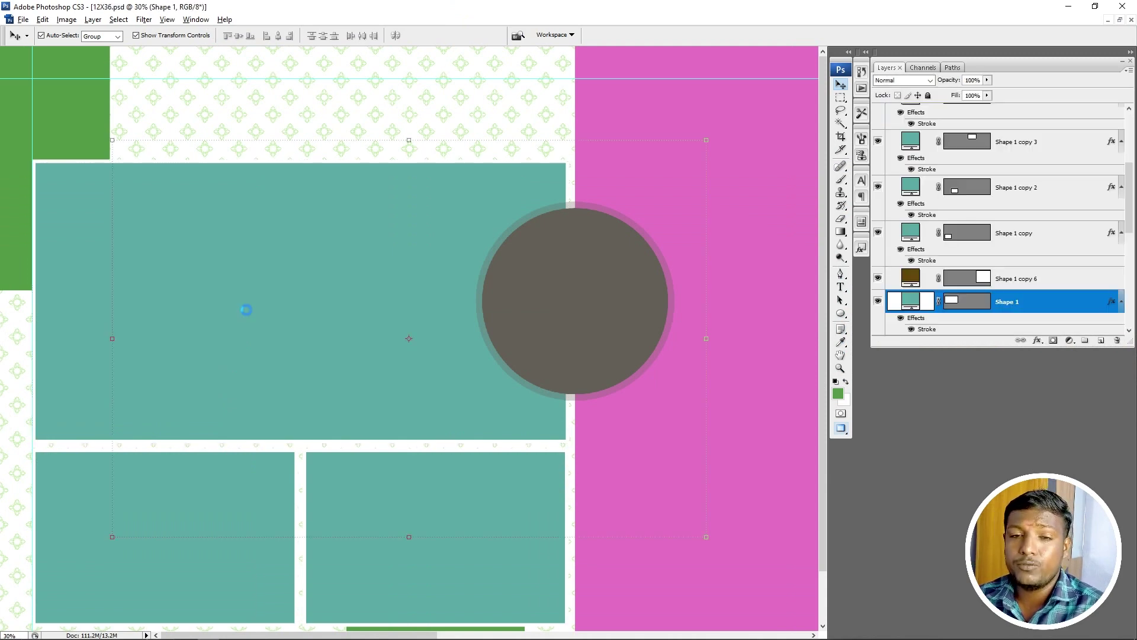
pyautogui.hotkey('ctrl', 'alt', 'g')
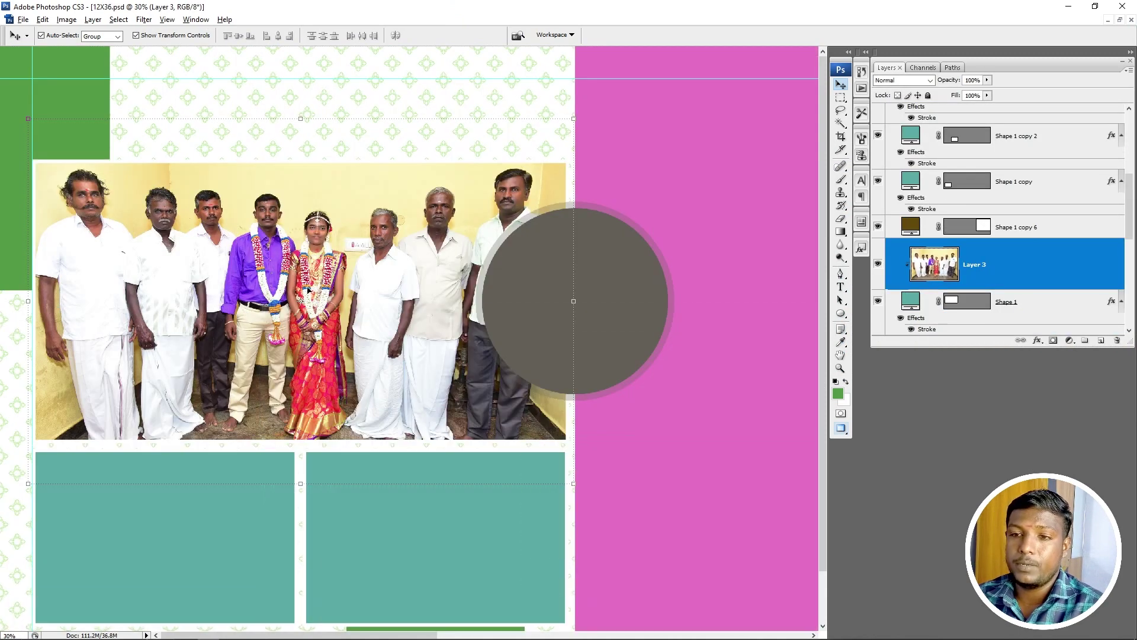
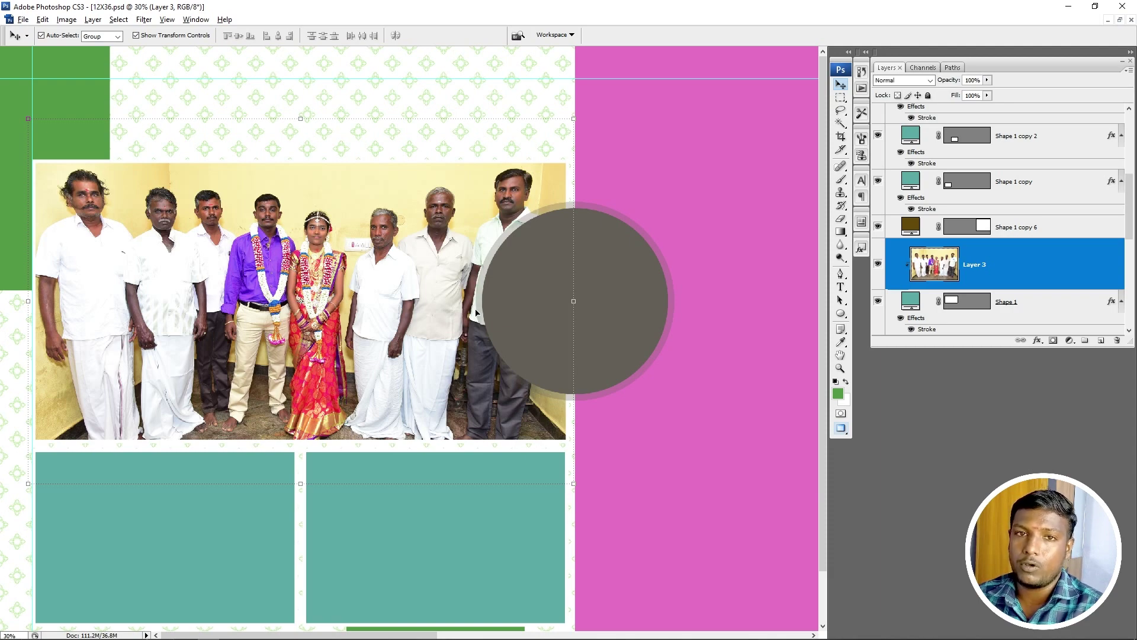
# Step: Inspect the group photo up close, then fit the whole spread on screen
pyautogui.moveTo(341, 216); pyautogui.dragTo(271, 261)
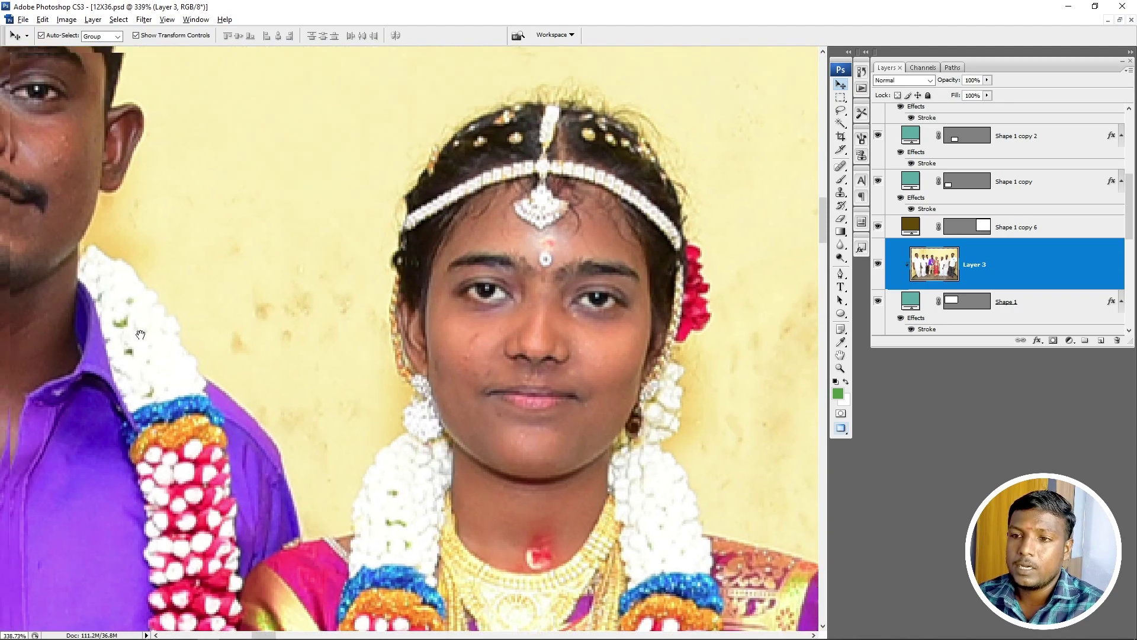
pyautogui.moveTo(177, 296); pyautogui.dragTo(770, 308)
pyautogui.moveTo(119, 414); pyautogui.dragTo(858, 459)
pyautogui.hotkey('ctrl', '-')
pyautogui.hotkey('ctrl', '-')
pyautogui.hotkey('ctrl', '-')
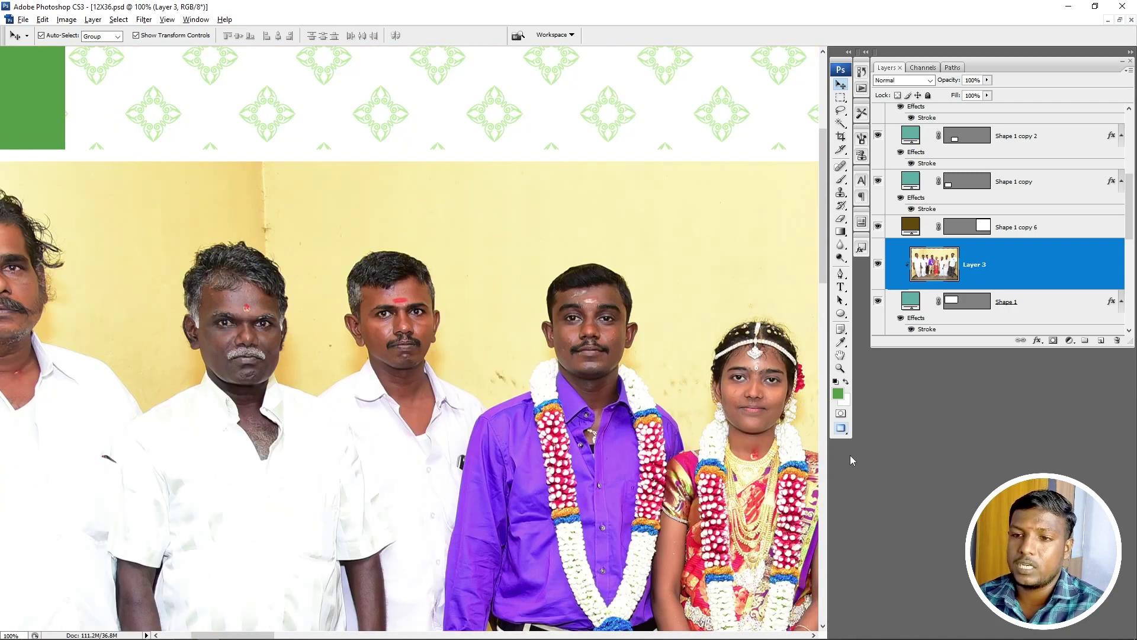
pyautogui.hotkey('ctrl', '0')
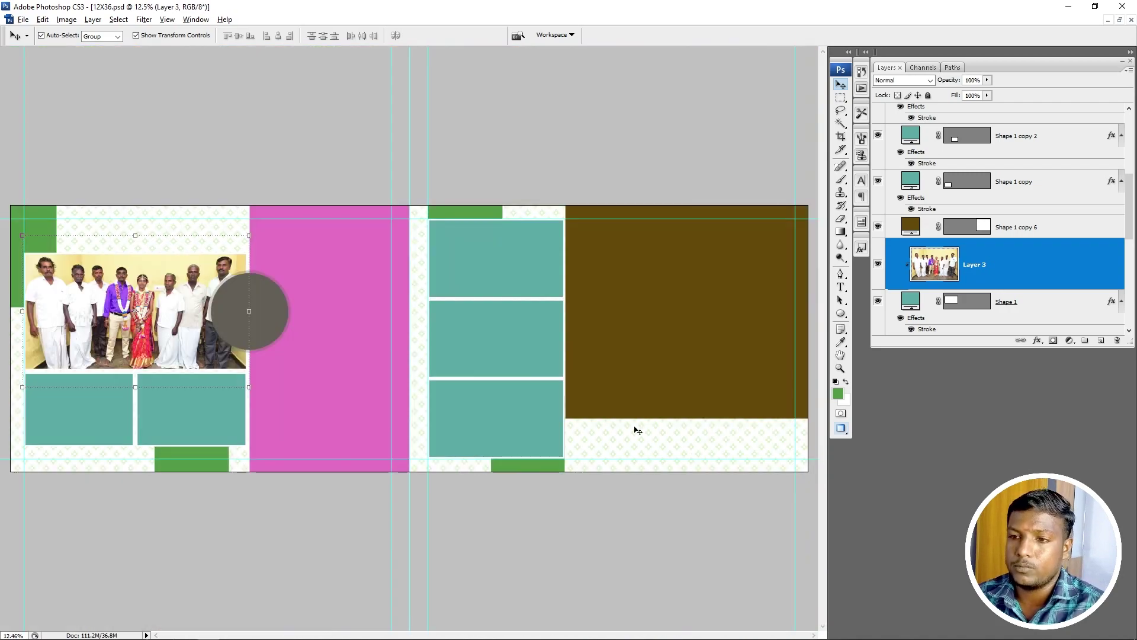
# Step: Scale both grey circle shapes to about 72% and move them lower and left
pyautogui.click(249, 325)
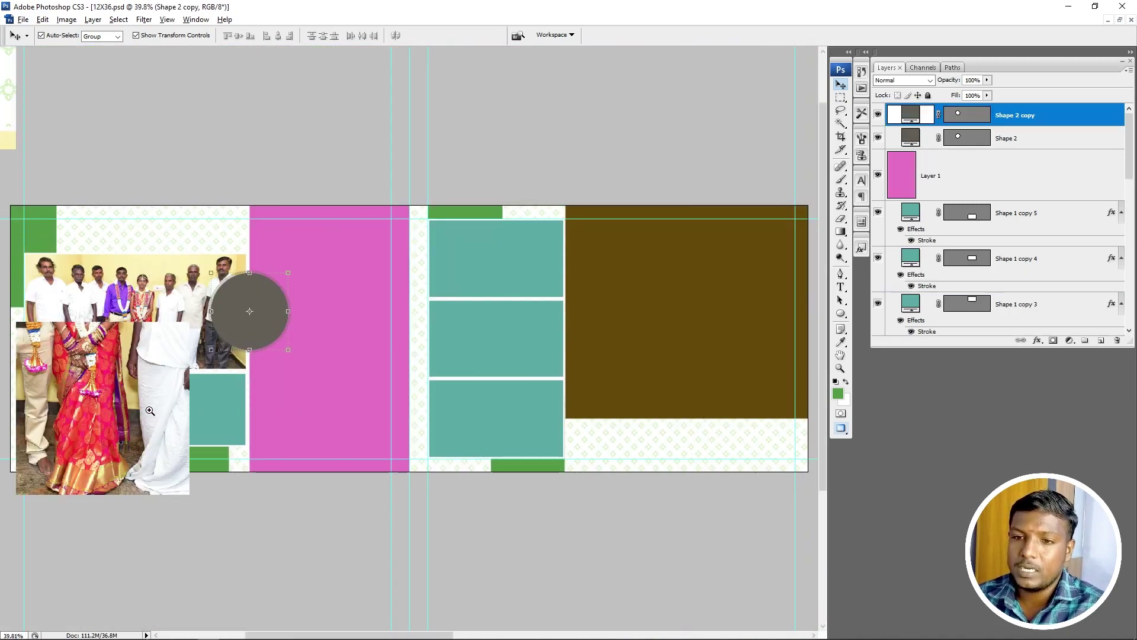
pyautogui.click(287, 287)
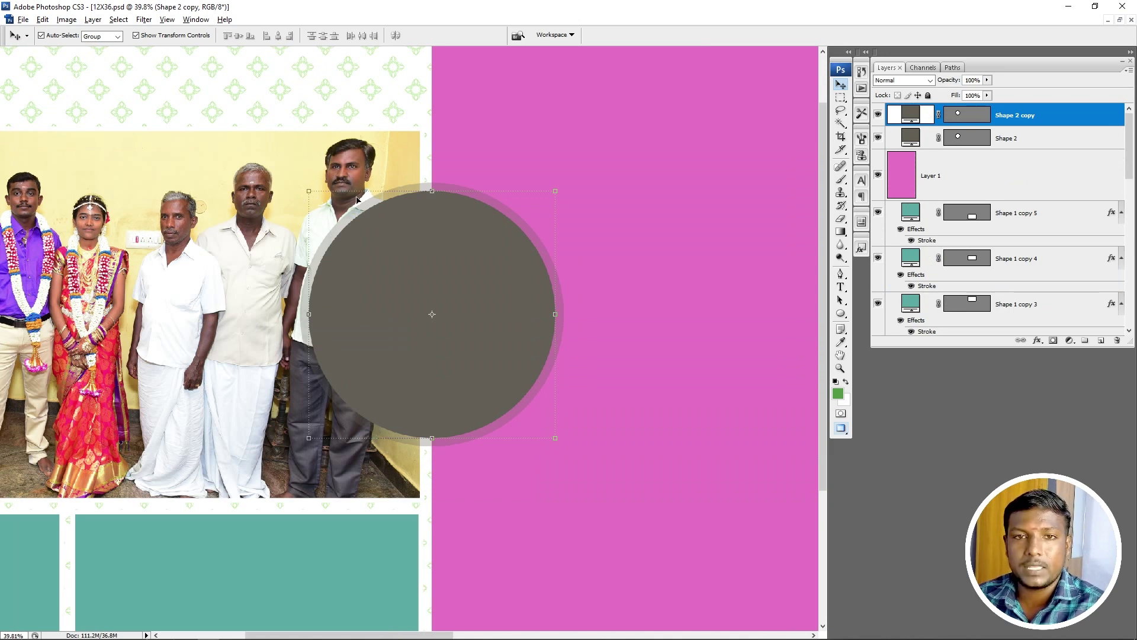
pyautogui.rightClick(455, 240)
pyautogui.keyDown('shift'); pyautogui.click(474, 261); pyautogui.keyUp('shift')
pyautogui.click(557, 185)
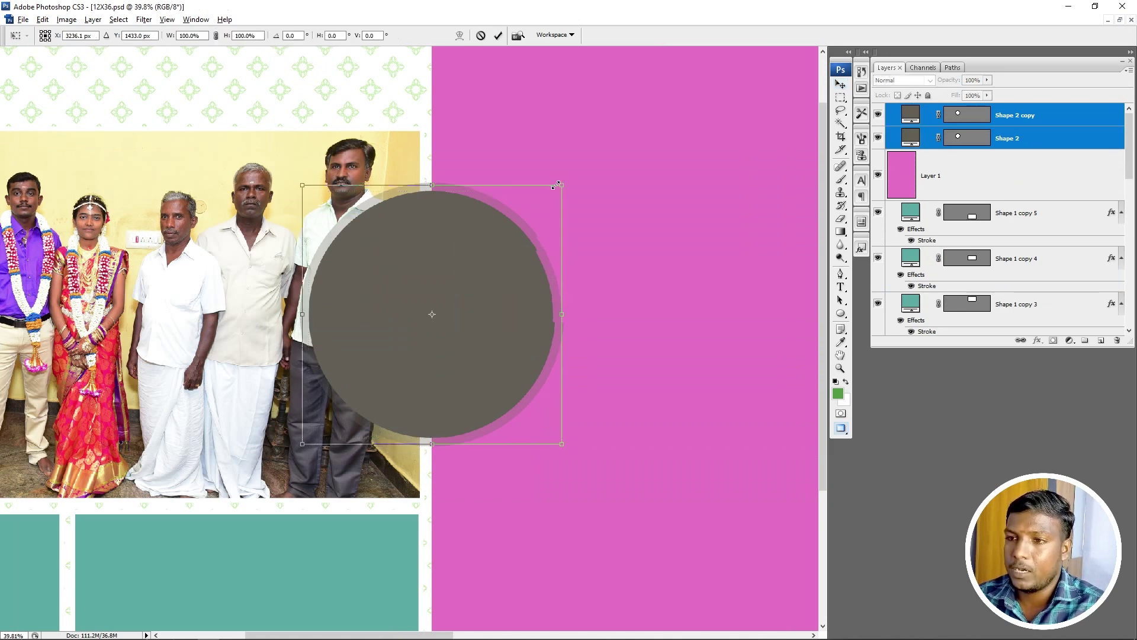
pyautogui.moveTo(556, 185); pyautogui.dragTo(524, 214)
pyautogui.moveTo(466, 336); pyautogui.dragTo(458, 422)
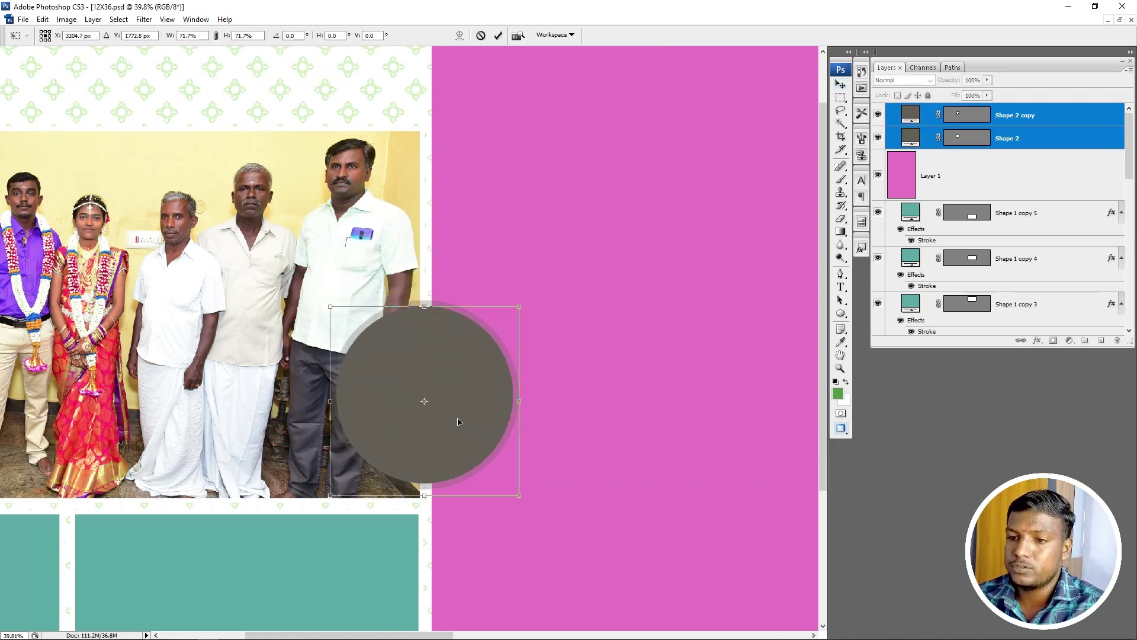
pyautogui.press('Return')
pyautogui.hotkey('ctrl', '0')
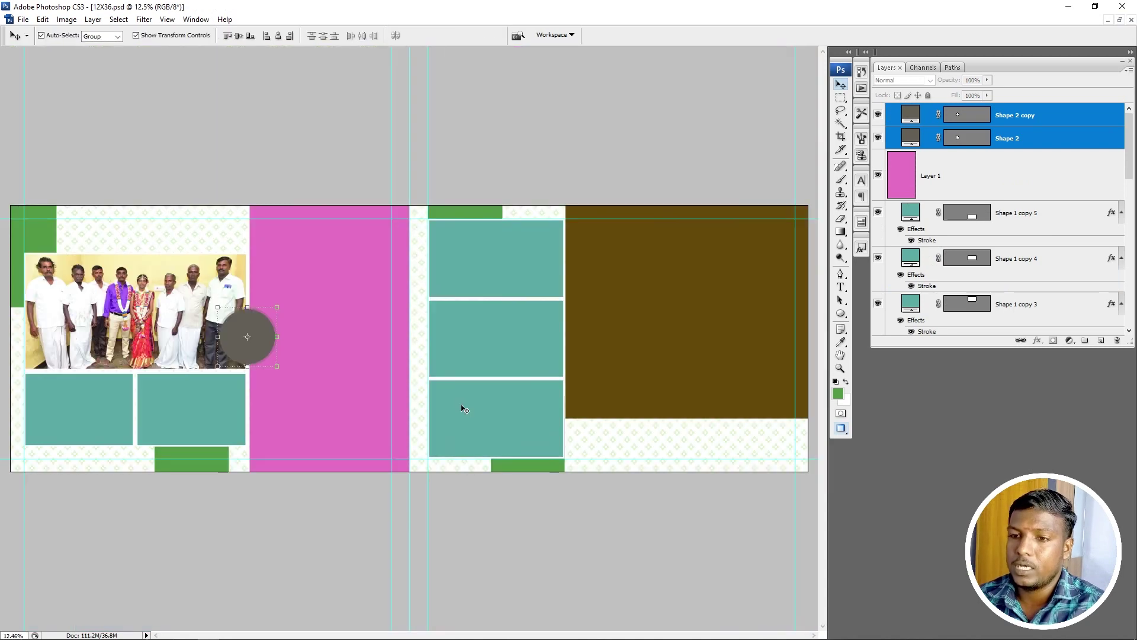
# Step: Drag photos DSC_2786 and DSC_2789 from the photos folder into Photoshop
pyautogui.hotkey('alt', 'Tab')
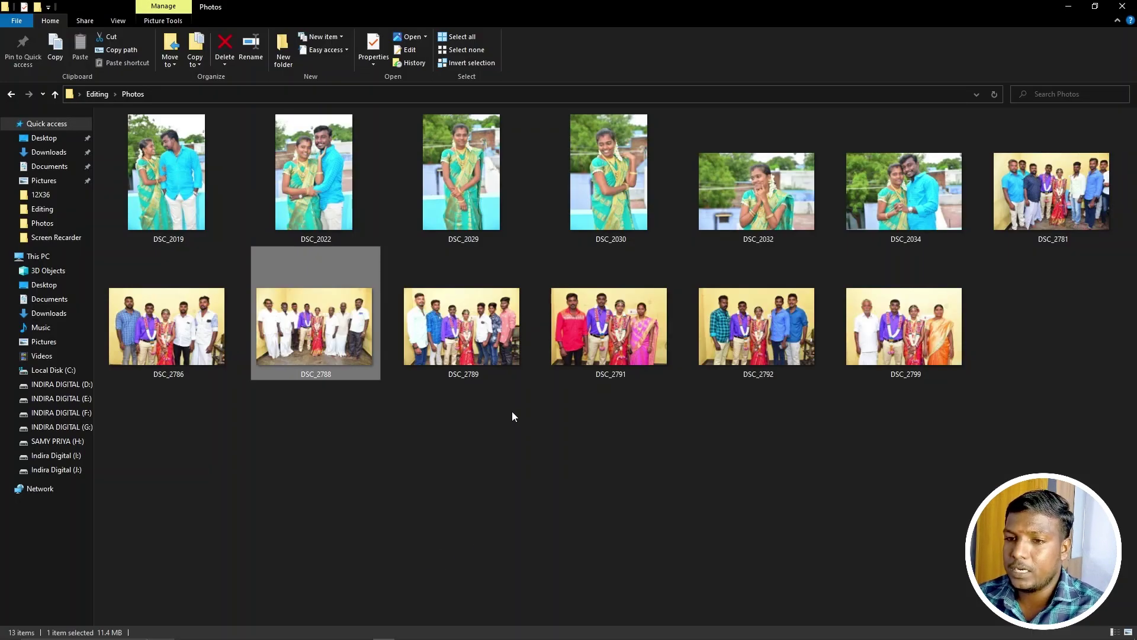
pyautogui.click(577, 414)
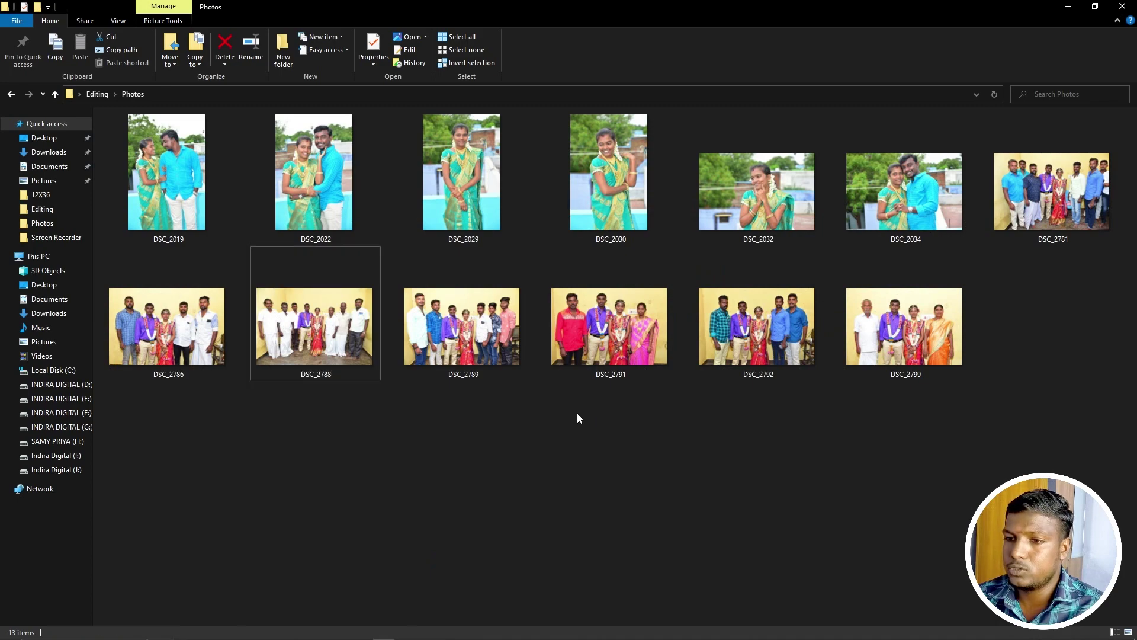
pyautogui.click(167, 326)
pyautogui.keyDown('ctrl'); pyautogui.click(488, 348); pyautogui.keyUp('ctrl')
pyautogui.moveTo(488, 348)
pyautogui.mouseDown()
pyautogui.moveTo(176, 361)
pyautogui.moveTo(110, 401)
pyautogui.moveTo(119, 396)
pyautogui.mouseUp()
pyautogui.hotkey('alt', 'Tab')
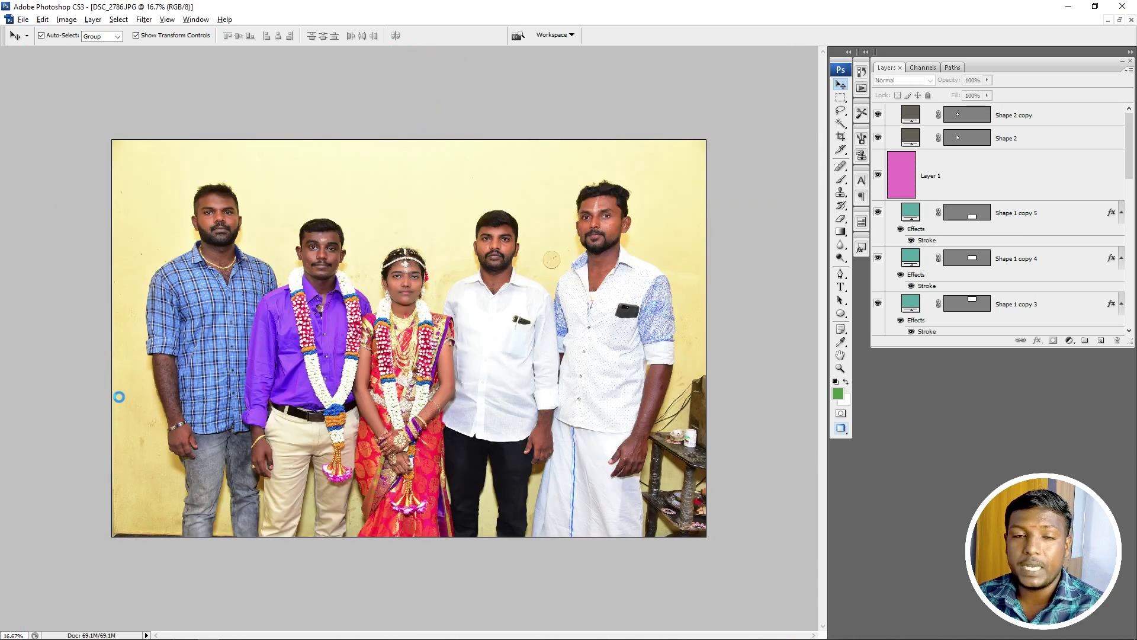
# Step: Clip a group photo into the right page's top teal frame and paste the next photo
pyautogui.hotkey('ctrl', 'Tab')
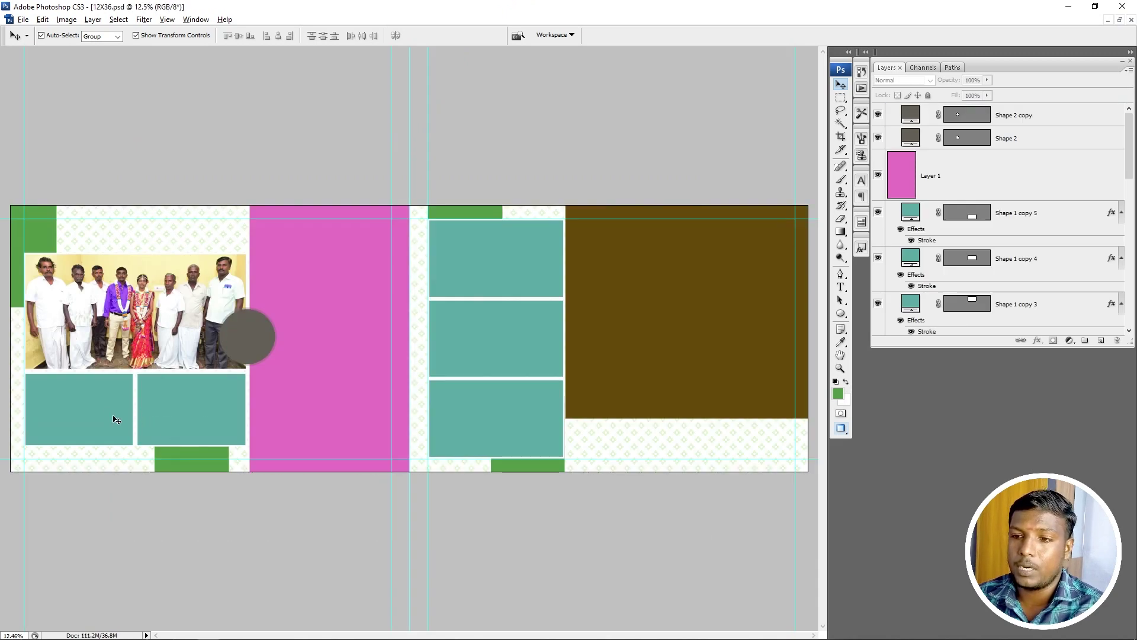
pyautogui.rightClick(97, 409)
pyautogui.click(146, 418)
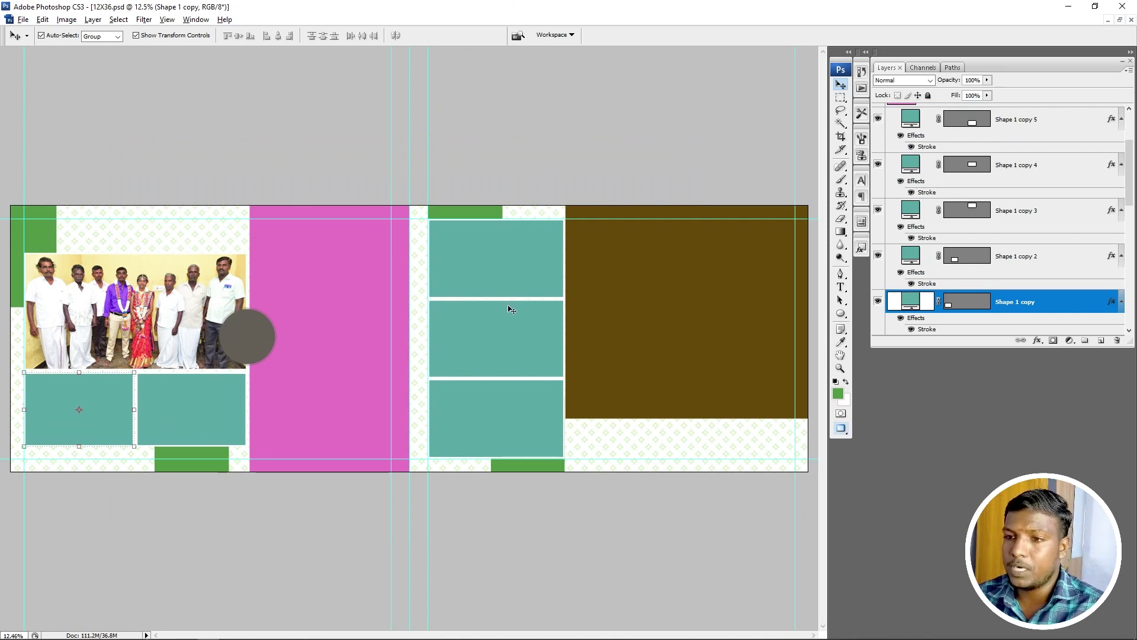
pyautogui.click(472, 264)
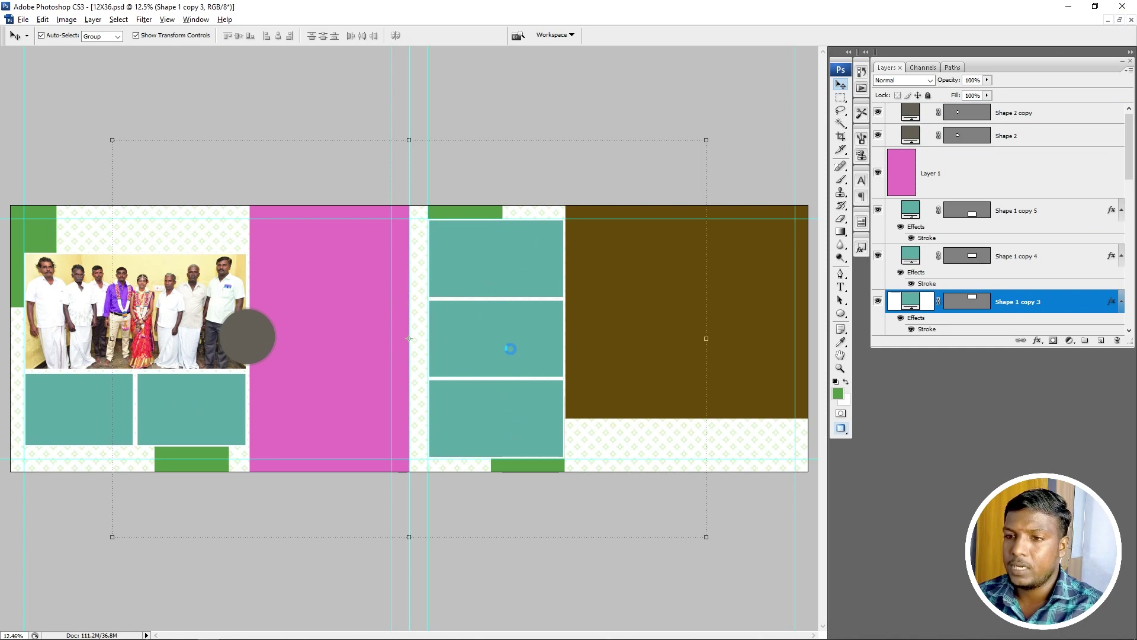
pyautogui.hotkey('ctrl', 'alt', 'g')
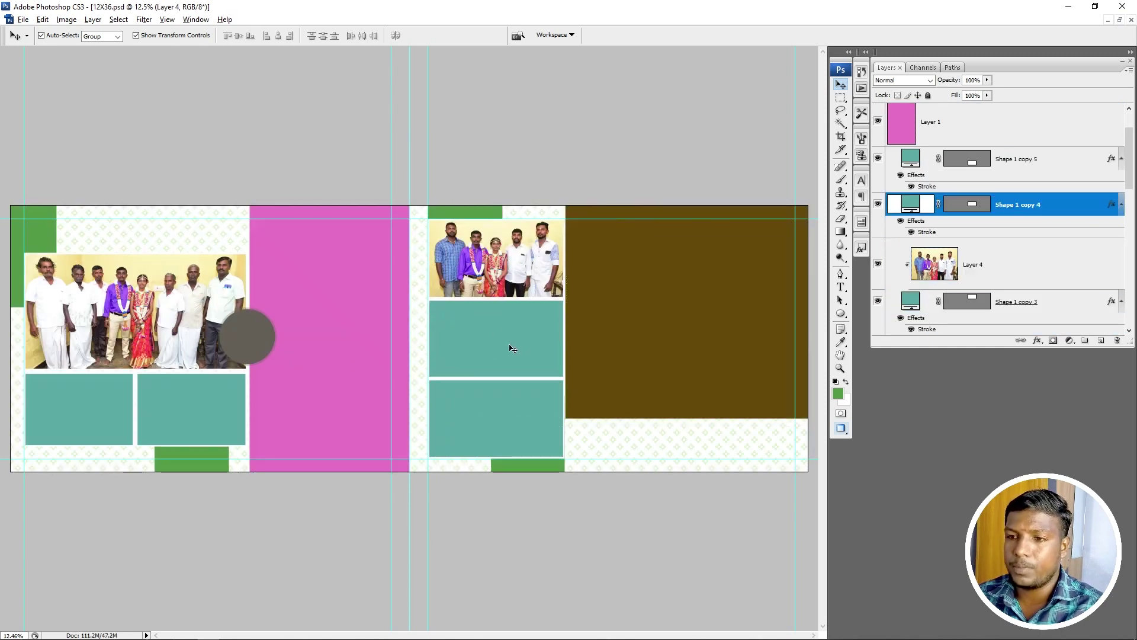
pyautogui.hotkey('ctrl', 'v')
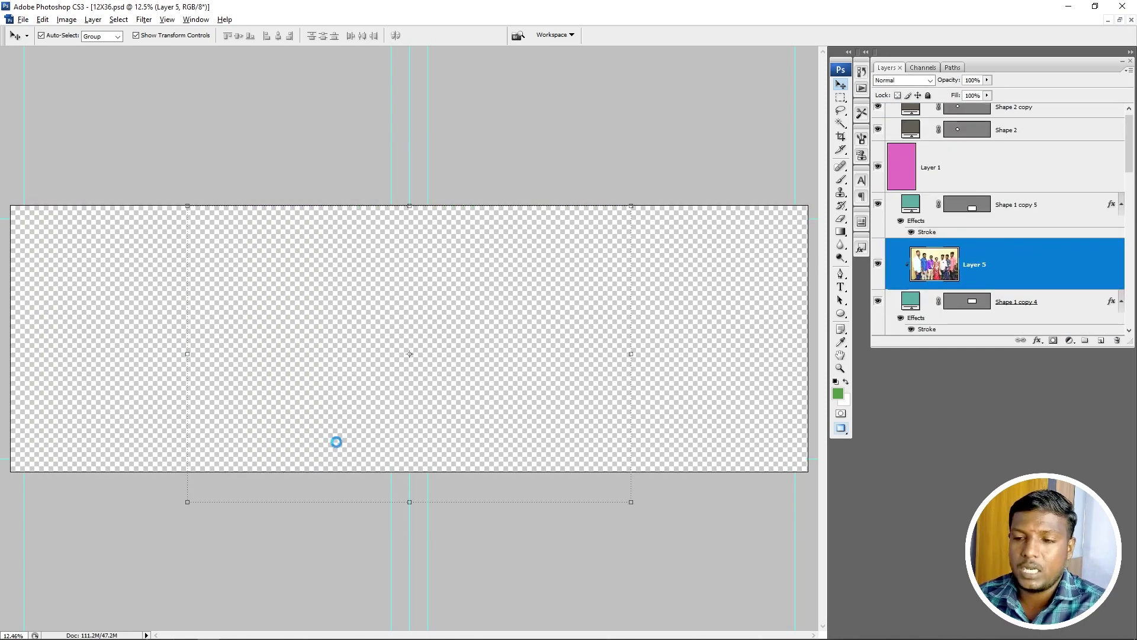
# Step: Bring DSC_2791 and DSC_2799 from the photos folder into Photoshop
pyautogui.hotkey('alt', 'Tab')
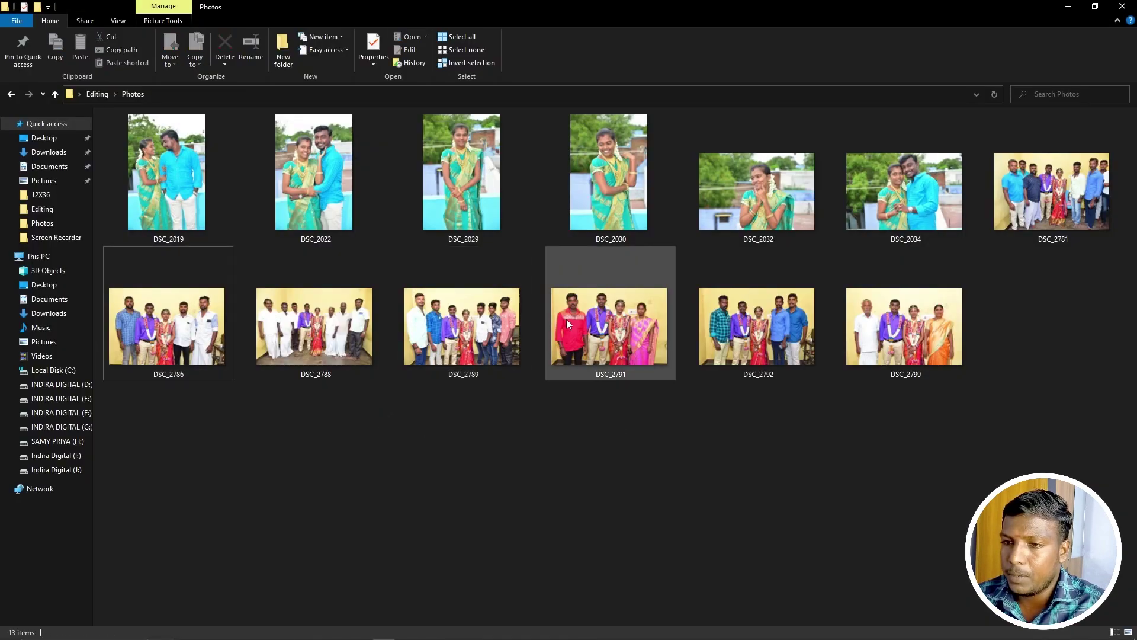
pyautogui.click(566, 318)
pyautogui.keyDown('ctrl'); pyautogui.click(898, 349); pyautogui.keyUp('ctrl')
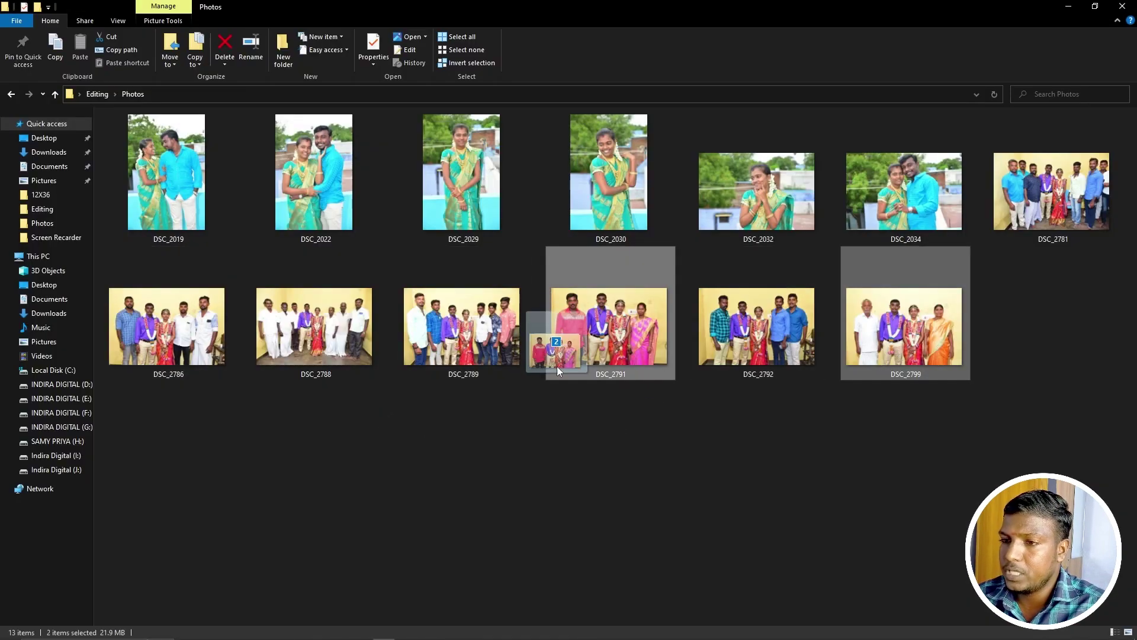
pyautogui.moveTo(898, 349); pyautogui.dragTo(351, 178)
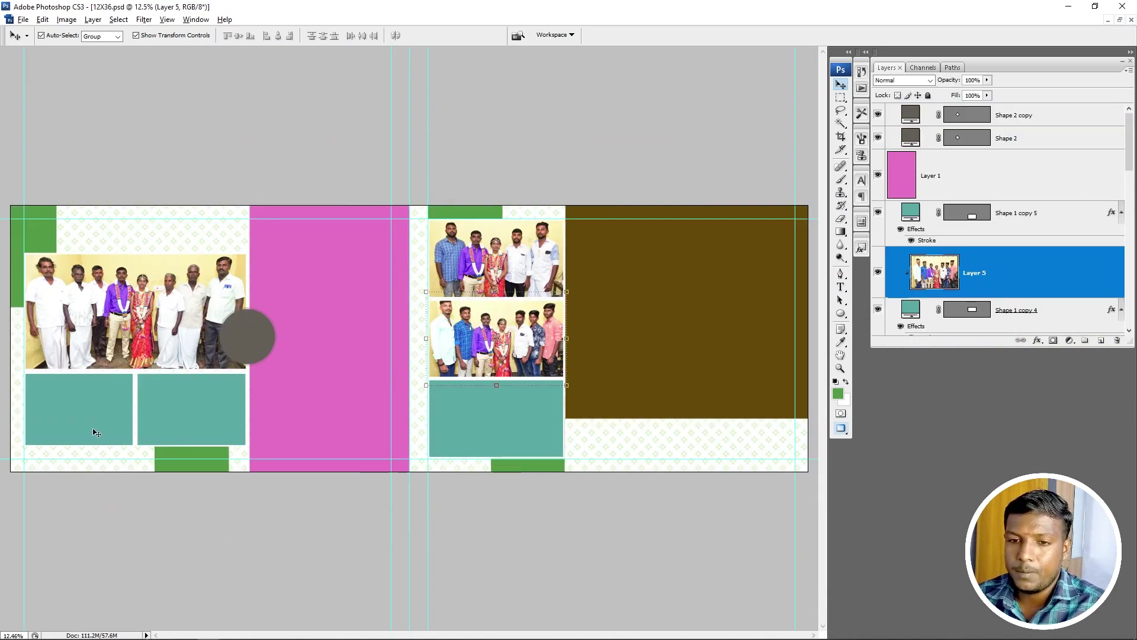
# Step: Clip the dropped photo into the lower-left teal frame and bring DSC_2792 into the album
pyautogui.click(95, 432)
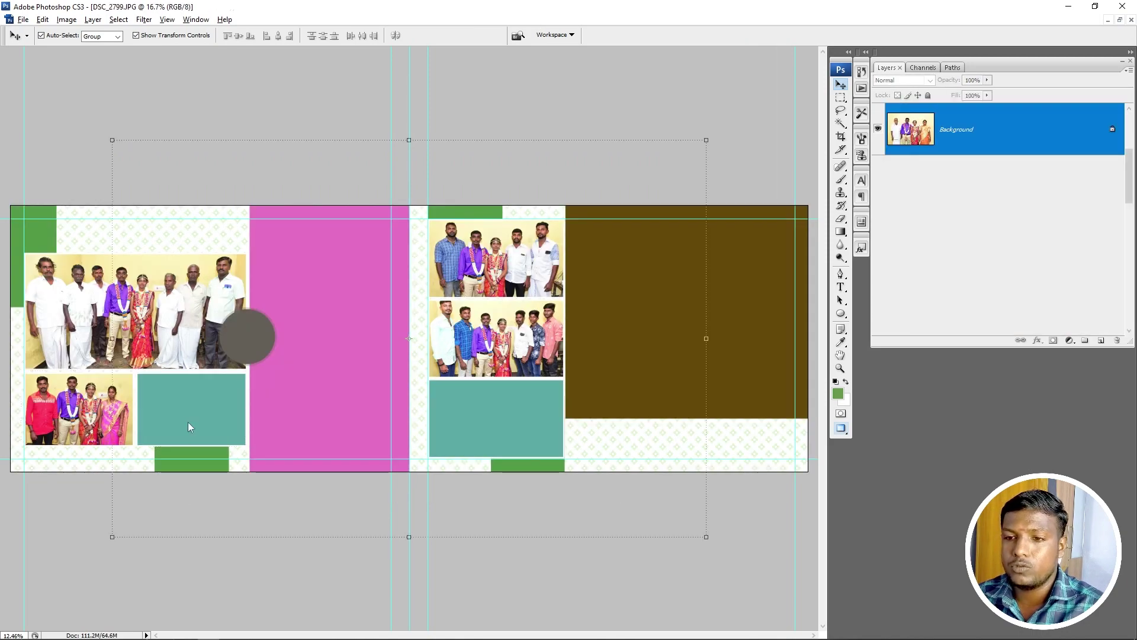
pyautogui.hotkey('ctrl', 'alt', 'g')
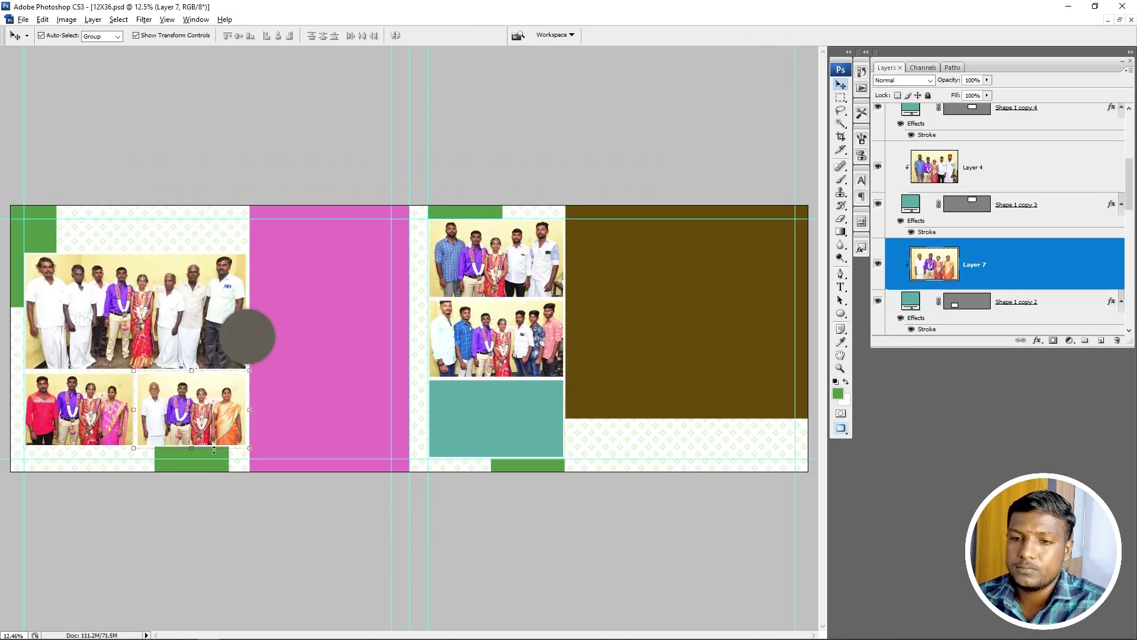
pyautogui.hotkey('alt', 'Tab')
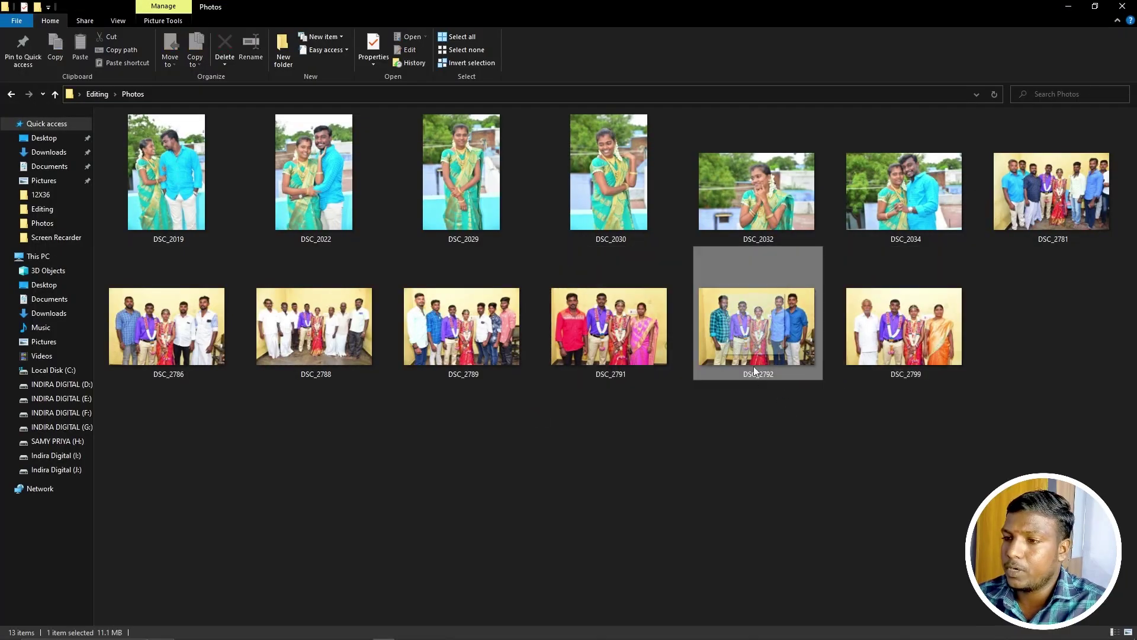
pyautogui.moveTo(753, 366); pyautogui.dragTo(478, 3)
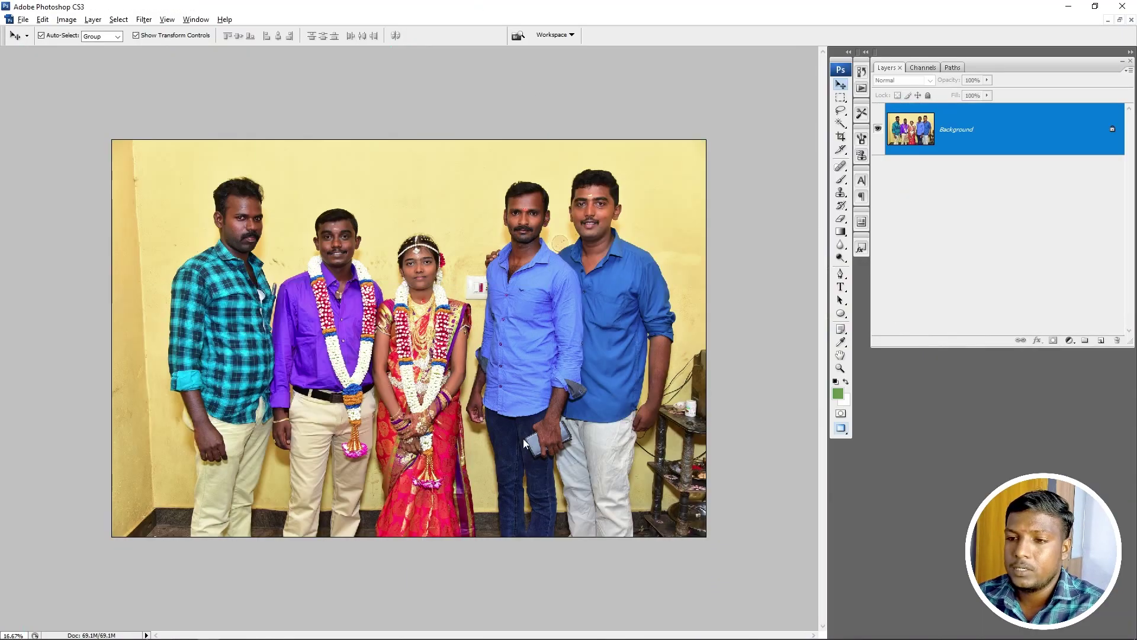
# Step: Clip the new photo into its teal frame and nudge the second right-page photo down
pyautogui.moveTo(524, 438); pyautogui.dragTo(510, 449)
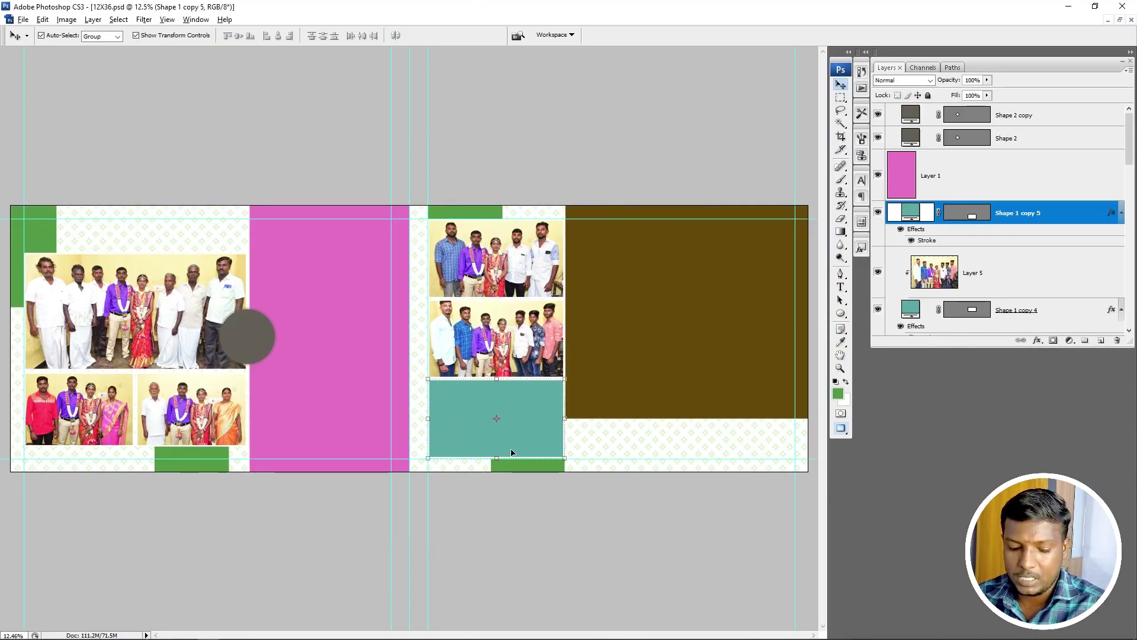
pyautogui.hotkey('ctrl', 'alt', 'g')
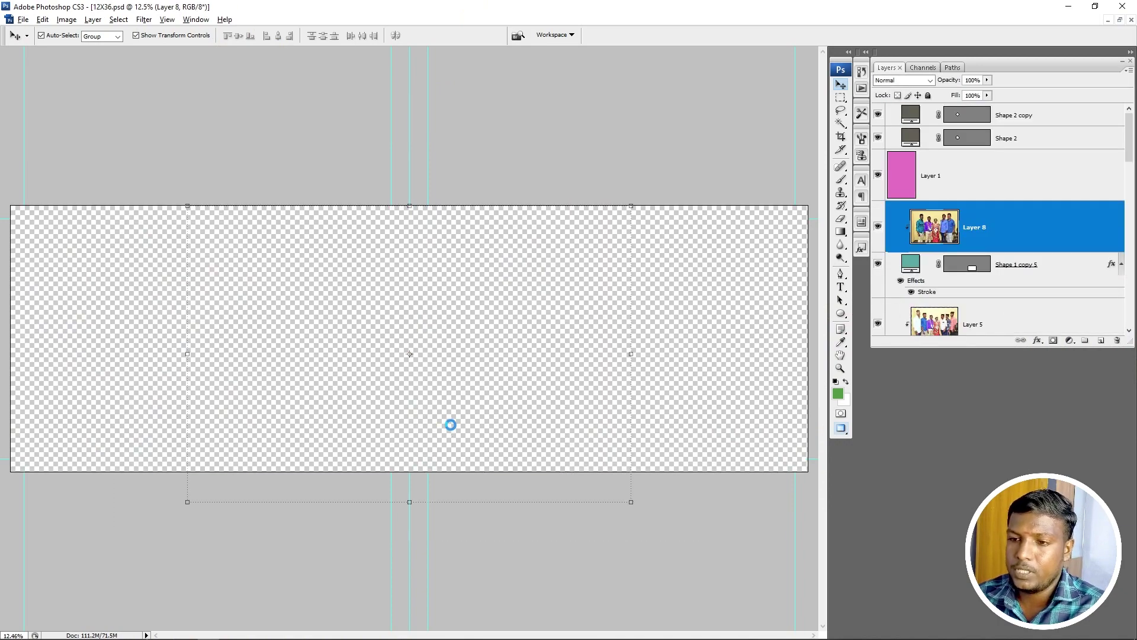
pyautogui.moveTo(576, 221); pyautogui.dragTo(519, 275)
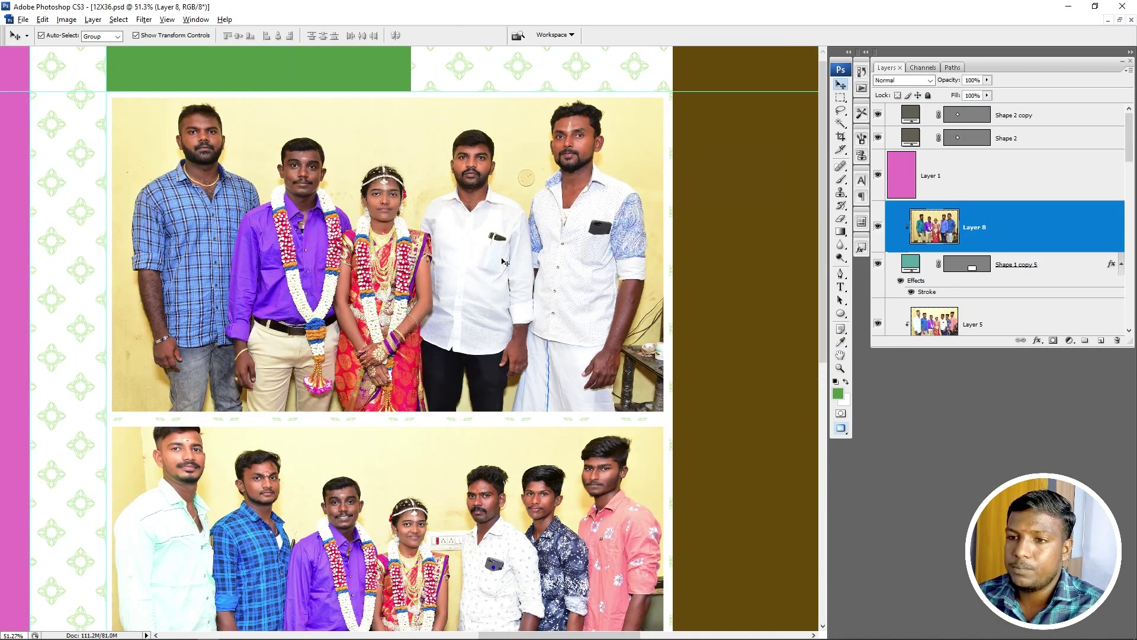
pyautogui.click(502, 261)
pyautogui.scroll(-5, 558, 346)
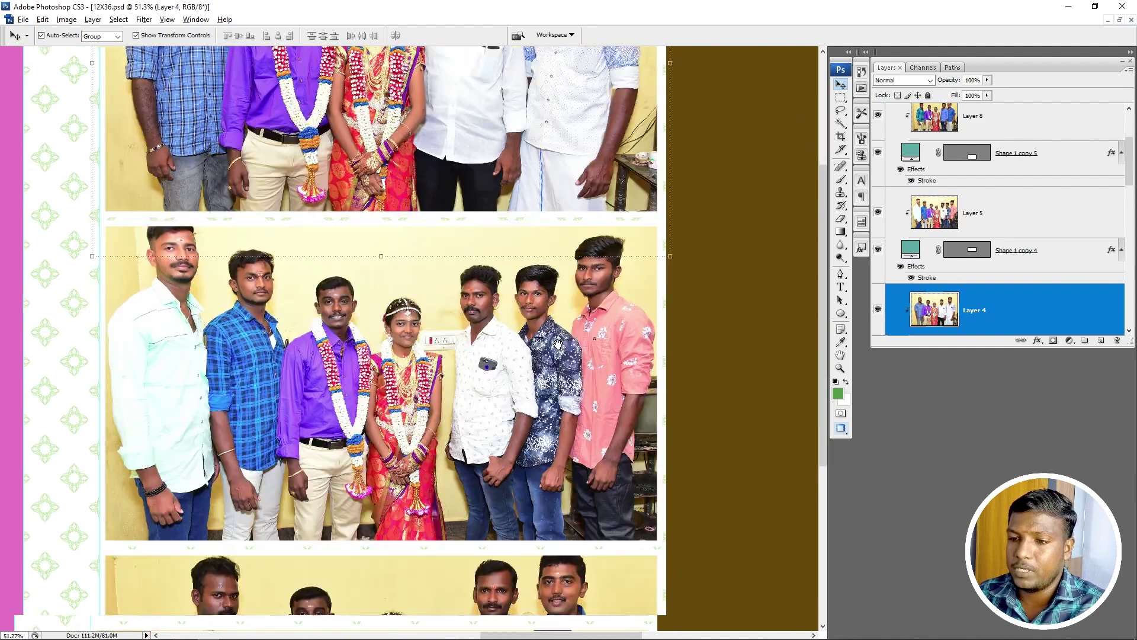
pyautogui.click(557, 346)
pyautogui.moveTo(557, 346); pyautogui.dragTo(562, 421)
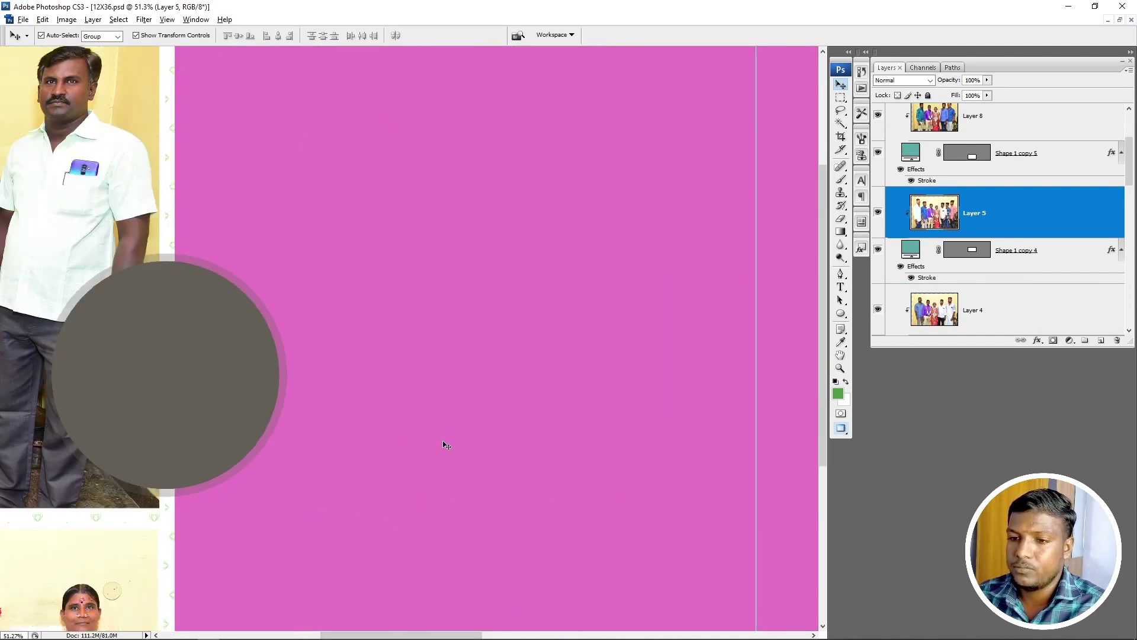
# Step: Nudge the bottom right-page photo down within its frame
pyautogui.moveTo(562, 420)
pyautogui.mouseDown()
pyautogui.moveTo(588, 459)
pyautogui.moveTo(384, 374)
pyautogui.mouseUp()
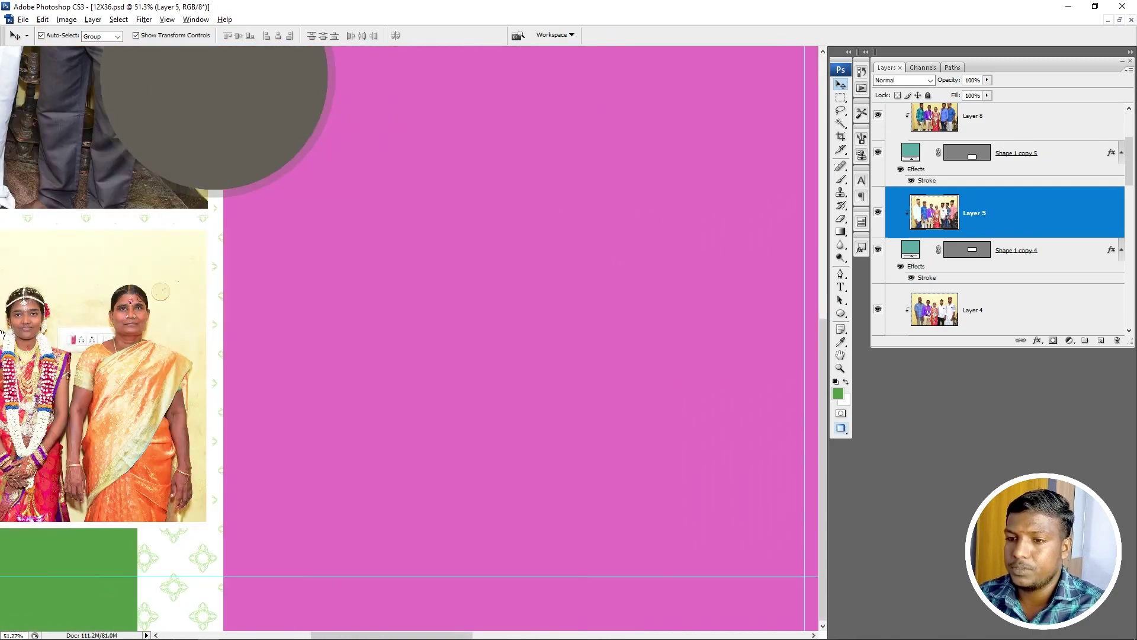
pyautogui.hotkey('ctrl', '0')
pyautogui.click(522, 409)
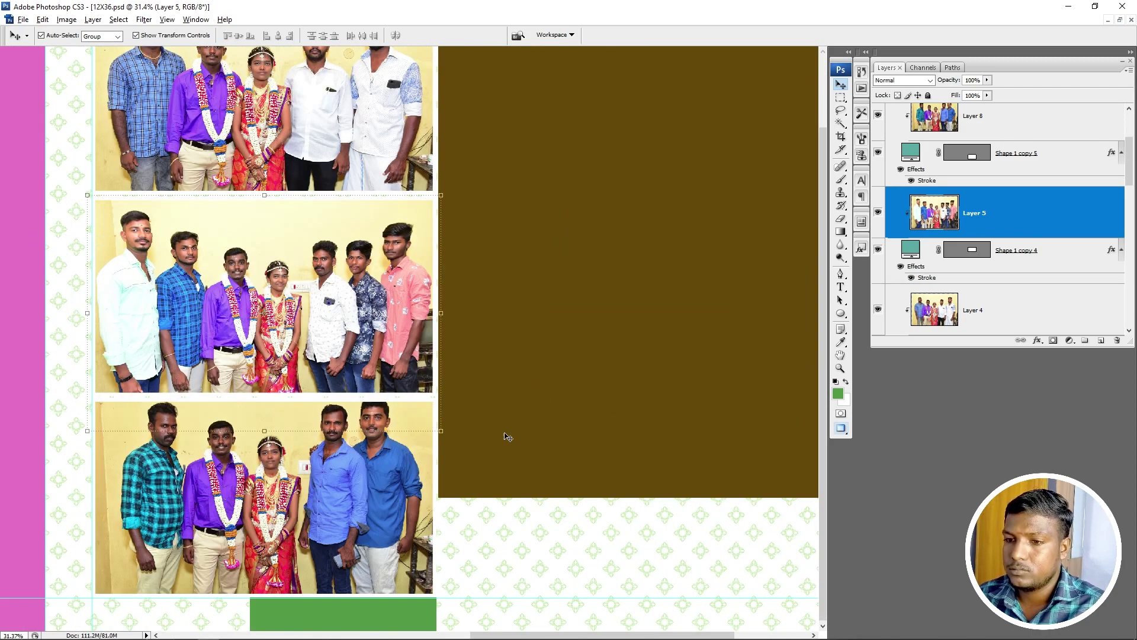
pyautogui.click(340, 521)
pyautogui.moveTo(334, 516); pyautogui.dragTo(336, 521)
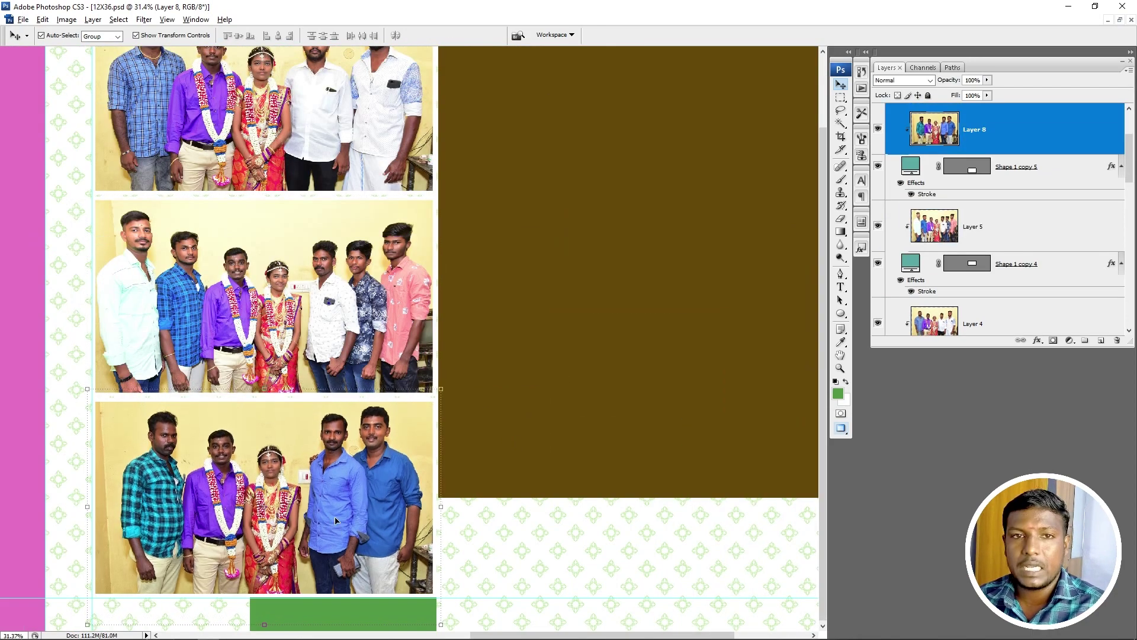
# Step: Lift the bottom photo's midtones slightly with a Curves adjustment
pyautogui.hotkey('ctrl', 'm')
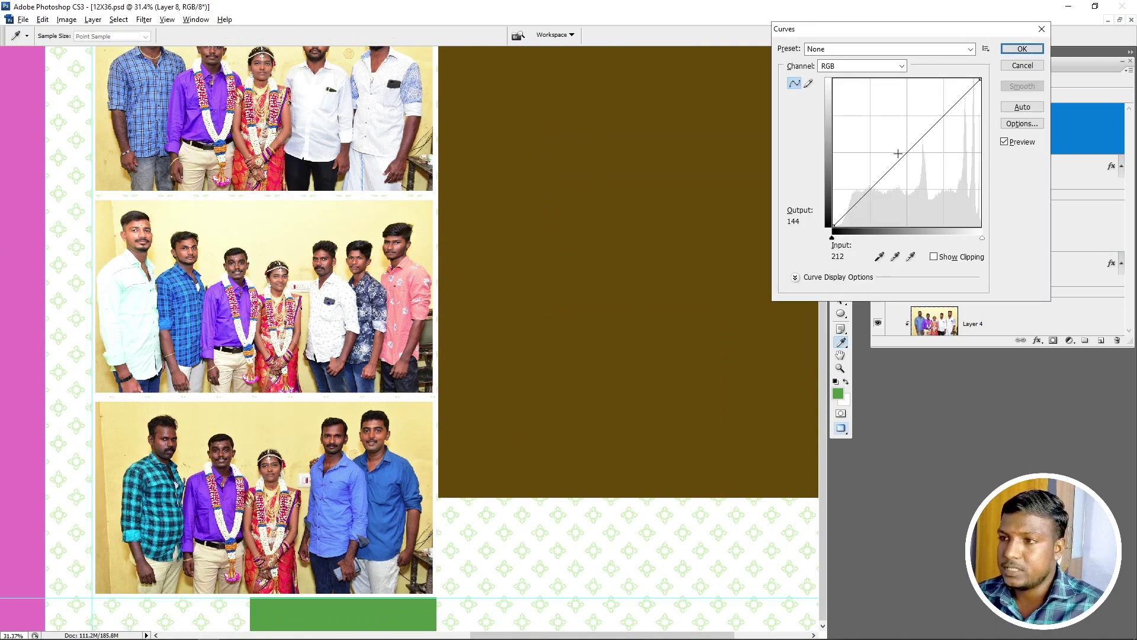
pyautogui.moveTo(894, 164); pyautogui.dragTo(893, 158)
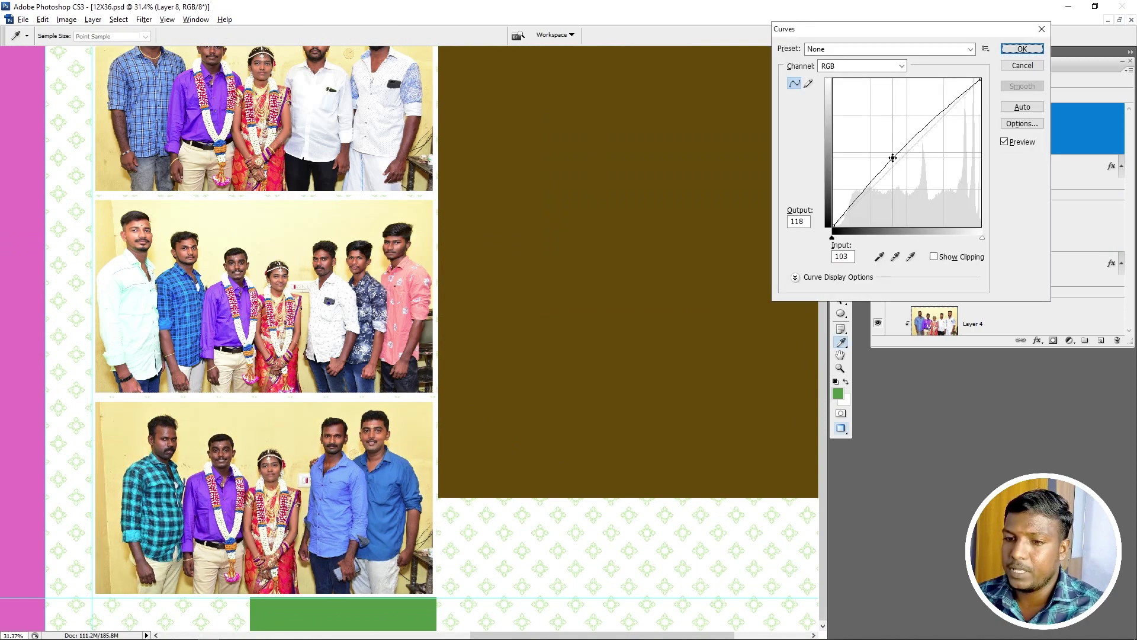
pyautogui.press('Return')
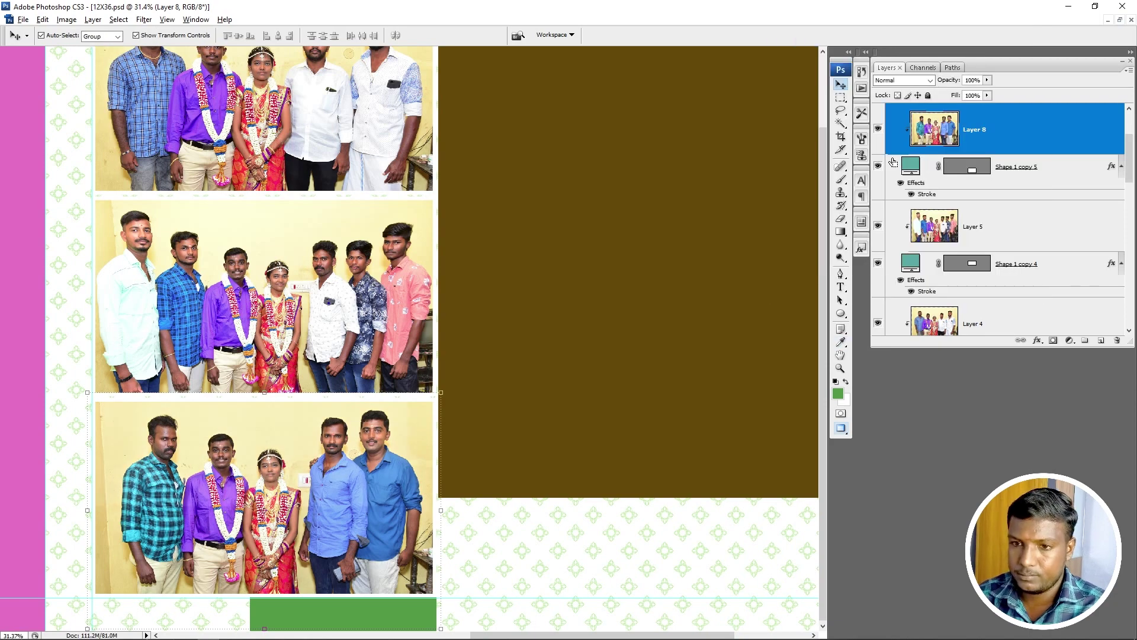
pyautogui.hotkey('ctrl', '0')
# Step: Move the left page's bottom-left photo (Layer 6) a few pixels right and down
pyautogui.moveTo(2, 491); pyautogui.dragTo(349, 201)
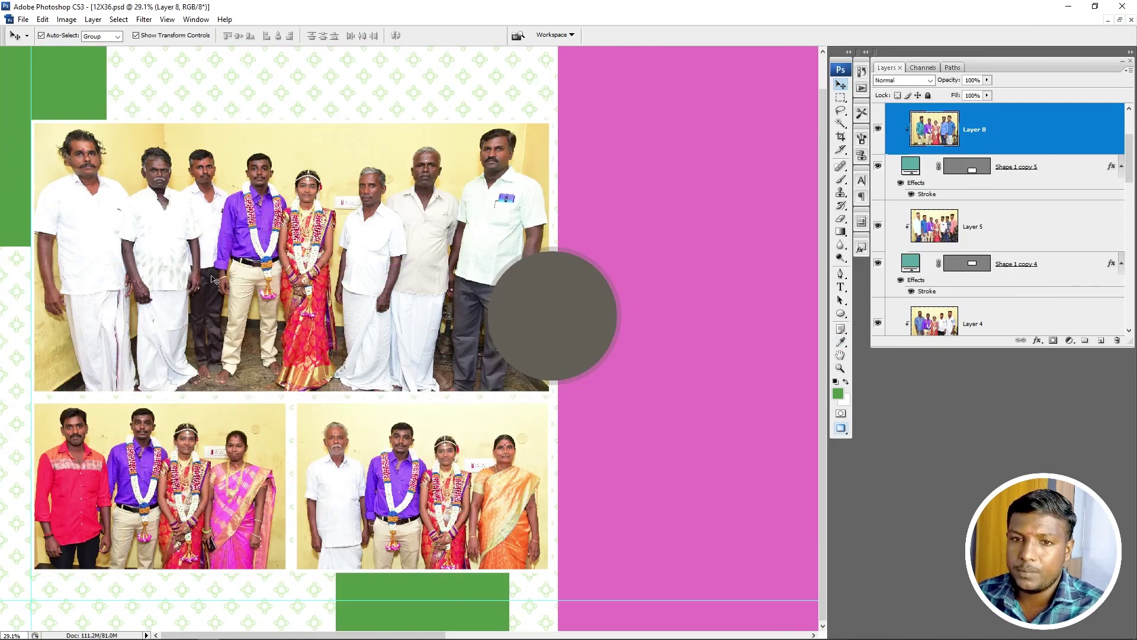
pyautogui.click(219, 332)
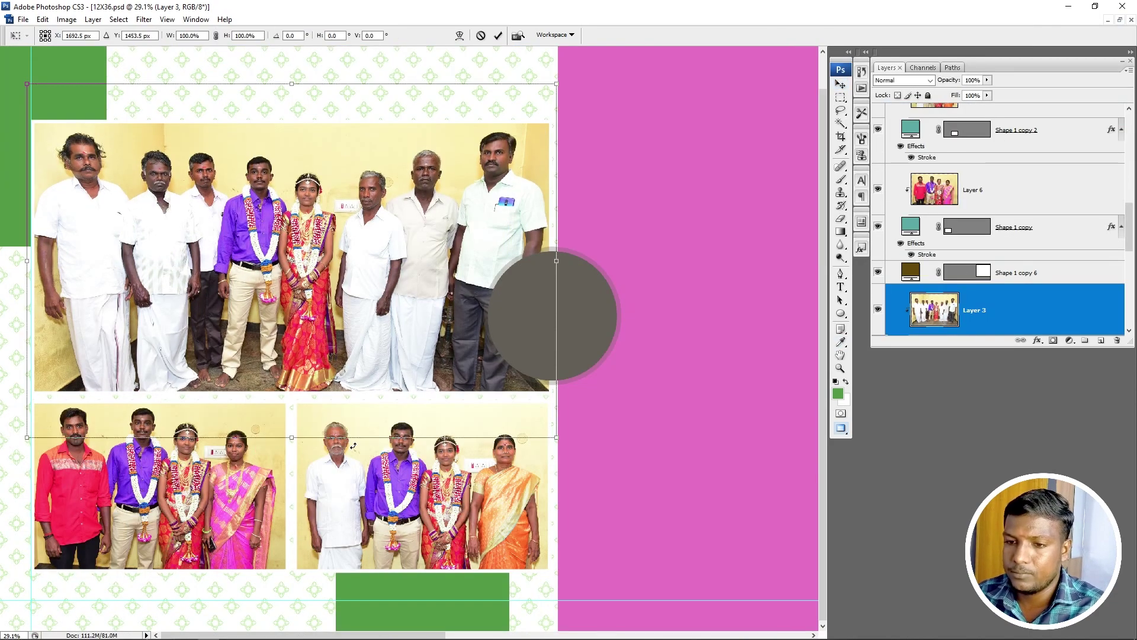
pyautogui.click(60, 537)
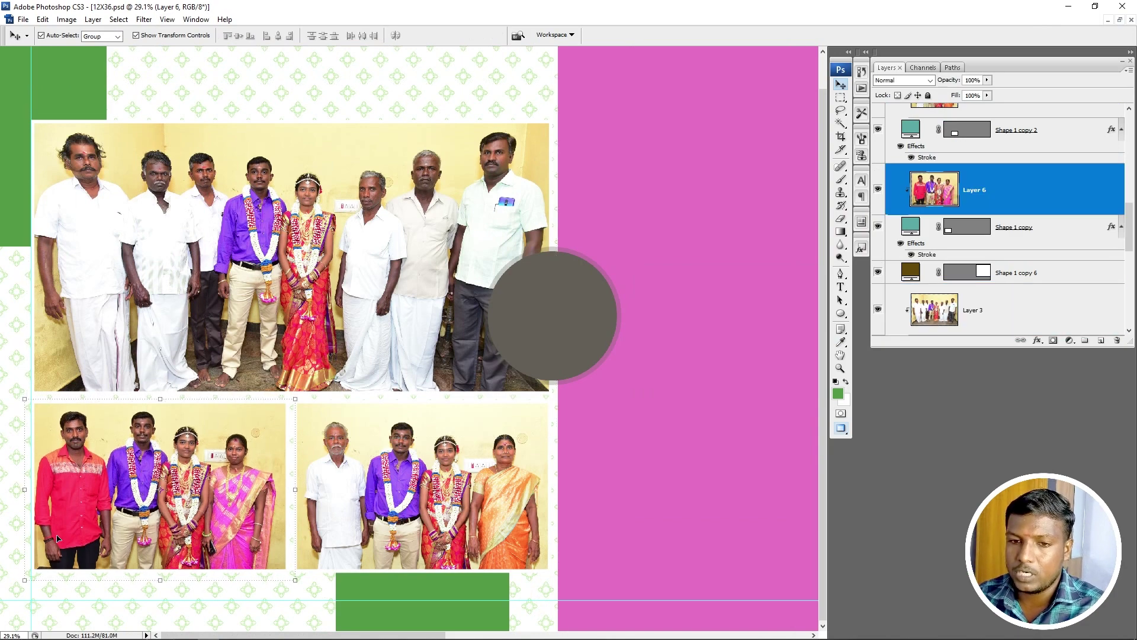
pyautogui.moveTo(56, 535); pyautogui.dragTo(57, 538)
pyautogui.click(374, 535)
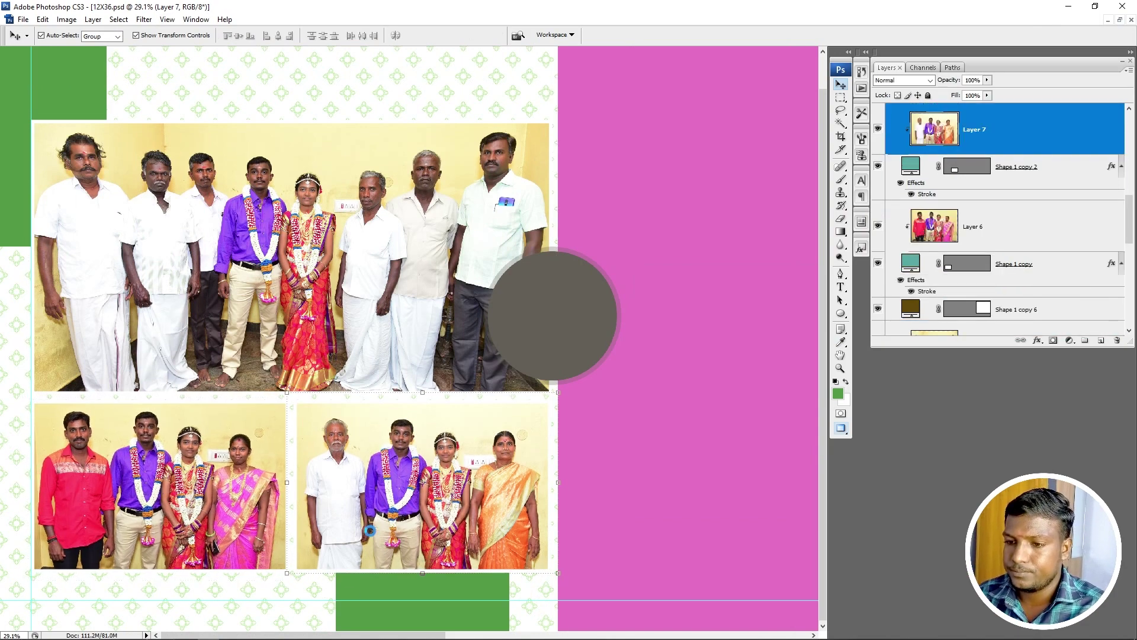
pyautogui.hotkey('ctrl', '0')
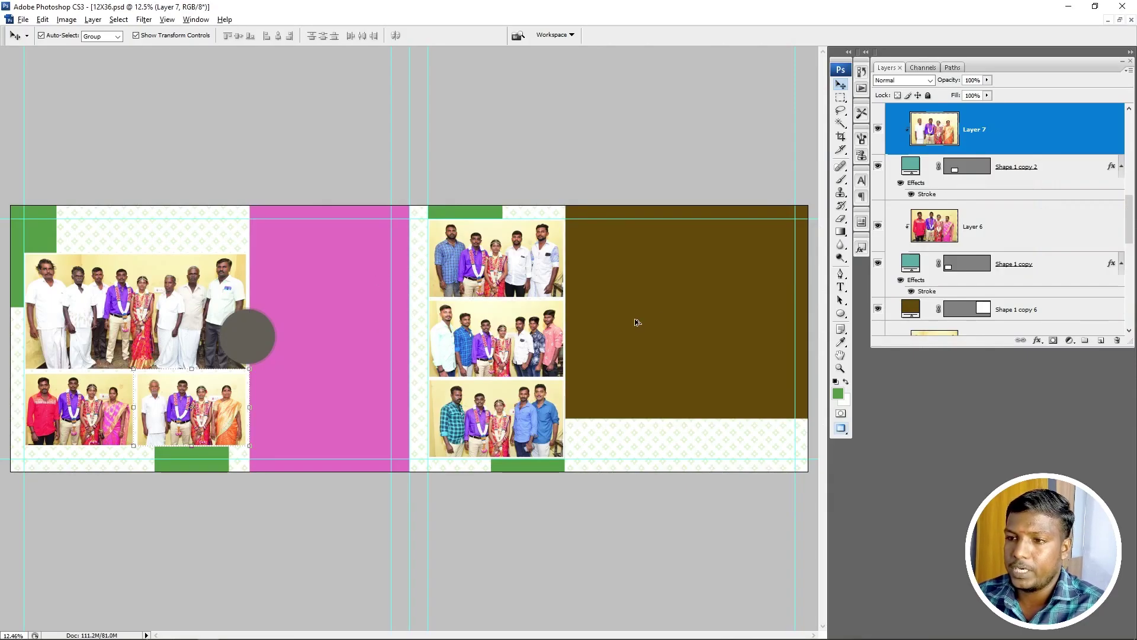
pyautogui.hotkey('alt', 'Tab')
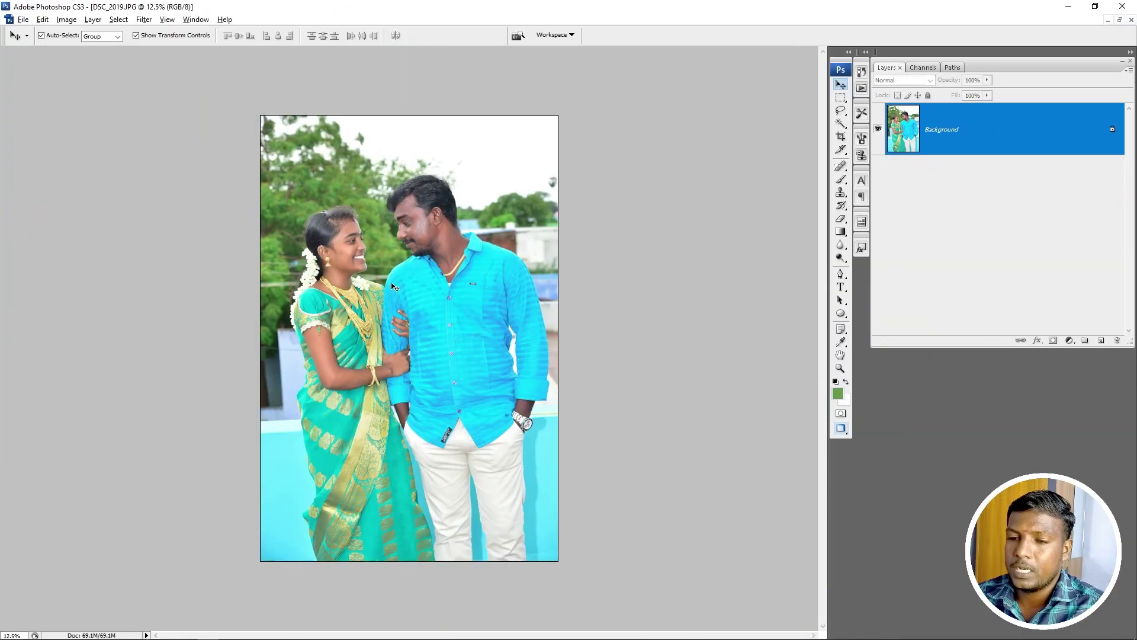
# Step: Paste couple photo DSC_2019 into the pink panel and nudge it slightly left
pyautogui.moveTo(498, 325); pyautogui.dragTo(489, 319)
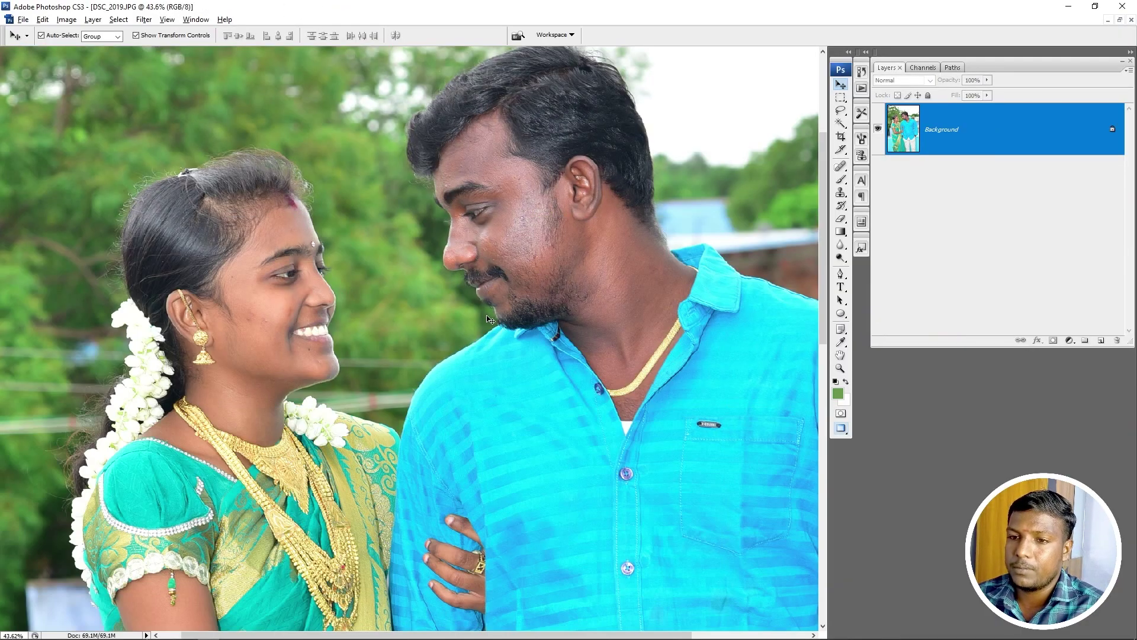
pyautogui.hotkey('ctrl', '0')
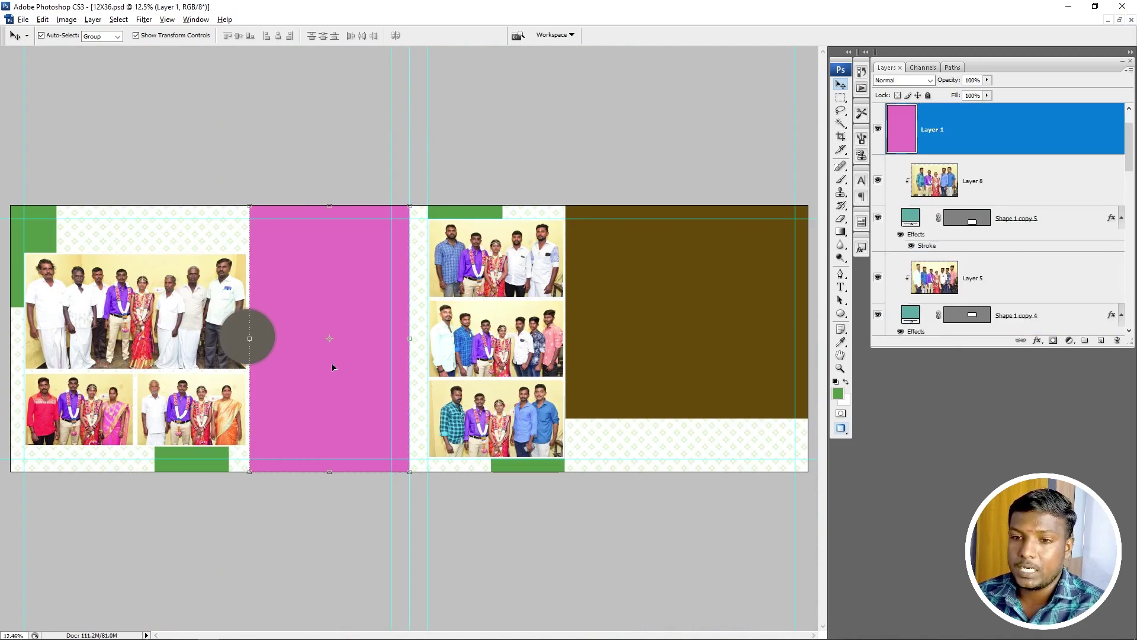
pyautogui.hotkey('ctrl', 'v')
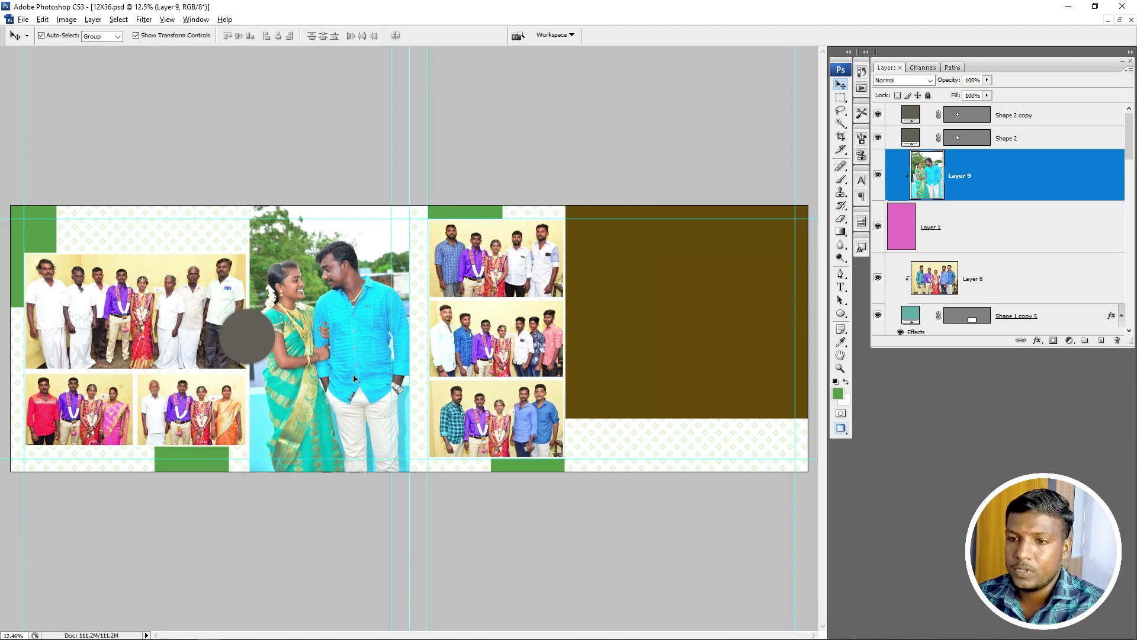
pyautogui.hotkey('shift', 'Left')
pyautogui.hotkey('shift', 'Left')
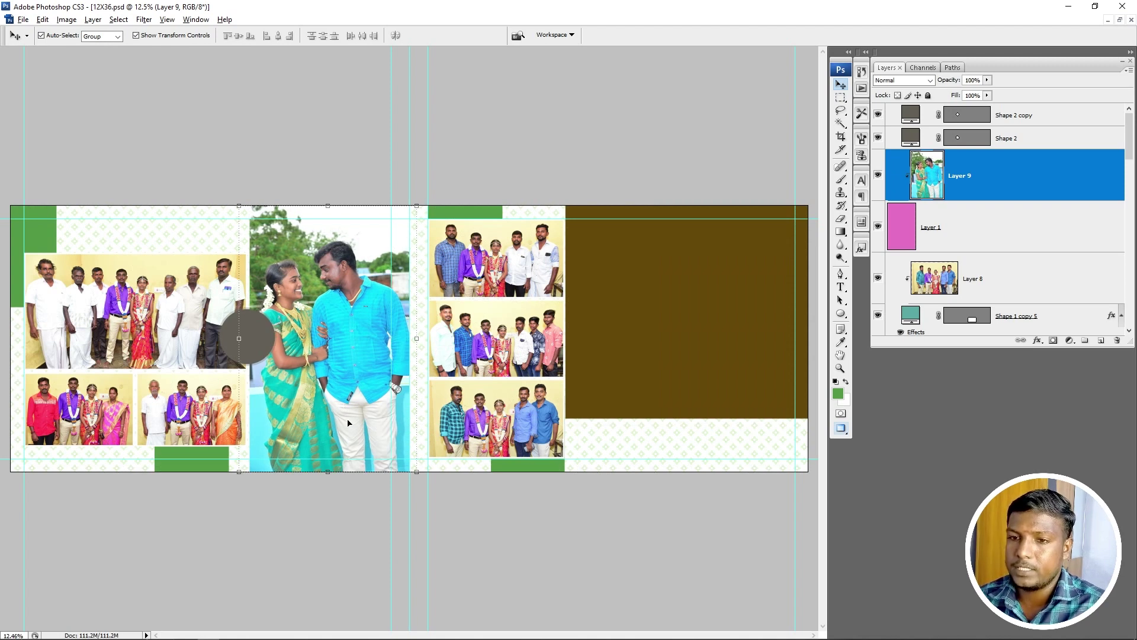
pyautogui.hotkey('shift', 'Left')
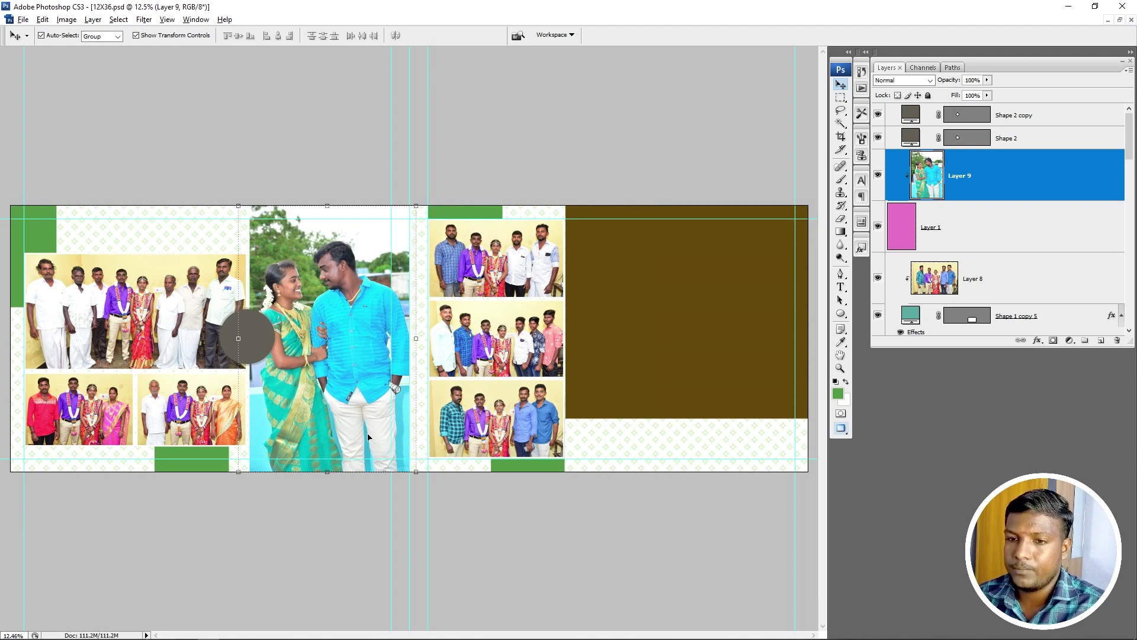
pyautogui.hotkey('alt', 'Tab')
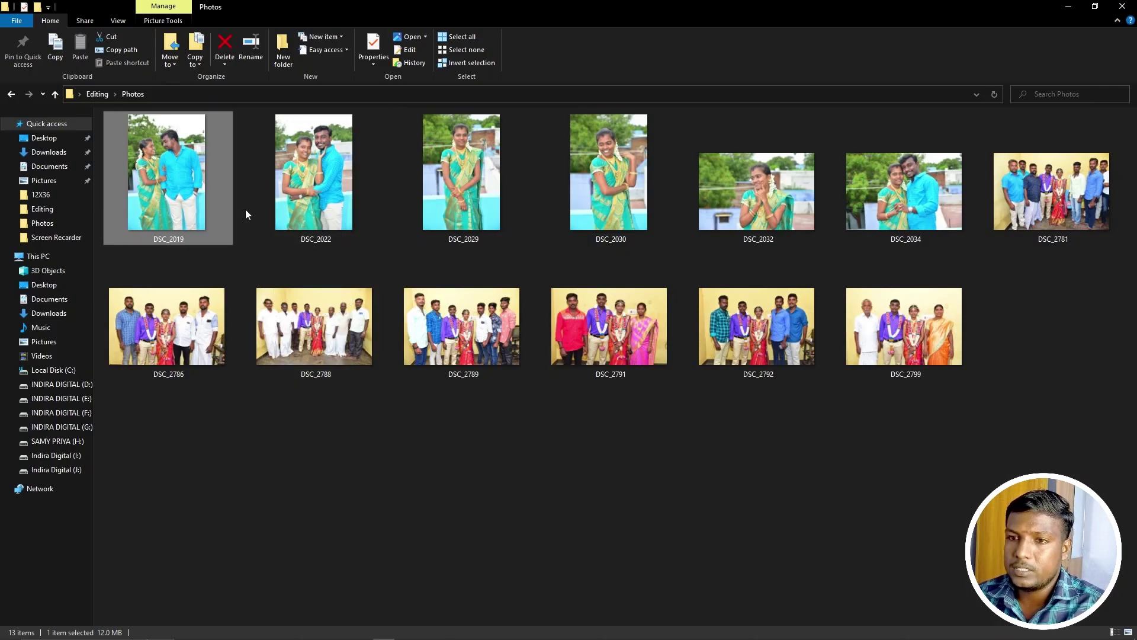
# Step: Open the DSC_2030 bride photo and copy a selection of her face and upper body
pyautogui.click(770, 201)
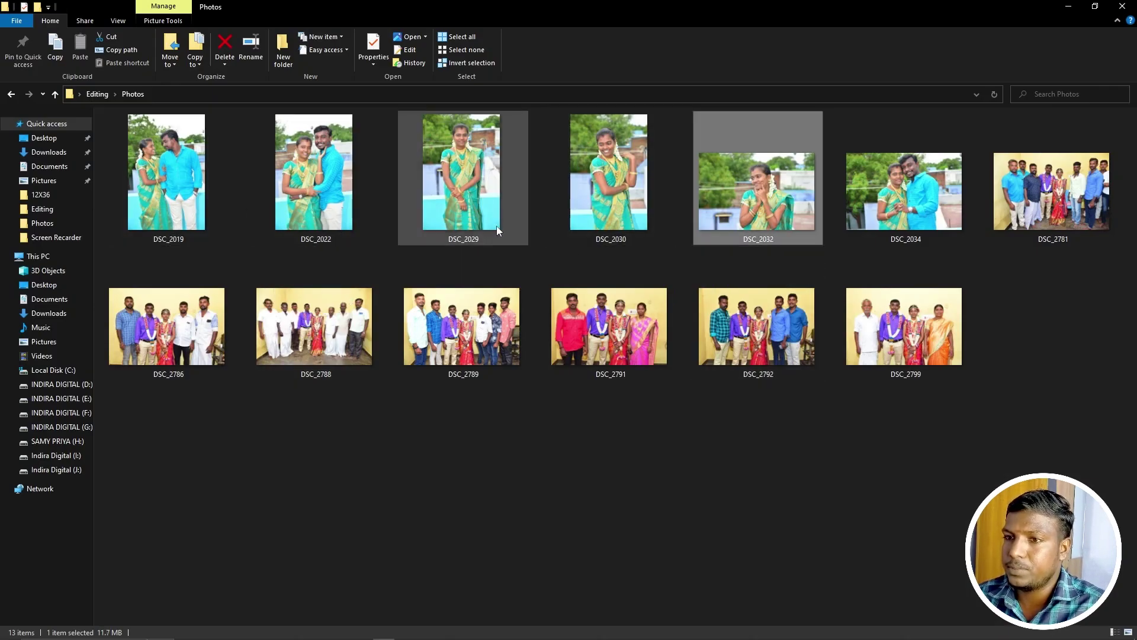
pyautogui.click(503, 171)
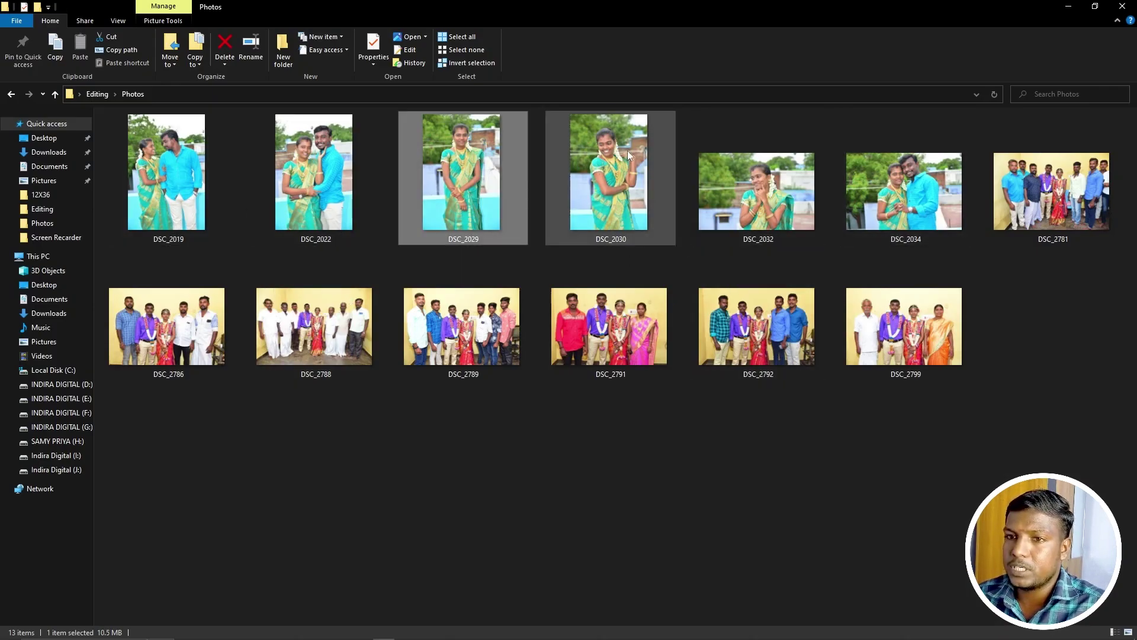
pyautogui.click(627, 151)
pyautogui.hotkey('alt', 'Tab')
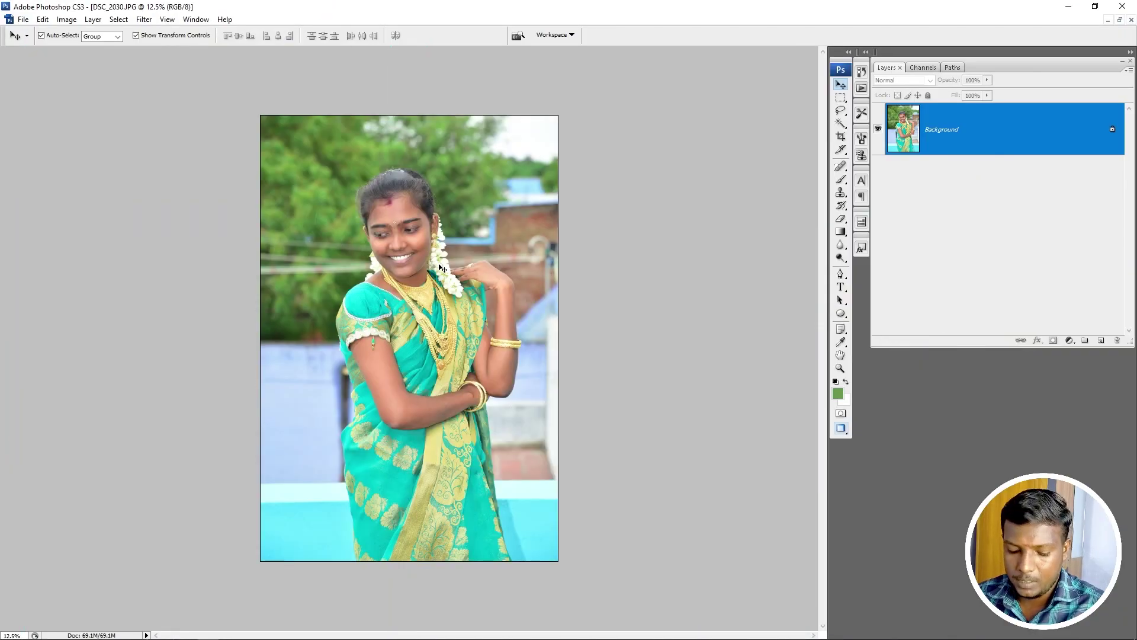
pyautogui.press('m')
pyautogui.moveTo(562, 389); pyautogui.dragTo(566, 391)
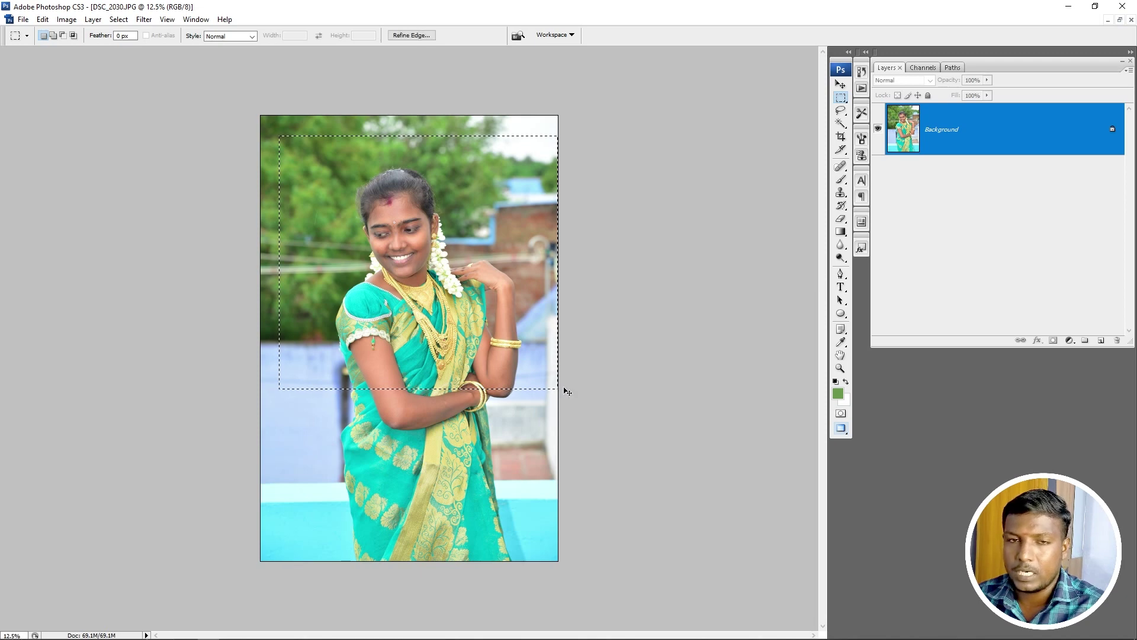
pyautogui.press('v')
pyautogui.hotkey('ctrl', 'j')
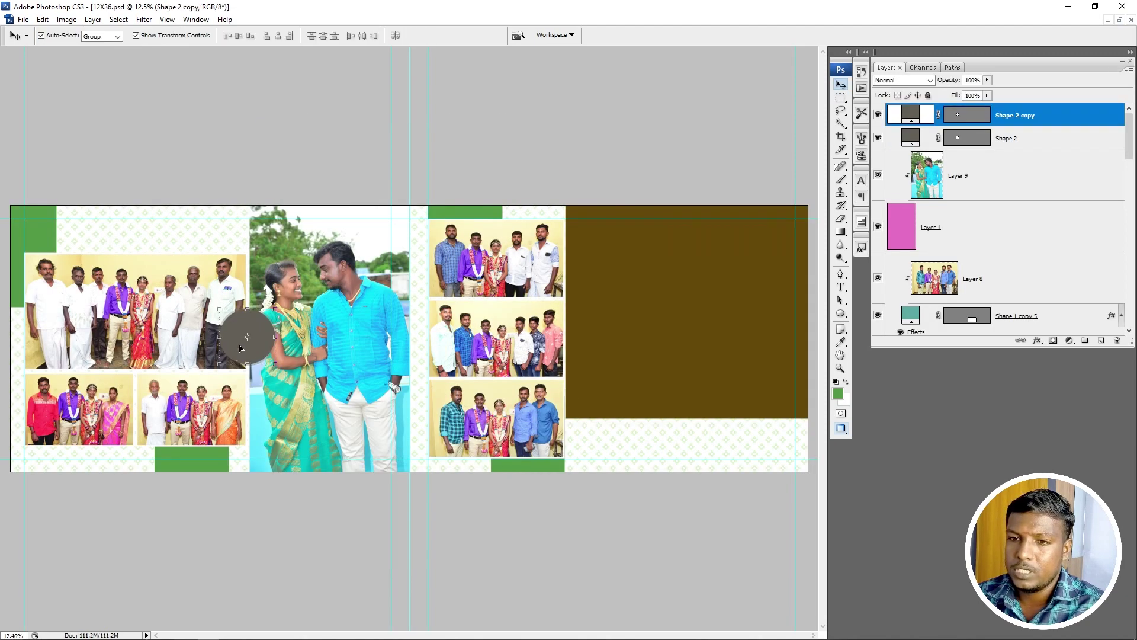
# Step: Paste the bride portrait, clip it to the grey circle, and scale it to 32.8%
pyautogui.keyDown('ctrl'); pyautogui.click(212, 388); pyautogui.keyUp('ctrl')
pyautogui.hotkey('ctrl', 'v')
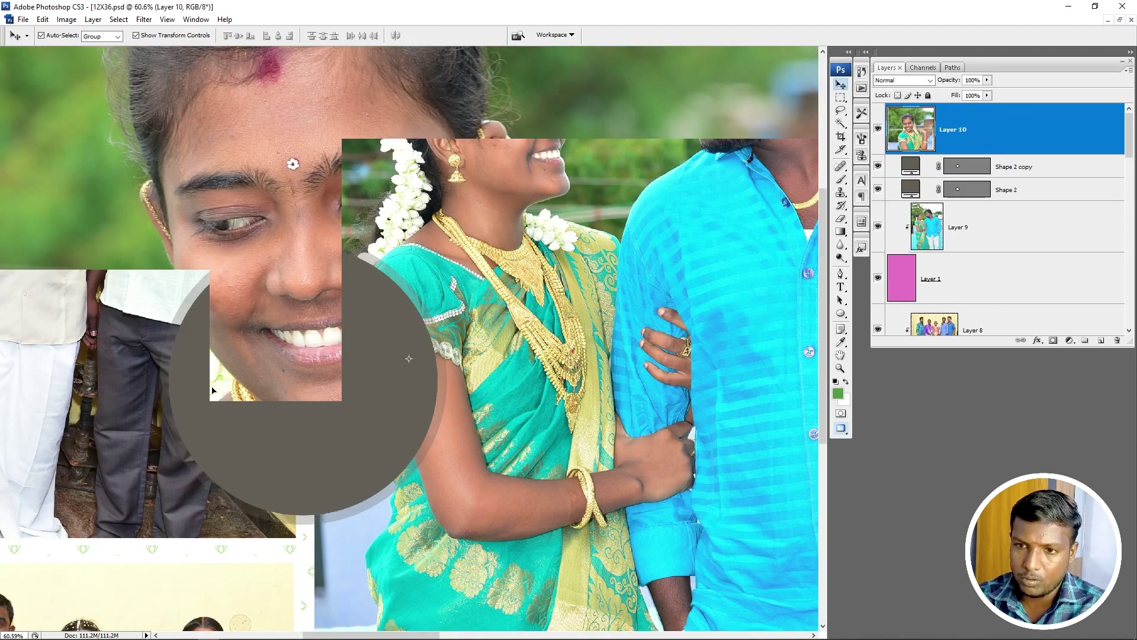
pyautogui.hotkey('ctrl', 'alt', 'g')
pyautogui.hotkey('ctrl', 't')
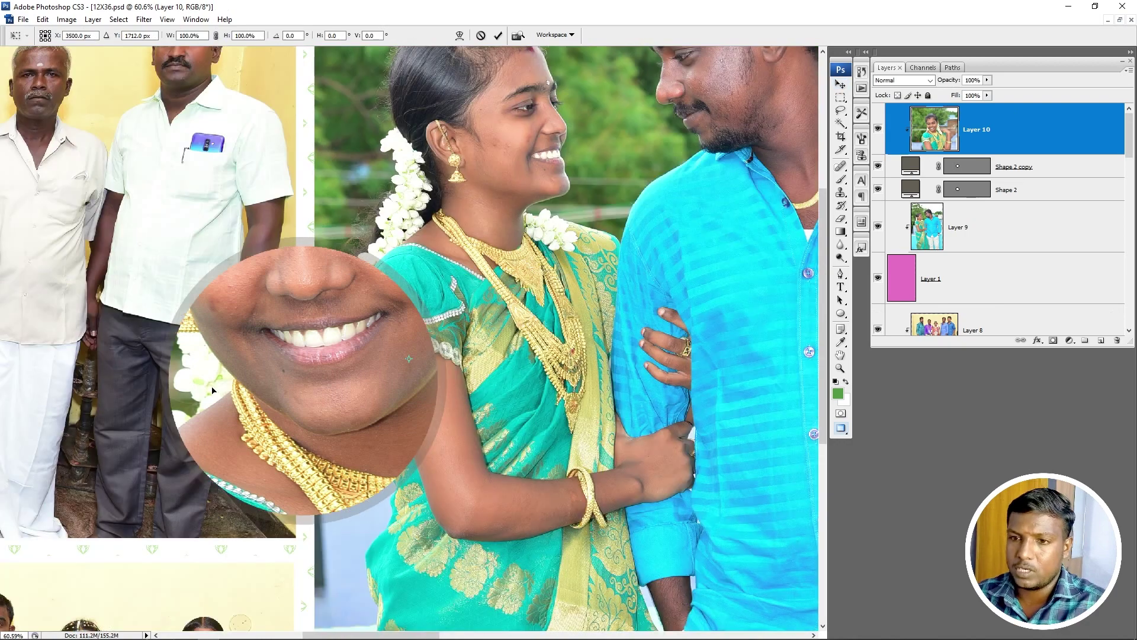
pyautogui.hotkey('ctrl', '0')
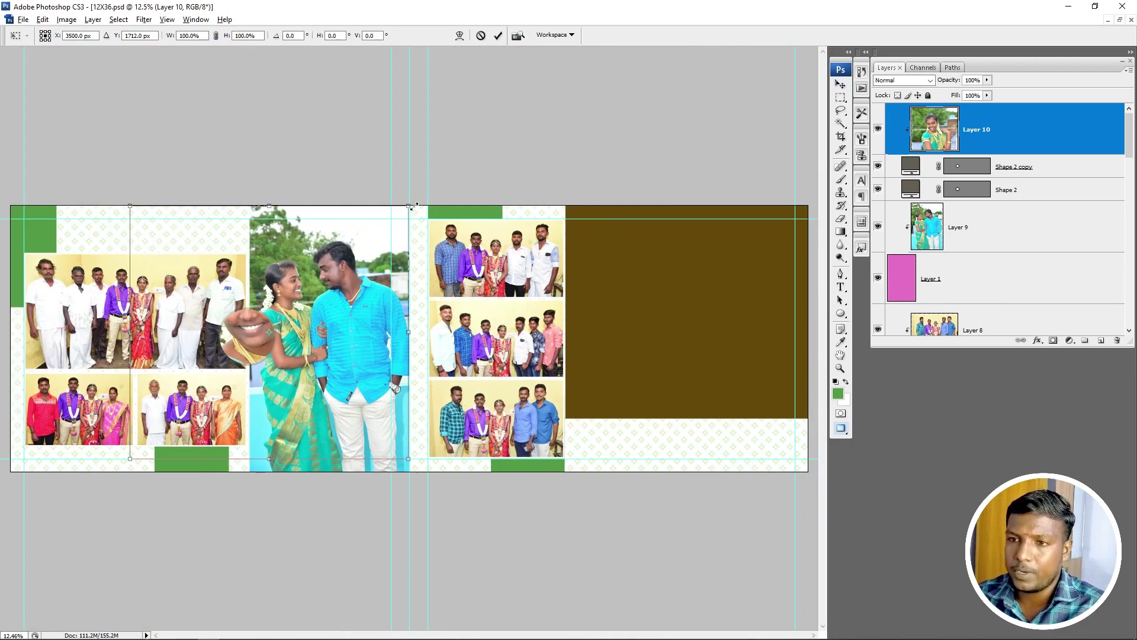
pyautogui.moveTo(408, 206); pyautogui.dragTo(314, 290)
pyautogui.moveTo(271, 346); pyautogui.dragTo(259, 358)
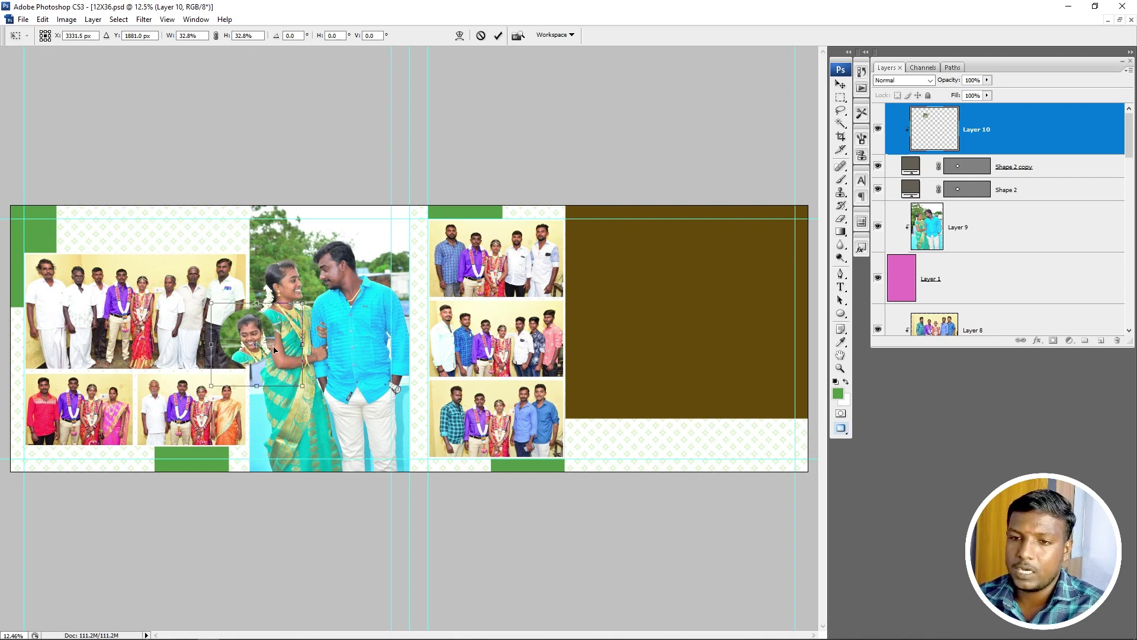
pyautogui.press('Return')
# Step: Nudge the circle portrait slightly left and up
pyautogui.press('Left')
pyautogui.press('Up')
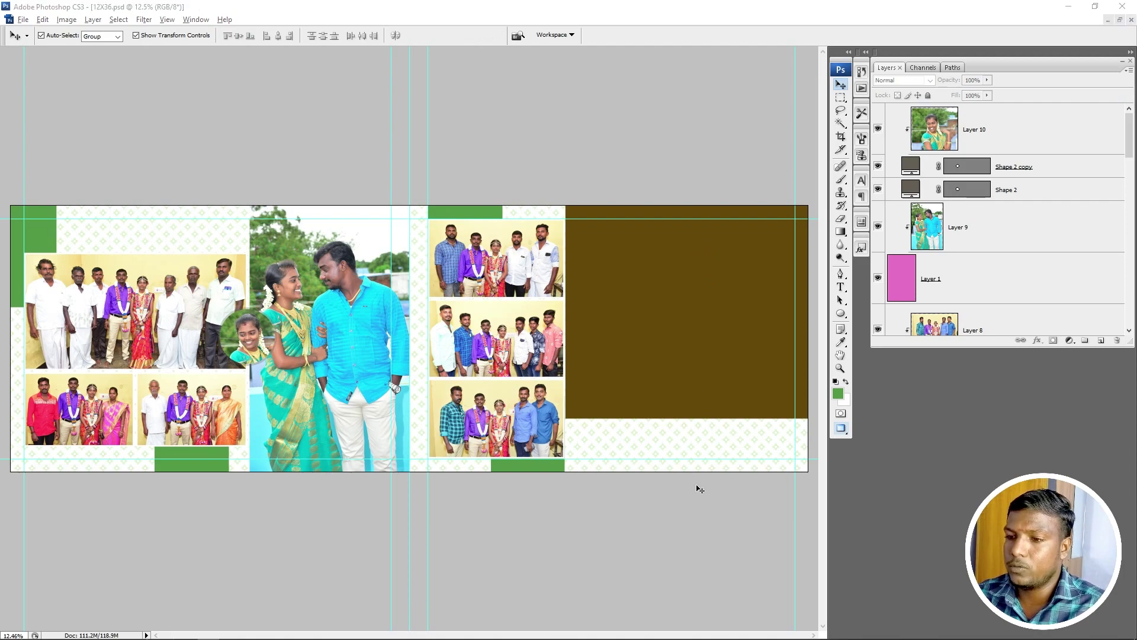
pyautogui.hotkey('alt', 'Tab')
pyautogui.click(642, 421)
# Step: Place couple photo DSC_2034 in the right page's brown block, enlarged to about 103%
pyautogui.click(940, 225)
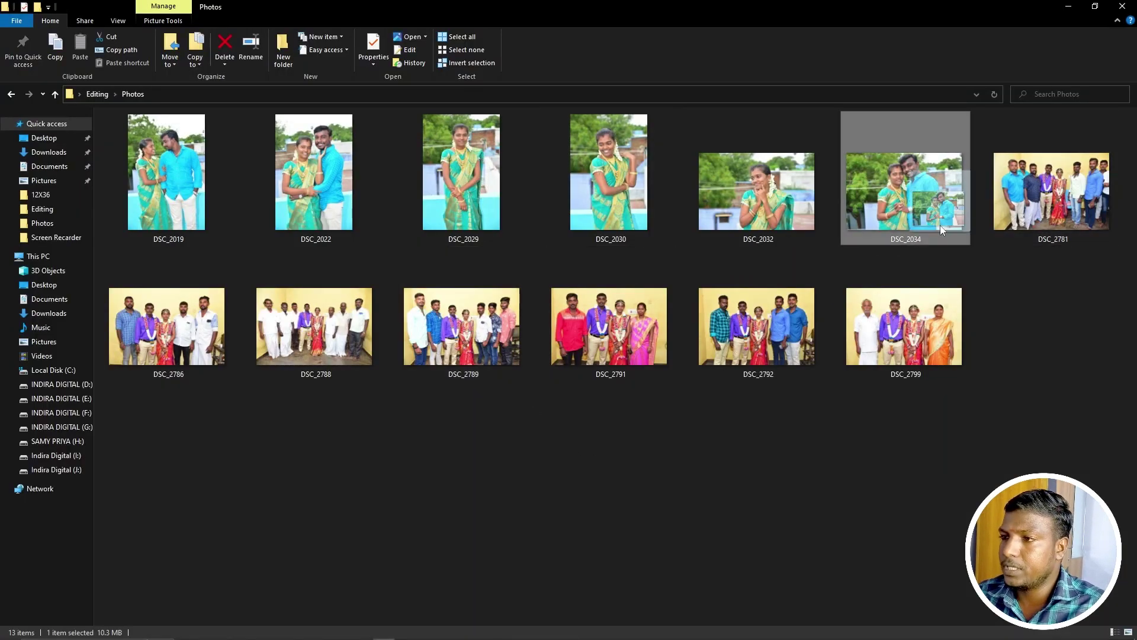
pyautogui.hotkey('alt', 'Tab')
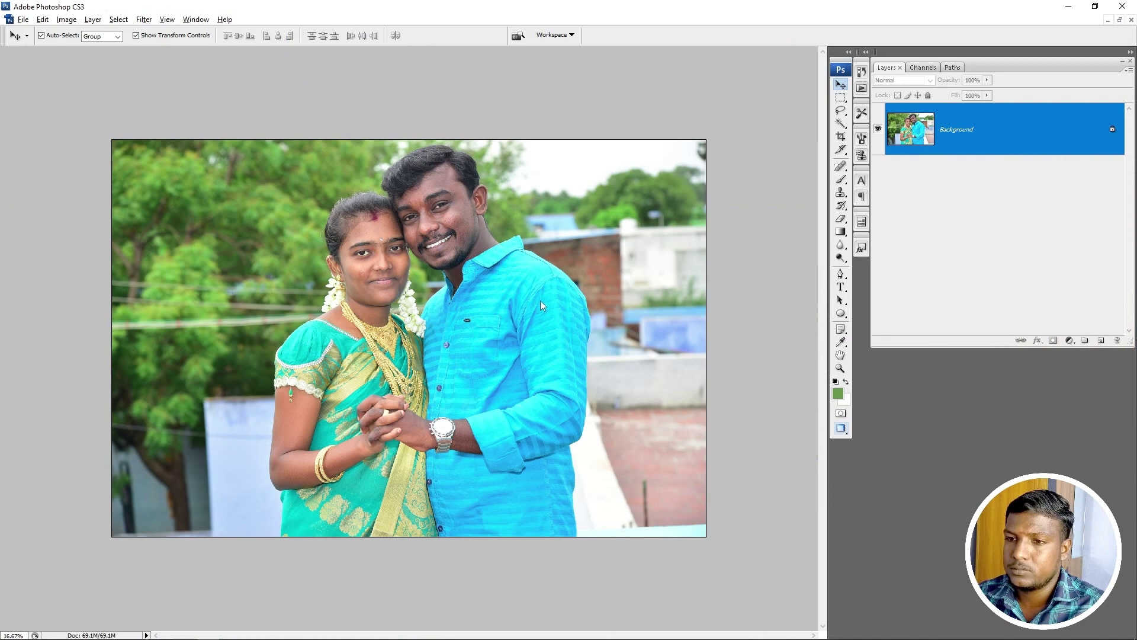
pyautogui.moveTo(540, 303); pyautogui.dragTo(721, 335)
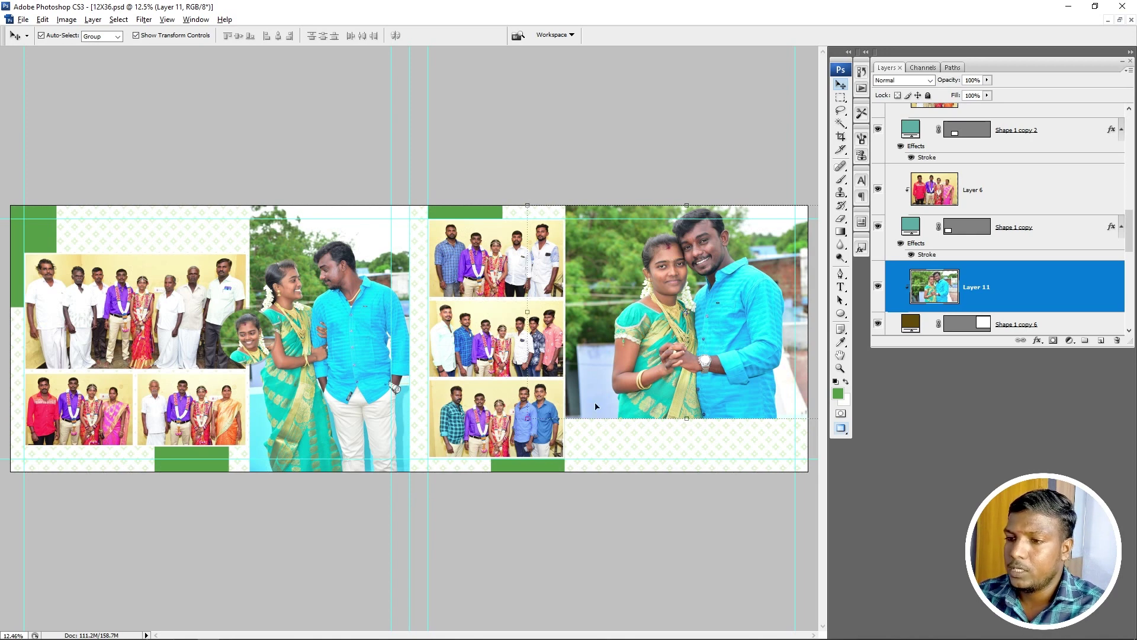
pyautogui.hotkey('ctrl', 't')
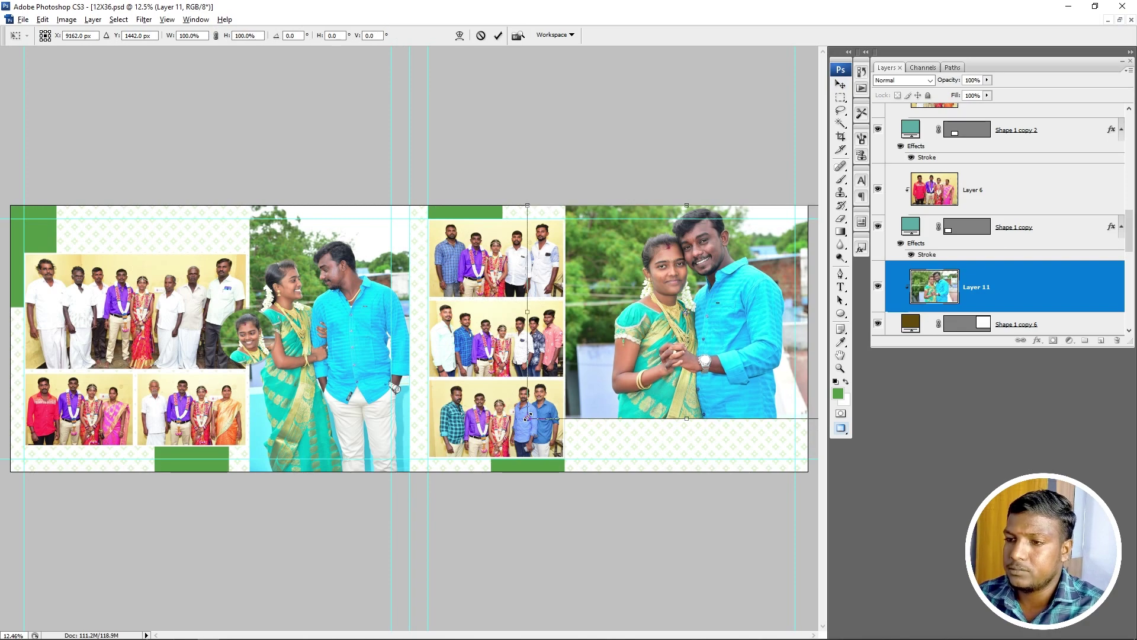
pyautogui.moveTo(531, 423); pyautogui.dragTo(522, 418)
pyautogui.press('Return')
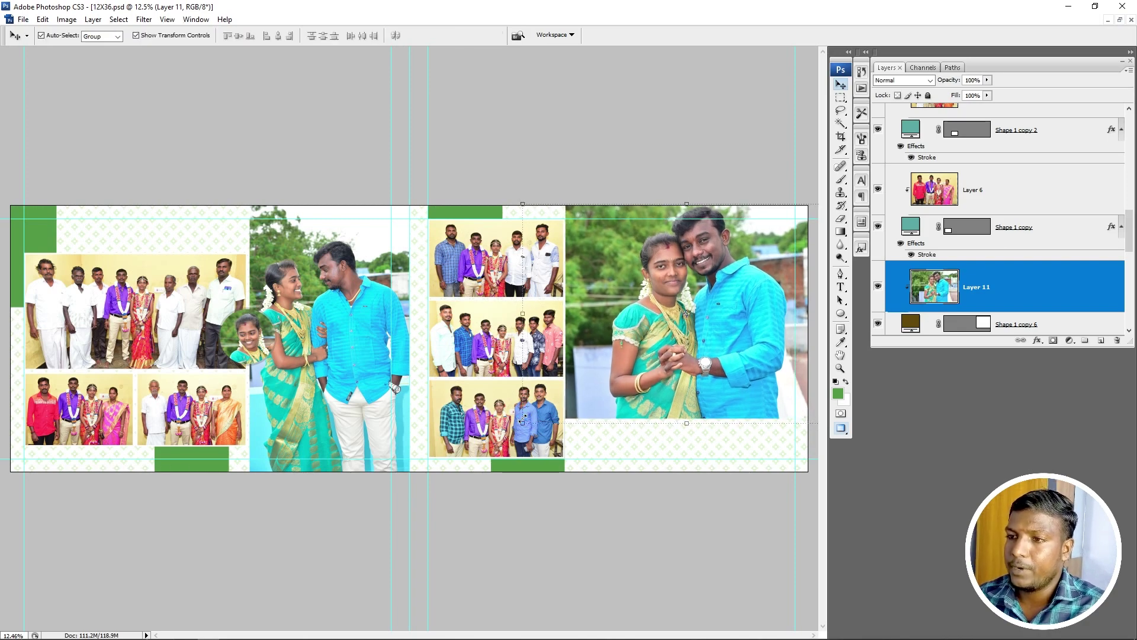
pyautogui.scroll(-1, 522, 420)
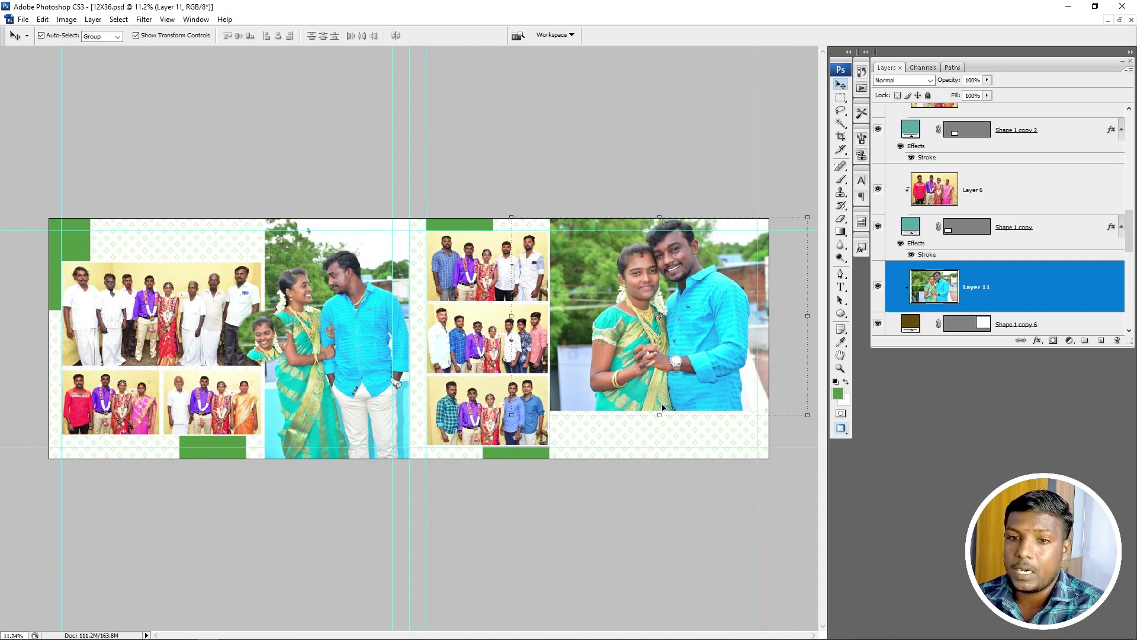
pyautogui.hotkey('alt', 'Tab')
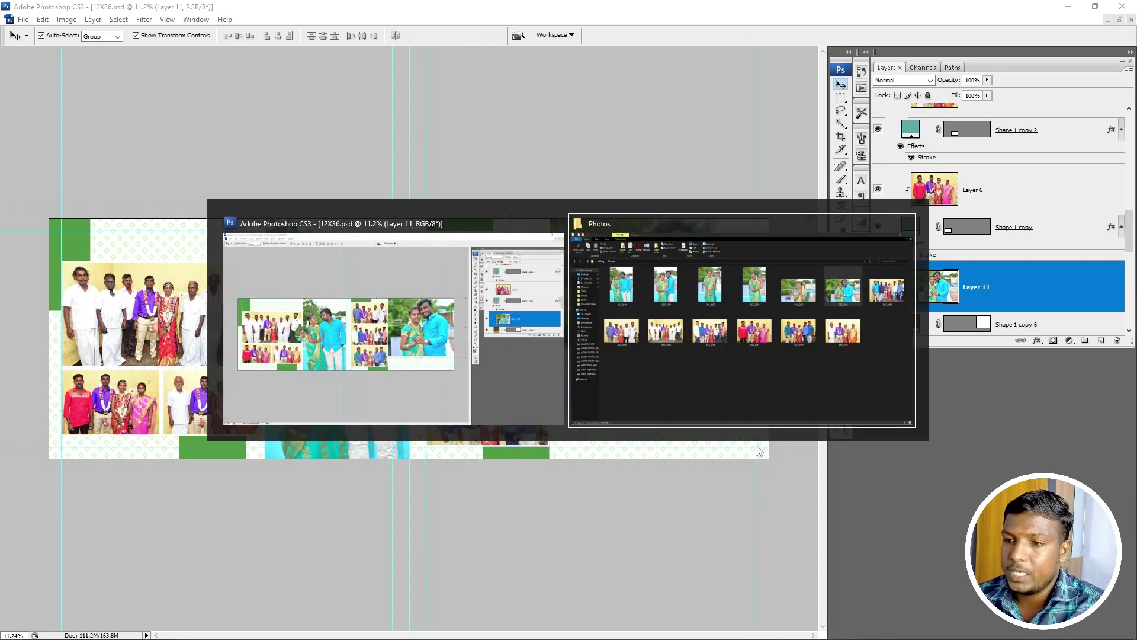
# Step: Open the WEdding file from the Editing folder with Keep Layers, dismissing the text warning
pyautogui.hotkey('alt', 'Left')
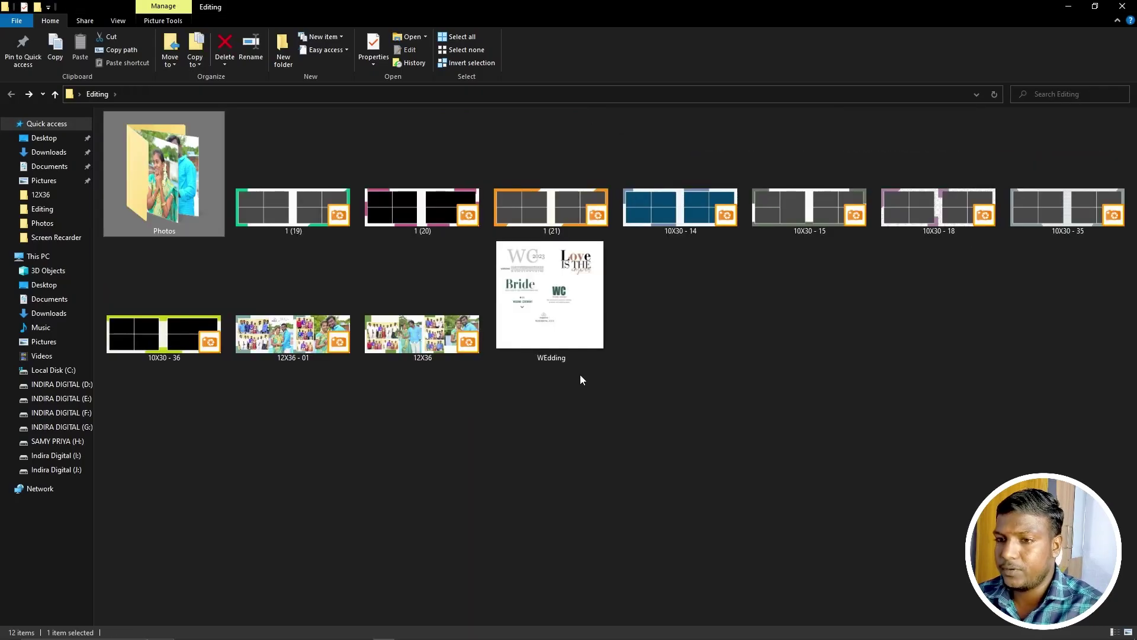
pyautogui.click(562, 303)
pyautogui.doubleClick(561, 303)
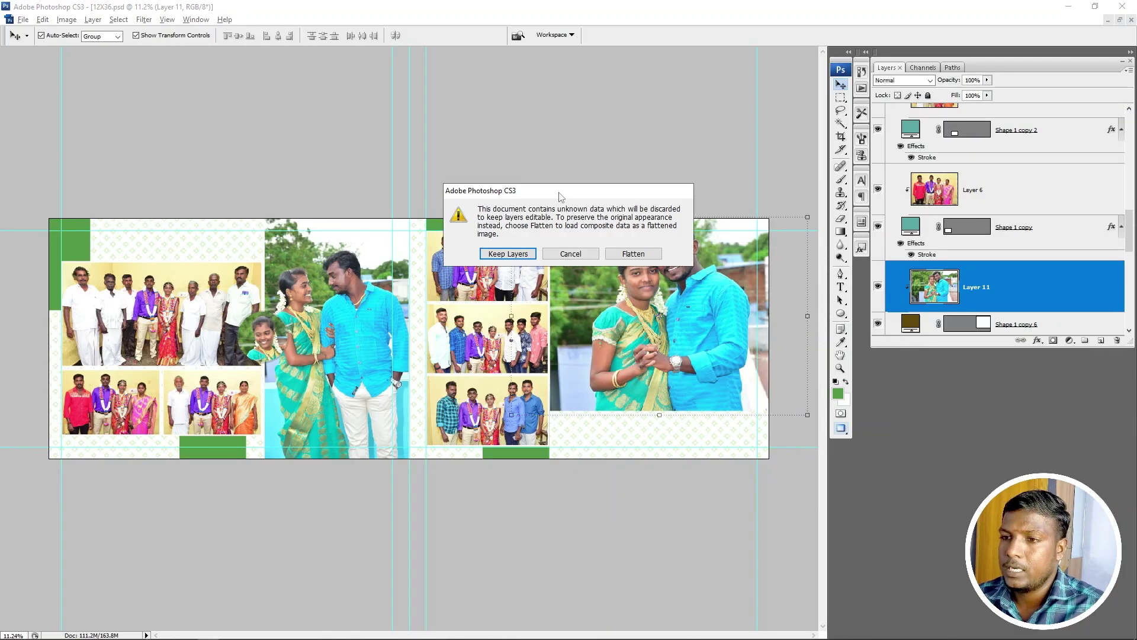
pyautogui.click(497, 251)
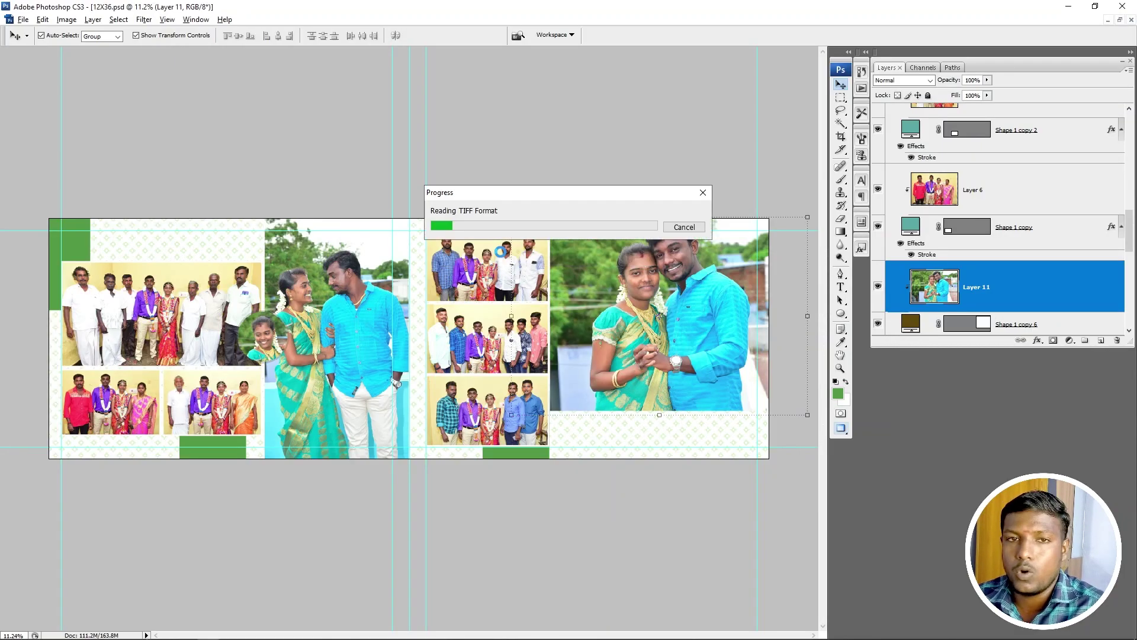
pyautogui.click(578, 279)
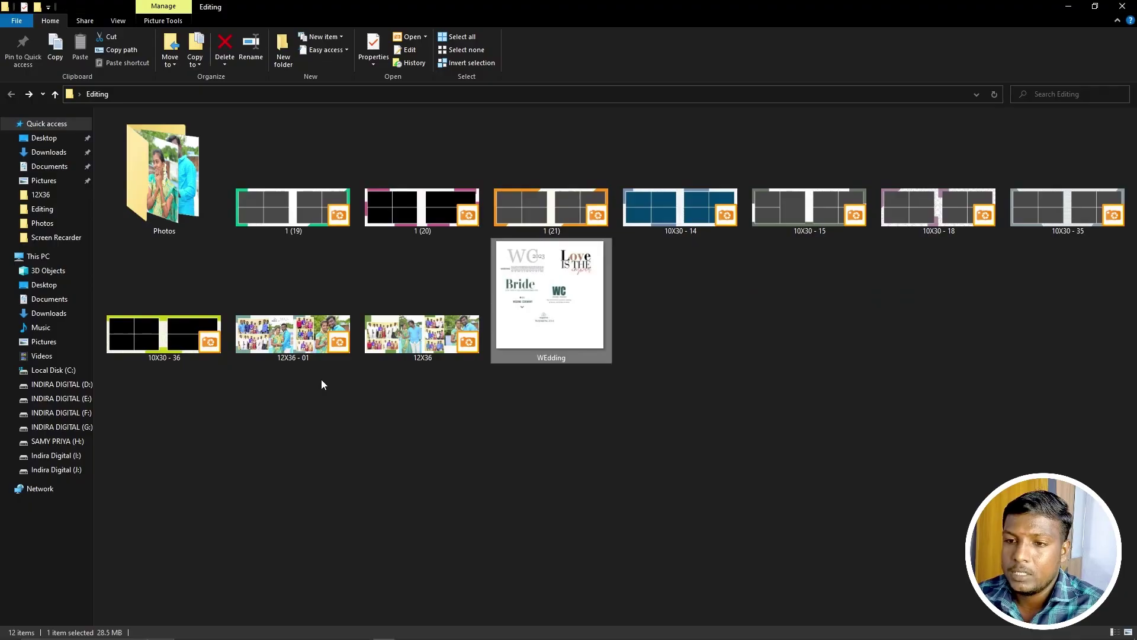
# Step: Delete the old couple photo on Layer 9 and open the Photos folder
pyautogui.hotkey('ctrl', 'Tab')
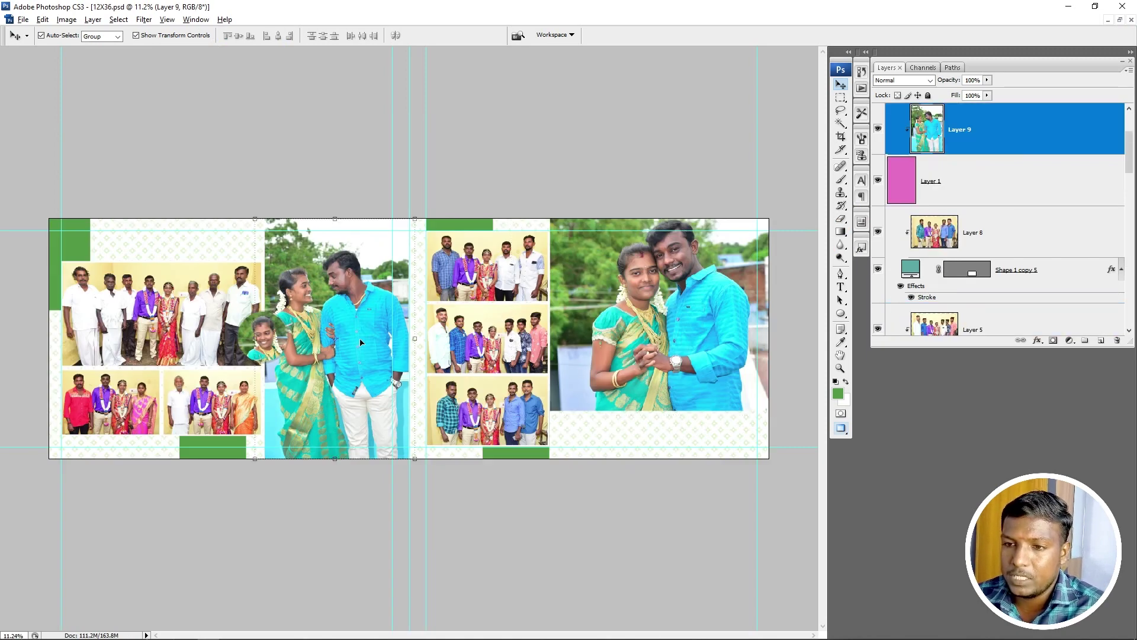
pyautogui.press('Delete')
pyautogui.hotkey('alt', 'Tab')
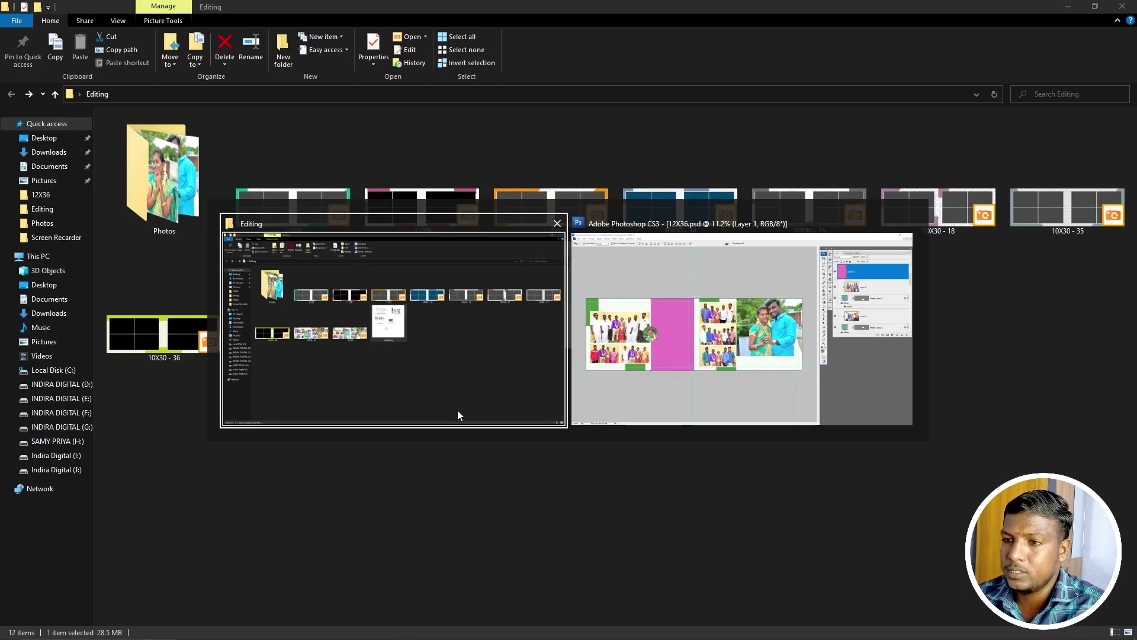
pyautogui.doubleClick(205, 218)
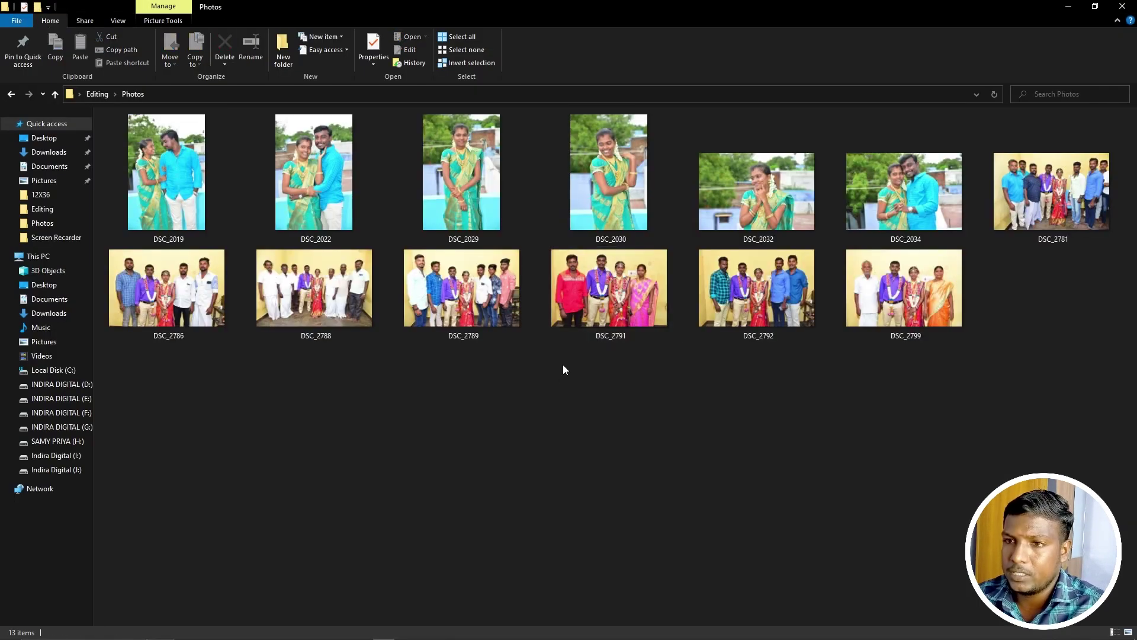
pyautogui.hotkey('alt', 'Tab')
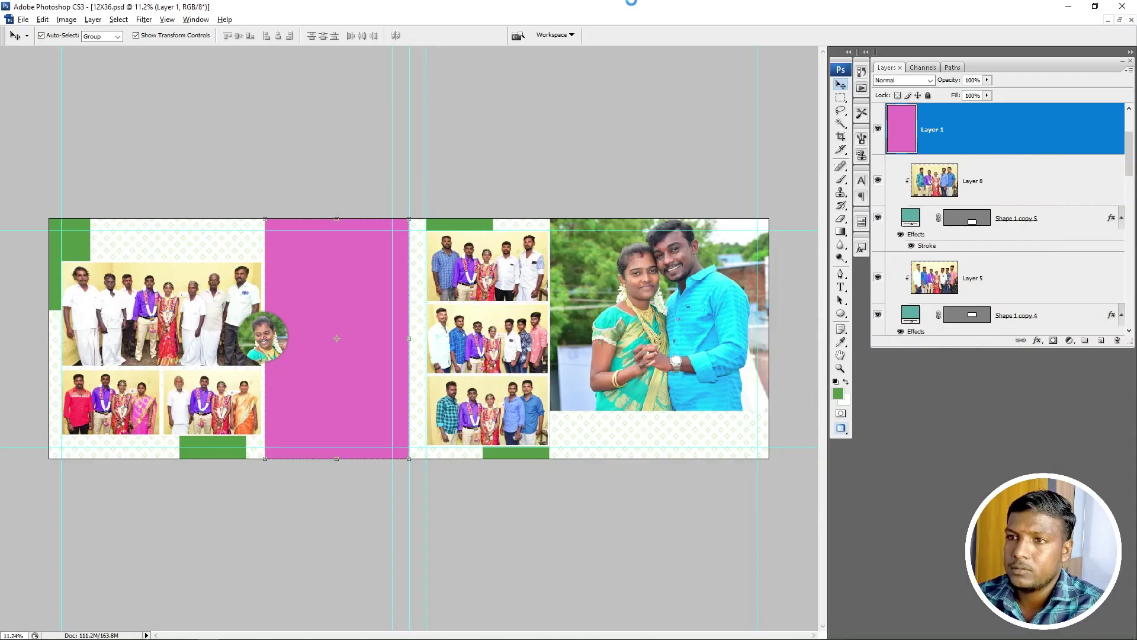
# Step: Copy DSC_2022 into the 12X36 spread and free-transform it to fill the panel
pyautogui.moveTo(292, 189); pyautogui.dragTo(567, 210)
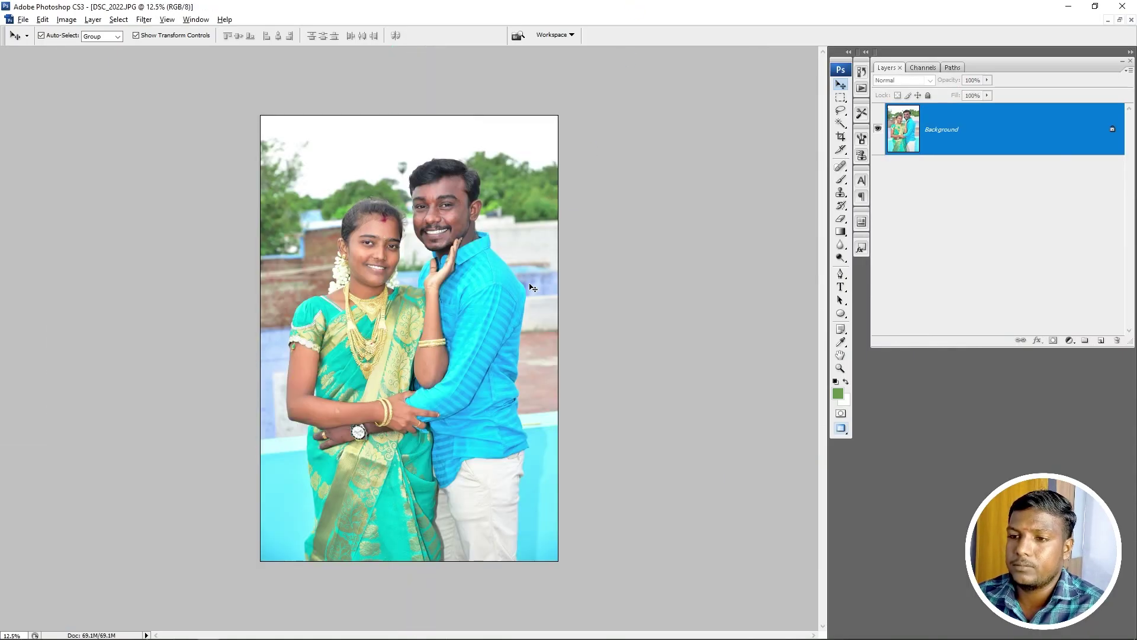
pyautogui.hotkey('ctrl', 'c')
pyautogui.hotkey('ctrl', 'Tab')
pyautogui.hotkey('ctrl', 'v')
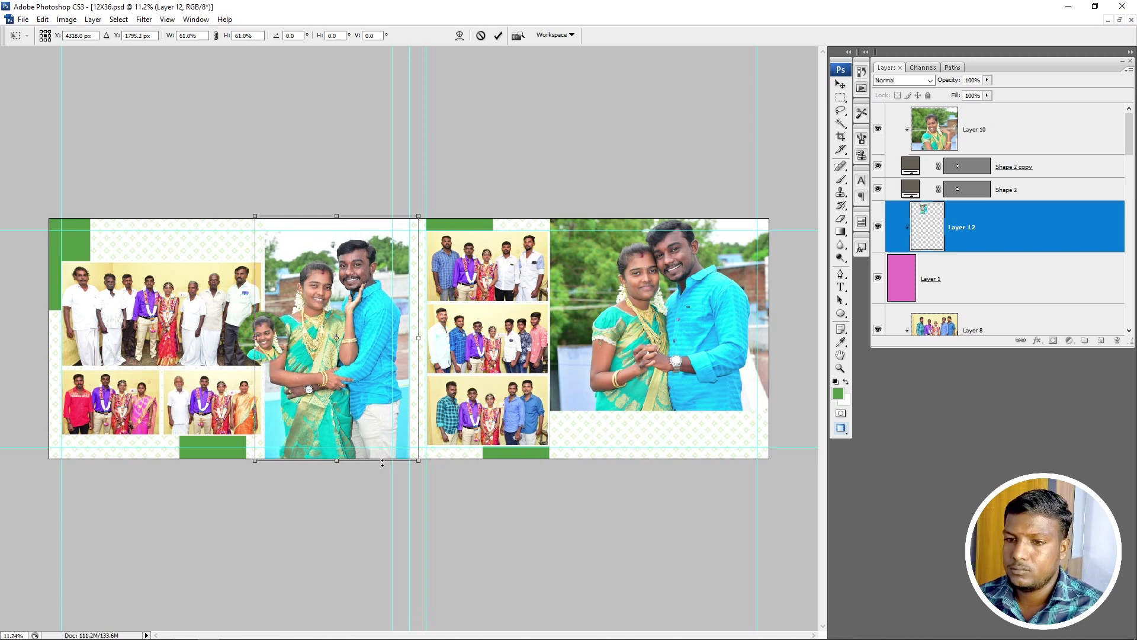
pyautogui.hotkey('ctrl', 't')
pyautogui.press('Return')
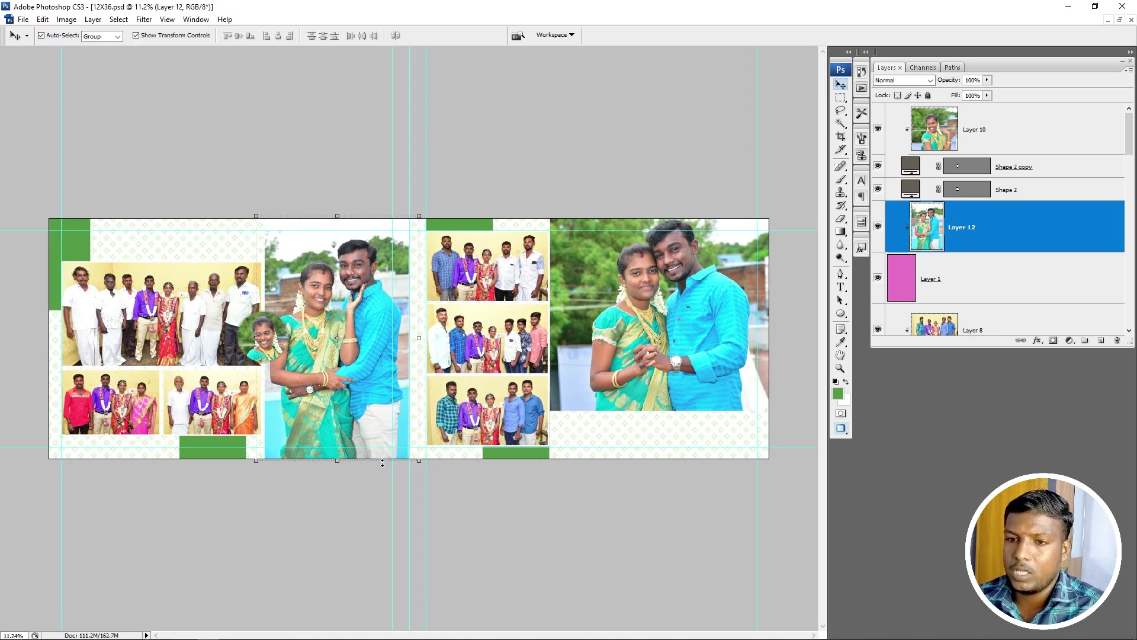
pyautogui.click(288, 541)
# Step: Float the document windows and move the WEdding sheet aside to uncover the 12X36 spread
pyautogui.hotkey('ctrl', 'Tab')
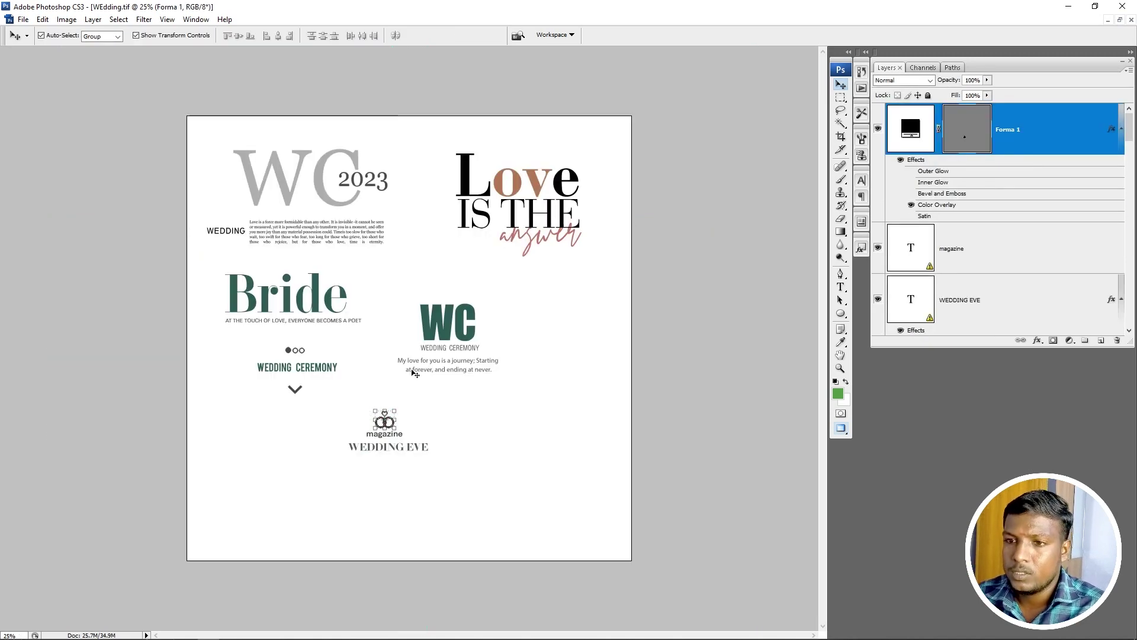
pyautogui.press('f')
pyautogui.press('f')
pyautogui.press('f')
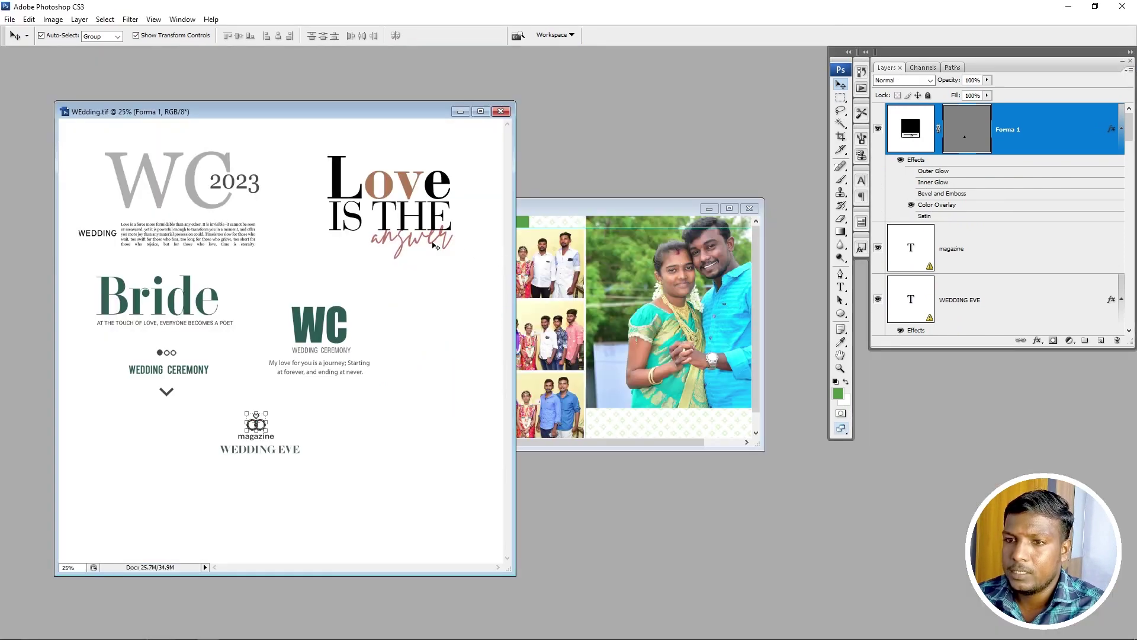
pyautogui.moveTo(290, 115); pyautogui.dragTo(569, 270)
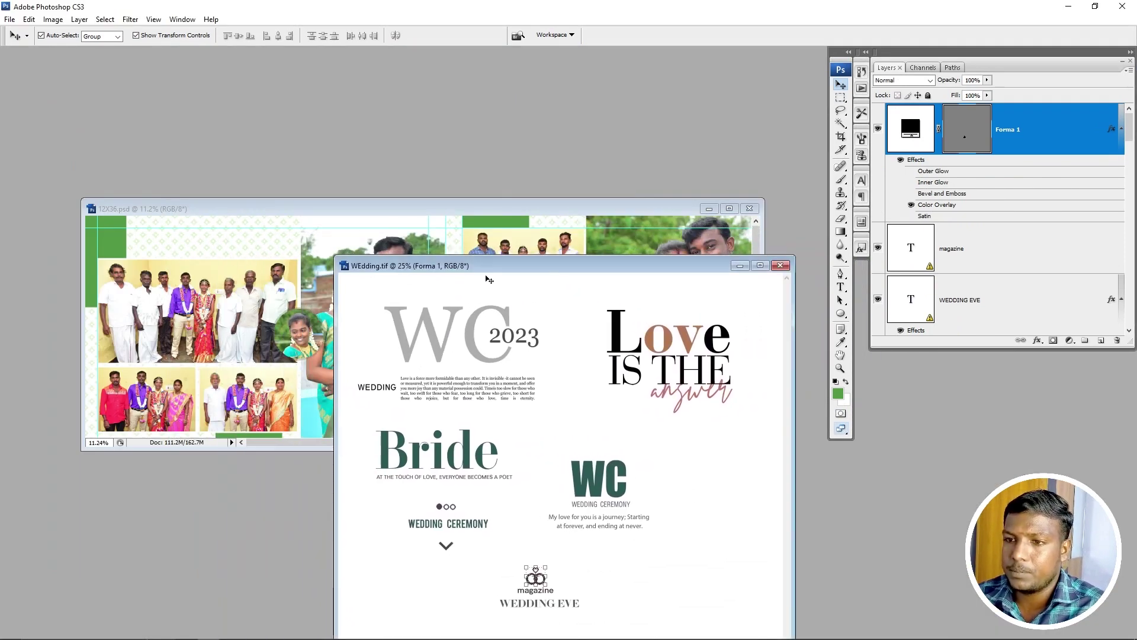
pyautogui.moveTo(487, 266); pyautogui.dragTo(453, 299)
# Step: Activate the 12X36 spread, maximize its window, and zoom into the top-left page
pyautogui.click(497, 240)
pyautogui.hotkey('ctrl', '+')
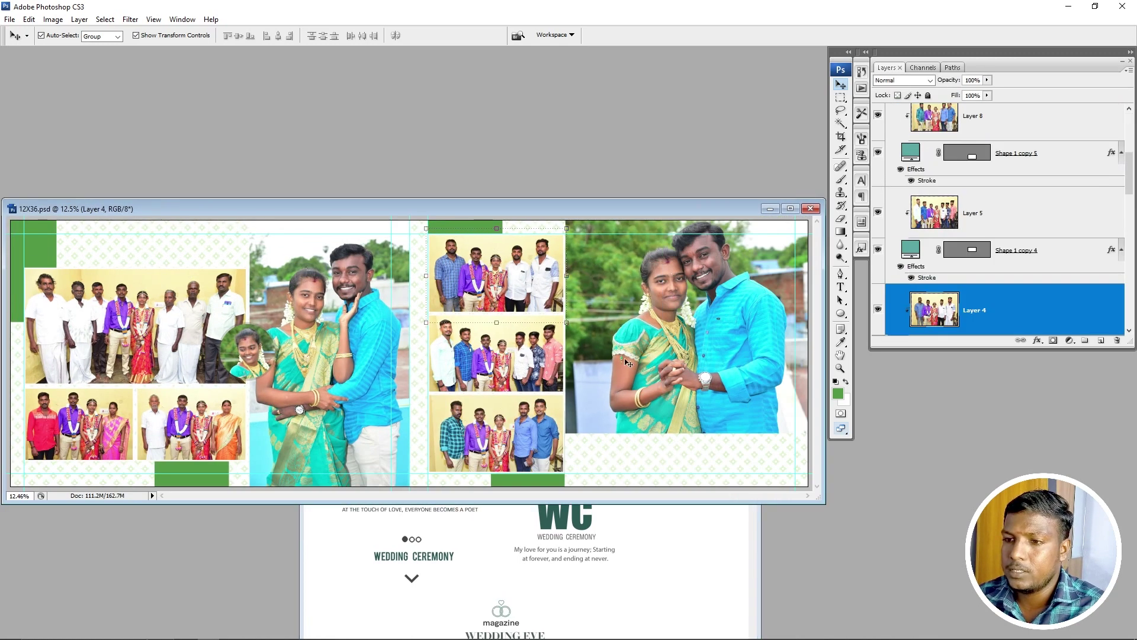
pyautogui.press('f')
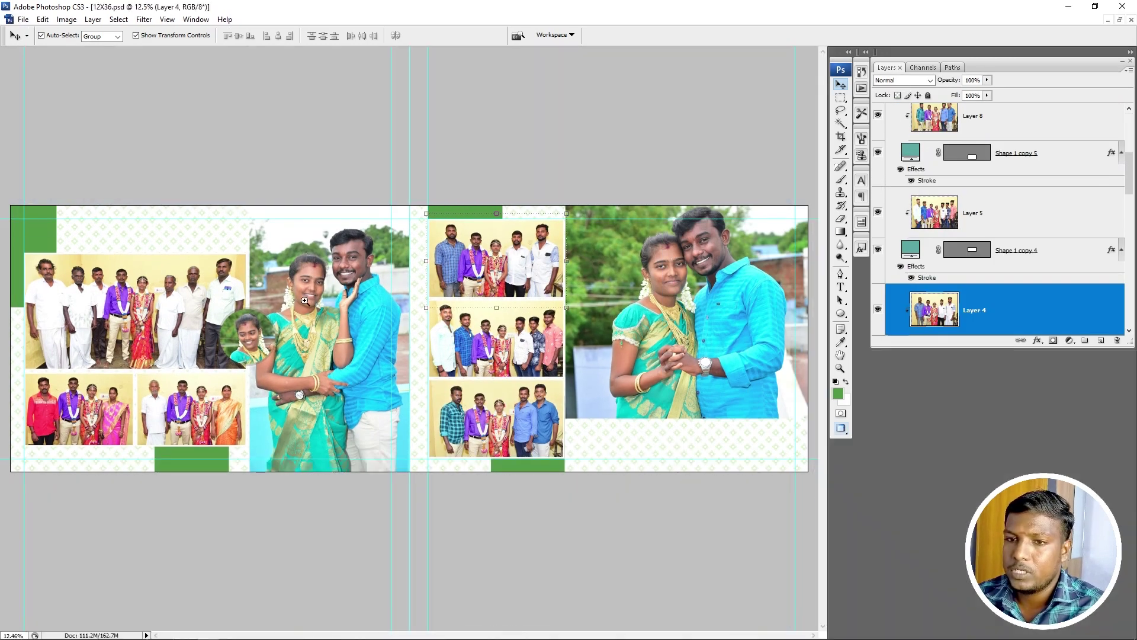
pyautogui.keyDown('ctrl'); pyautogui.click(13, 154); pyautogui.keyUp('ctrl')
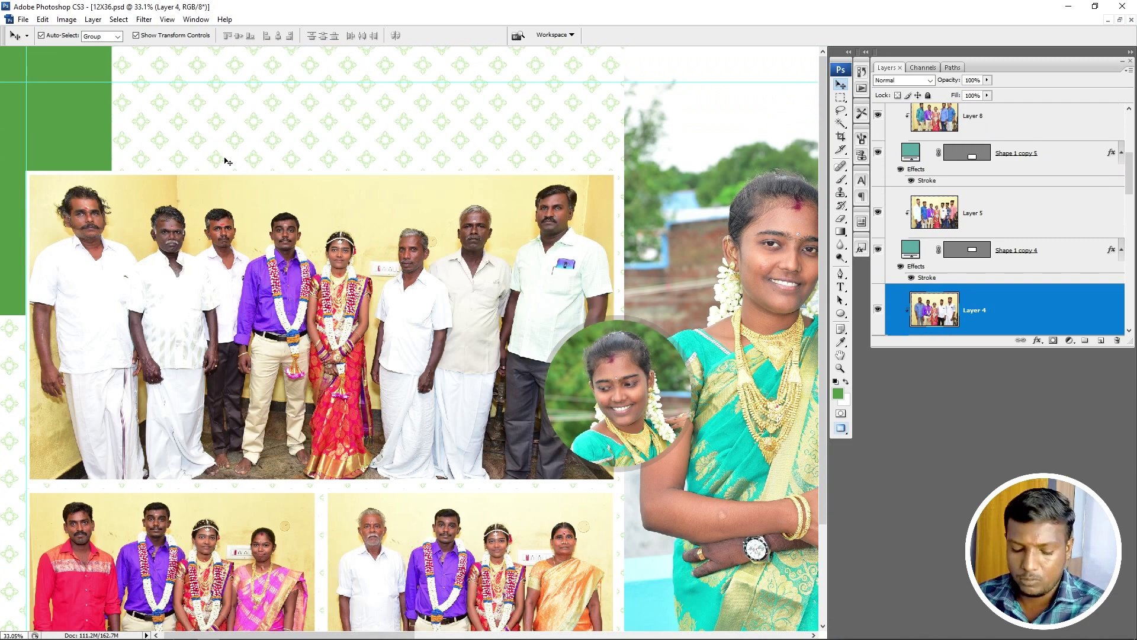
# Step: Pick the Rectangular Marquee and view the spread's top-left area full screen with panels hidden
pyautogui.press('m')
pyautogui.press('Tab')
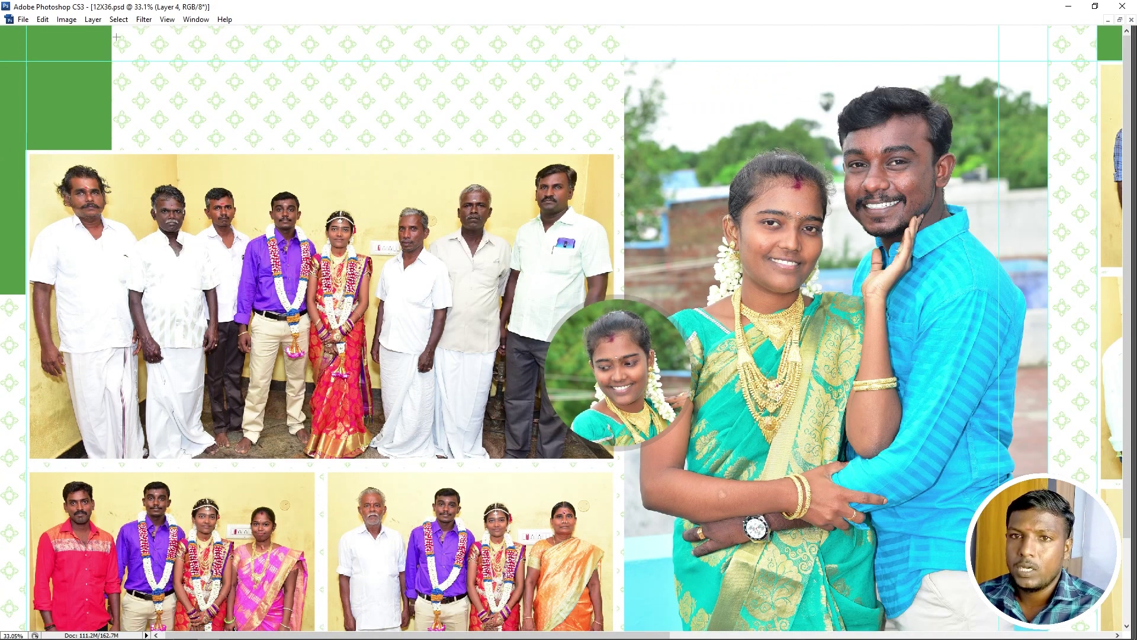
pyautogui.press('f')
pyautogui.press('f')
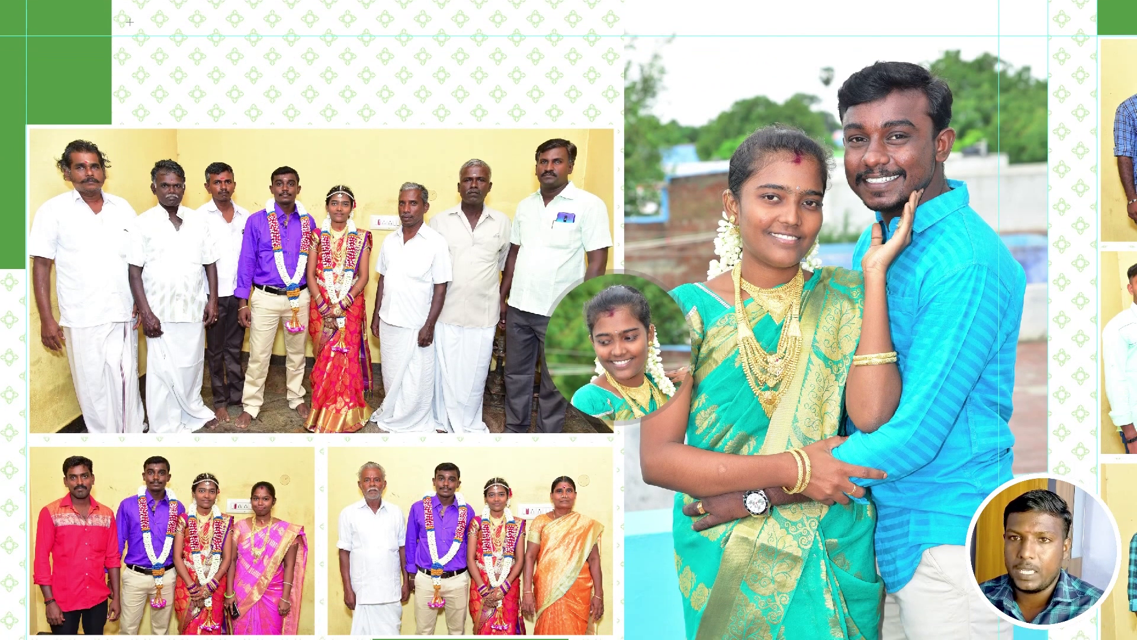
pyautogui.scroll(2, 147, 26)
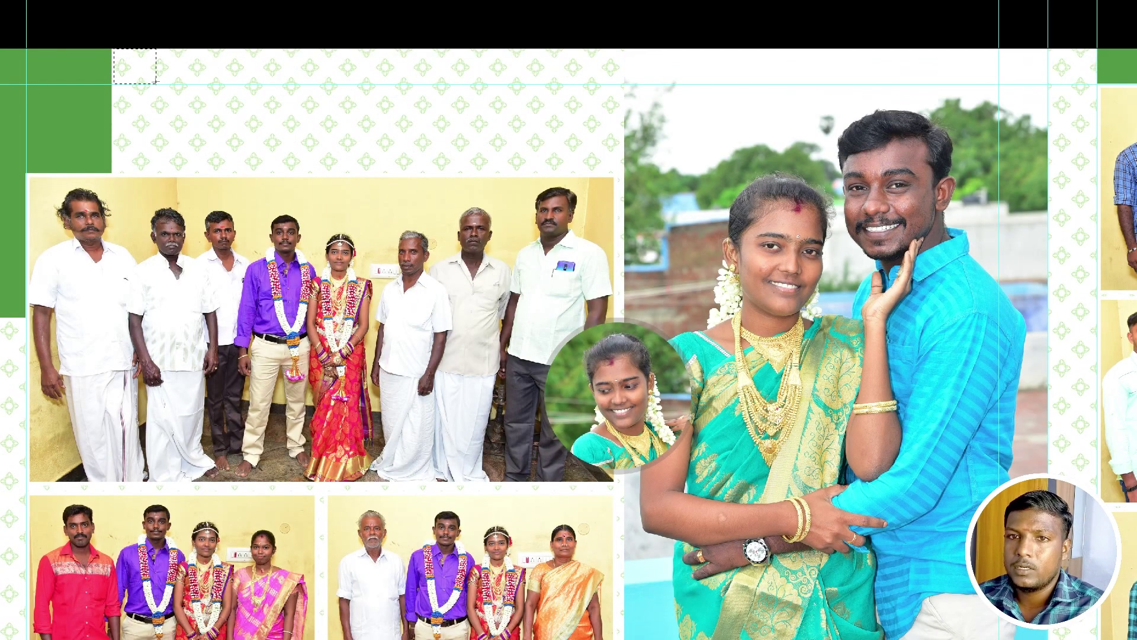
# Step: Fill the patterned strip above the top-left group photo with white on new Layer 13
pyautogui.moveTo(466, 202); pyautogui.dragTo(587, 167)
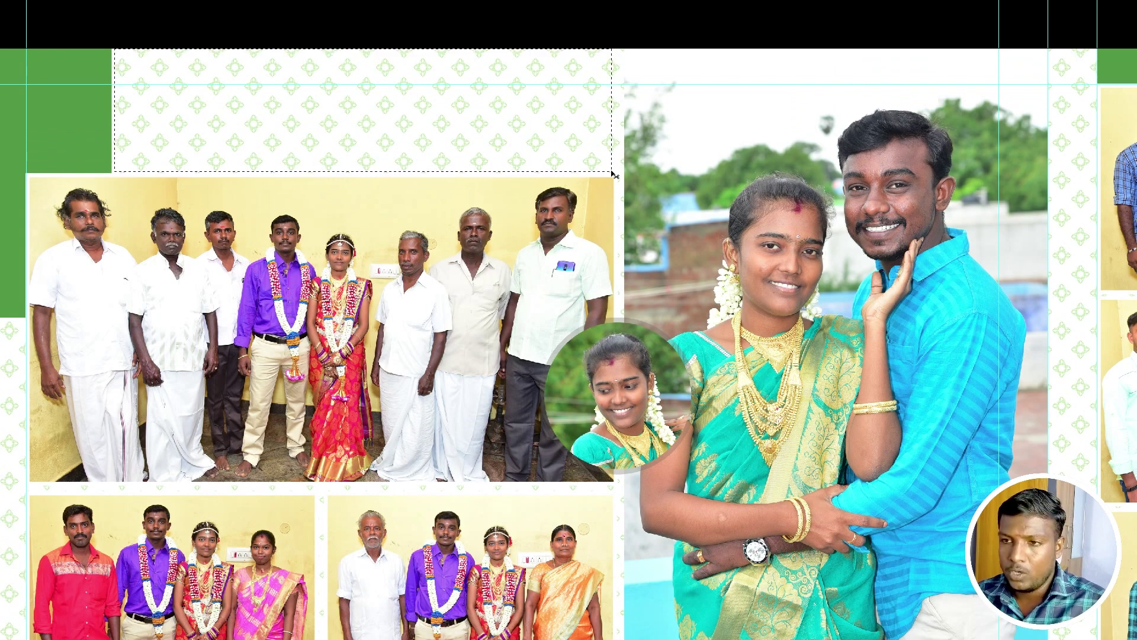
pyautogui.hotkey('ctrl', 'shift', 'n')
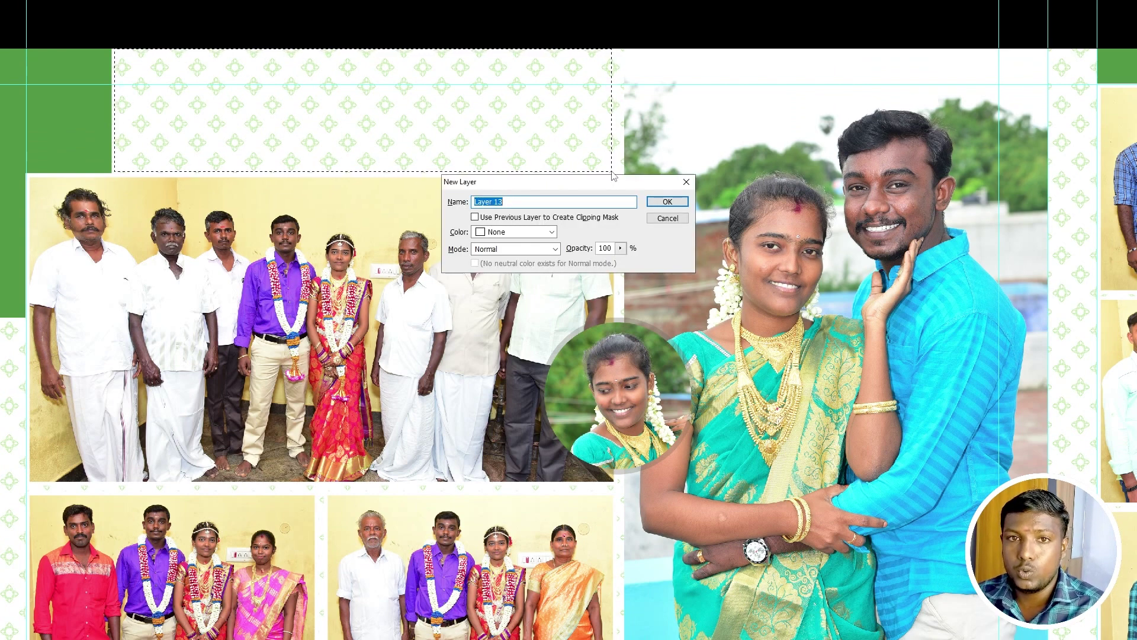
pyautogui.press('Return')
pyautogui.hotkey('alt', 'BackSpace')
pyautogui.hotkey('ctrl', 'z')
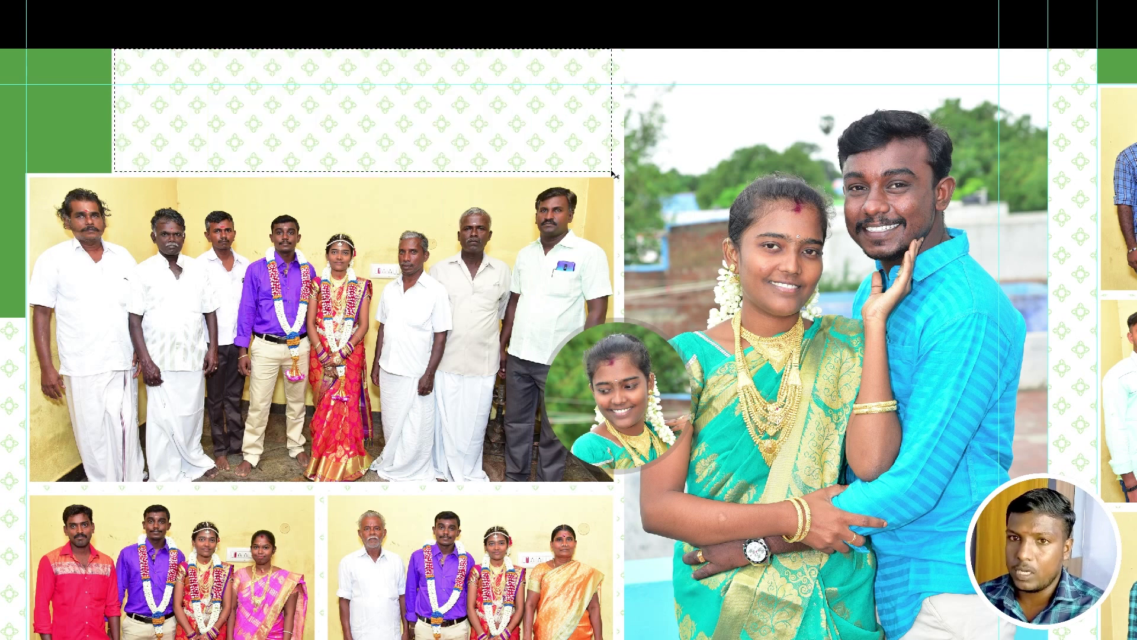
pyautogui.hotkey('alt', 'BackSpace')
pyautogui.hotkey('ctrl', 'z')
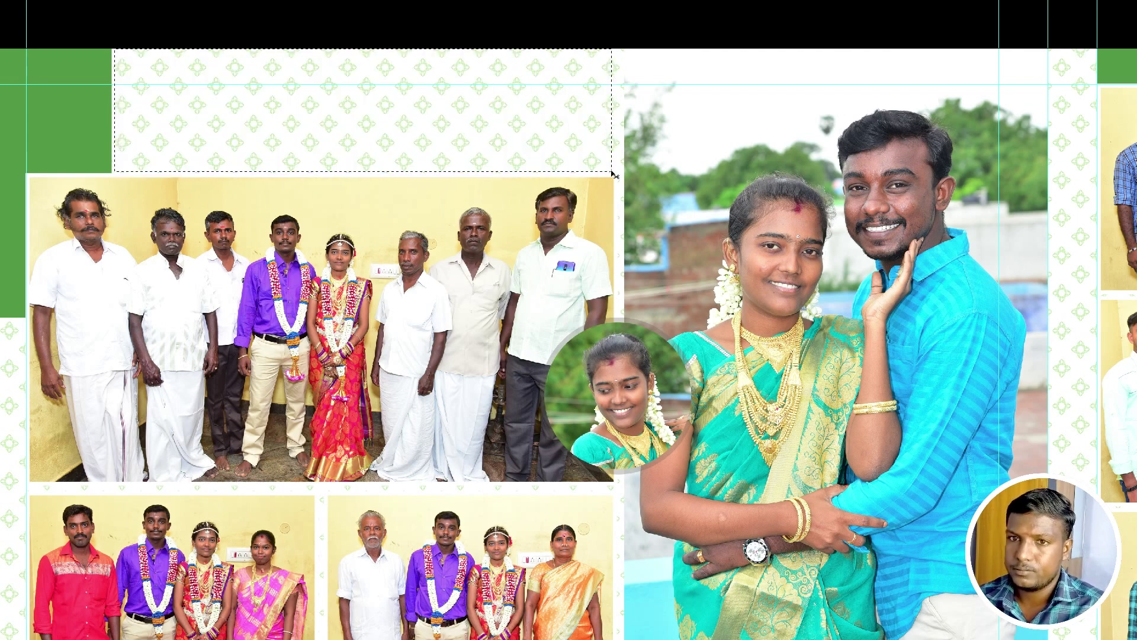
pyautogui.hotkey('ctrl', 'BackSpace')
# Step: Show the panels, test a black fill on the strip, and revert to white
pyautogui.press('Tab')
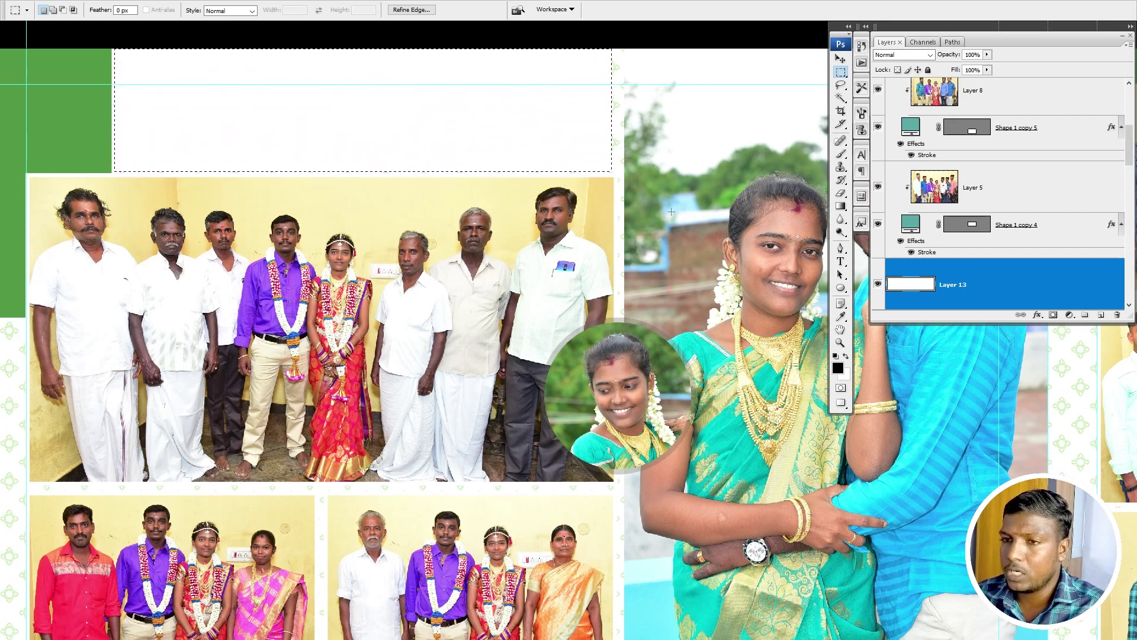
pyautogui.hotkey('alt', 'BackSpace')
pyautogui.hotkey('ctrl', 'z')
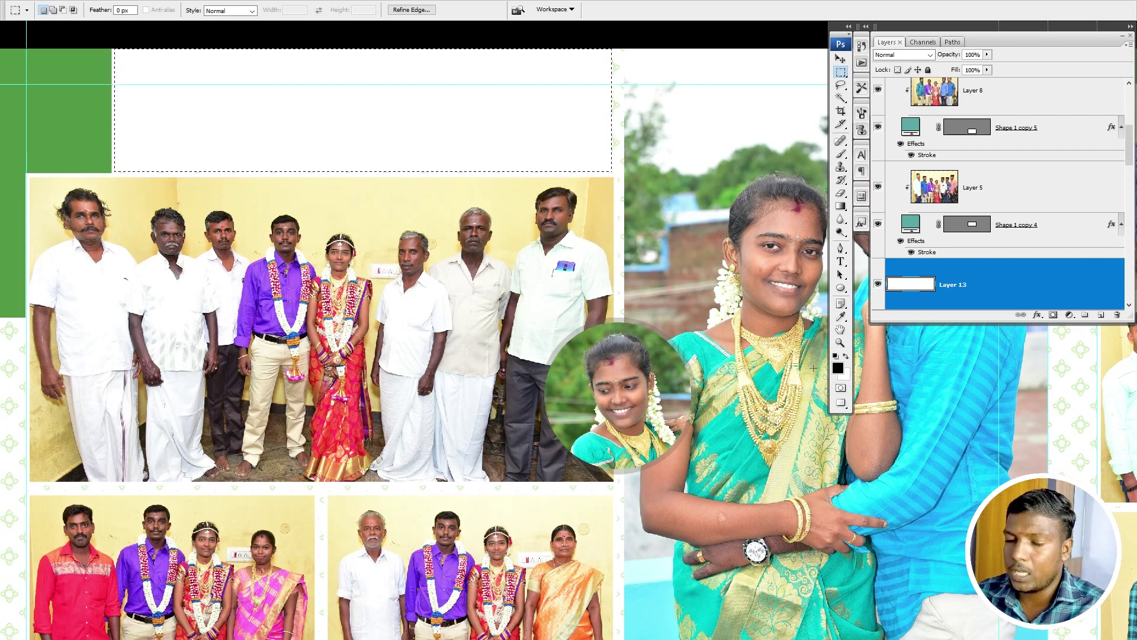
pyautogui.press('v')
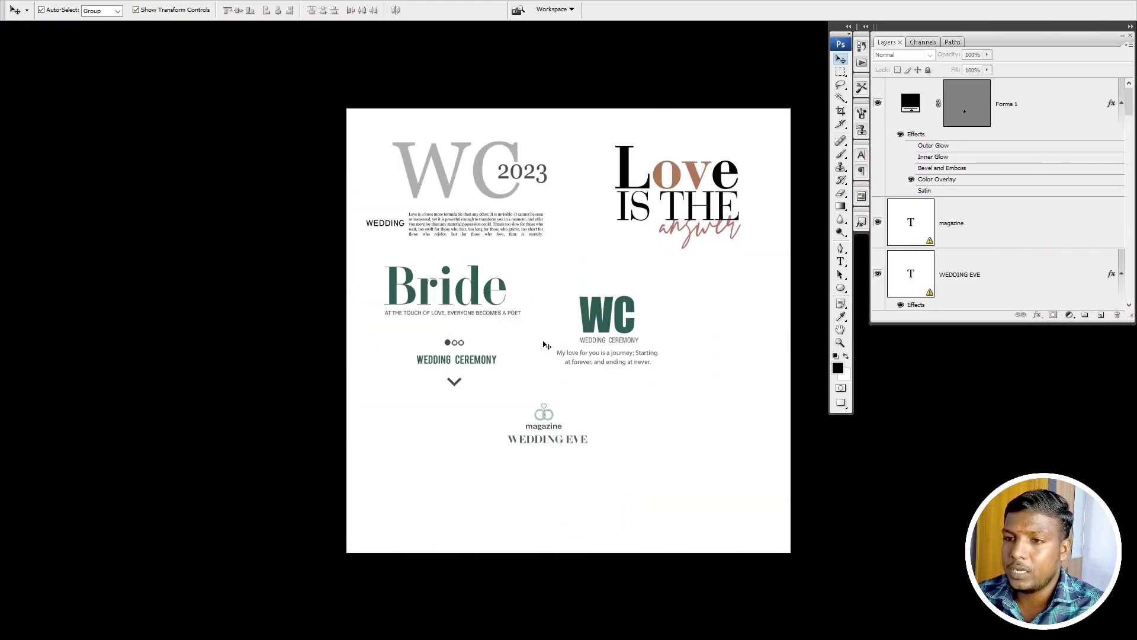
# Step: Click through the WEdding sheet's text groups to select the WC text layer
pyautogui.click(397, 233)
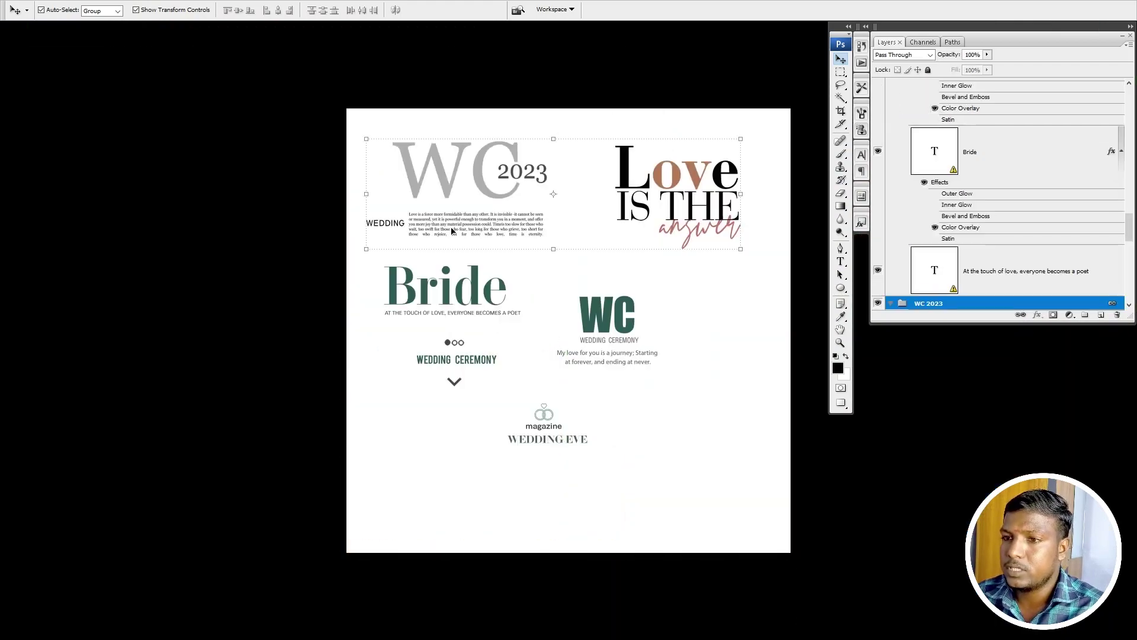
pyautogui.click(451, 312)
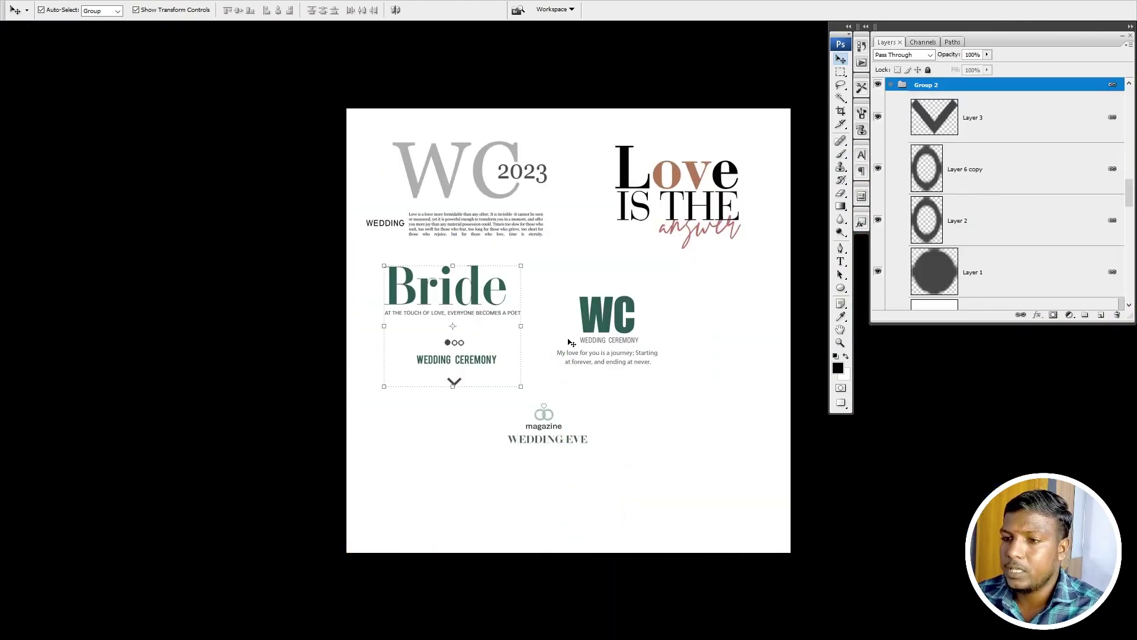
pyautogui.click(598, 340)
pyautogui.click(621, 326)
pyautogui.click(709, 344)
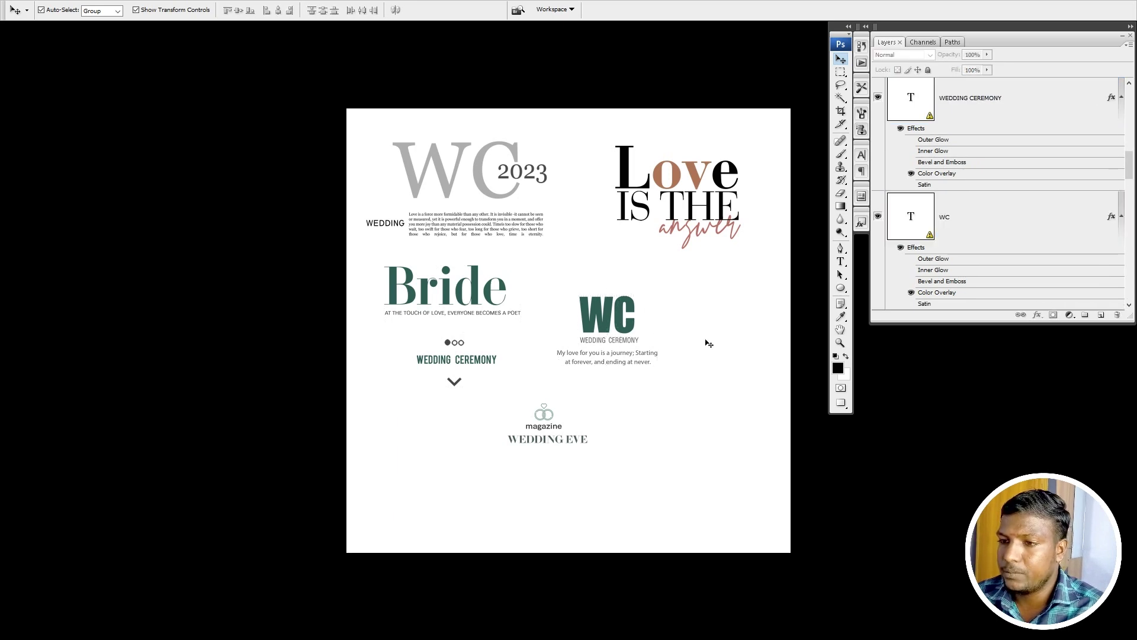
pyautogui.click(622, 323)
# Step: Dismiss the missing-font warning on the WC text and nudge the WC block
pyautogui.doubleClick(622, 323)
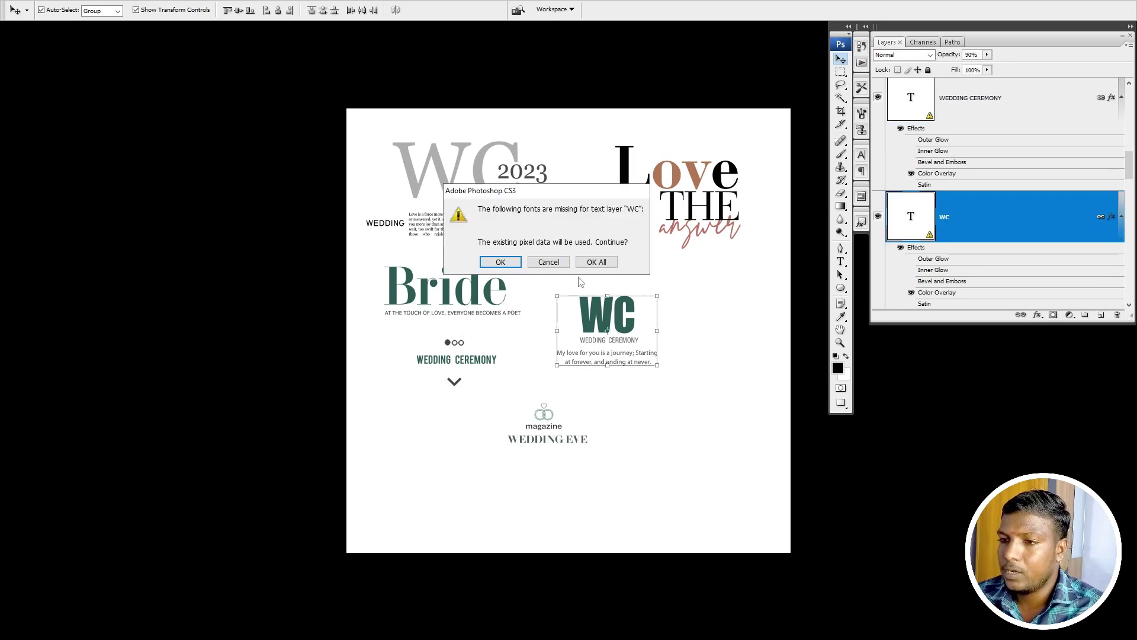
pyautogui.click(544, 261)
pyautogui.moveTo(574, 282); pyautogui.dragTo(573, 285)
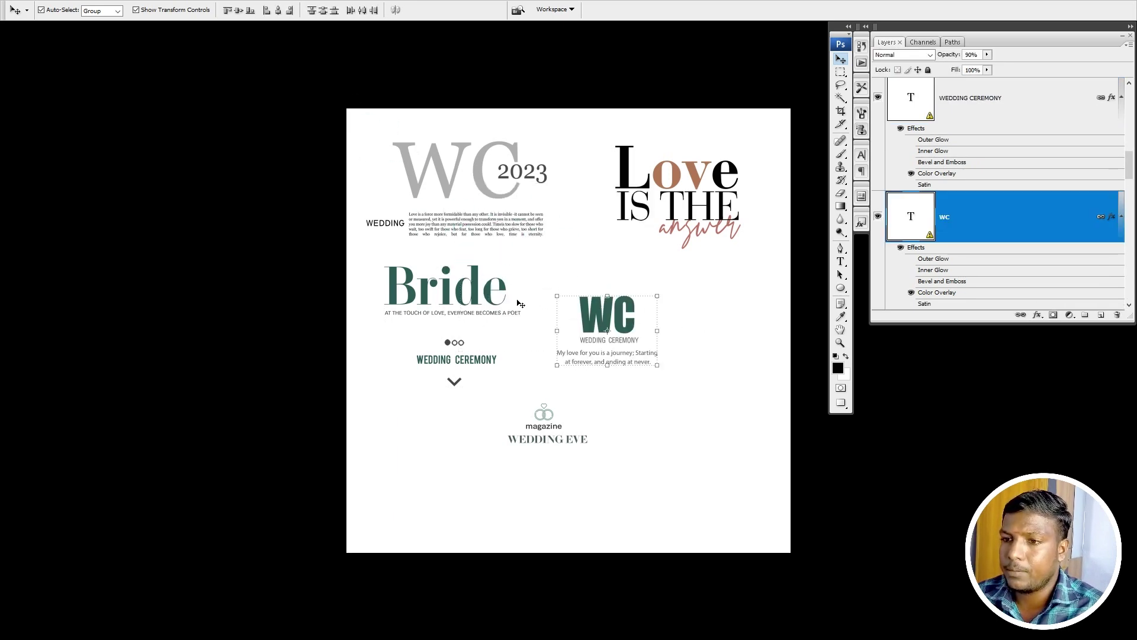
pyautogui.press('f')
pyautogui.press('f')
pyautogui.press('f')
pyautogui.press('f')
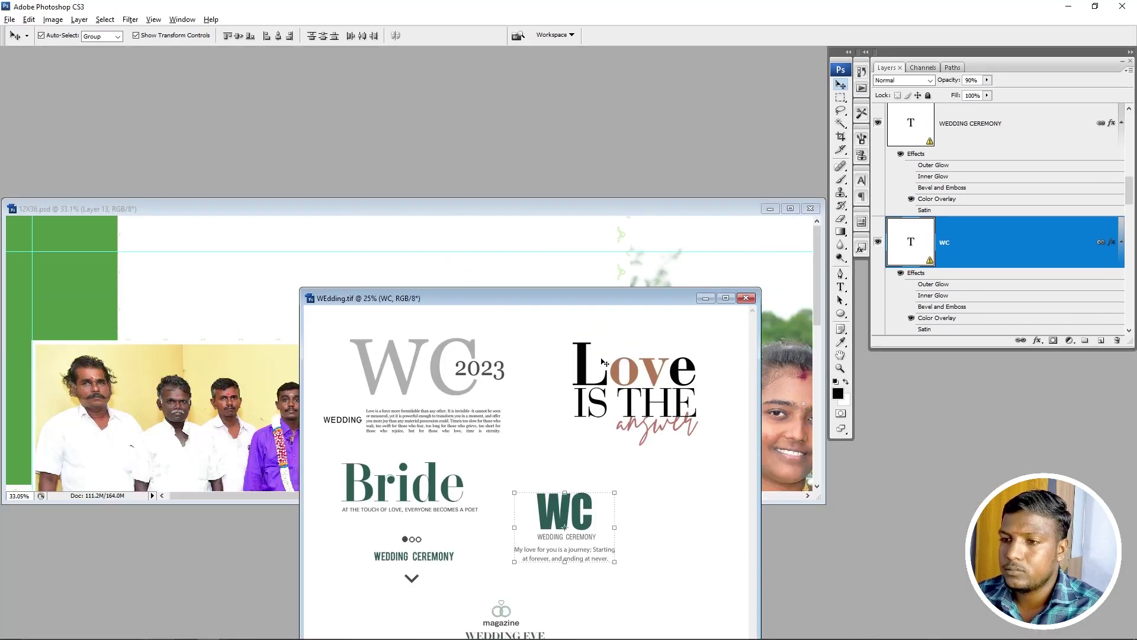
# Step: Copy the WC text block into 12X36.psd and scale it to about 79% above the group photo
pyautogui.moveTo(535, 493); pyautogui.dragTo(194, 288)
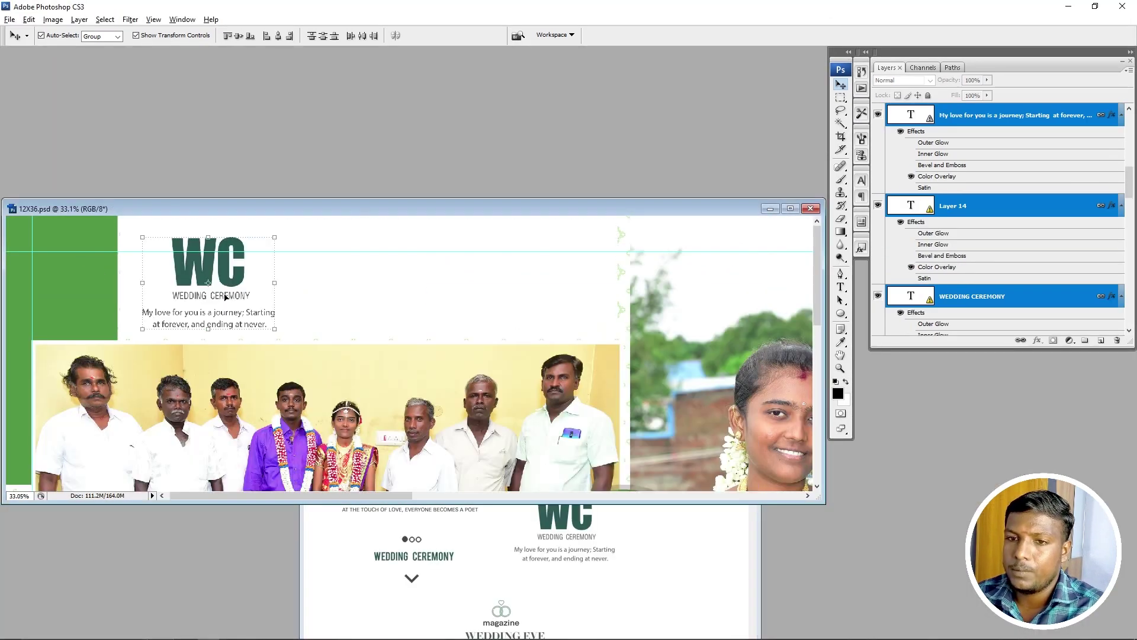
pyautogui.press('f')
pyautogui.press('f')
pyautogui.press('f')
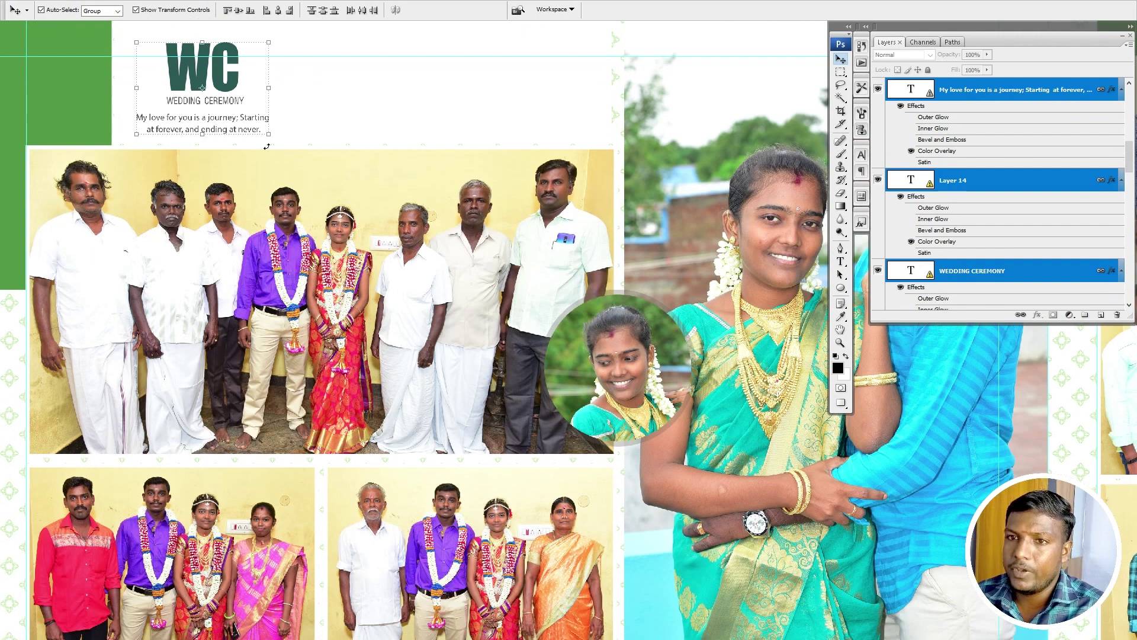
pyautogui.click(267, 147)
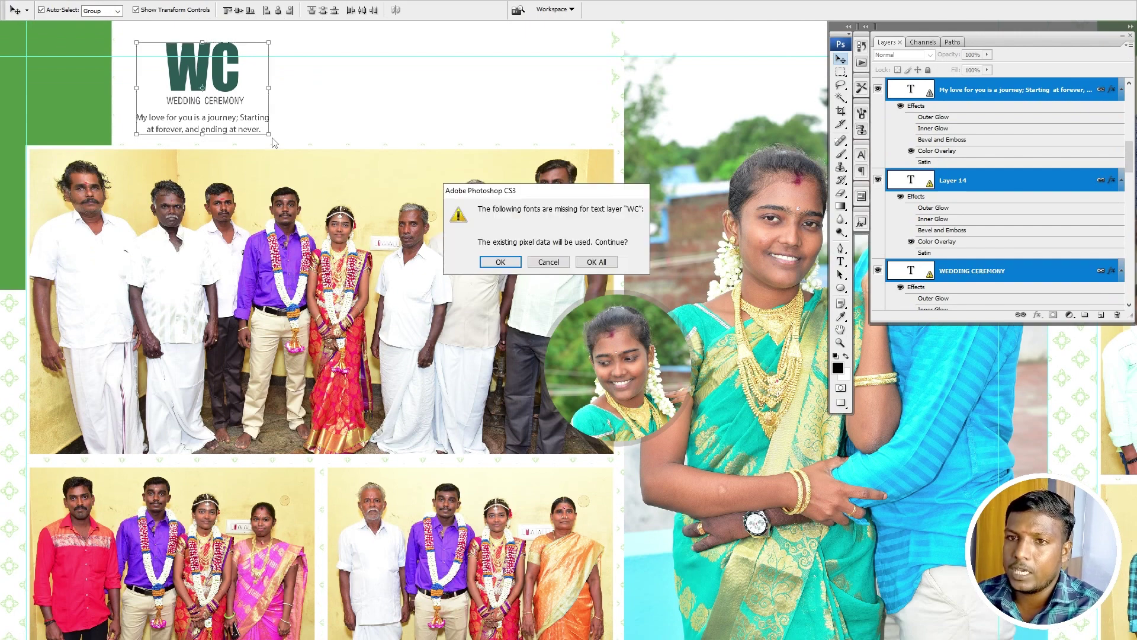
pyautogui.click(578, 261)
pyautogui.moveTo(268, 138); pyautogui.dragTo(254, 126)
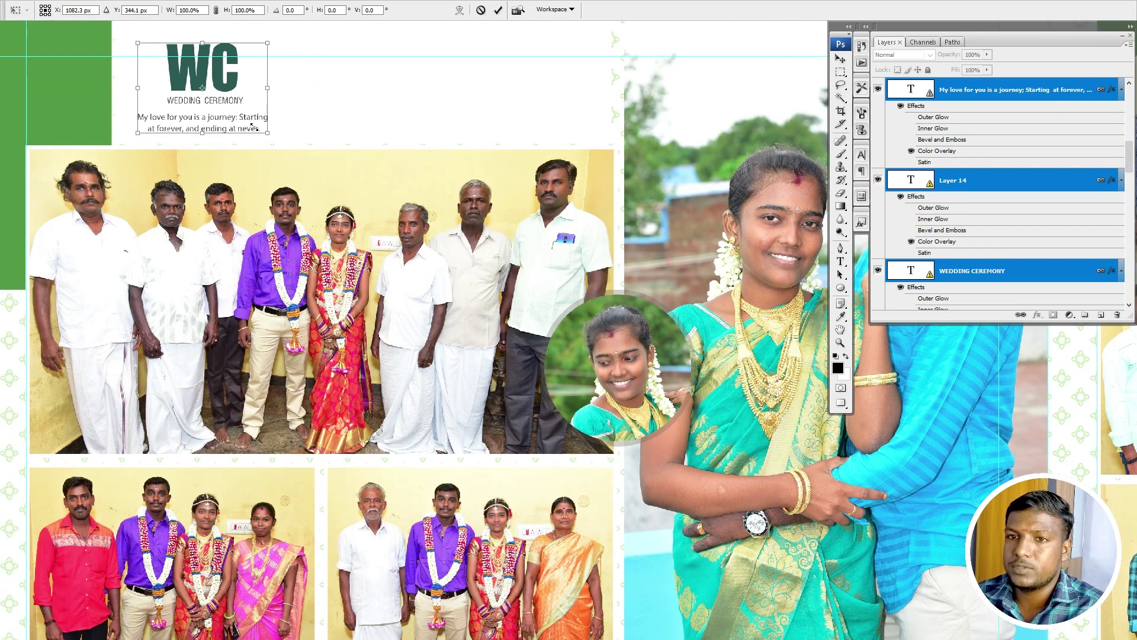
pyautogui.moveTo(215, 93); pyautogui.dragTo(217, 109)
pyautogui.press('Return')
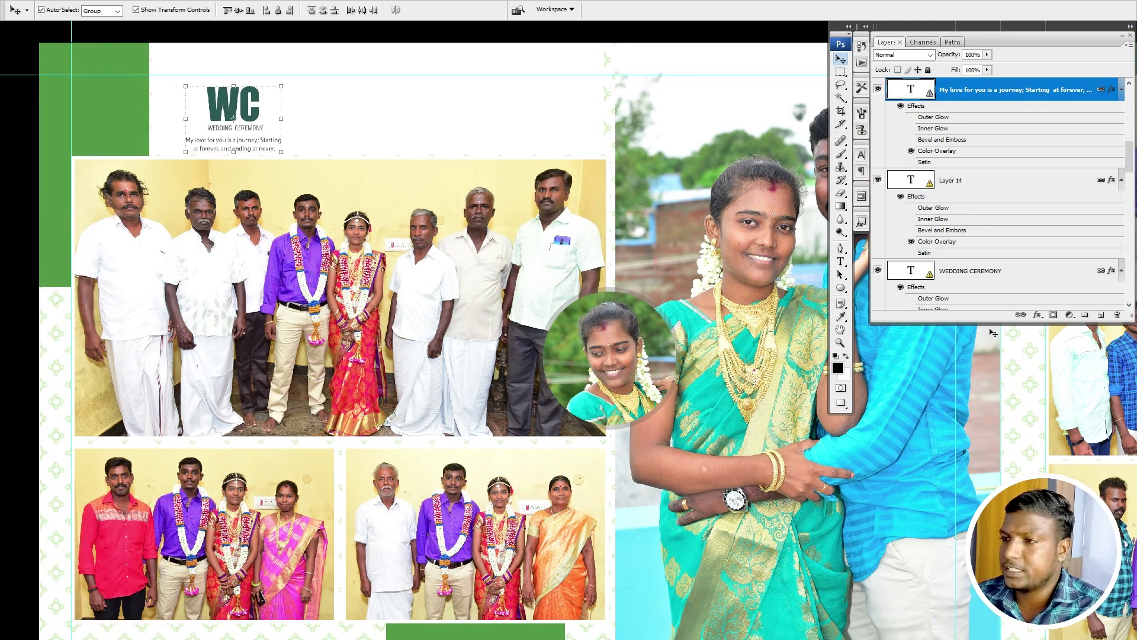
# Step: Place the quote right of the WC logo, enlarge it about 254%, and nudge it
pyautogui.moveTo(251, 138); pyautogui.dragTo(355, 104)
pyautogui.click(391, 121)
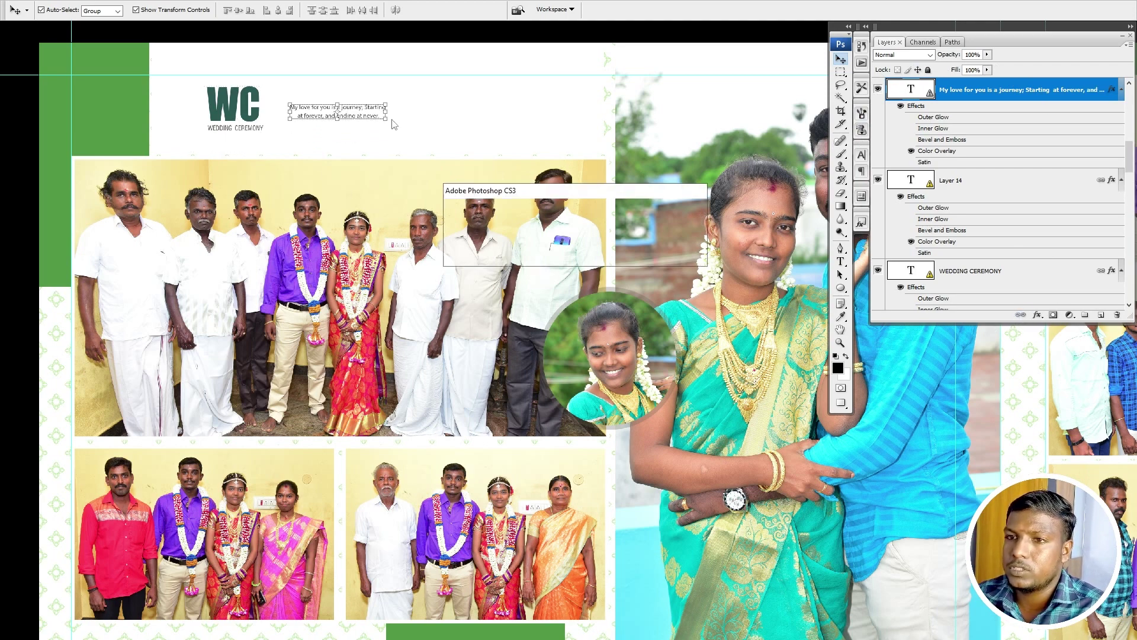
pyautogui.click(625, 253)
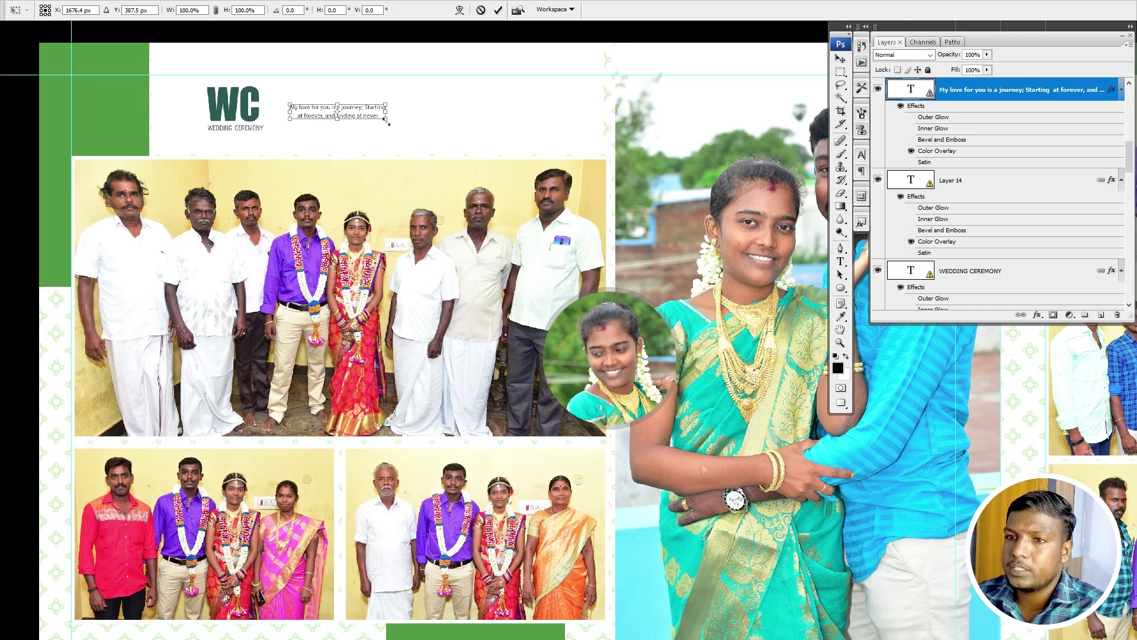
pyautogui.moveTo(386, 121); pyautogui.dragTo(537, 148)
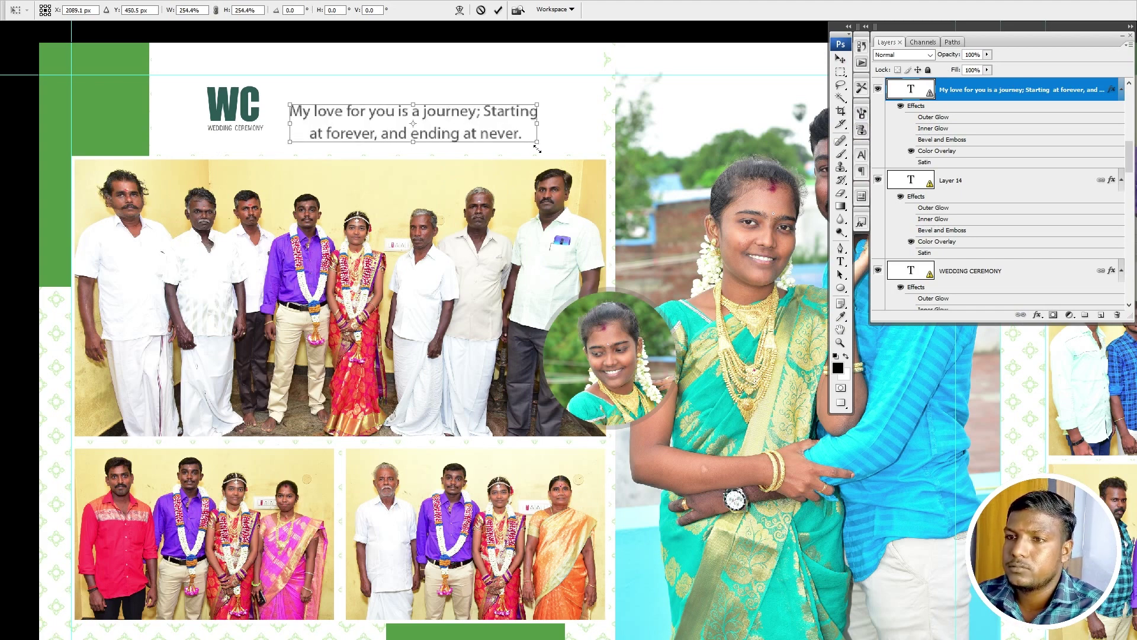
pyautogui.press('Return')
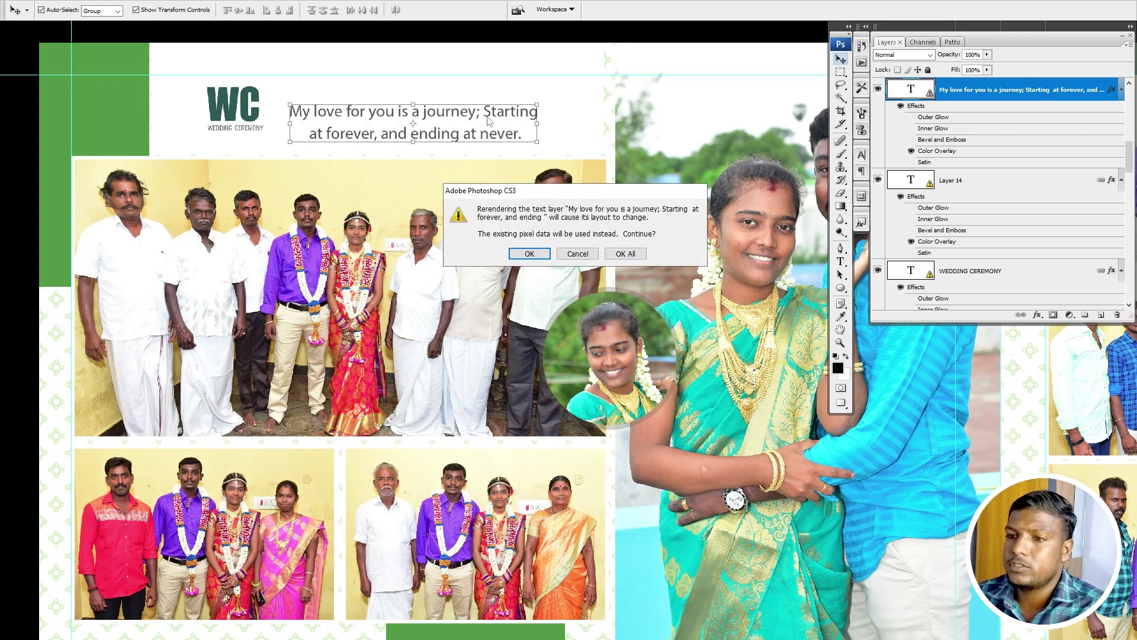
pyautogui.press('Return')
pyautogui.moveTo(488, 120); pyautogui.dragTo(499, 124)
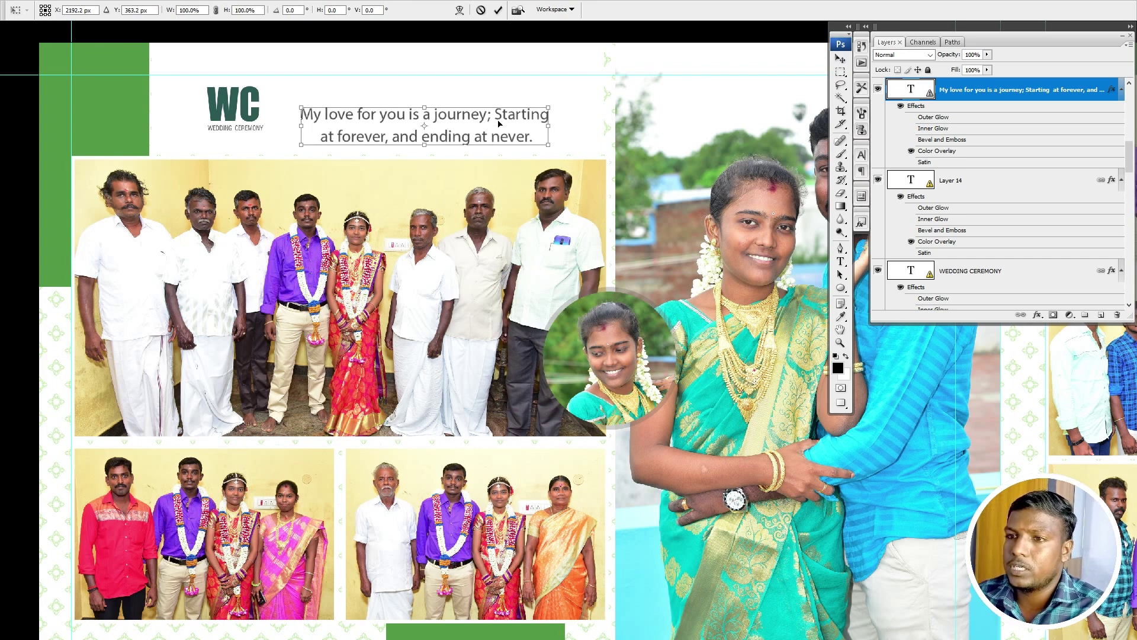
pyautogui.press('Return')
# Step: Open the quote text for editing, select all, commit, then select the WC logo layer
pyautogui.press('t')
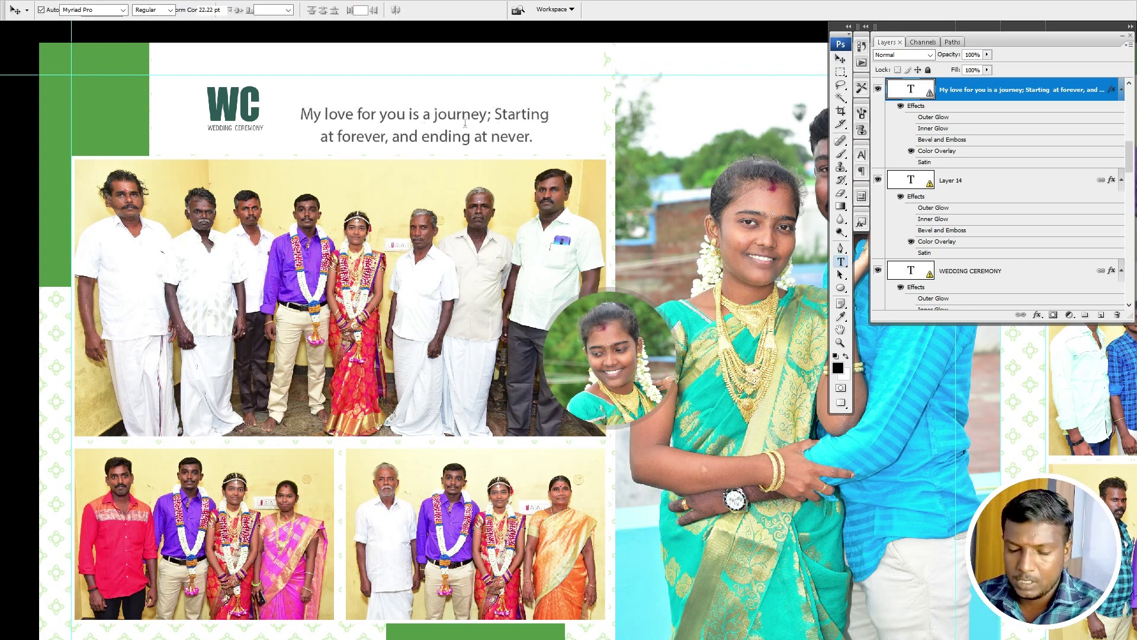
pyautogui.click(456, 114)
pyautogui.press('Return')
pyautogui.hotkey('ctrl', 'a')
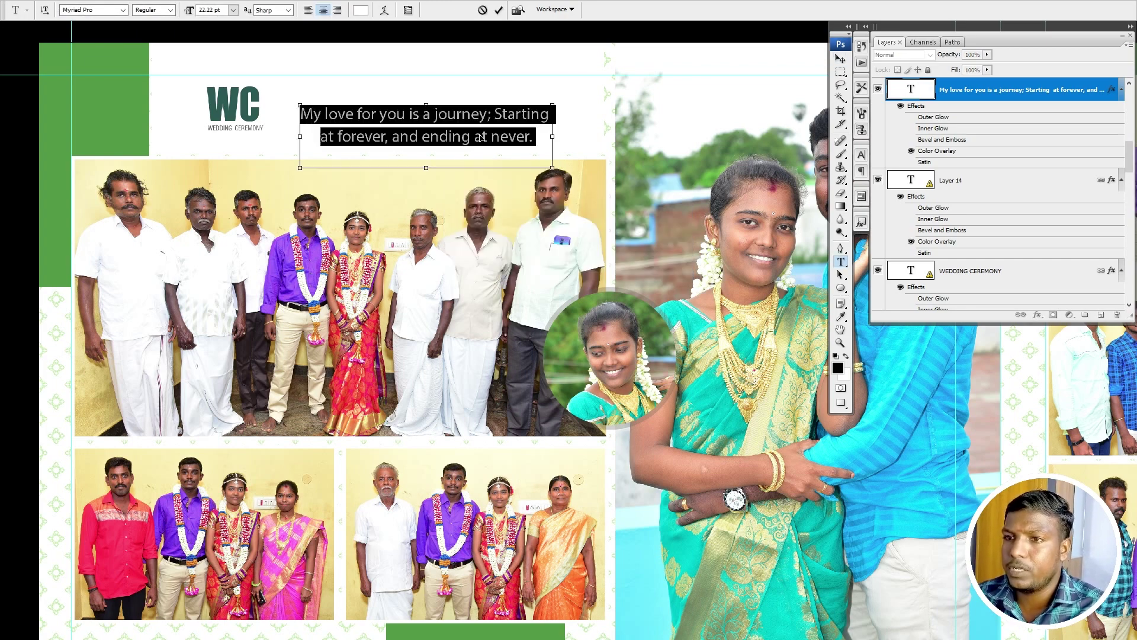
pyautogui.hotkey('ctrl', 'Return')
pyautogui.press('v')
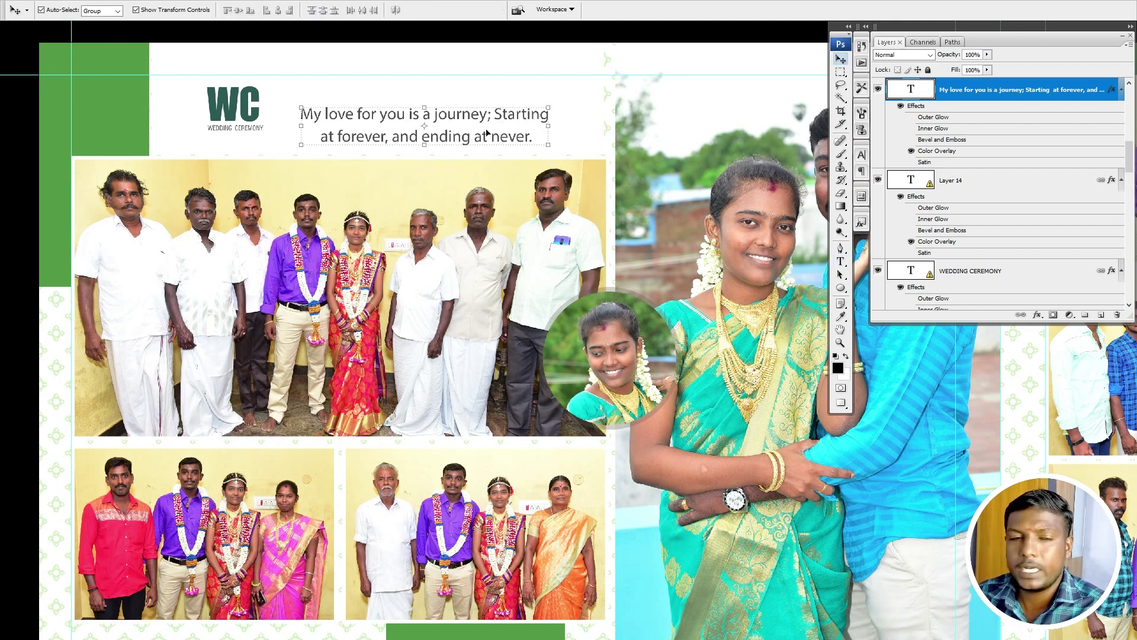
pyautogui.click(244, 111)
# Step: Enlarge the WC logo to about 159% beside the quote
pyautogui.hotkey('ctrl', 't')
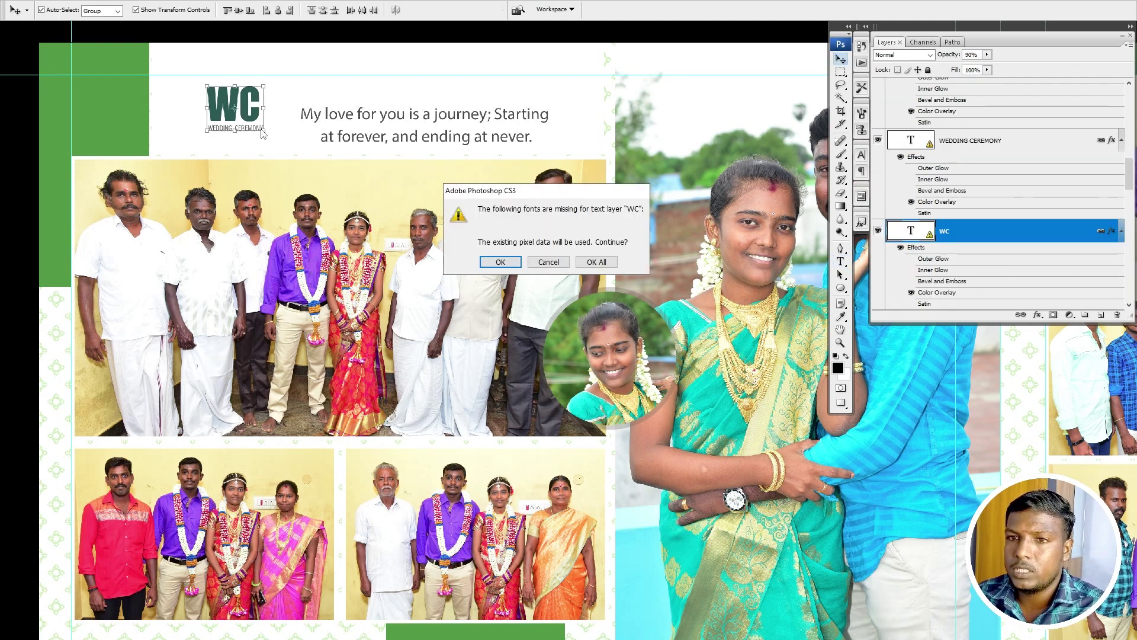
pyautogui.press('Return')
pyautogui.moveTo(263, 130)
pyautogui.mouseDown()
pyautogui.moveTo(281, 153)
pyautogui.moveTo(253, 135)
pyautogui.mouseUp()
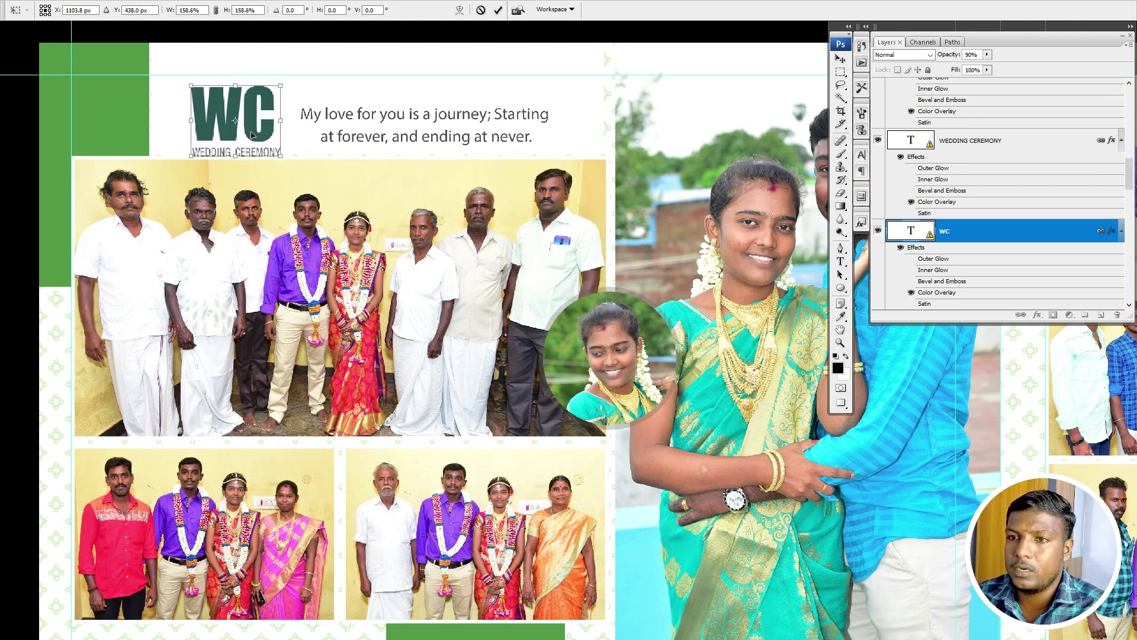
pyautogui.press('Return')
# Step: Fit the spread on screen and reselect the WC logo to check its transform
pyautogui.hotkey('ctrl', '0')
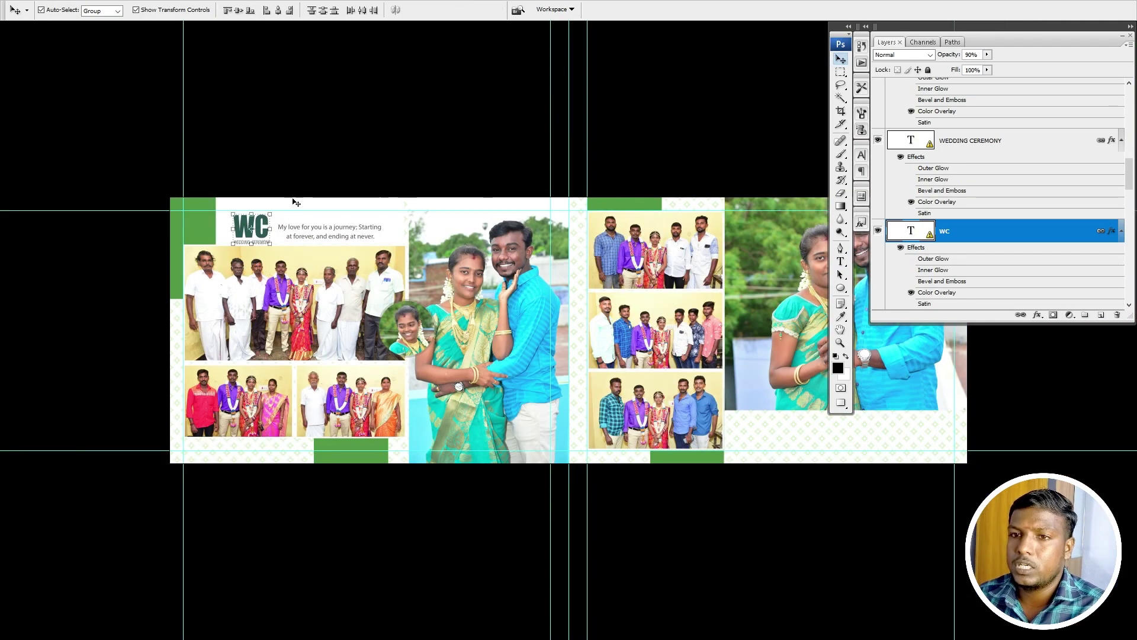
pyautogui.click(301, 175)
pyautogui.scroll(5, 243, 206)
pyautogui.click(254, 347)
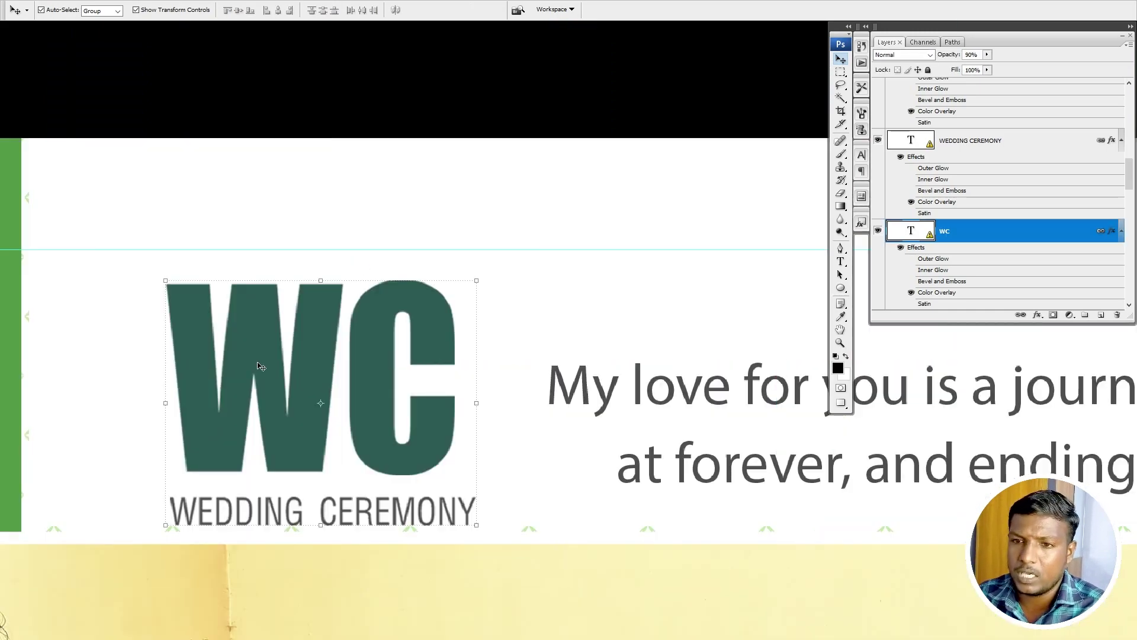
pyautogui.hotkey('ctrl', 't')
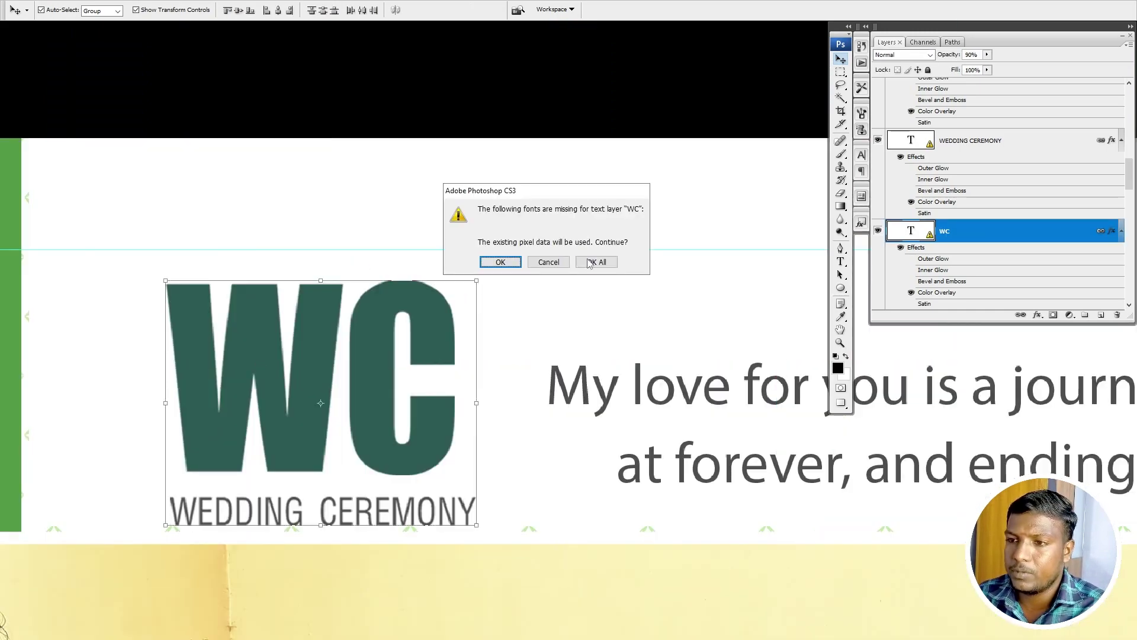
pyautogui.press('Return')
pyautogui.press('Return')
pyautogui.hotkey('ctrl', '0')
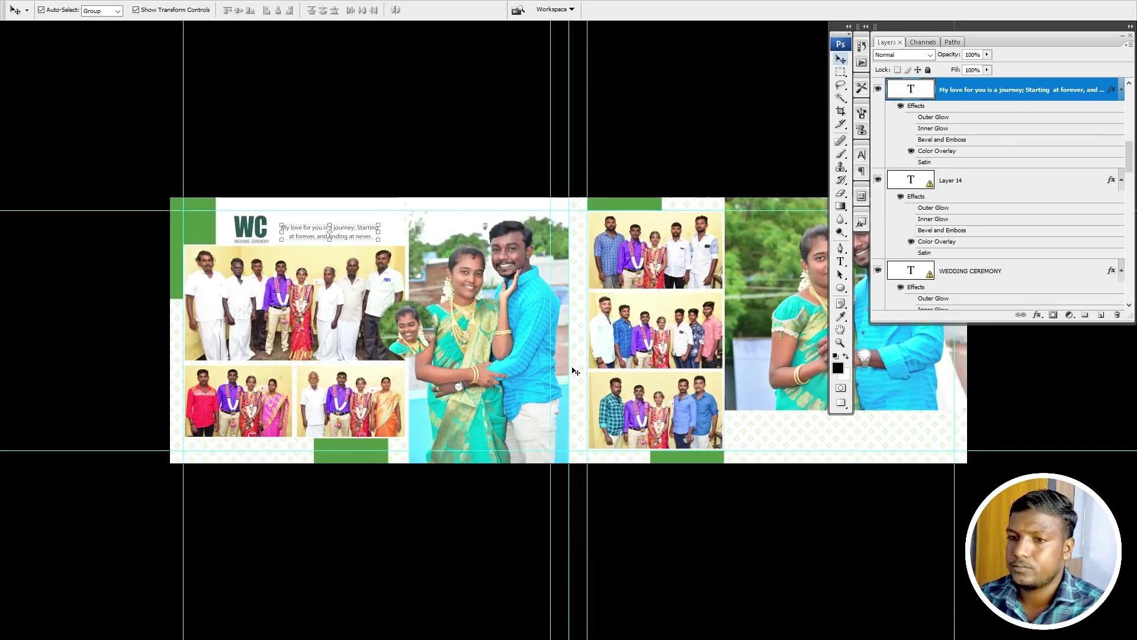
pyautogui.click(367, 164)
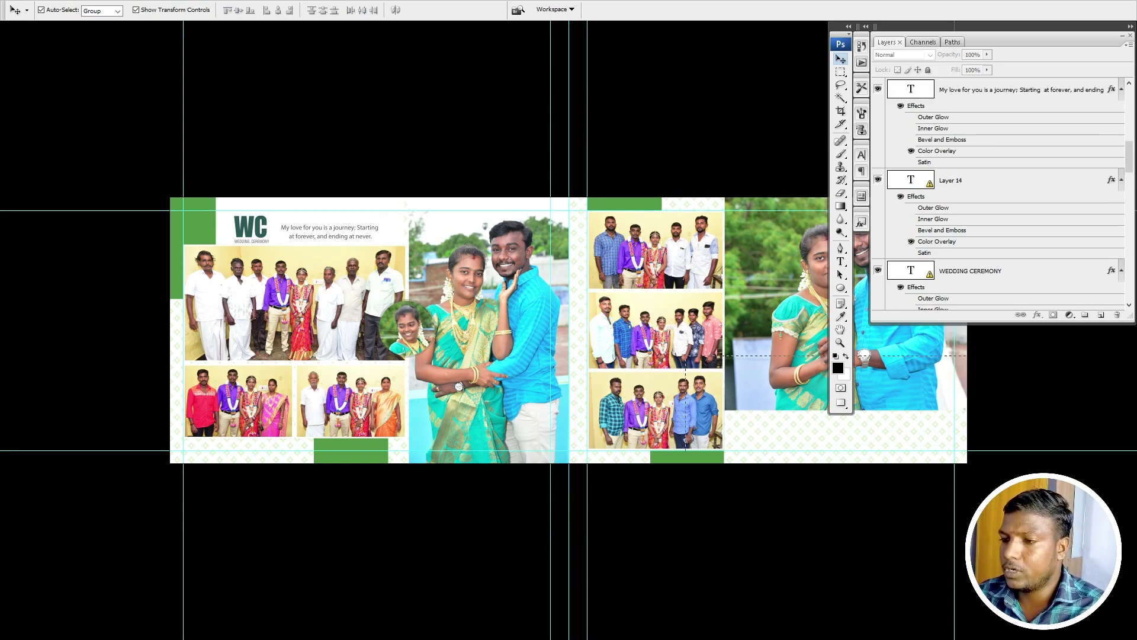
# Step: Clear the patterned strip below the couple photo to plain white
pyautogui.scroll(3, 928, 404)
pyautogui.press('Tab')
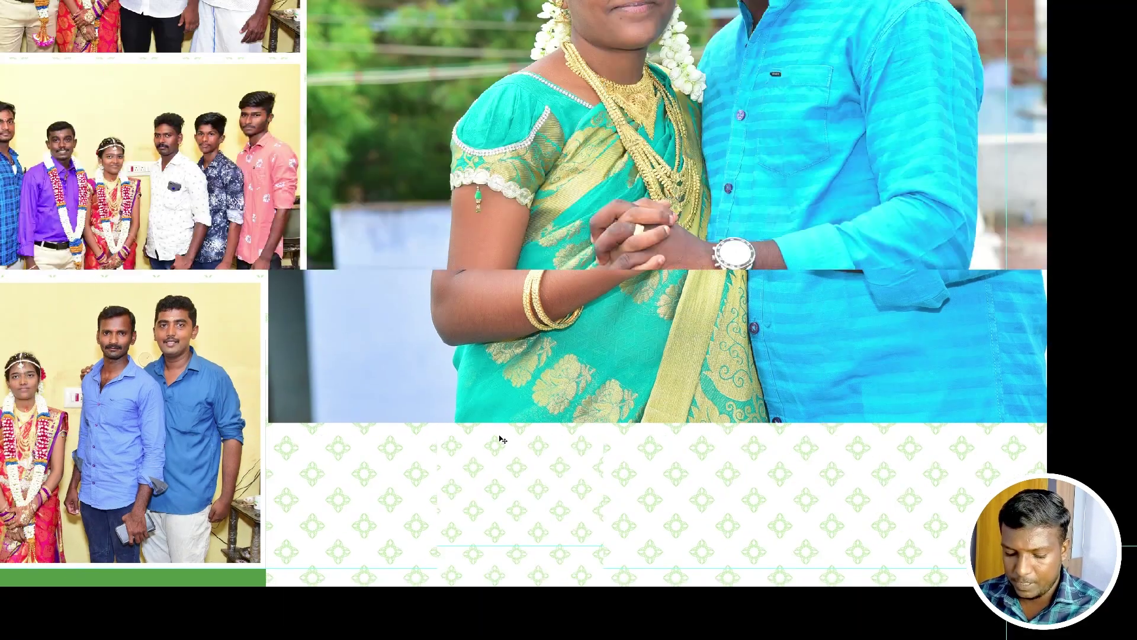
pyautogui.scroll(-2, 500, 439)
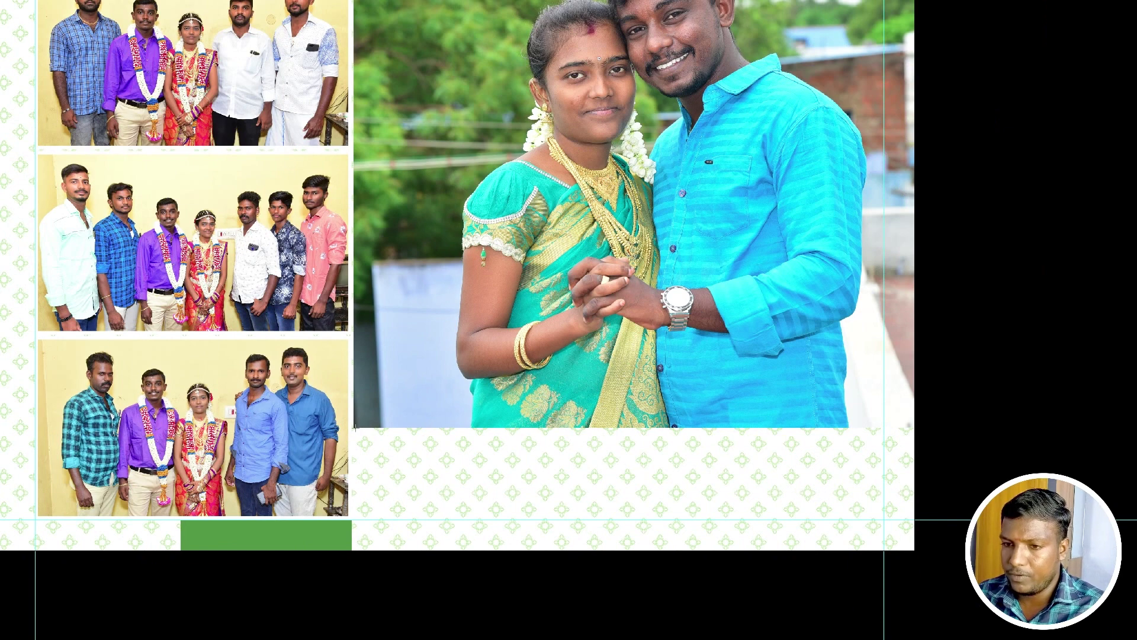
pyautogui.moveTo(753, 588); pyautogui.dragTo(944, 609)
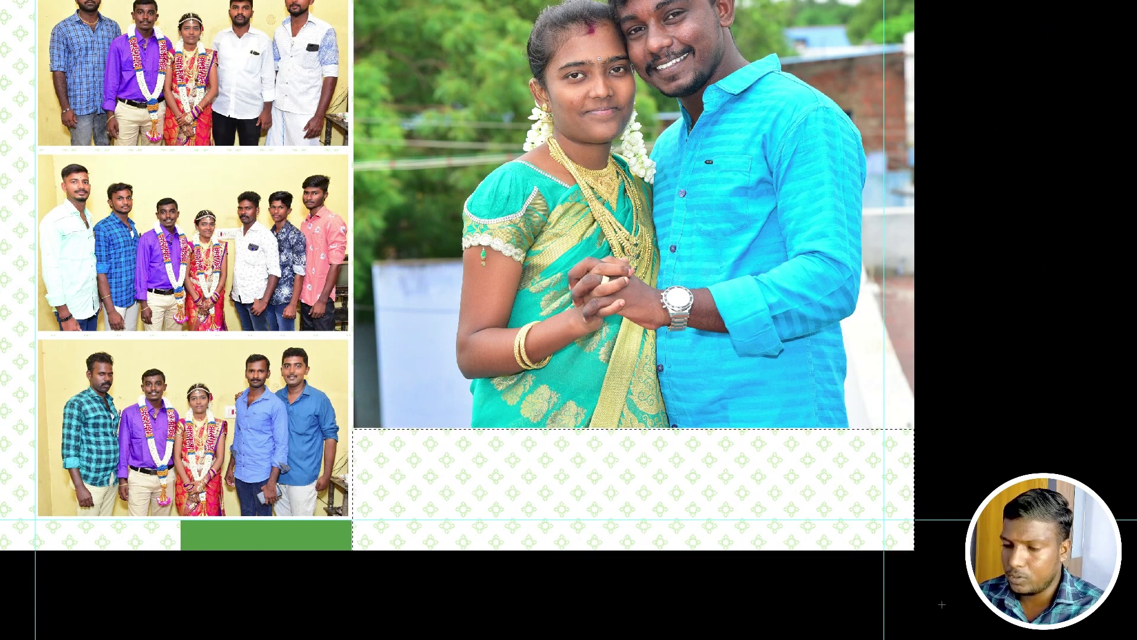
pyautogui.press('Delete')
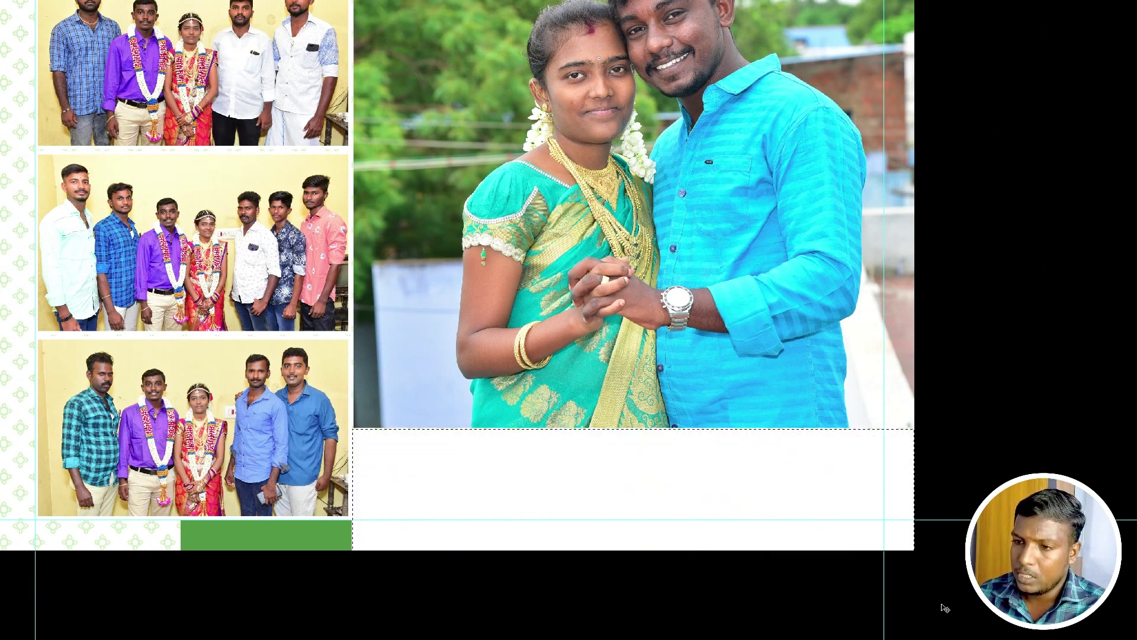
# Step: Pick the WEDDING CEREMONY caption layer from the Bride group on the WEdding sheet
pyautogui.hotkey('alt', 'v')
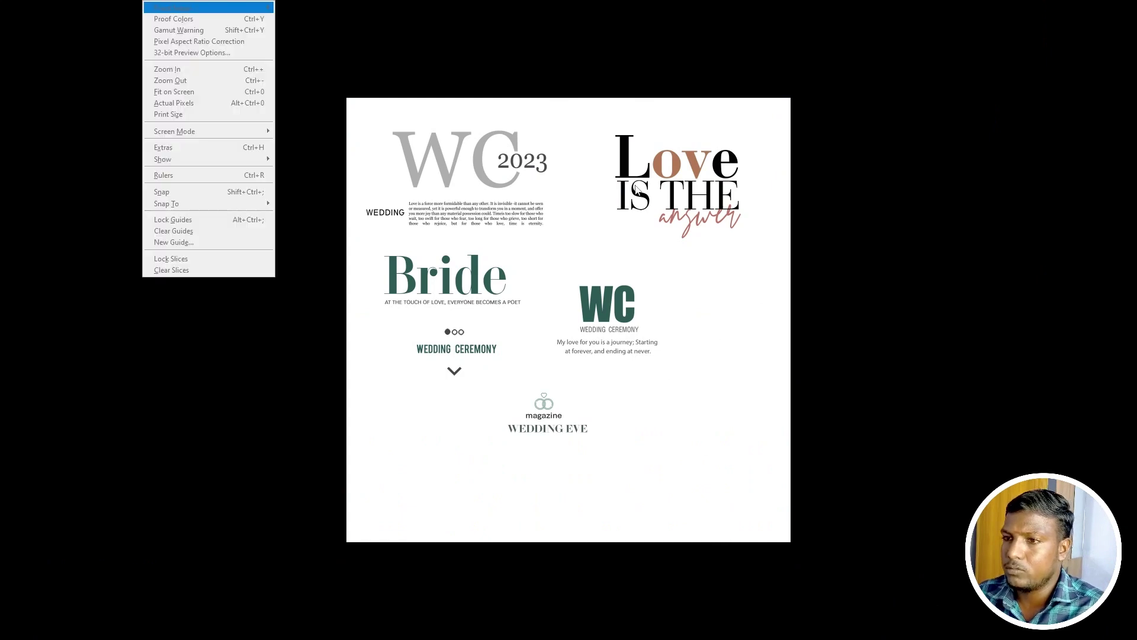
pyautogui.press('Escape')
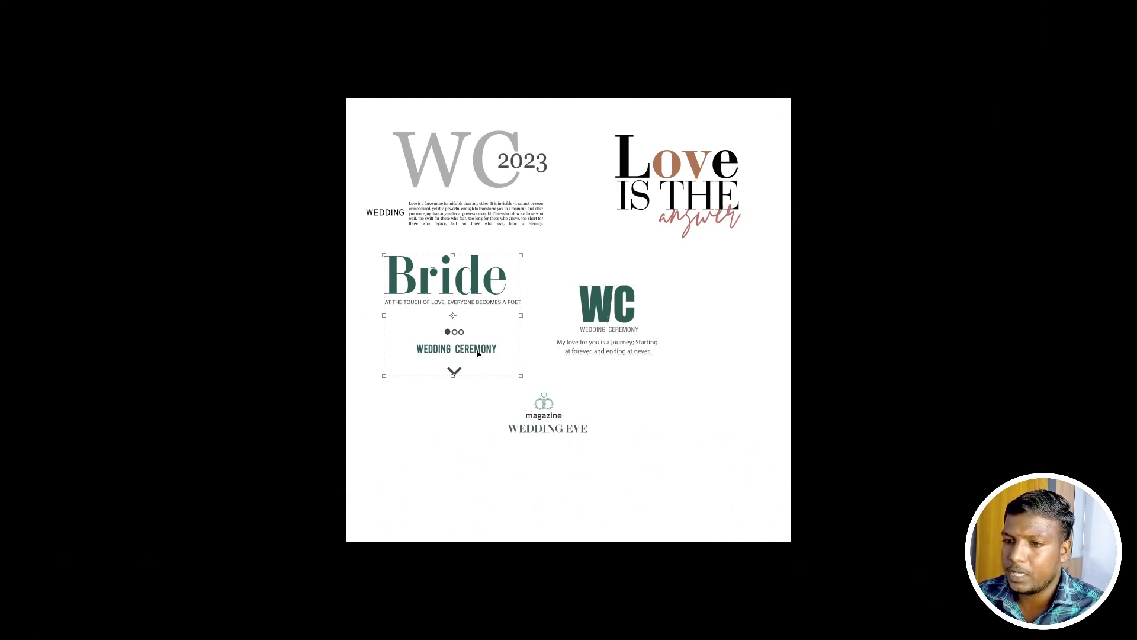
pyautogui.rightClick(476, 350)
pyautogui.click(498, 373)
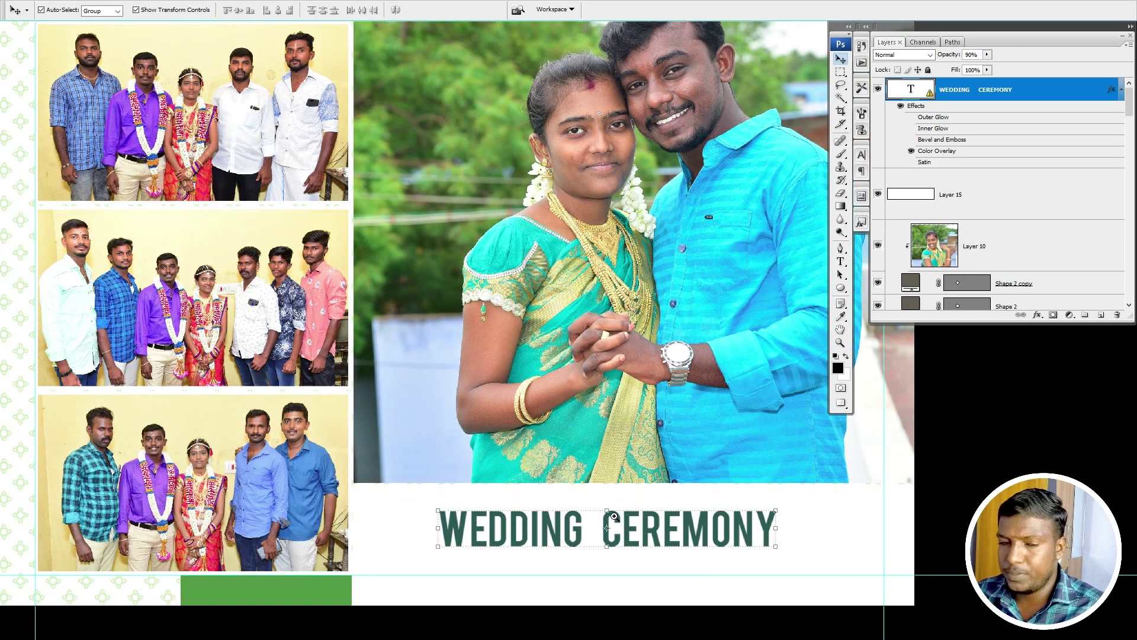
# Step: Zoom in on the WEDDING CEREMONY caption and select all of its text for editing
pyautogui.moveTo(531, 553); pyautogui.dragTo(530, 552)
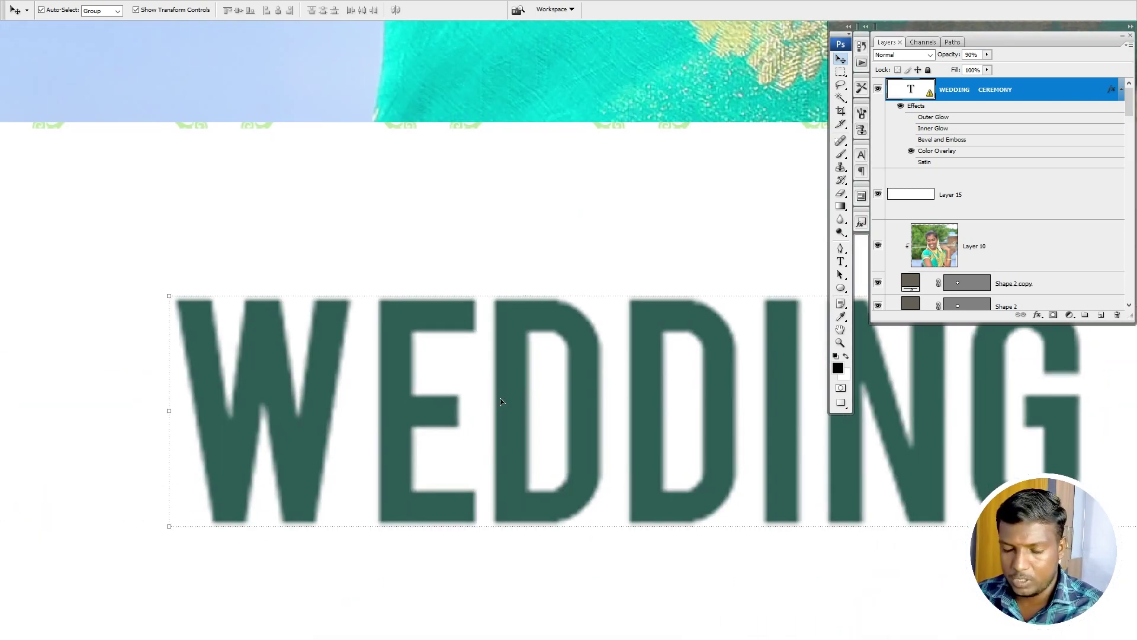
pyautogui.press('t')
pyautogui.click(587, 375)
pyautogui.press('Return')
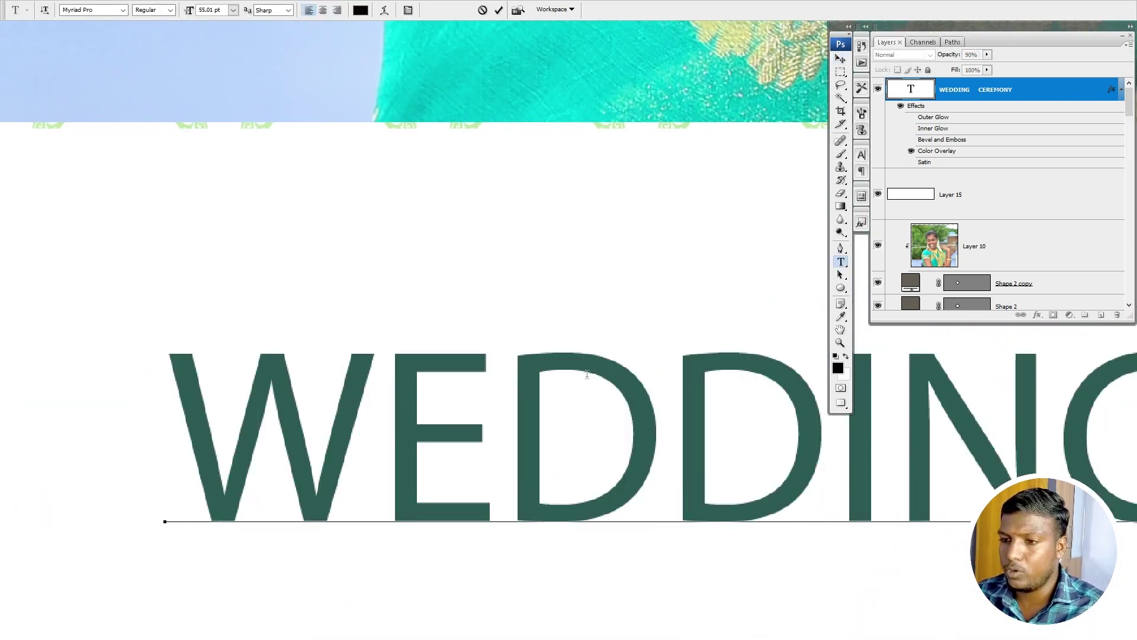
pyautogui.hotkey('ctrl', 'Return')
pyautogui.hotkey('ctrl', '0')
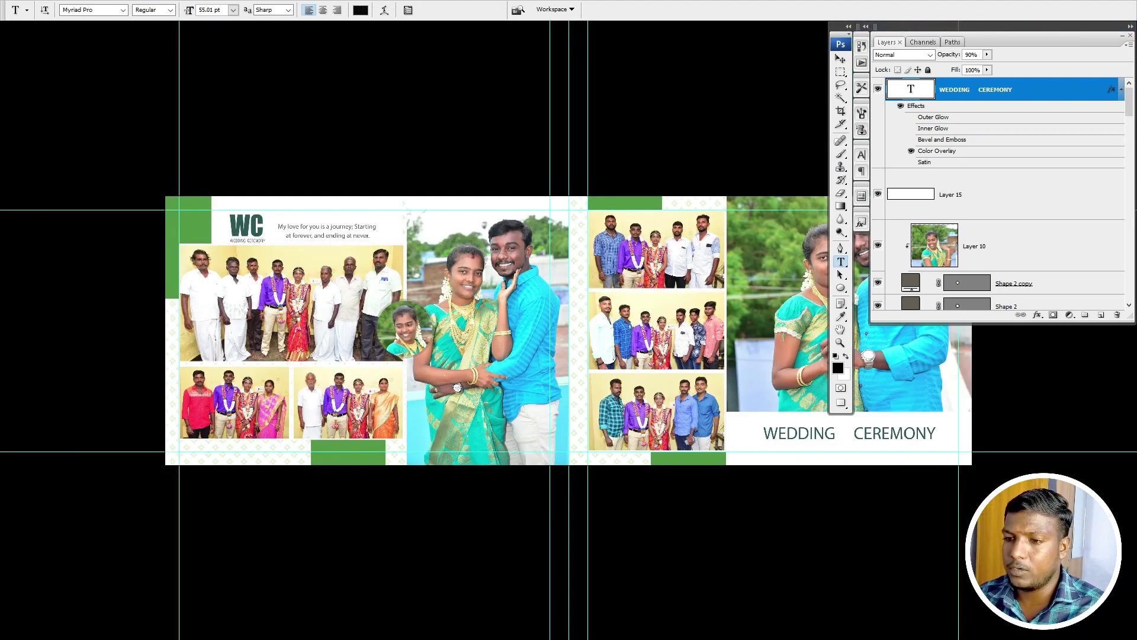
pyautogui.hotkey('ctrl', 'alt', '0')
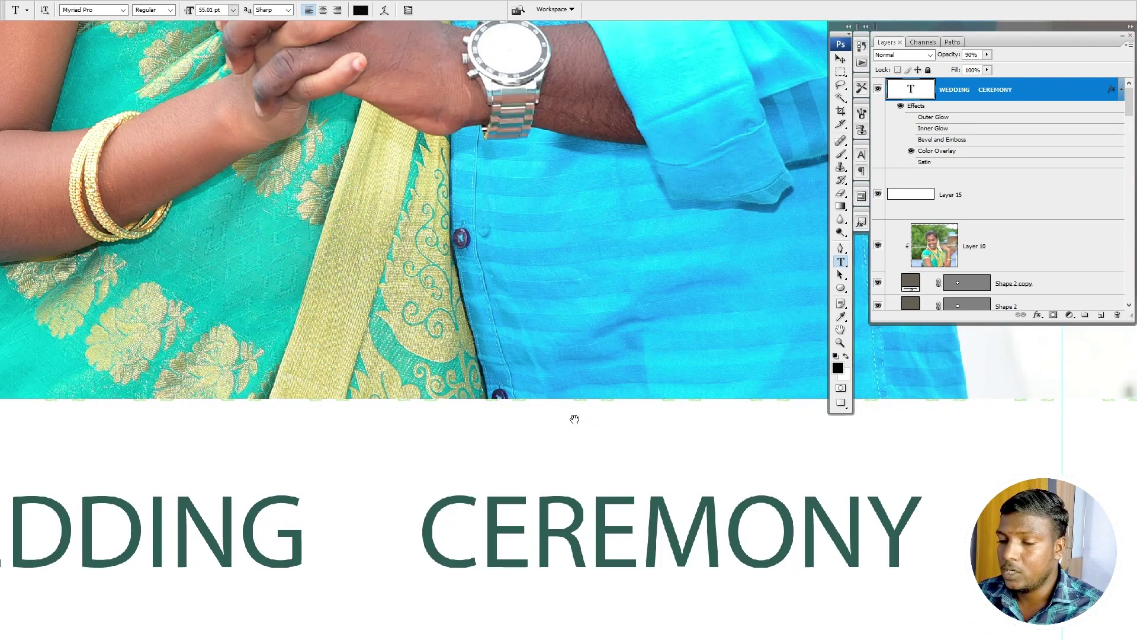
pyautogui.click(586, 533)
pyautogui.hotkey('ctrl', 'a')
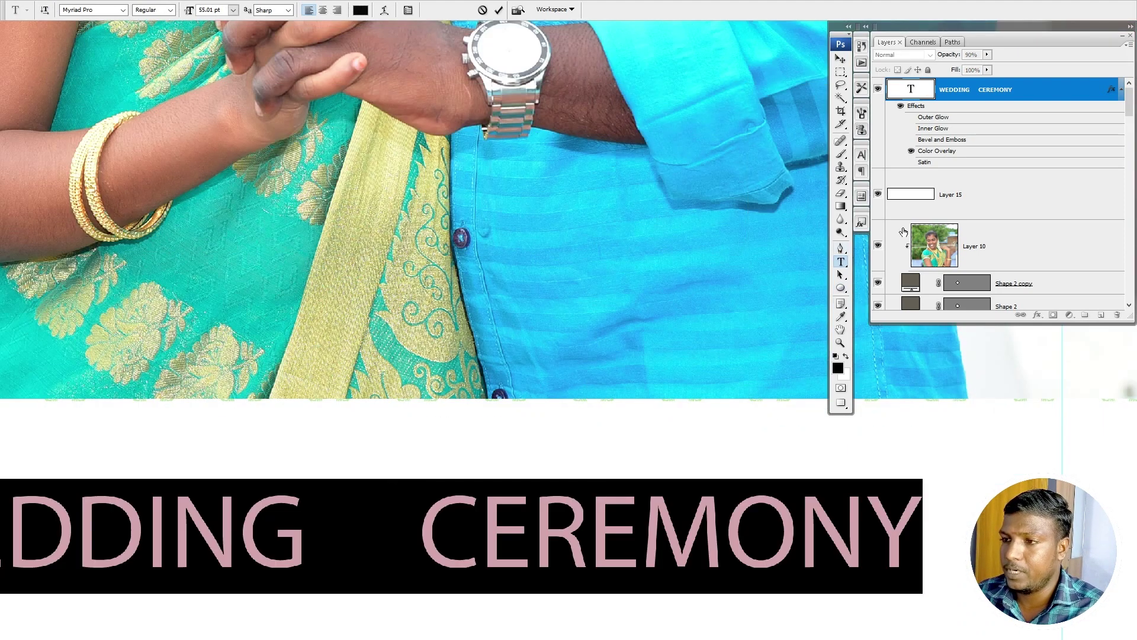
# Step: Set the caption font to Palatino Linotype after trying several others
pyautogui.click(861, 155)
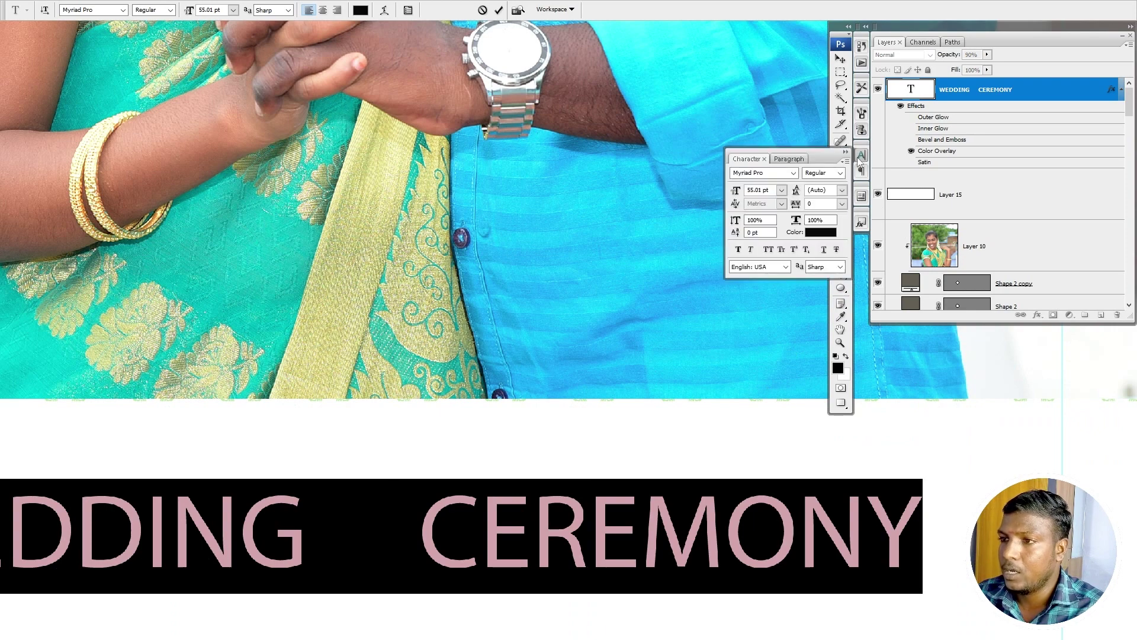
pyautogui.click(748, 173)
pyautogui.press('Down')
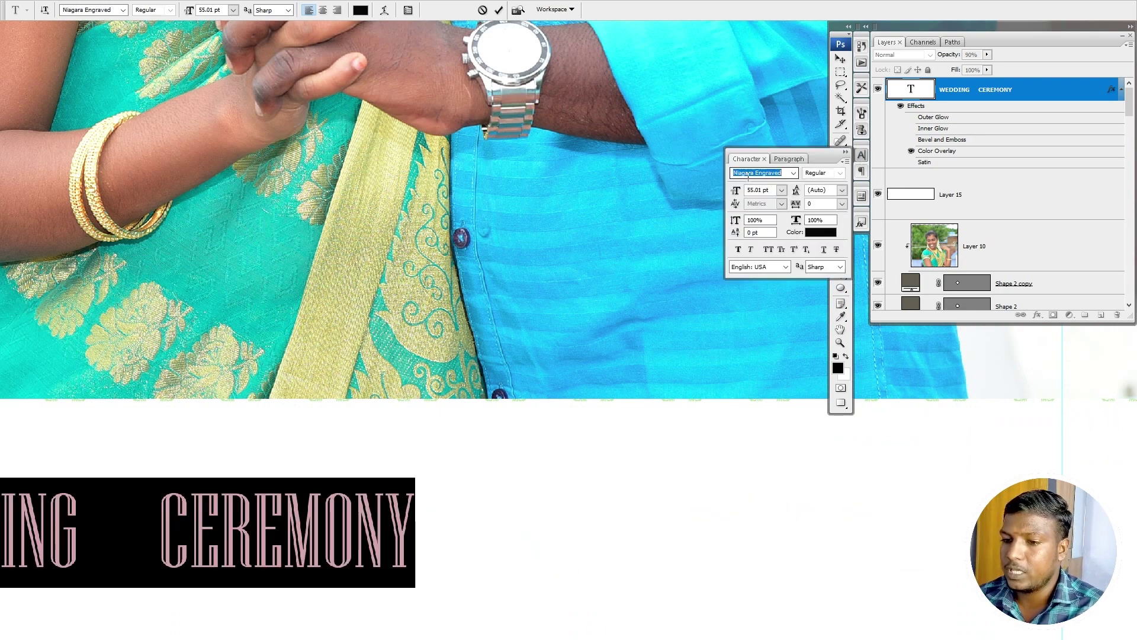
pyautogui.press('Down')
pyautogui.press('Down')
pyautogui.press('Down')
pyautogui.press('Down')
pyautogui.press('Down')
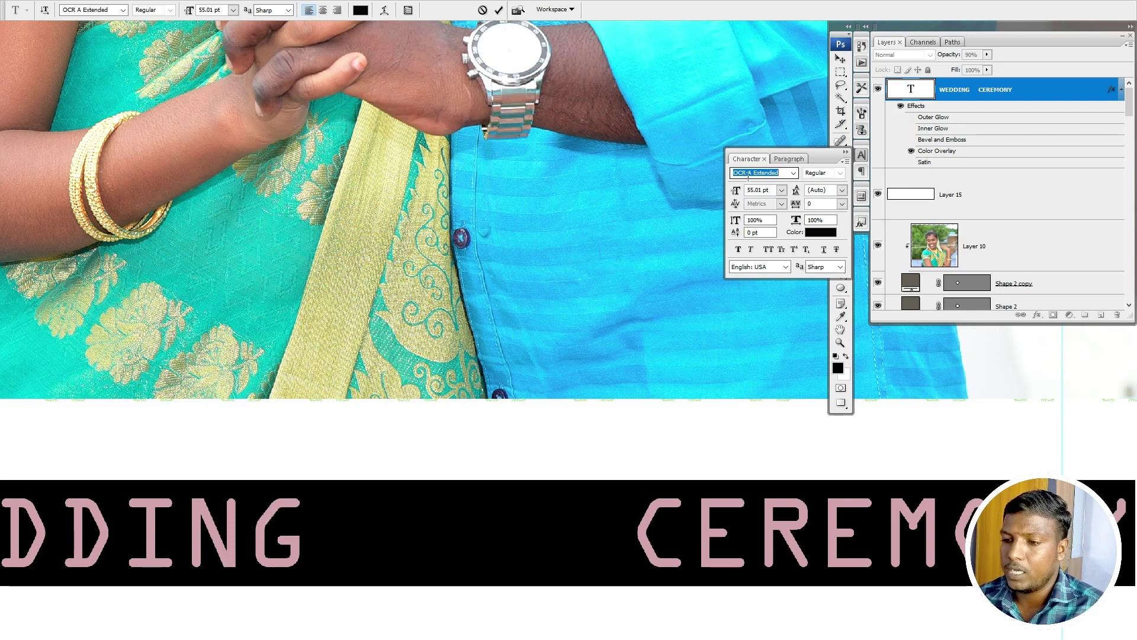
pyautogui.press('Down')
pyautogui.press('Down')
pyautogui.press('Down')
pyautogui.press('Down')
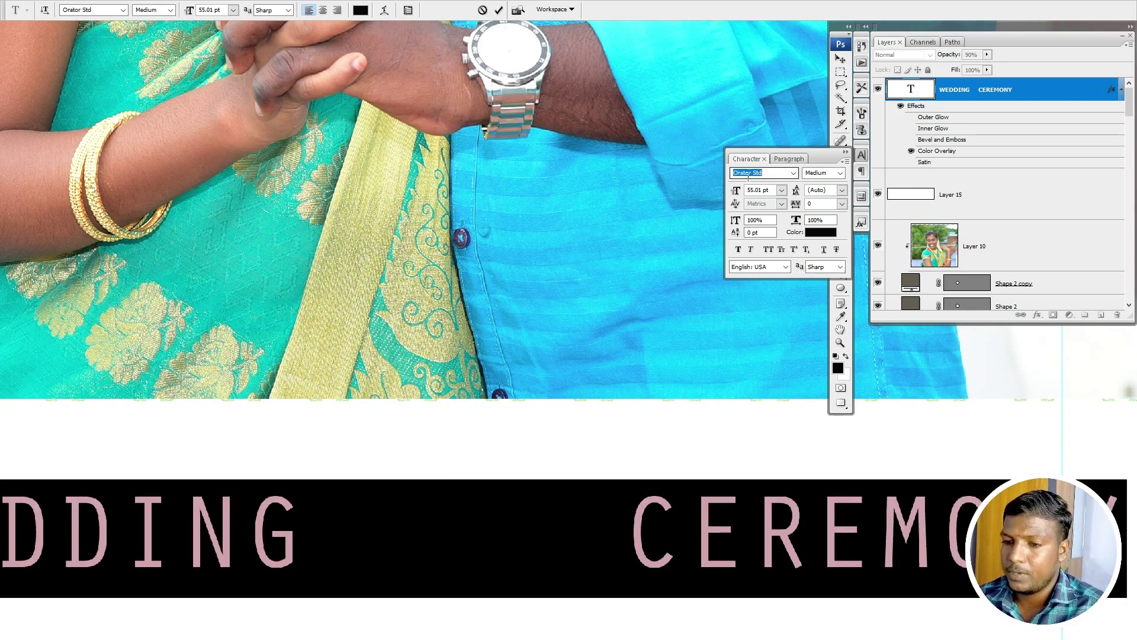
pyautogui.press('Down')
pyautogui.press('Down')
pyautogui.press('Down')
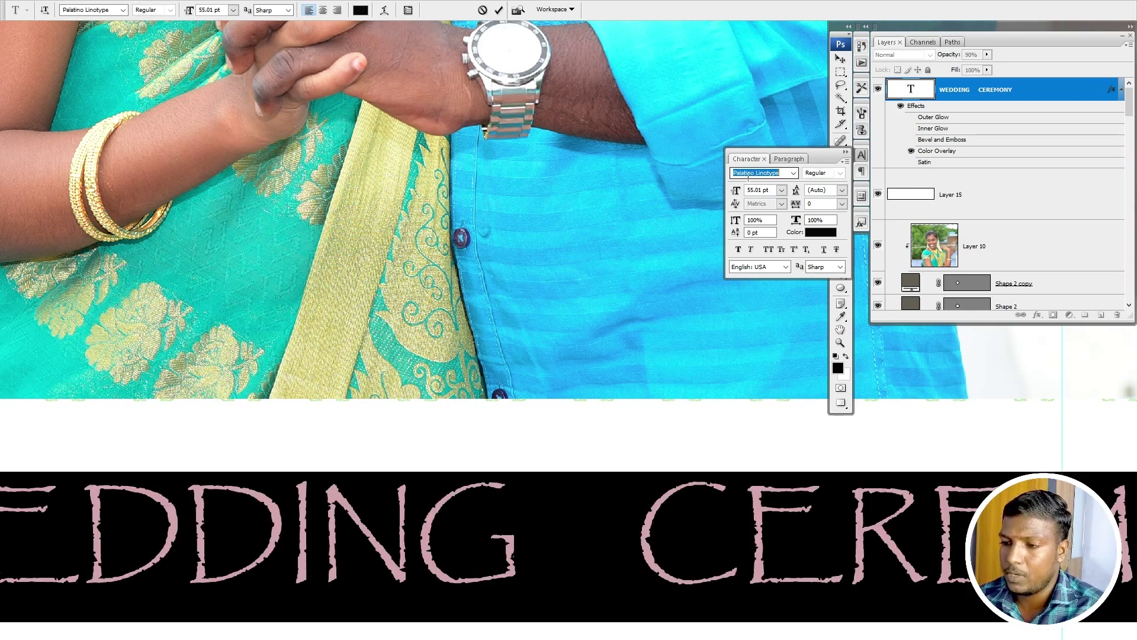
pyautogui.press('Return')
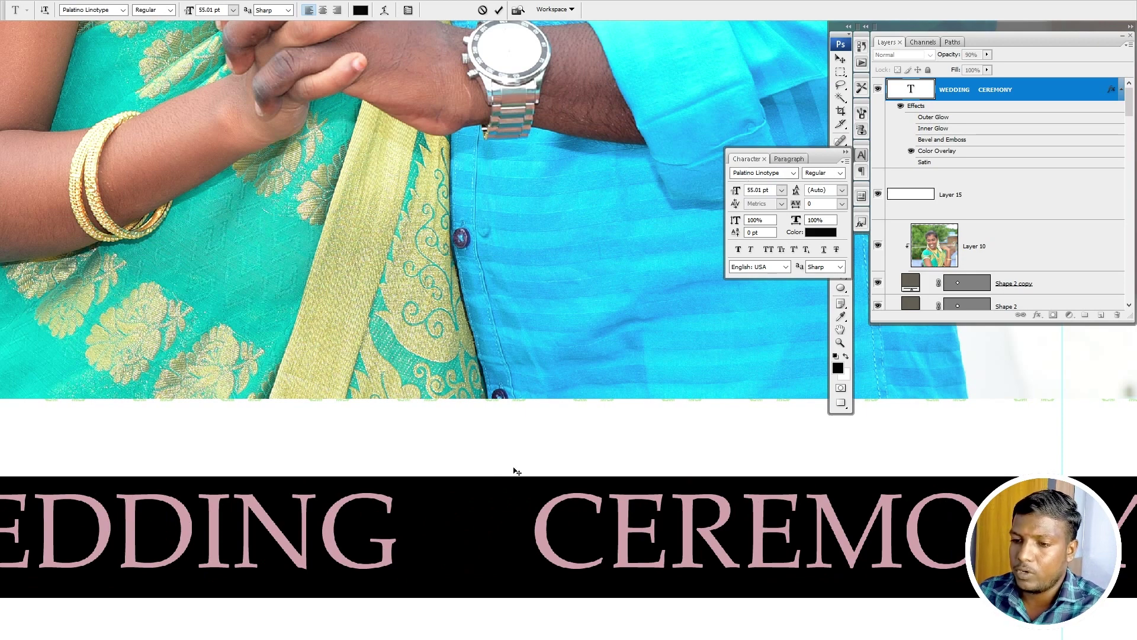
# Step: Delete the extra spaces between WEDDING and CEREMONY
pyautogui.click(504, 504)
pyautogui.press('Left')
pyautogui.press('BackSpace')
pyautogui.press('Delete')
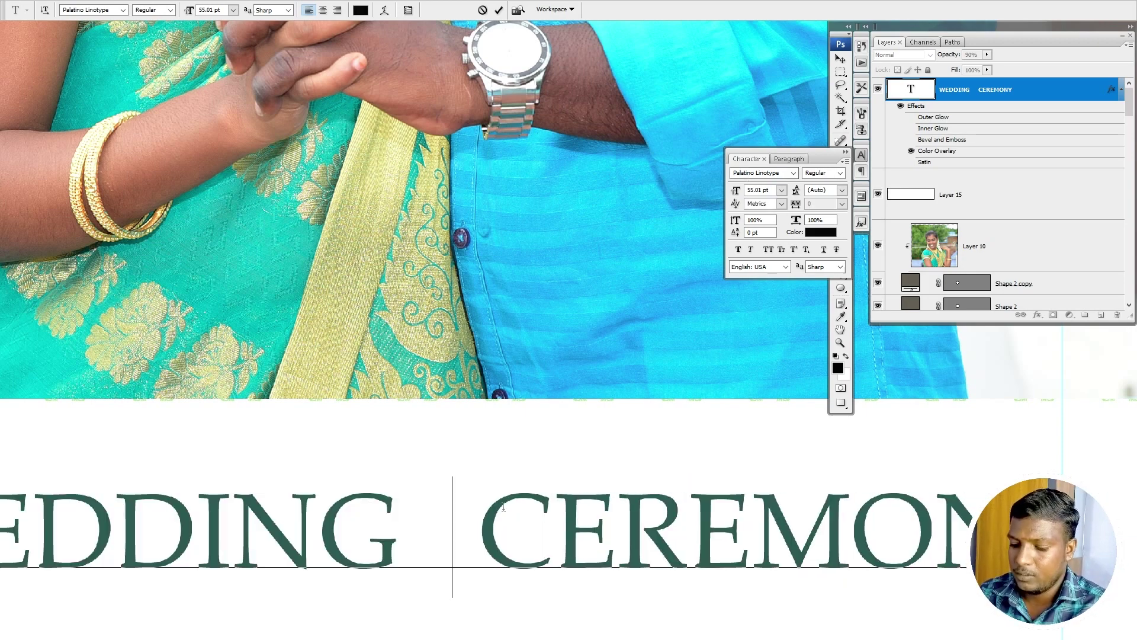
pyautogui.press('BackSpace')
pyautogui.press('Left')
pyautogui.press('Delete')
pyautogui.hotkey('ctrl', '0')
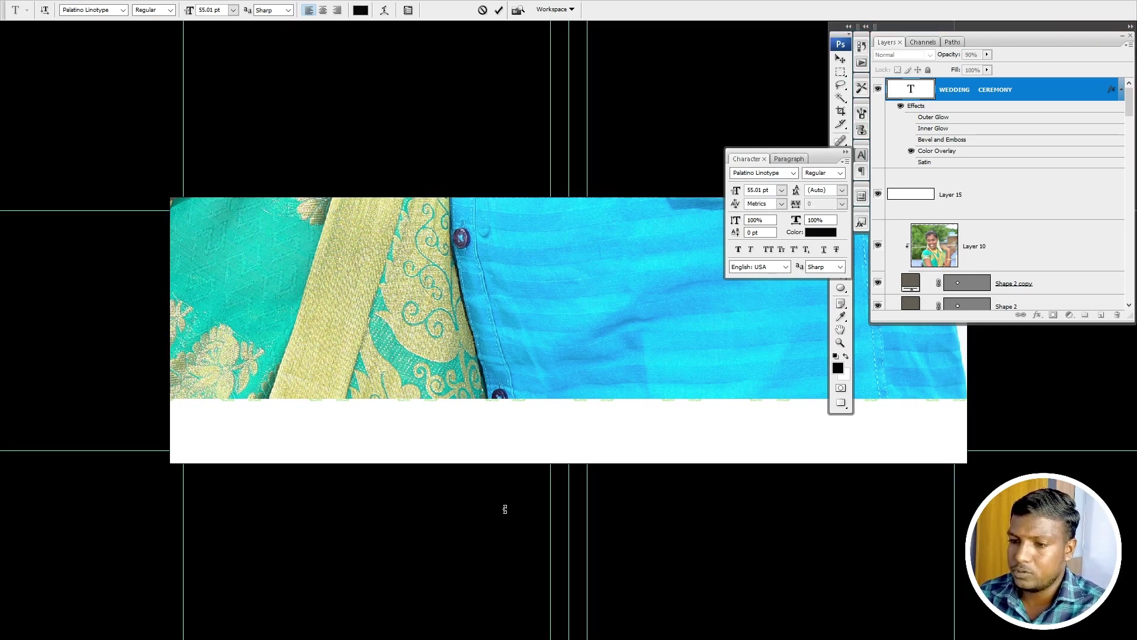
pyautogui.hotkey('ctrl', 'Return')
pyautogui.press('Tab')
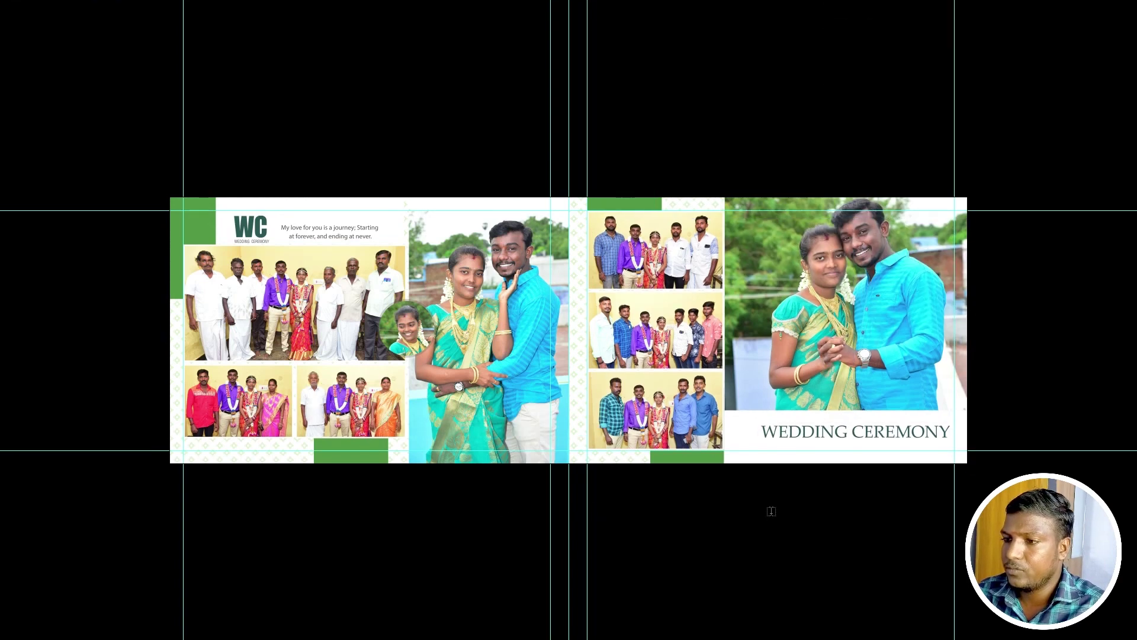
pyautogui.press('f')
pyautogui.press('f')
pyautogui.press('f')
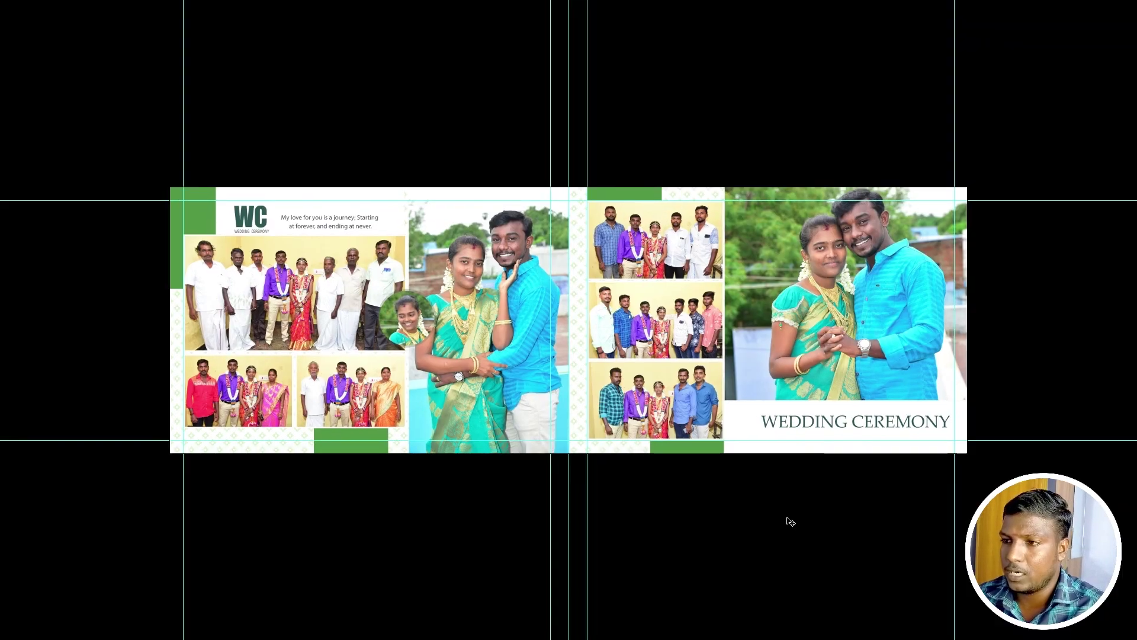
pyautogui.hotkey('ctrl', '0')
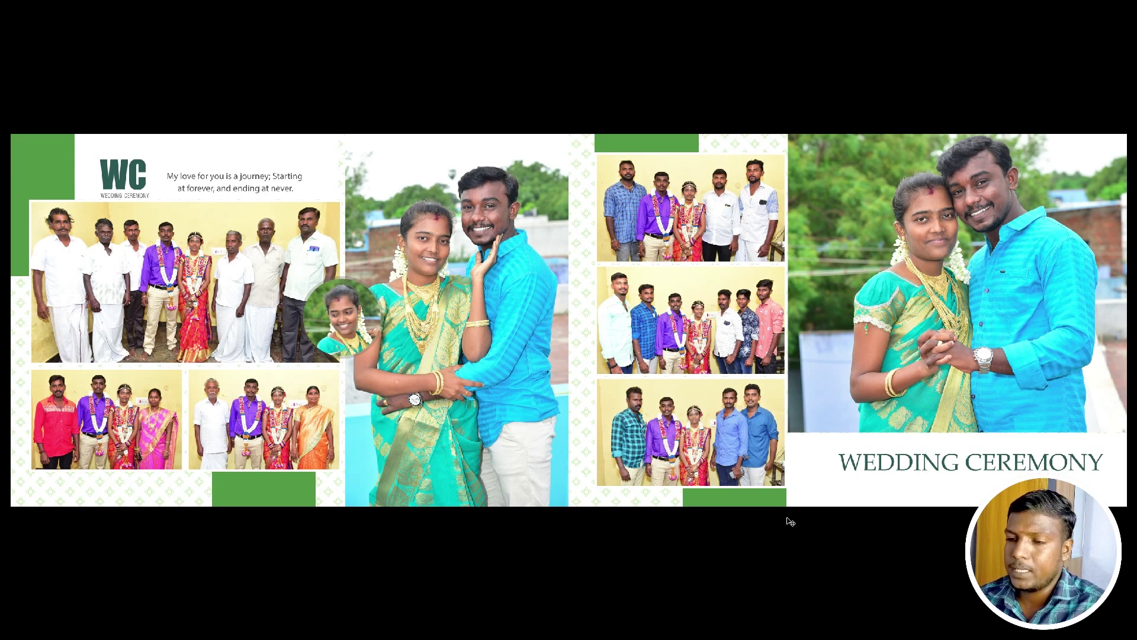
pyautogui.press('Tab')
pyautogui.scroll(3, 940, 263)
# Step: Add a Pattern Fill layer above the Background layer
pyautogui.hotkey('ctrl', '-')
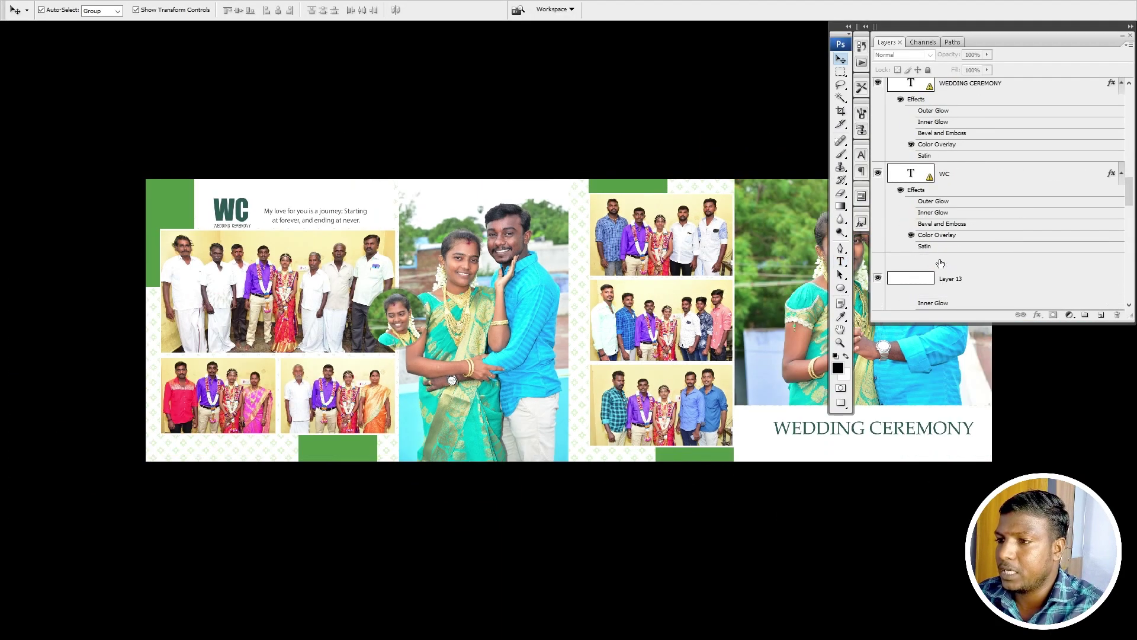
pyautogui.scroll(-5, 940, 263)
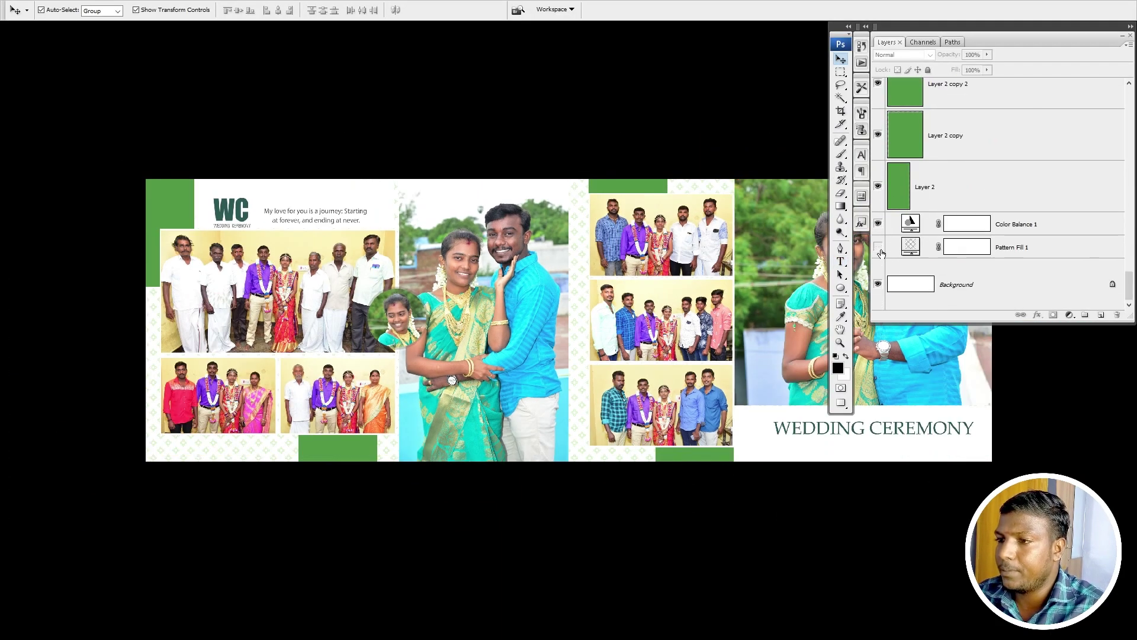
pyautogui.click(974, 276)
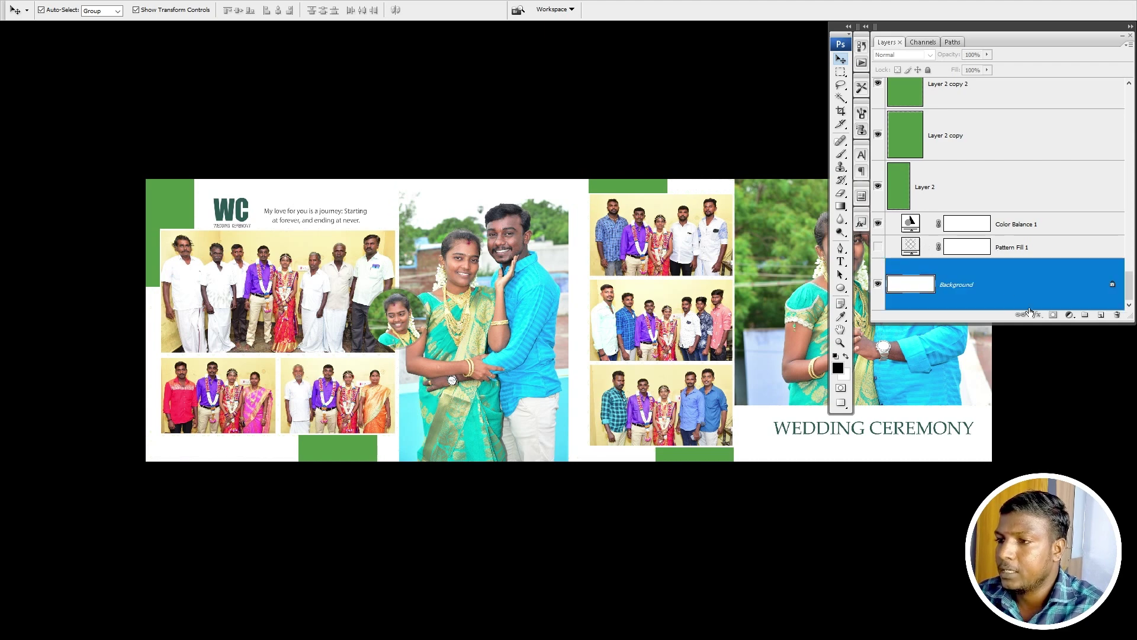
pyautogui.click(1068, 315)
pyautogui.click(1054, 368)
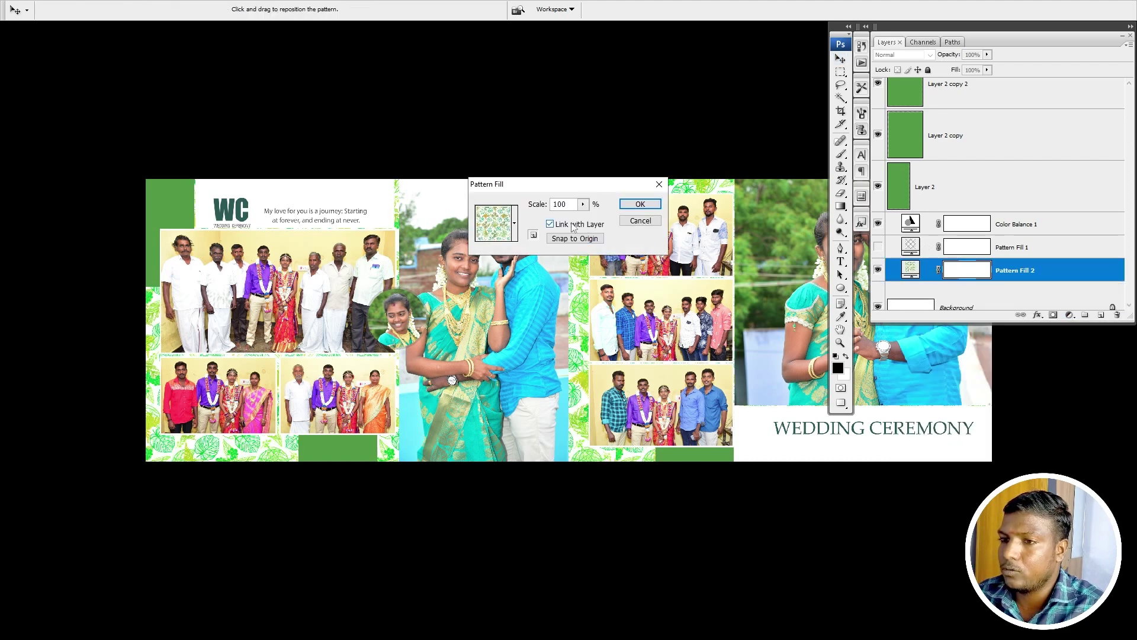
# Step: Choose the green leaf pattern after trying dark and lattice swatches
pyautogui.click(515, 223)
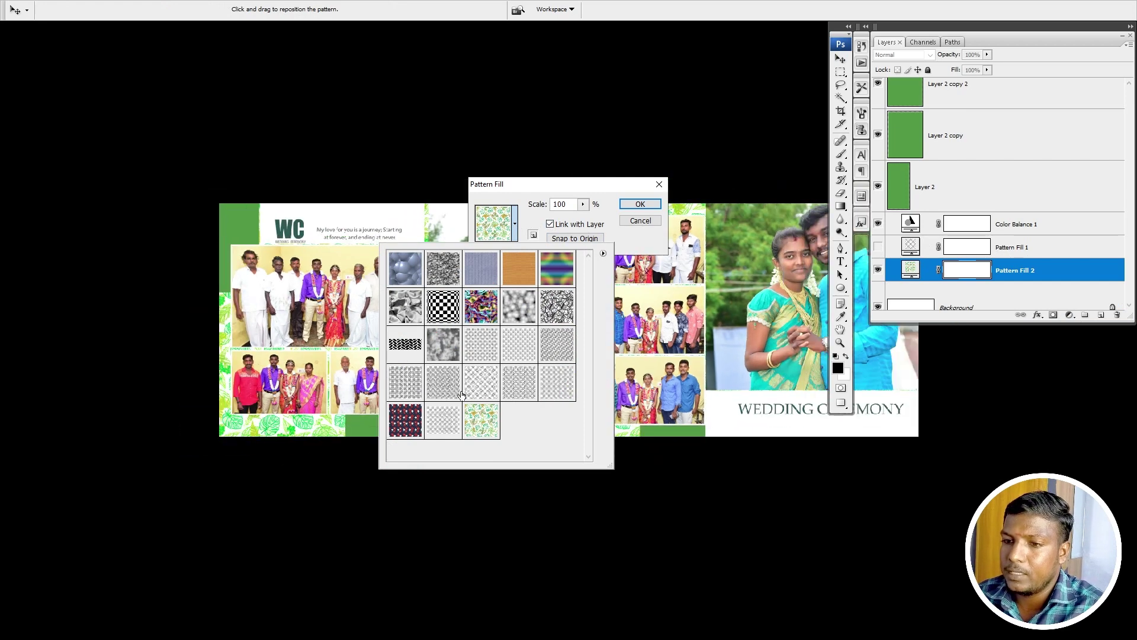
pyautogui.click(406, 419)
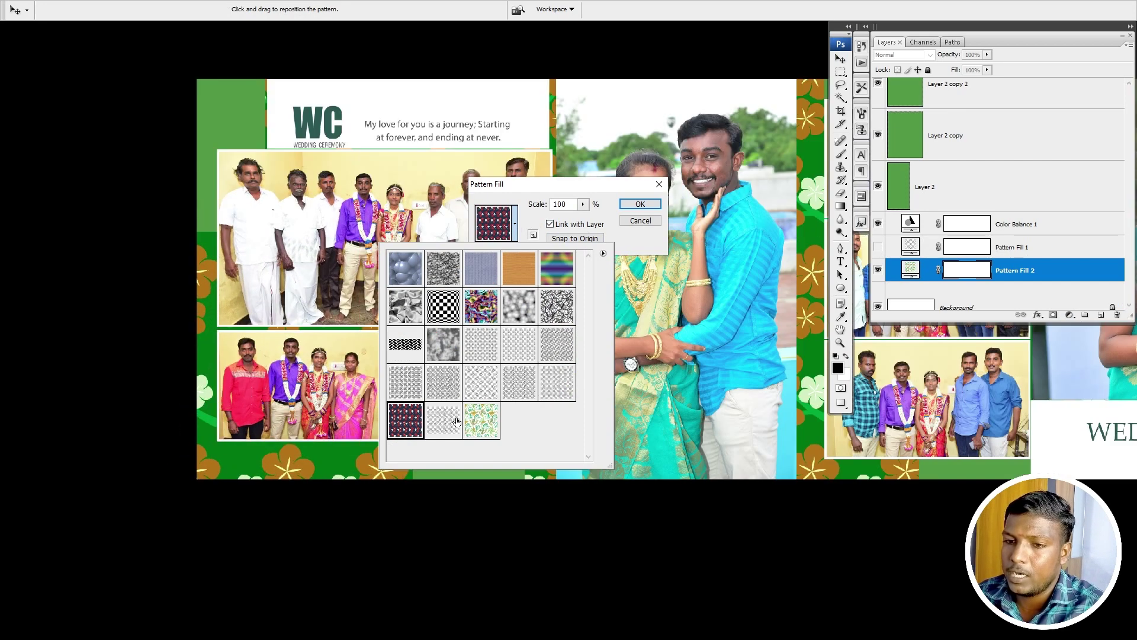
pyautogui.click(491, 380)
pyautogui.click(519, 388)
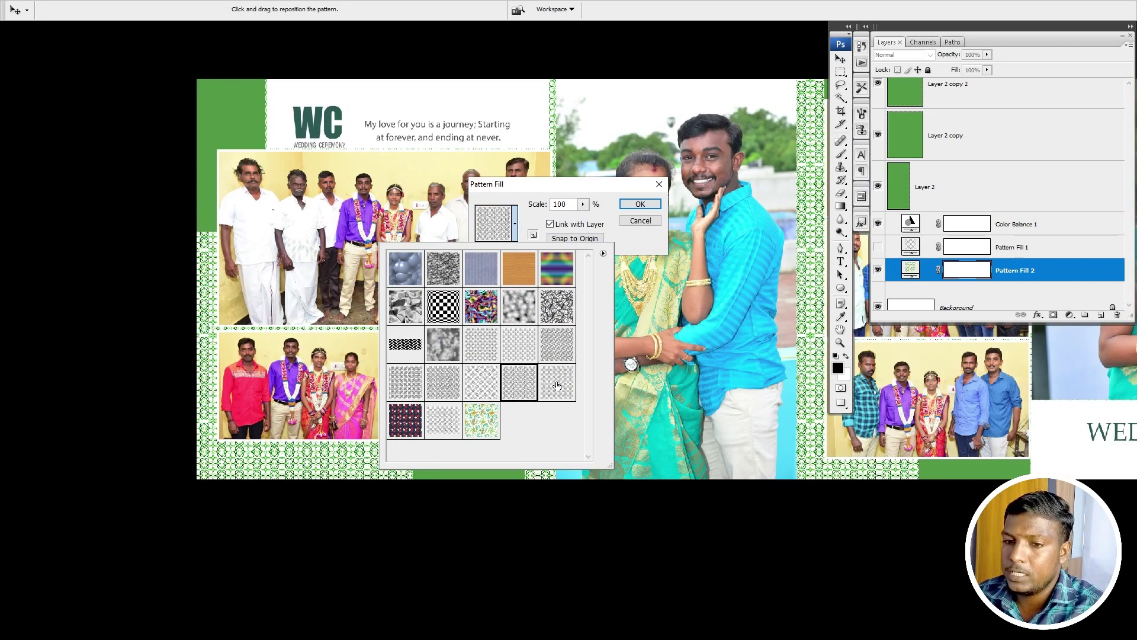
pyautogui.click(557, 386)
pyautogui.click(556, 344)
pyautogui.click(484, 423)
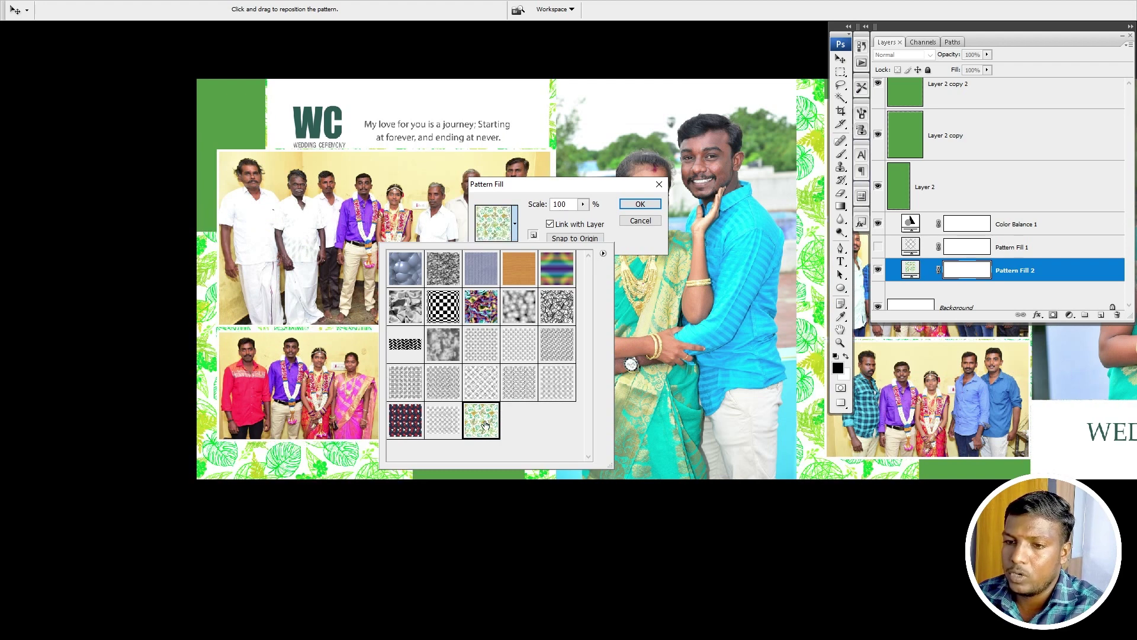
pyautogui.press('Return')
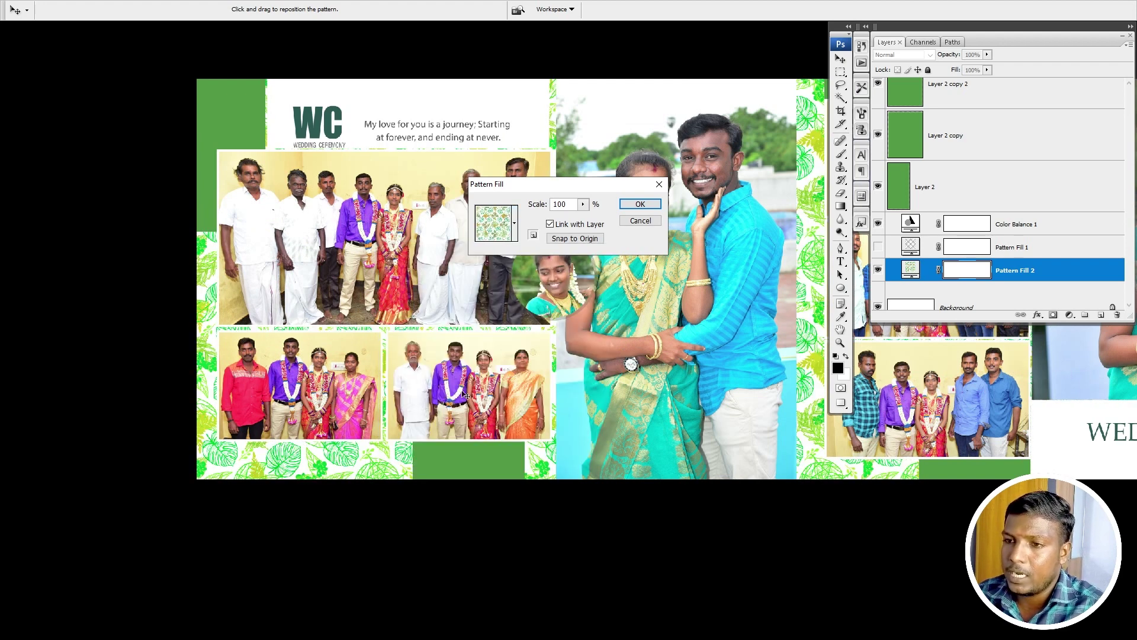
# Step: Set the leaf pattern scale to 105% and the layer opacity to 20%
pyautogui.moveTo(531, 210); pyautogui.dragTo(548, 210)
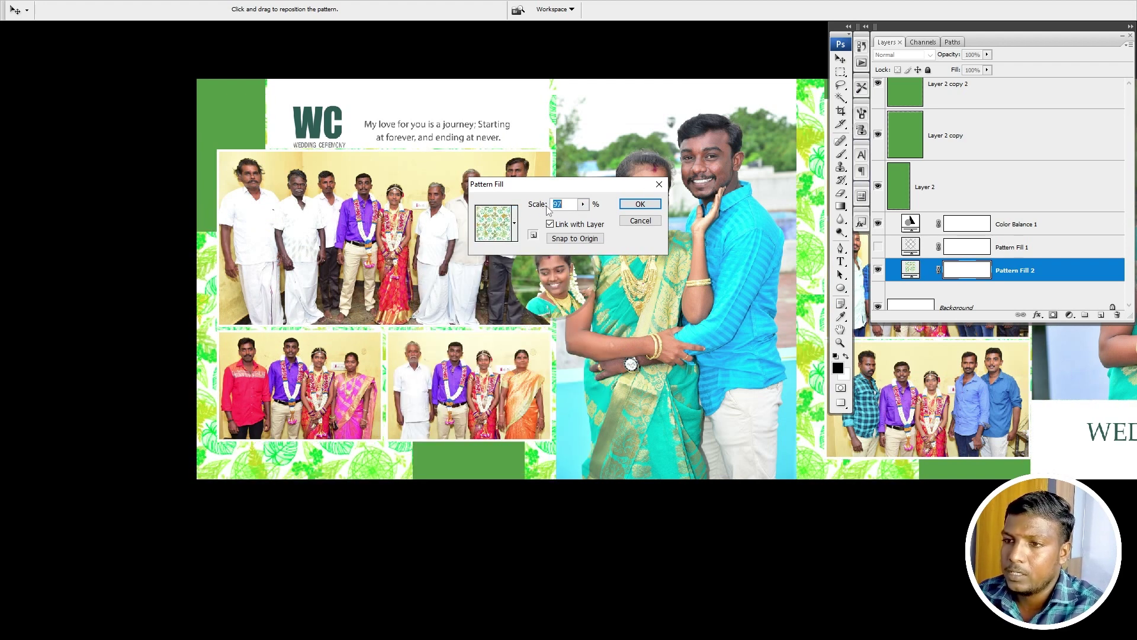
pyautogui.press('Up')
pyautogui.press('Up')
pyautogui.press('Up')
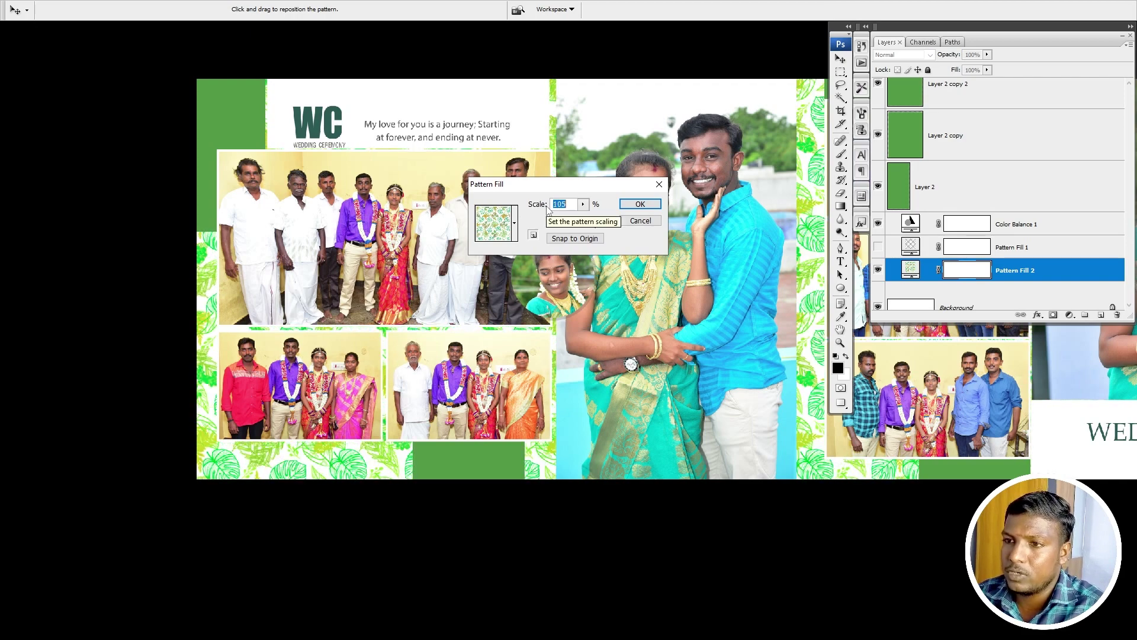
pyautogui.press('Return')
pyautogui.press('2')
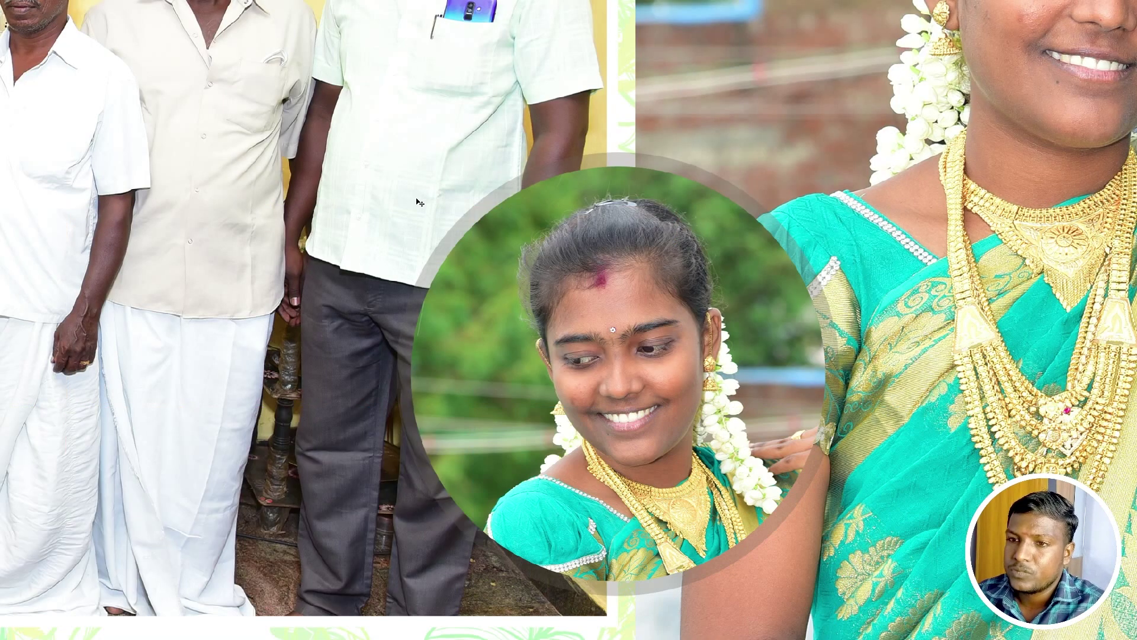
# Step: Fill the ring around the circular bride photo with white, then view the whole spread
pyautogui.click(529, 189)
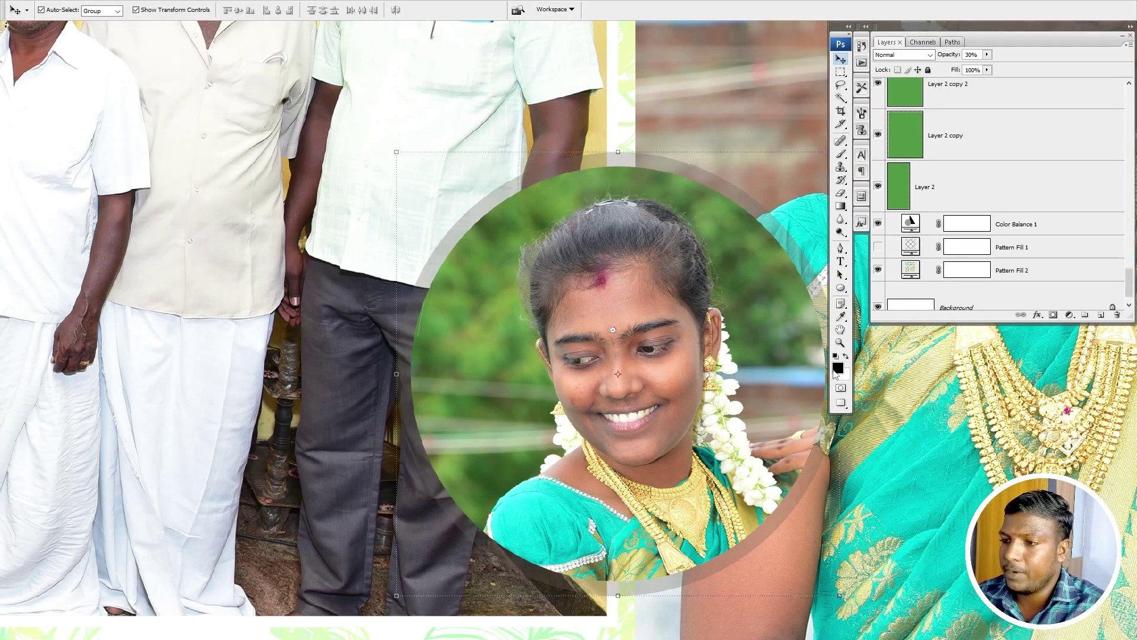
pyautogui.press('x')
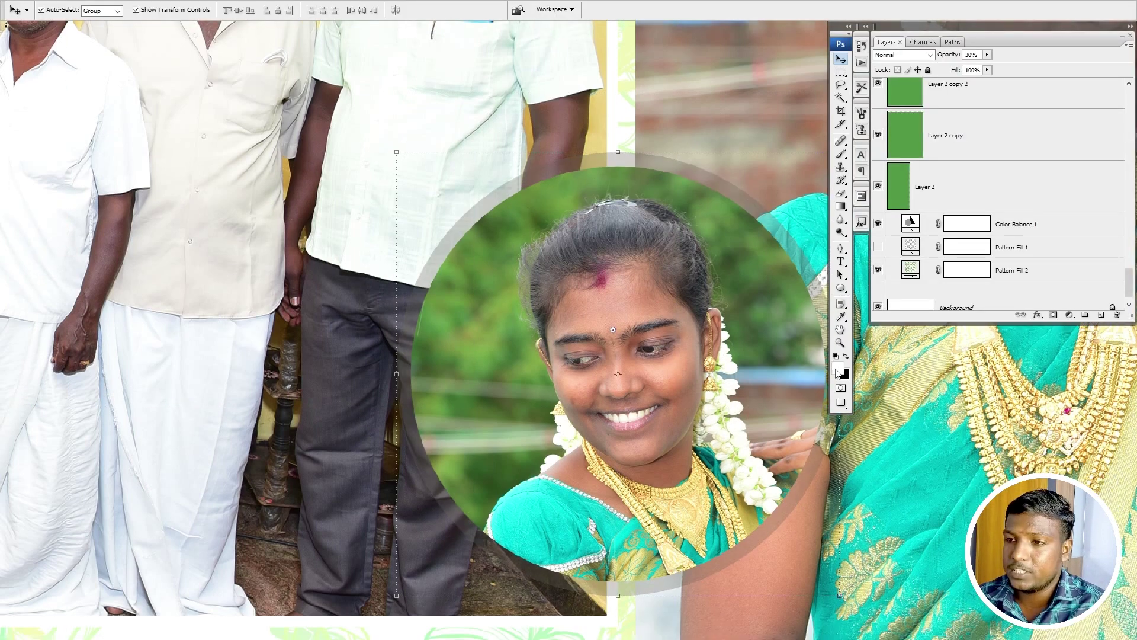
pyautogui.hotkey('alt', 'BackSpace')
pyautogui.hotkey('ctrl', '0')
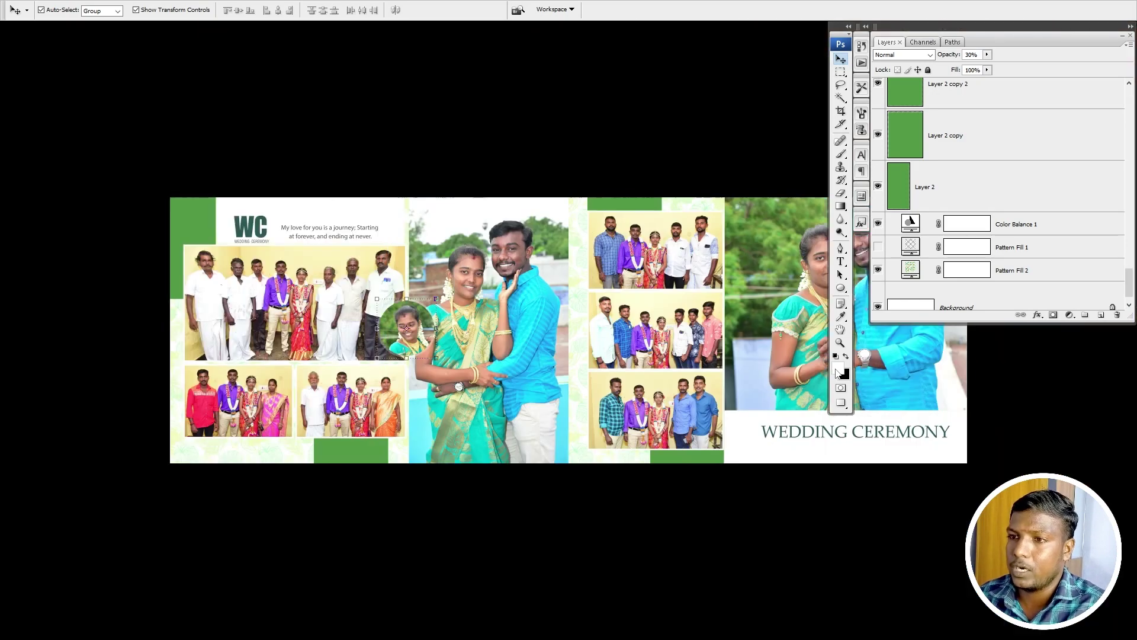
pyautogui.click(665, 490)
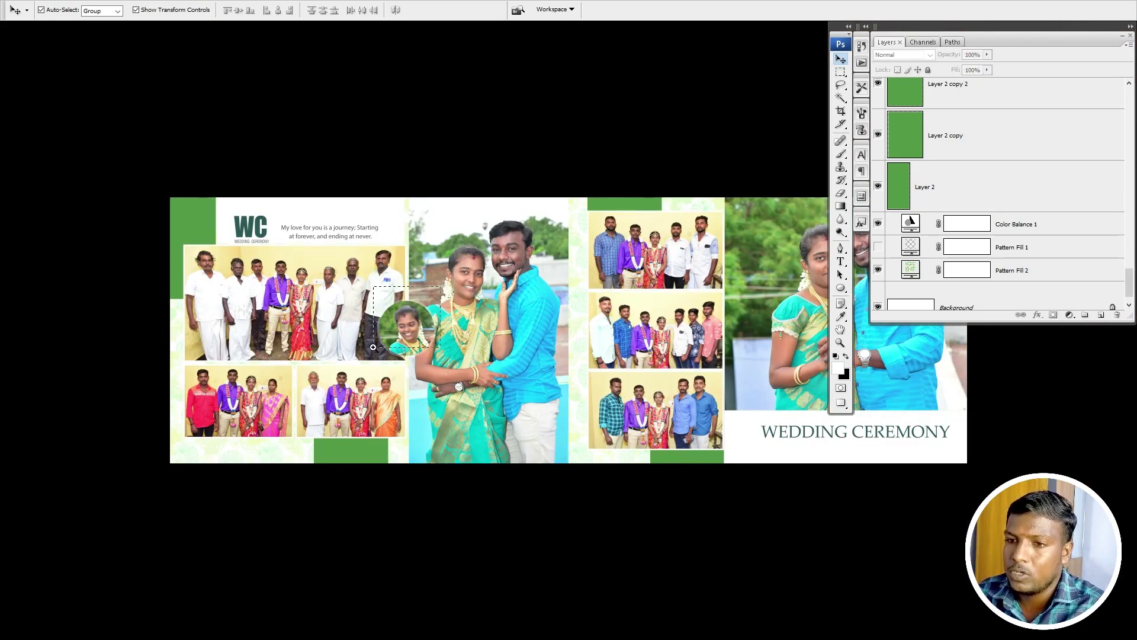
pyautogui.scroll(6, 378, 308)
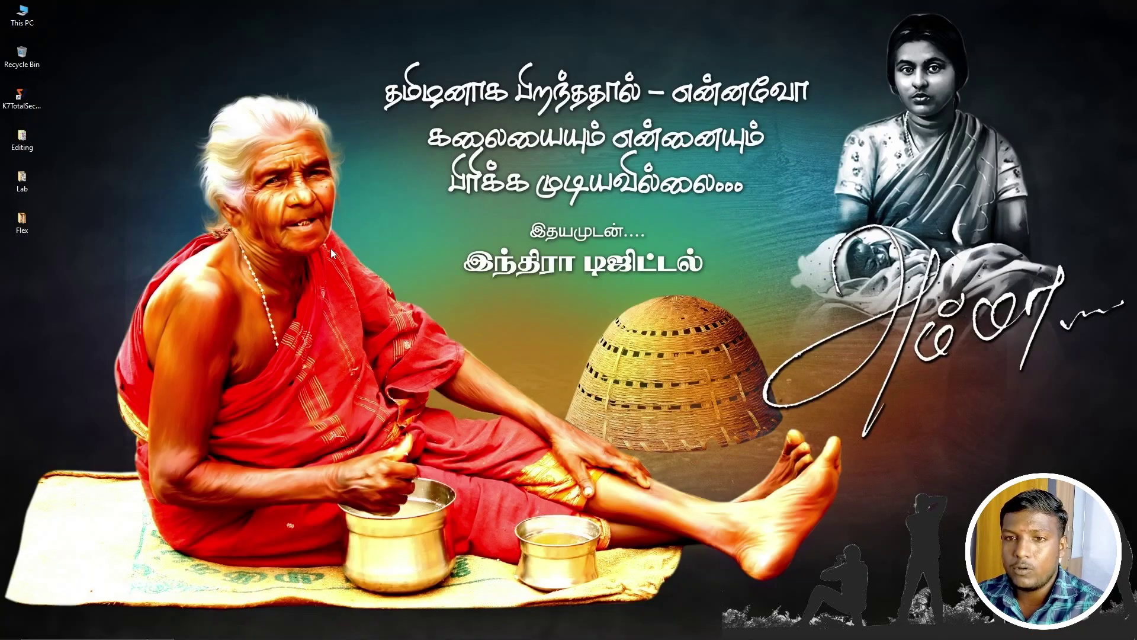
# Step: Refresh the Windows desktop from its right-click menu
pyautogui.rightClick(331, 248)
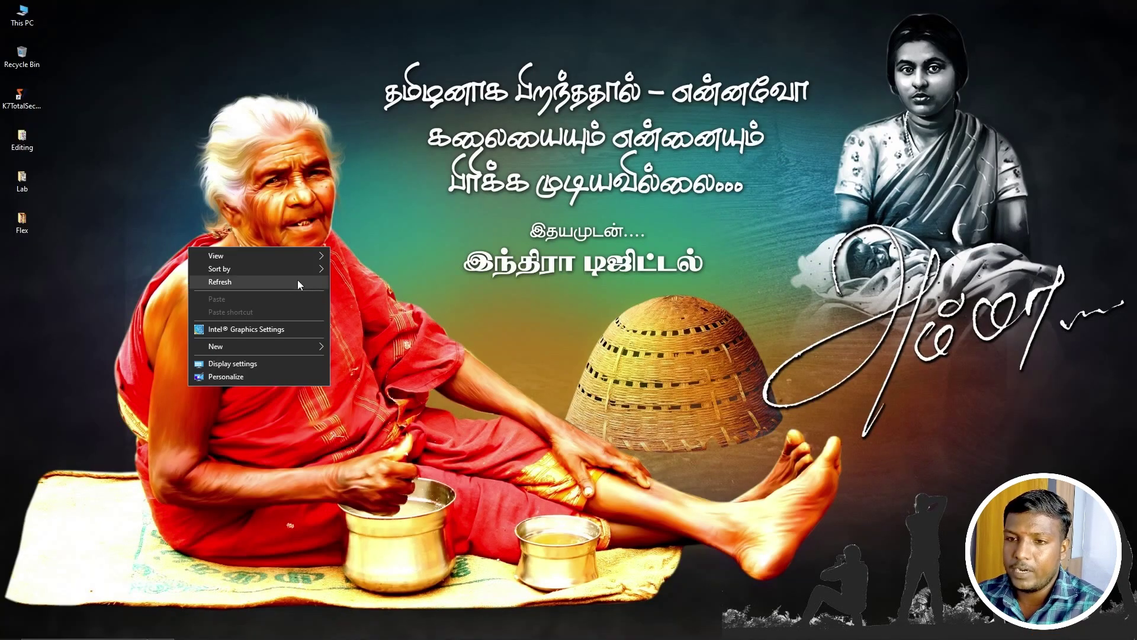